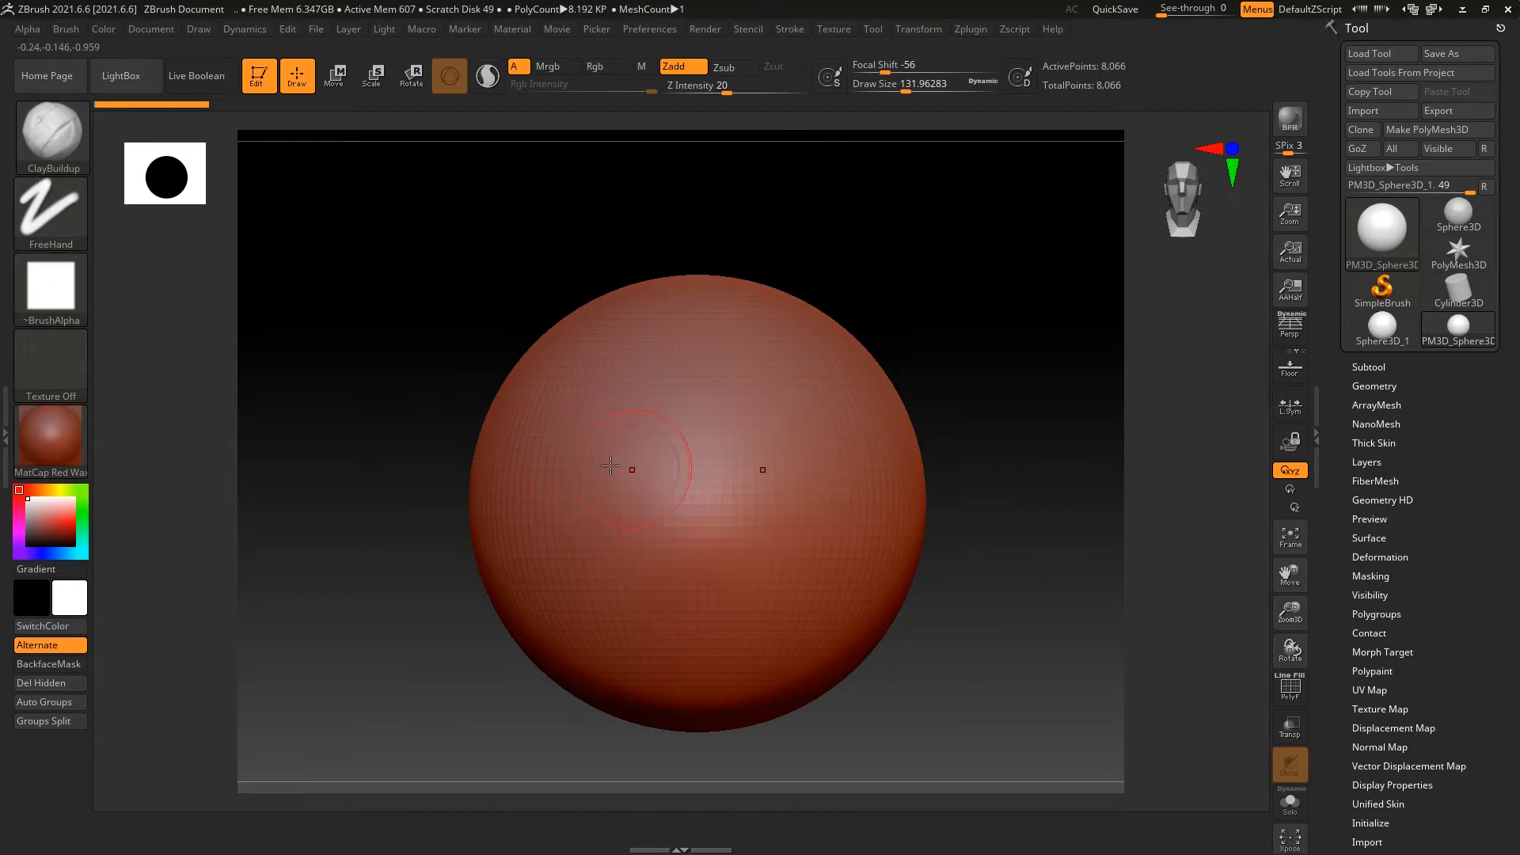
# Try ClayBuildup strokes mirrored across X on the front of the sphere and undo them.
pyautogui.moveTo(615, 477); pyautogui.dragTo(584, 521)
pyautogui.hotkey('ctrl', 'z')
pyautogui.moveTo(579, 412)
pyautogui.mouseDown()
pyautogui.moveTo(553, 550)
pyautogui.moveTo(611, 483)
pyautogui.moveTo(614, 530)
pyautogui.moveTo(552, 546)
pyautogui.mouseUp()
pyautogui.hotkey('ctrl', 'z')
pyautogui.hotkey('ctrl', 'z')
pyautogui.click(912, 33)
pyautogui.moveTo(649, 456)
pyautogui.mouseDown()
pyautogui.moveTo(640, 555)
pyautogui.moveTo(558, 483)
pyautogui.moveTo(578, 506)
pyautogui.mouseUp()
pyautogui.hotkey('ctrl', 'z')
# Activate Y symmetry alongside X and try a four-way mirrored stroke on the sphere.
pyautogui.click(916, 30)
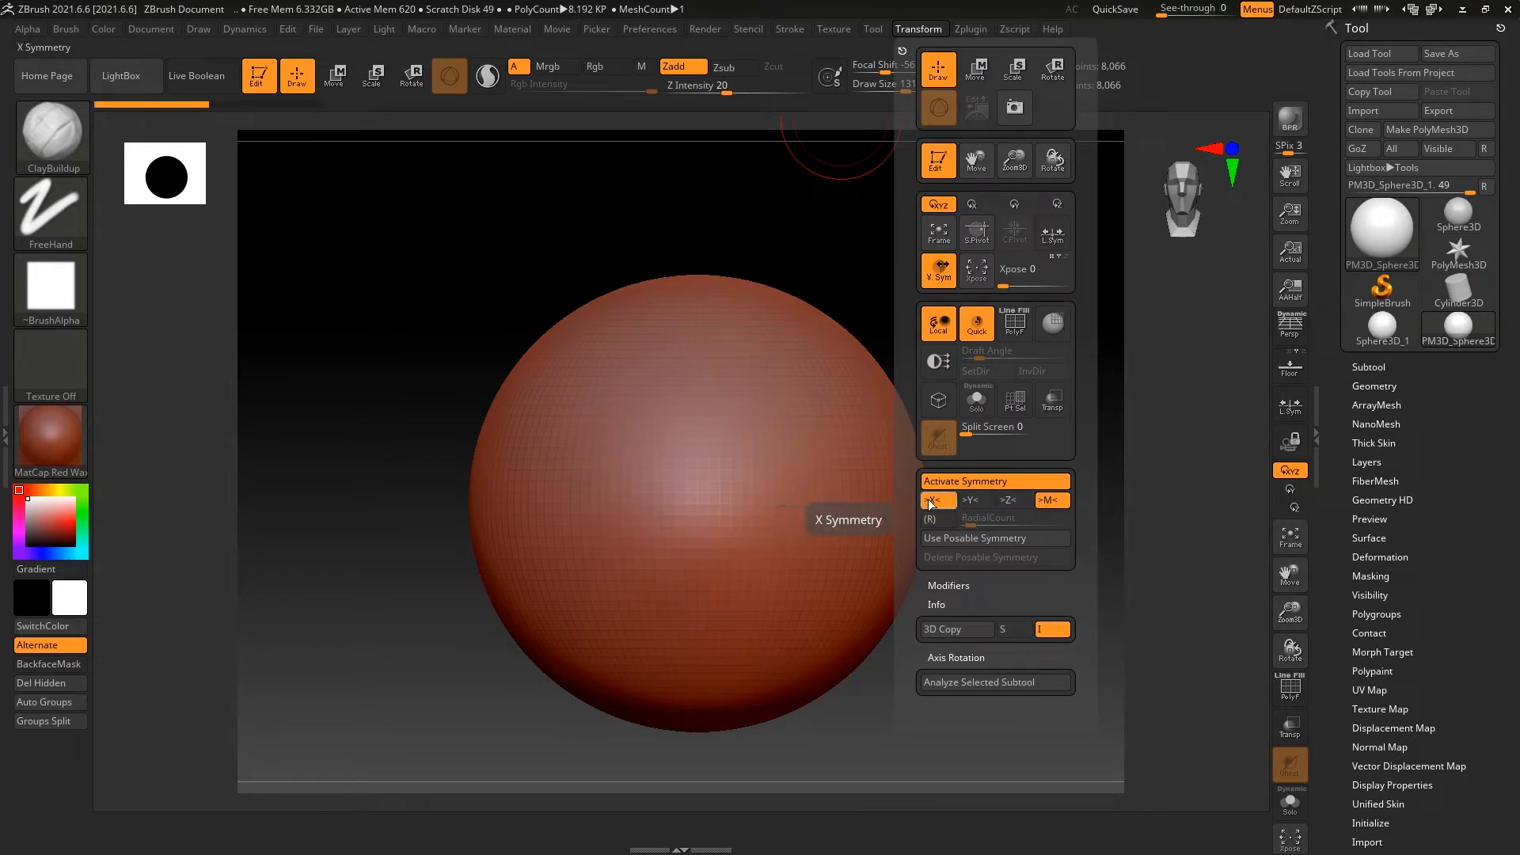
pyautogui.click(979, 504)
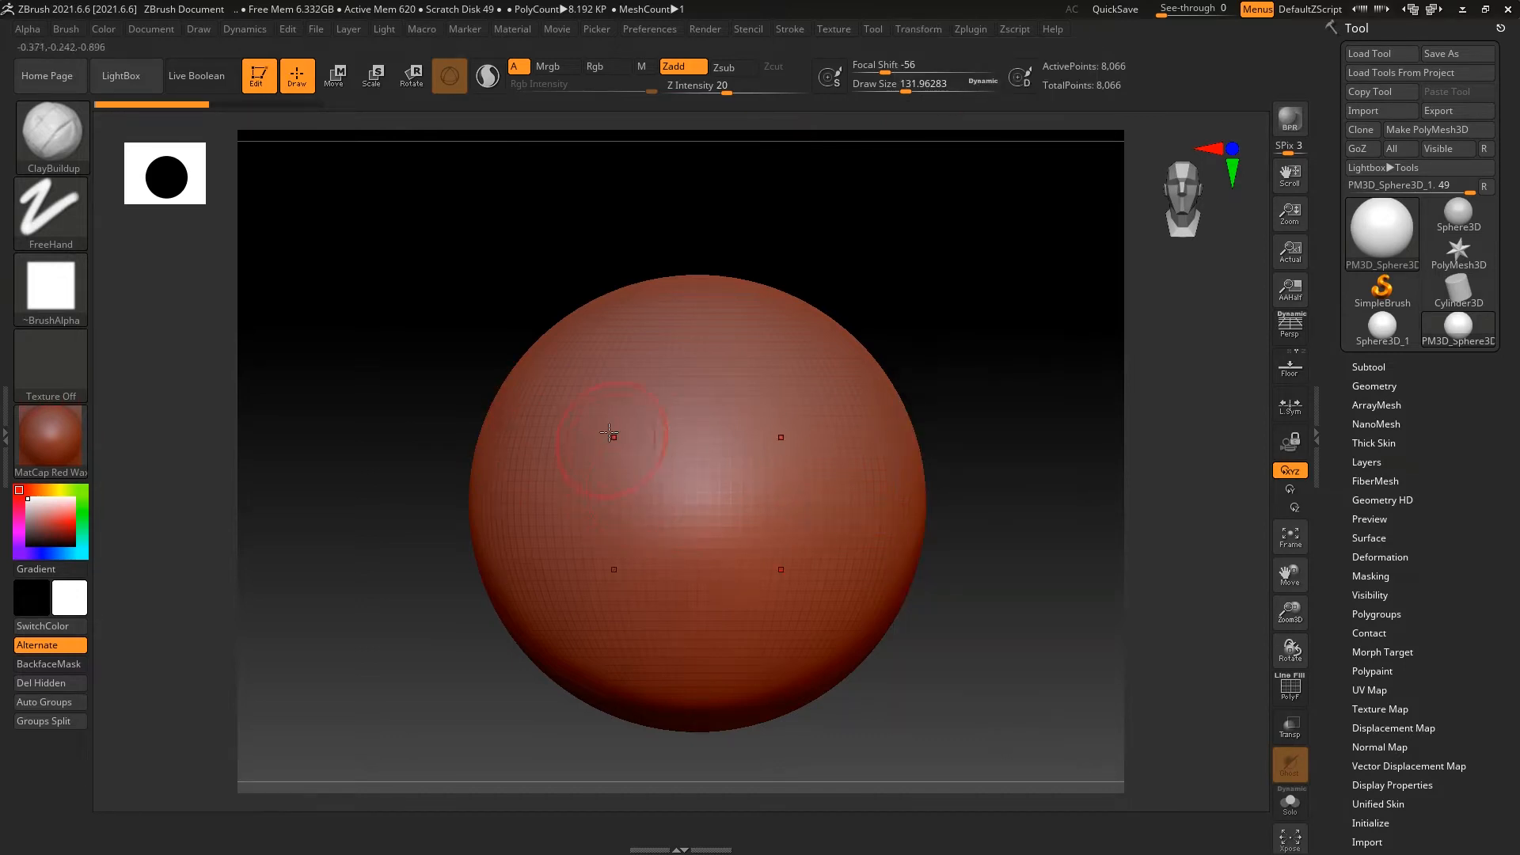
pyautogui.moveTo(580, 431)
pyautogui.mouseDown()
pyautogui.moveTo(616, 420)
pyautogui.moveTo(606, 481)
pyautogui.moveTo(550, 431)
pyautogui.moveTo(563, 404)
pyautogui.moveTo(614, 388)
pyautogui.moveTo(638, 435)
pyautogui.mouseUp()
pyautogui.hotkey('ctrl', 'z')
pyautogui.hotkey('ctrl', 'z')
# Deactivate X symmetry and try a stroke mirrored only across Y on the sphere's upper half.
pyautogui.click(919, 29)
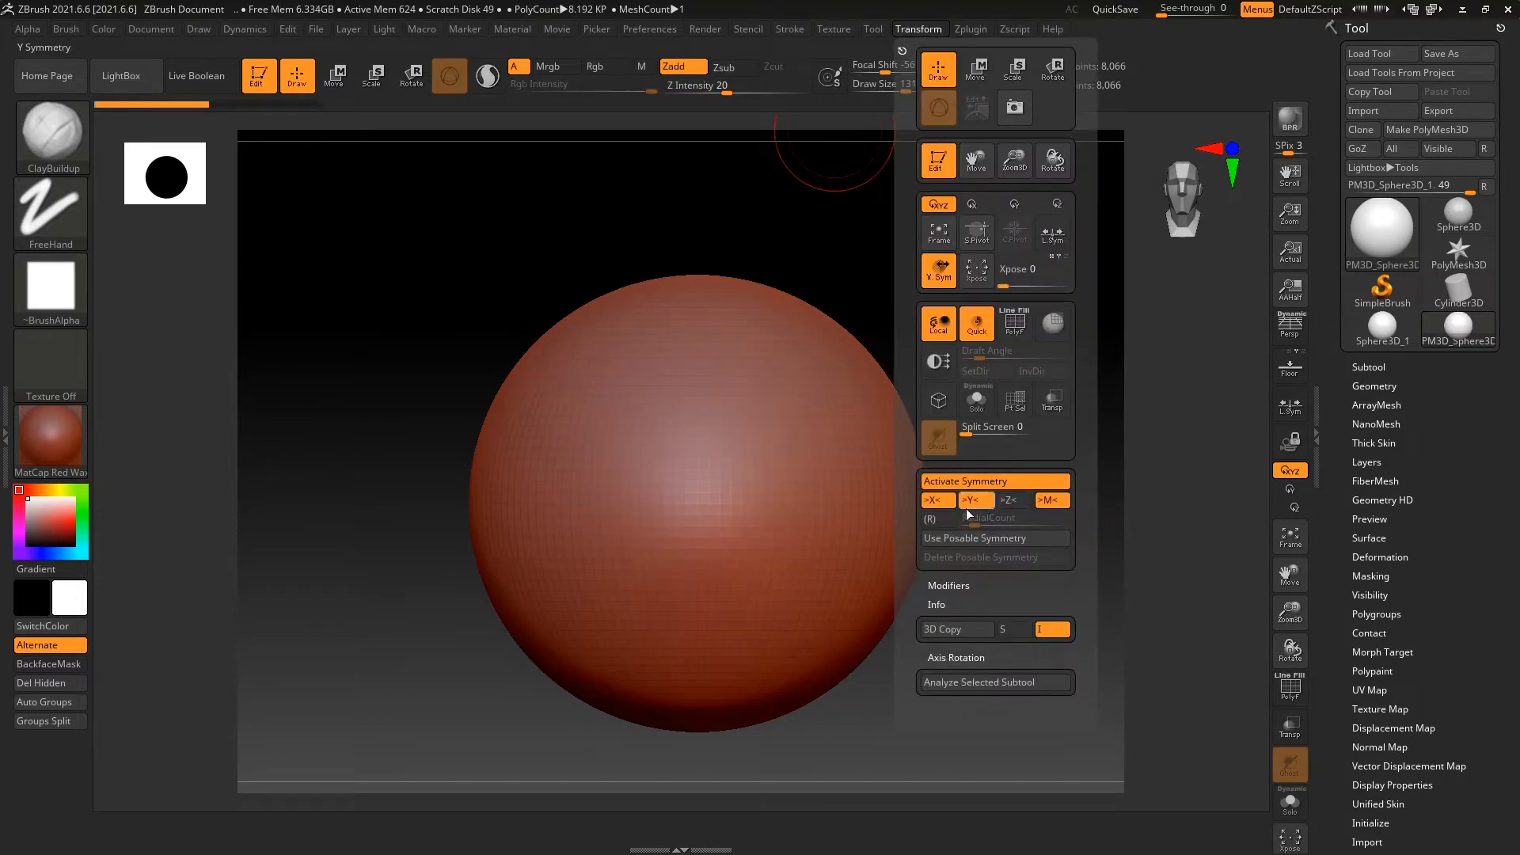
pyautogui.click(932, 500)
pyautogui.moveTo(686, 335); pyautogui.dragTo(764, 380)
pyautogui.hotkey('ctrl', 'z')
# Turn off Y symmetry and try an unmirrored stroke on the front of the sphere.
pyautogui.click(917, 28)
pyautogui.click(998, 483)
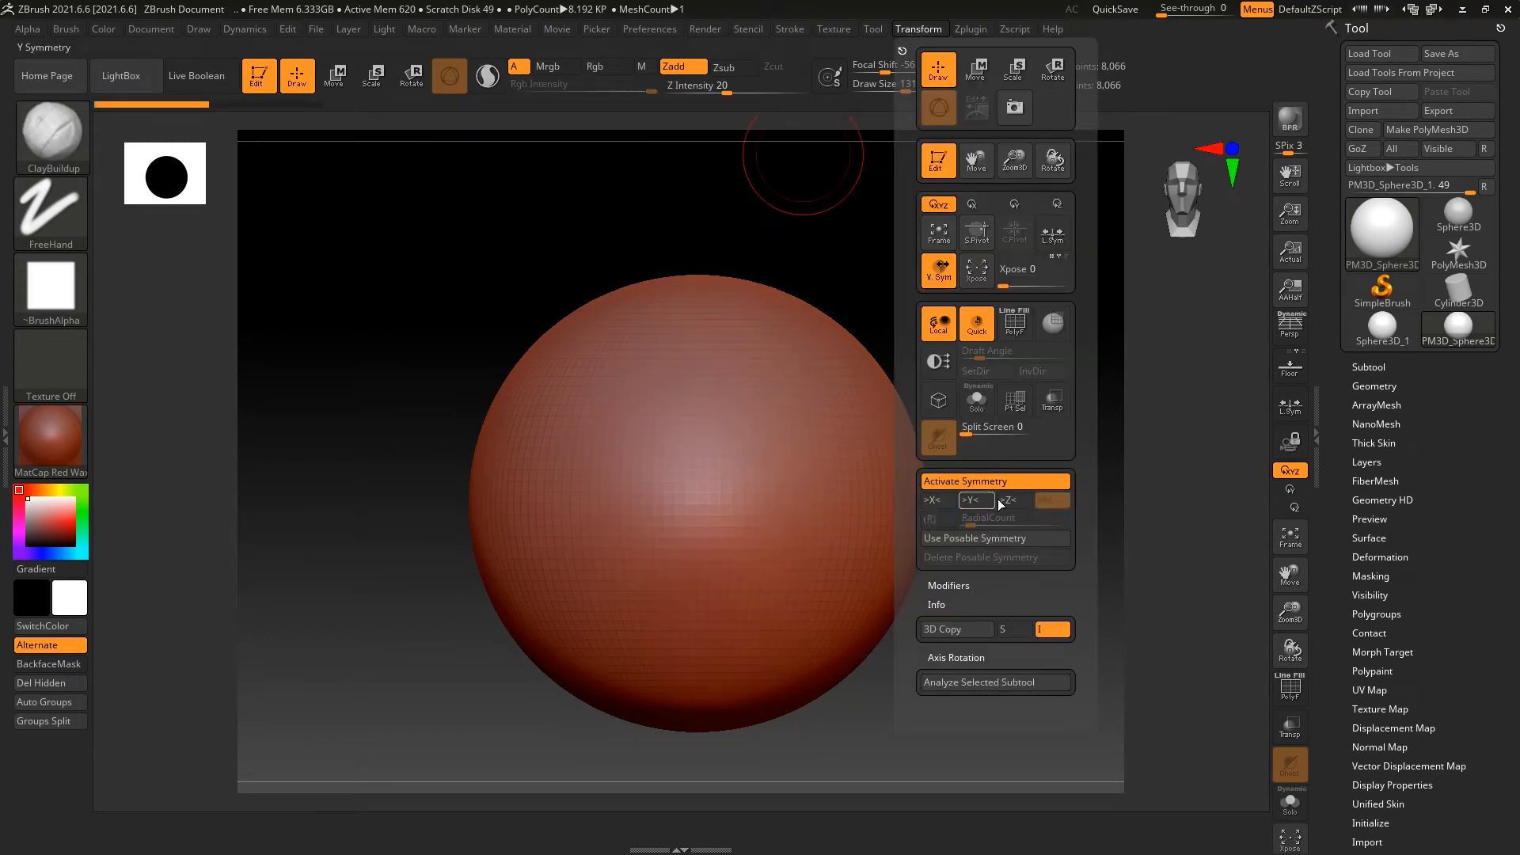
pyautogui.moveTo(604, 491)
pyautogui.mouseDown()
pyautogui.moveTo(582, 414)
pyautogui.moveTo(572, 495)
pyautogui.mouseUp()
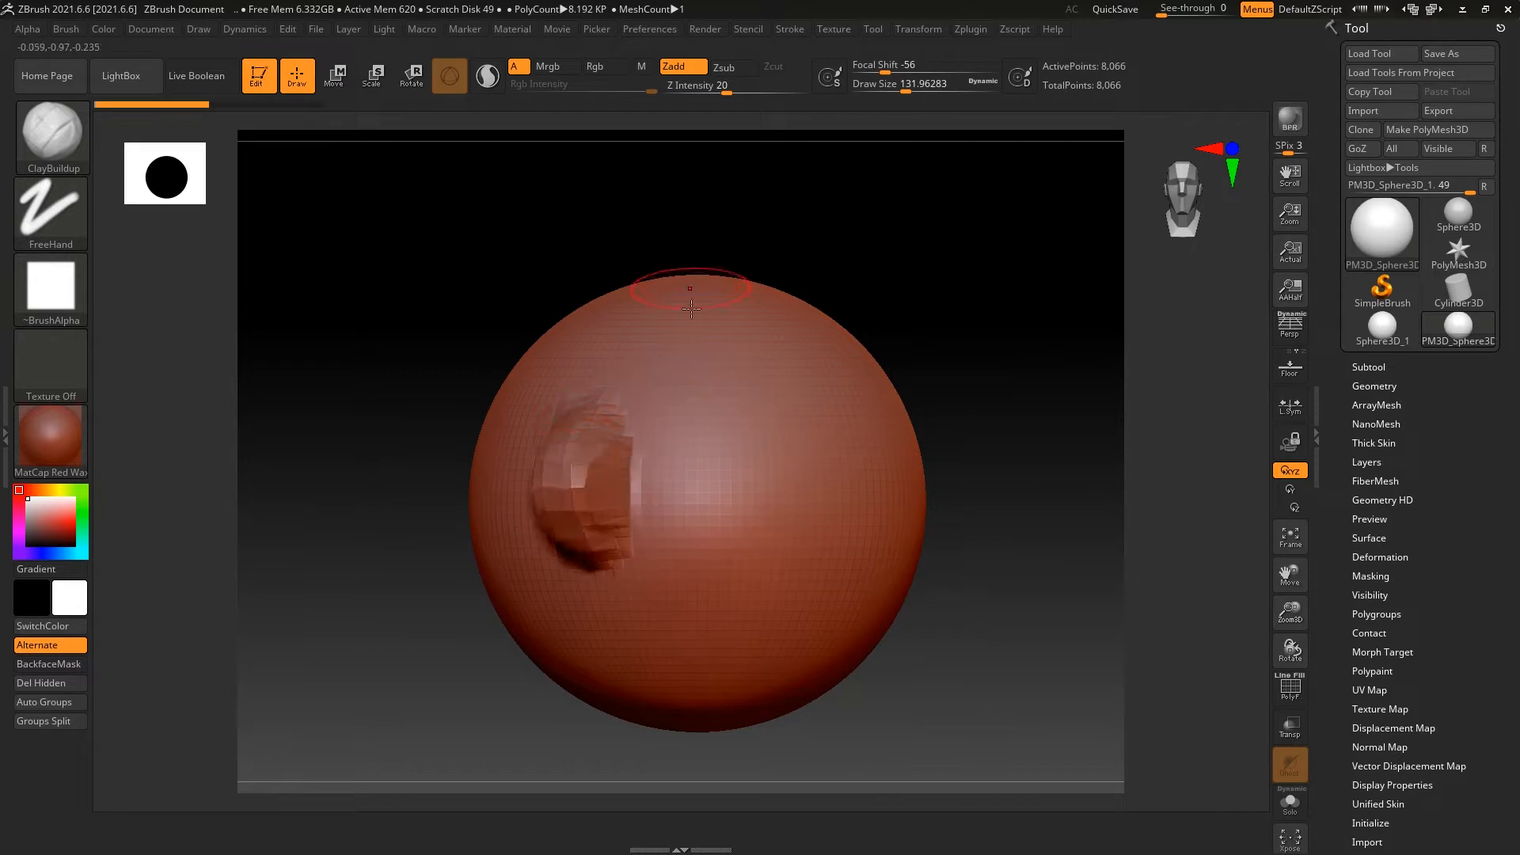
pyautogui.hotkey('ctrl', 'z')
# Toggle X symmetry back on, try mirrored strokes on the sphere, and undo them.
pyautogui.moveTo(1021, 439)
pyautogui.mouseDown()
pyautogui.moveTo(1042, 444)
pyautogui.moveTo(1083, 411)
pyautogui.moveTo(873, 420)
pyautogui.moveTo(817, 370)
pyautogui.moveTo(1032, 368)
pyautogui.mouseUp()
pyautogui.press('x')
pyautogui.moveTo(745, 478)
pyautogui.mouseDown()
pyautogui.moveTo(779, 506)
pyautogui.moveTo(751, 506)
pyautogui.moveTo(764, 572)
pyautogui.moveTo(724, 538)
pyautogui.moveTo(749, 481)
pyautogui.moveTo(771, 516)
pyautogui.mouseUp()
pyautogui.hotkey('ctrl', 'z')
pyautogui.moveTo(894, 389)
pyautogui.keyDown('alt'); pyautogui.mouseDown()
pyautogui.moveTo(913, 479)
pyautogui.moveTo(908, 452)
pyautogui.mouseUp(); pyautogui.keyUp('alt')
pyautogui.hotkey('ctrl', 'z')
pyautogui.hotkey('ctrl', 'z')
pyautogui.moveTo(762, 469)
pyautogui.mouseDown()
pyautogui.moveTo(760, 500)
pyautogui.moveTo(678, 507)
pyautogui.moveTo(751, 457)
pyautogui.mouseUp()
pyautogui.hotkey('ctrl', 'z')
pyautogui.hotkey('ctrl', 'z')
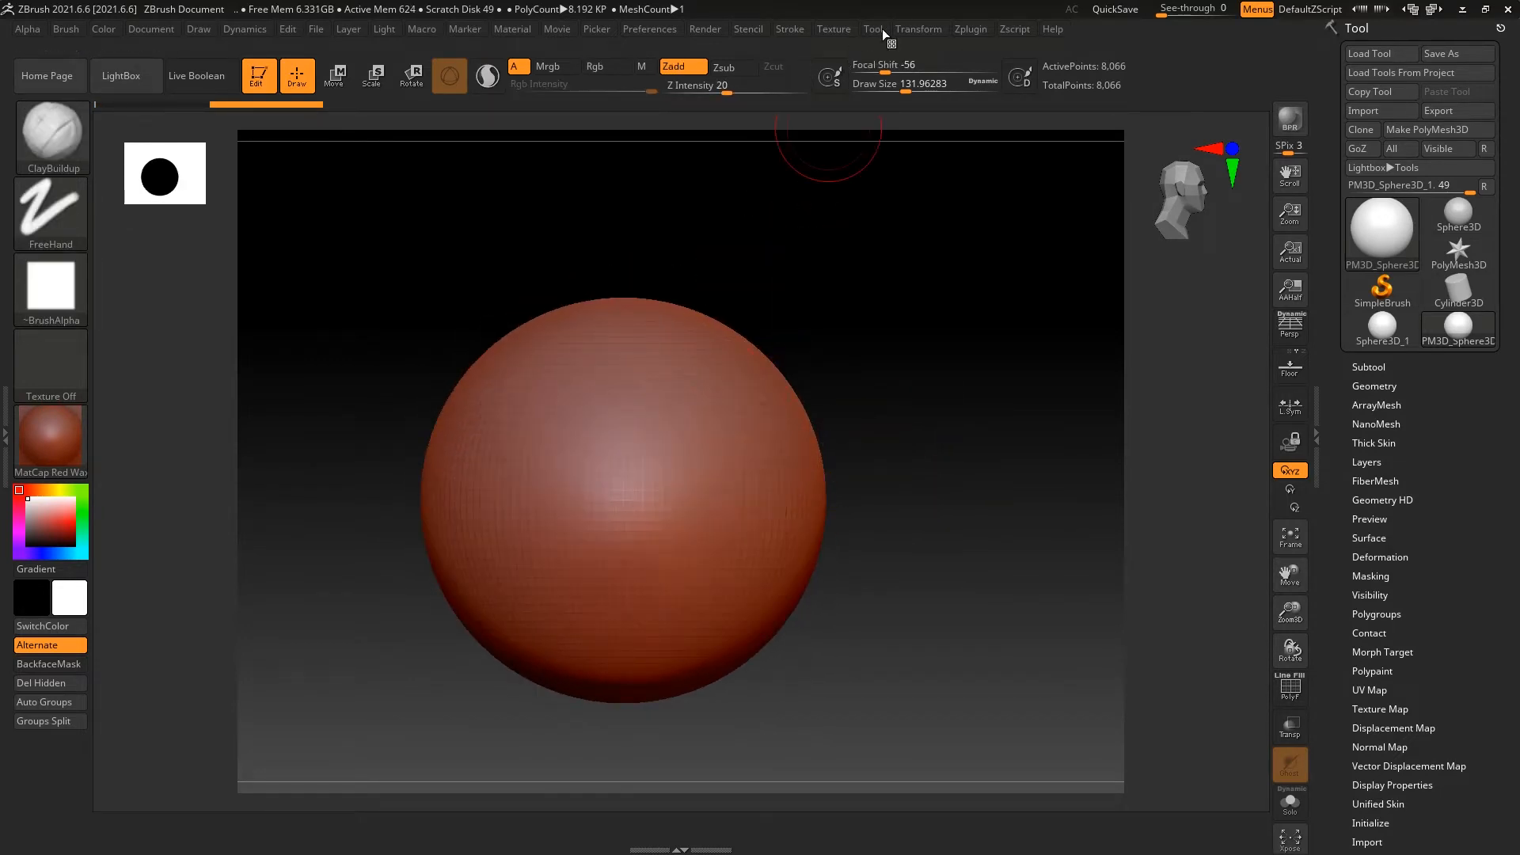
# Activate radial symmetry around the X axis and look at the sphere from the front.
pyautogui.click(926, 28)
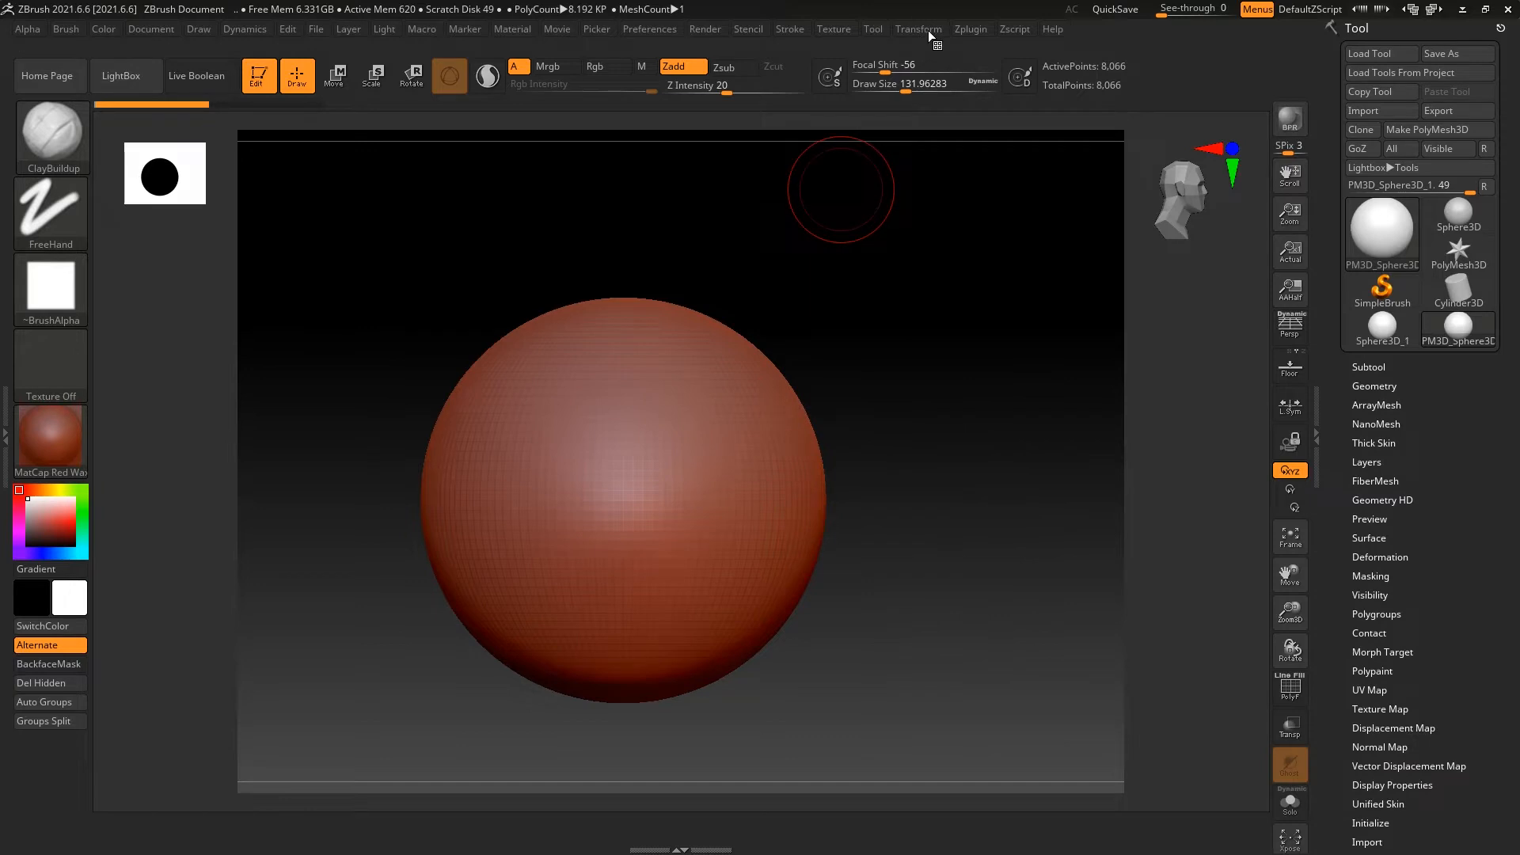
pyautogui.moveTo(932, 36)
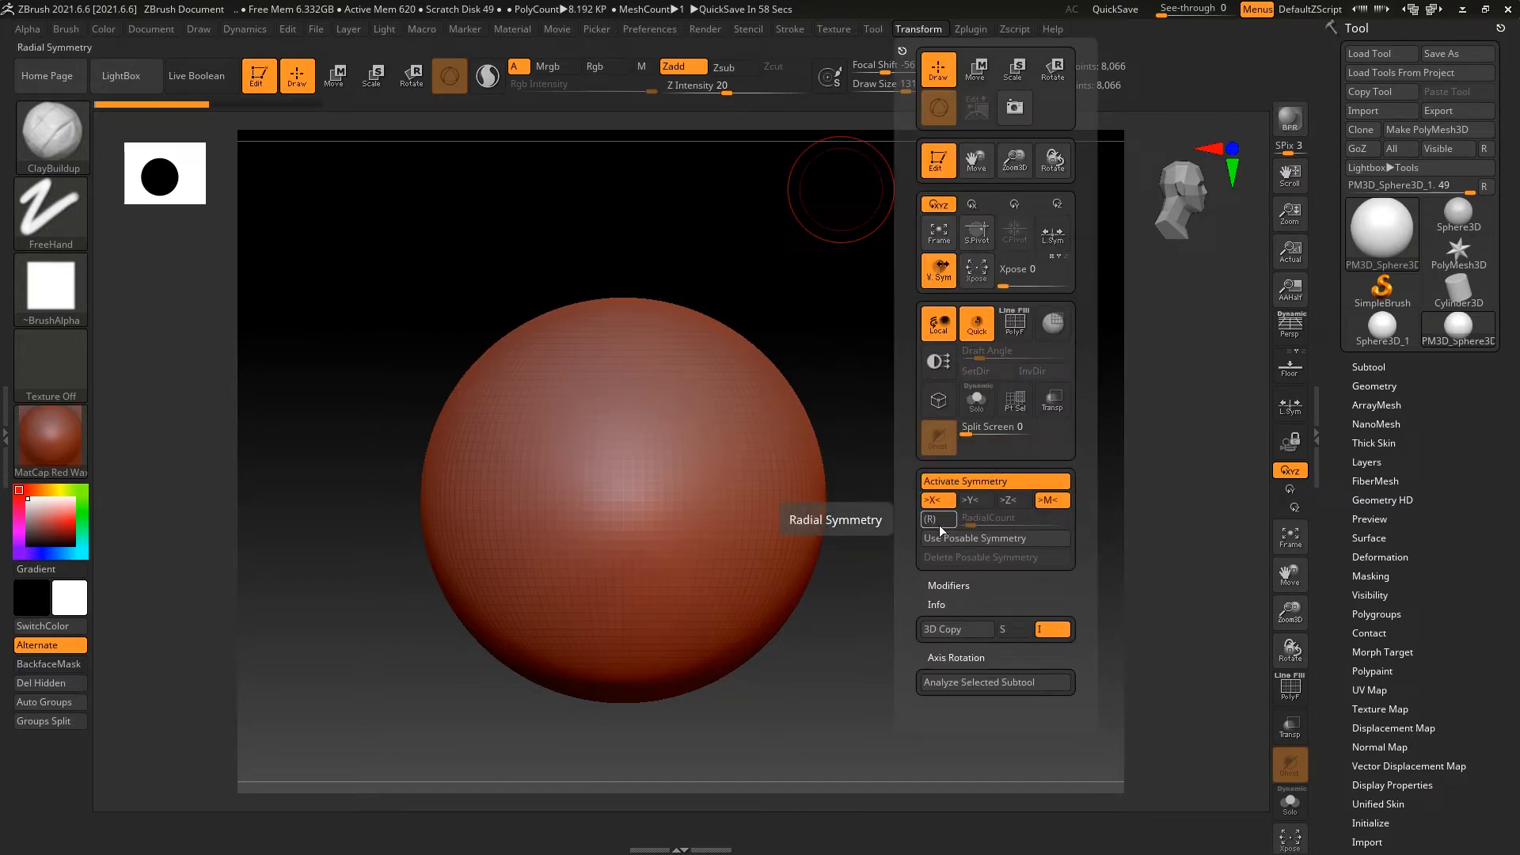
pyautogui.click(939, 524)
pyautogui.keyDown('alt'); pyautogui.moveTo(860, 350); pyautogui.dragTo(861, 310); pyautogui.keyUp('alt')
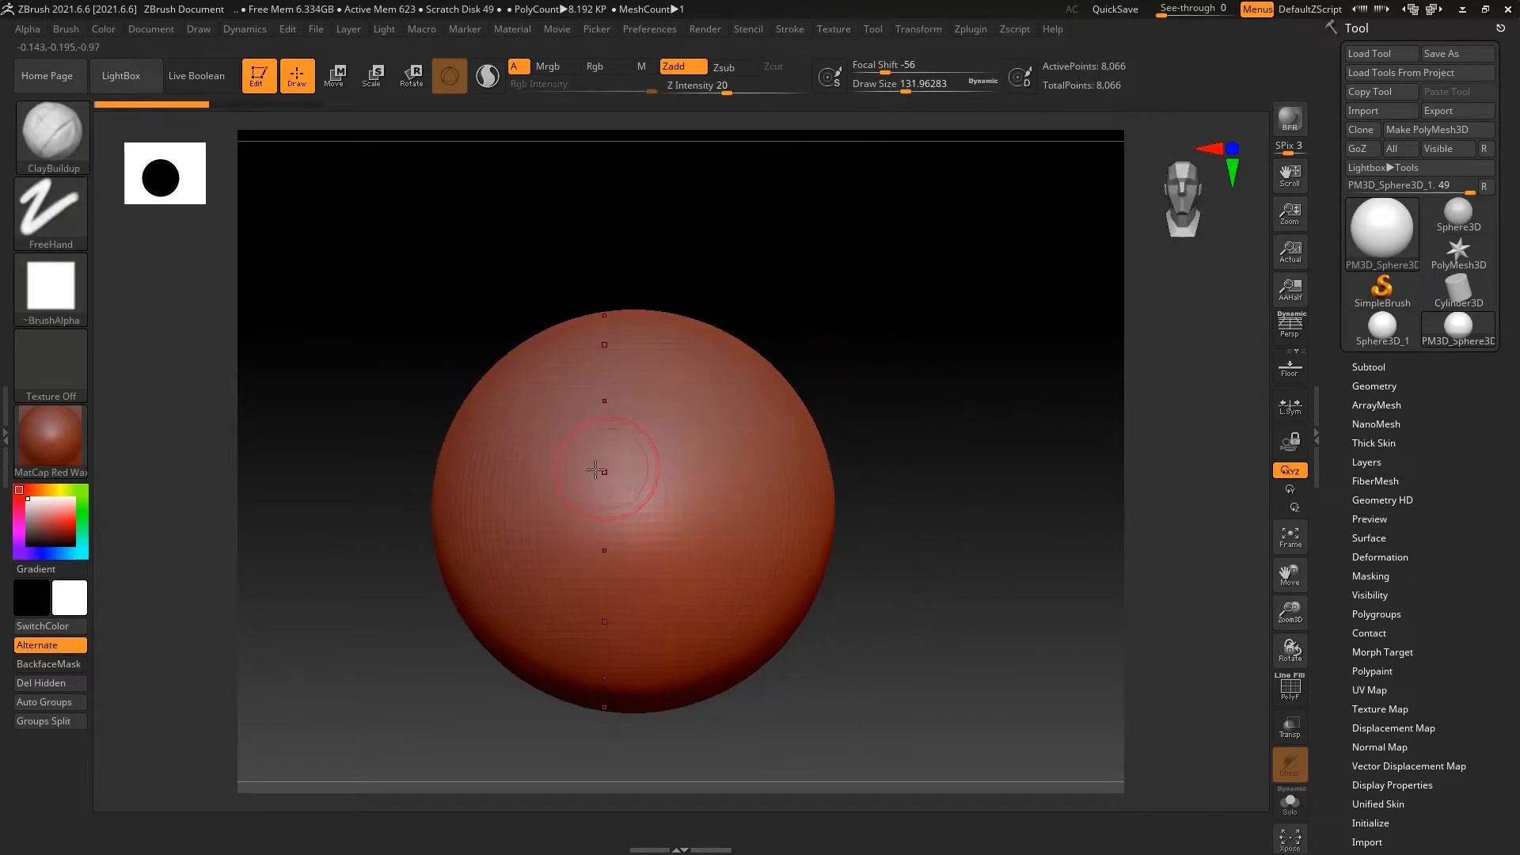
# Switch the radial symmetry axis from X to Y, and finally to Z only.
pyautogui.click(932, 31)
pyautogui.click(946, 34)
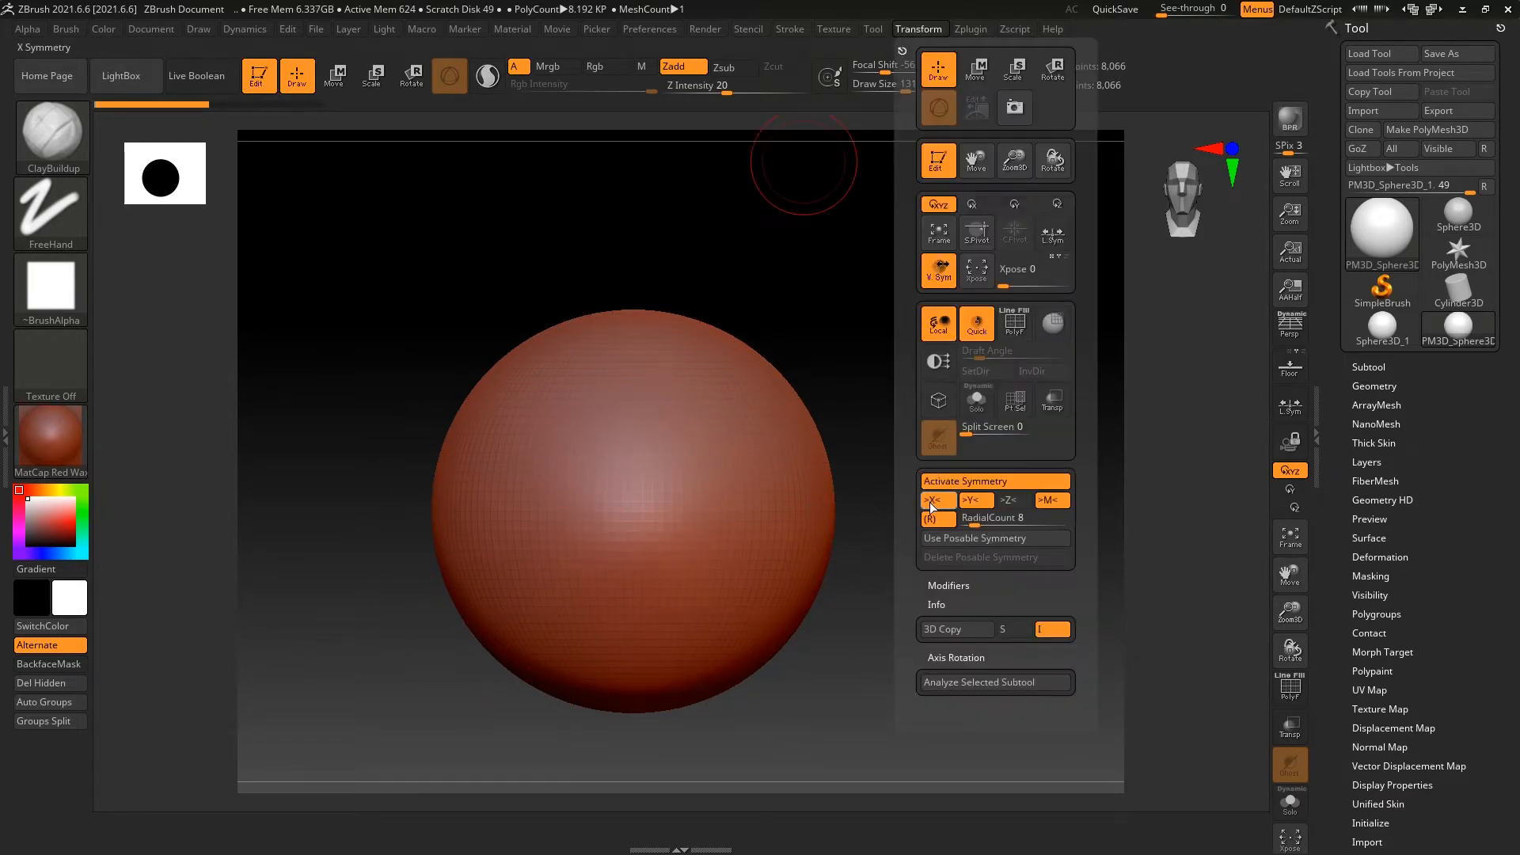
pyautogui.click(941, 31)
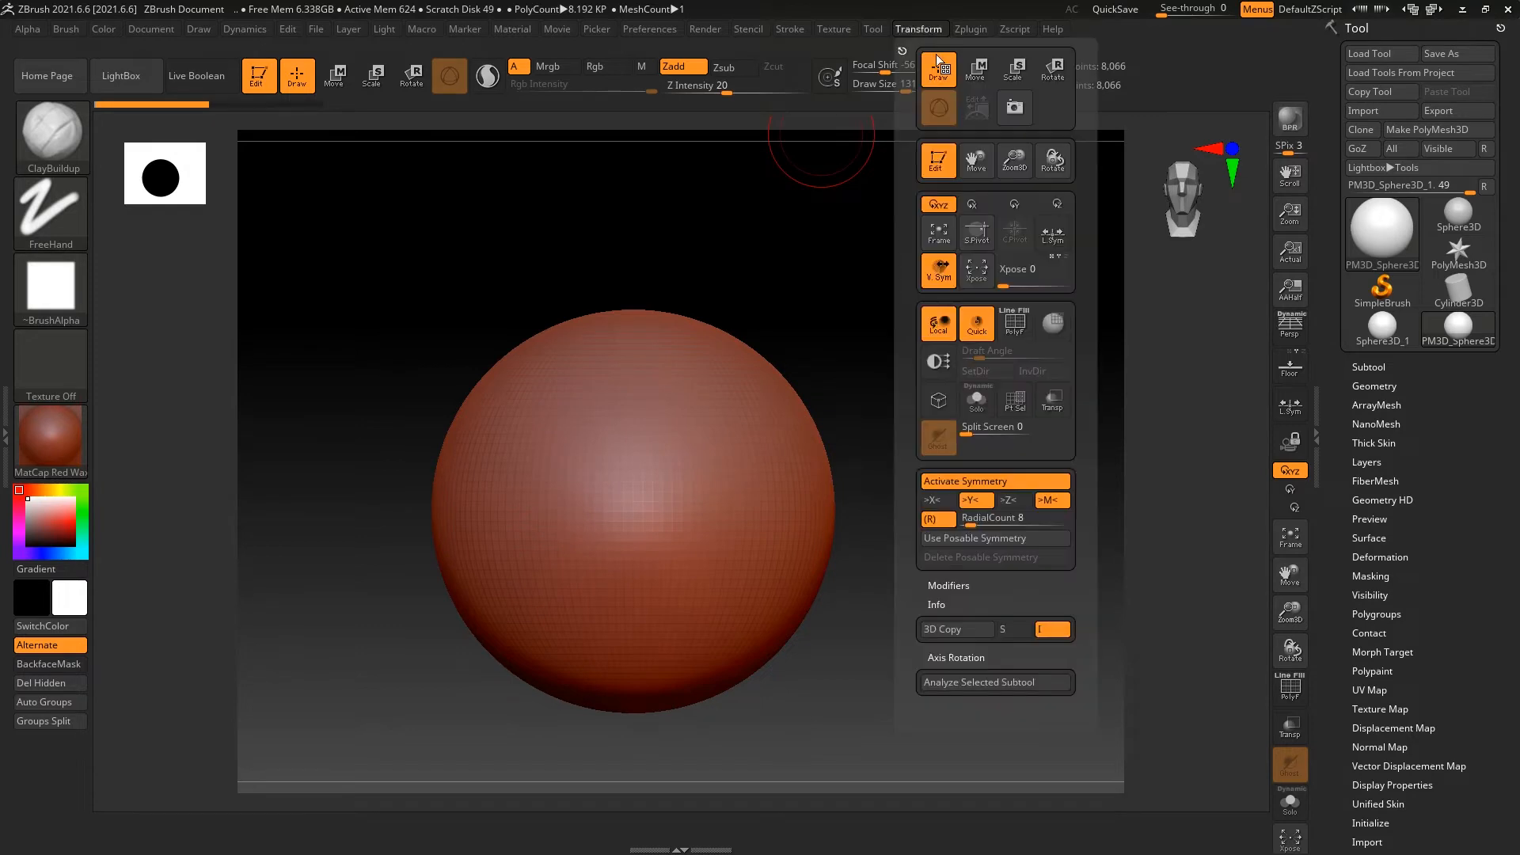
pyautogui.click(964, 503)
pyautogui.click(1009, 504)
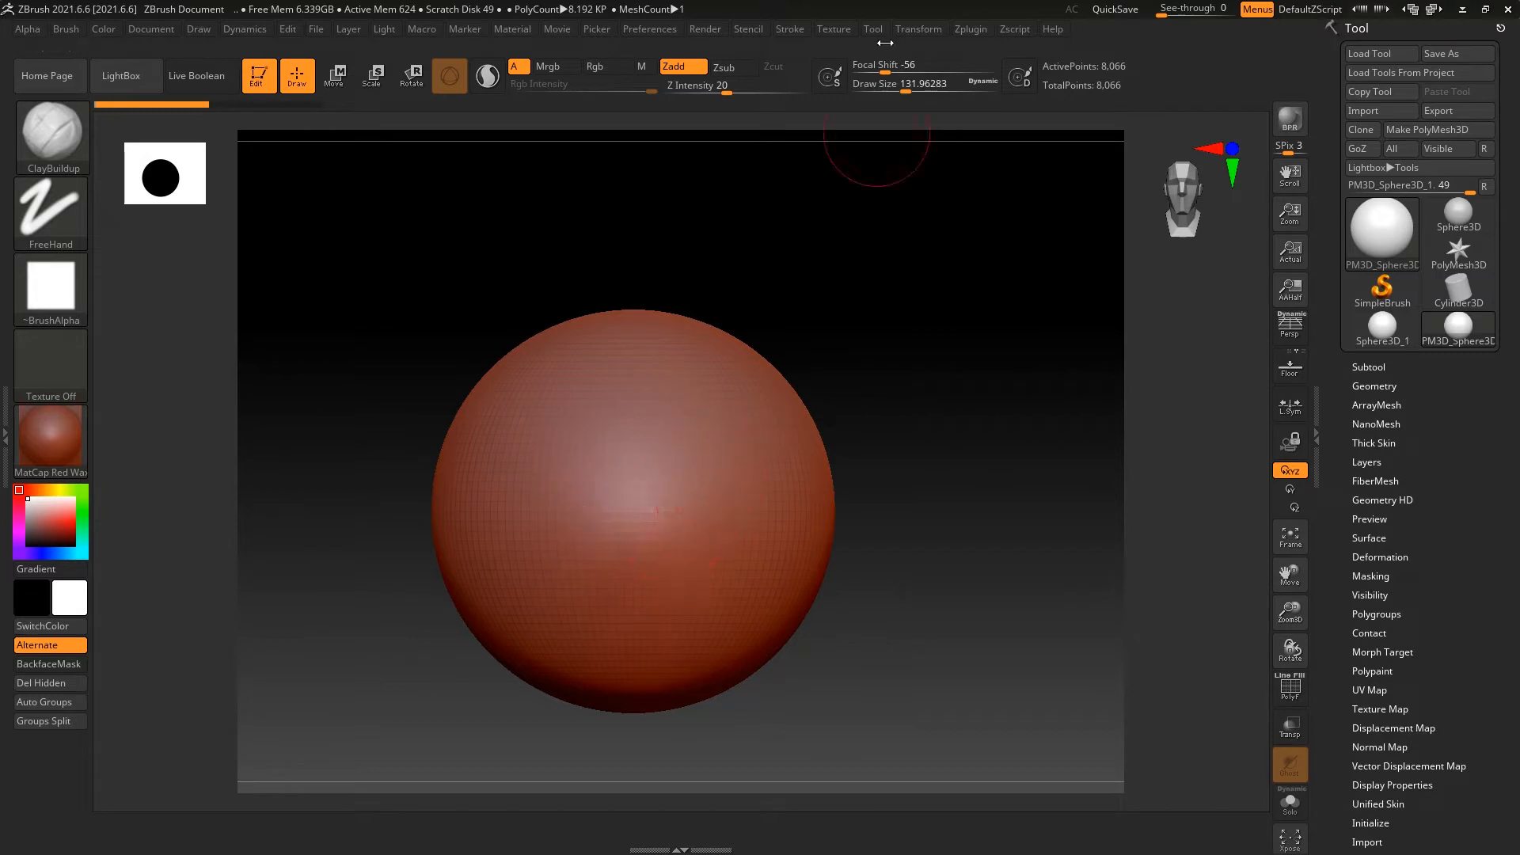
# Adjust the radial count and try a radial stroke around the Z axis on the sphere.
pyautogui.click(923, 32)
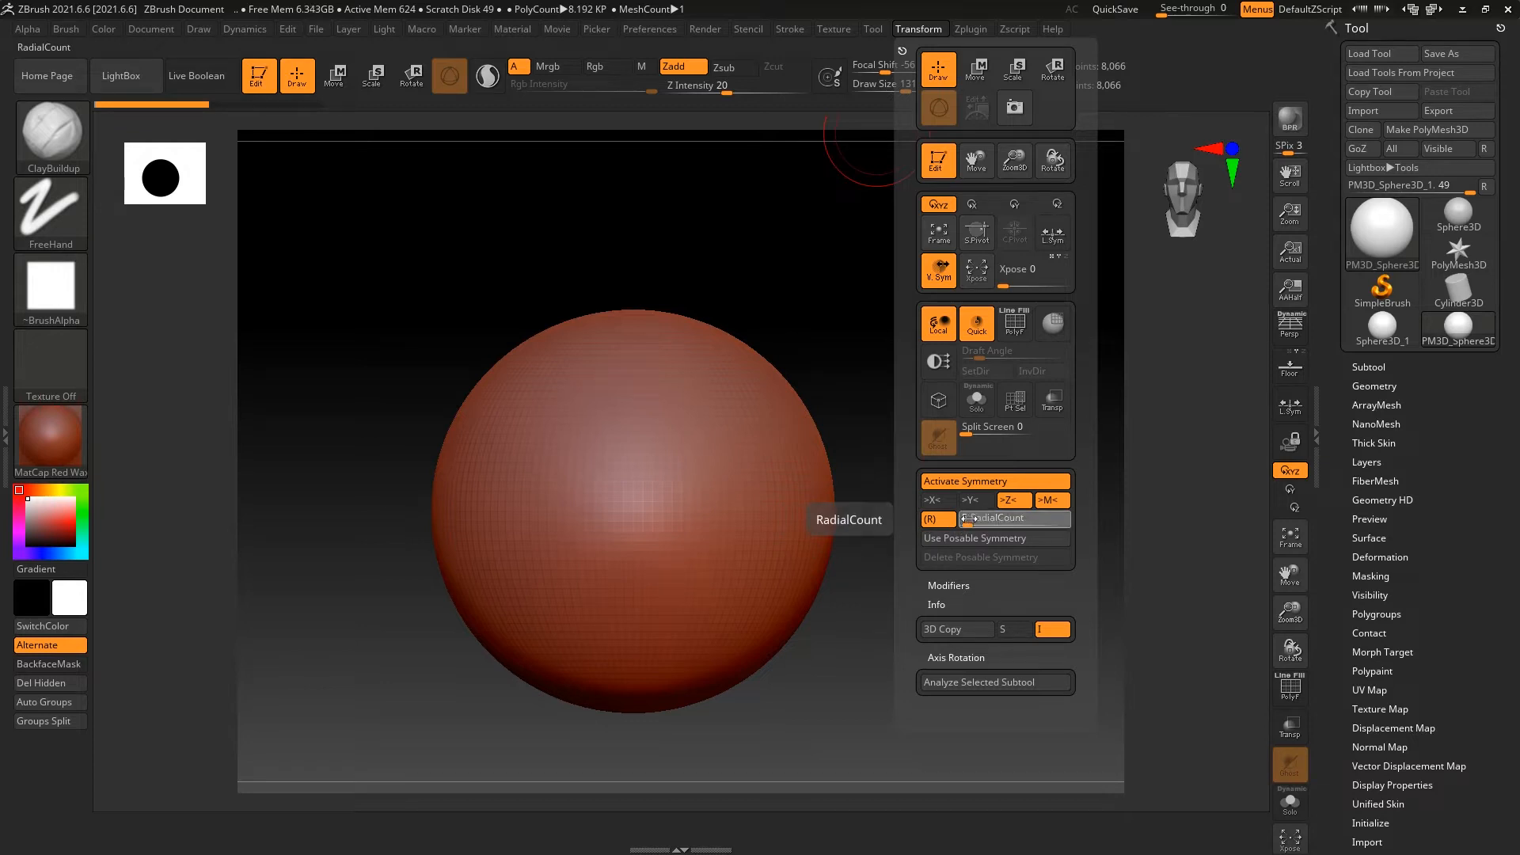
pyautogui.moveTo(708, 417)
pyautogui.mouseDown()
pyautogui.moveTo(670, 467)
pyautogui.moveTo(752, 445)
pyautogui.mouseUp()
pyautogui.hotkey('ctrl', 'z')
# Reduce the draw size to about 68 and subdivide the sphere twice.
pyautogui.press('s')
pyautogui.hotkey('ctrl', 'z')
pyautogui.hotkey('ctrl', 'd')
pyautogui.hotkey('ctrl', 'd')
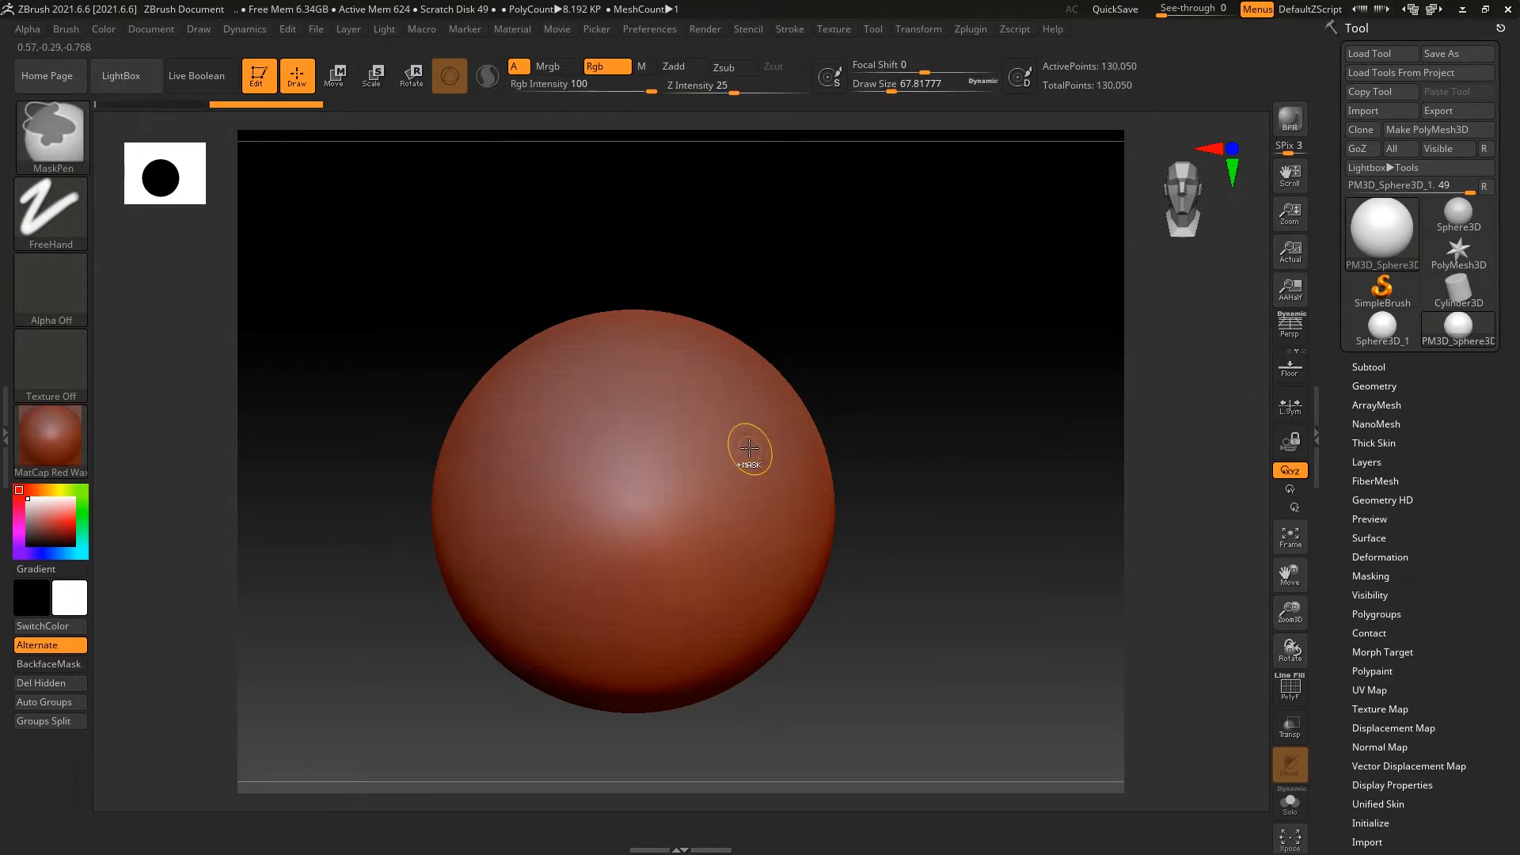
pyautogui.keyDown('alt'); pyautogui.moveTo(858, 364); pyautogui.dragTo(857, 382); pyautogui.keyUp('alt')
pyautogui.moveTo(726, 424)
pyautogui.mouseDown()
pyautogui.moveTo(719, 468)
pyautogui.moveTo(691, 484)
pyautogui.moveTo(743, 428)
pyautogui.moveTo(731, 432)
pyautogui.mouseUp()
pyautogui.hotkey('ctrl', 'z')
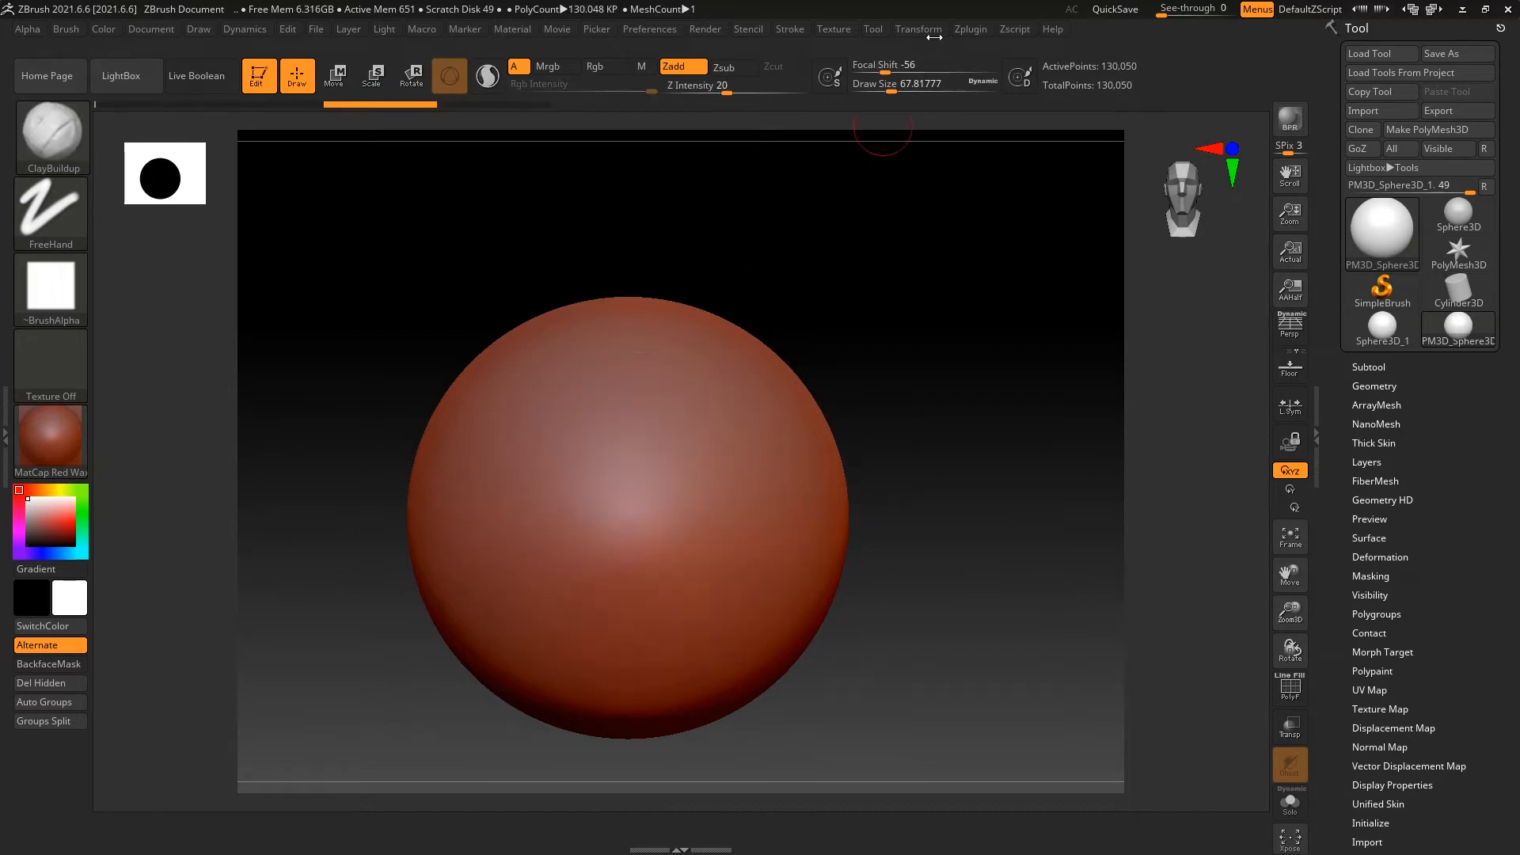
# Set the radial count to 11 and try curved strokes from the sphere's upper right to its centre.
pyautogui.click(919, 29)
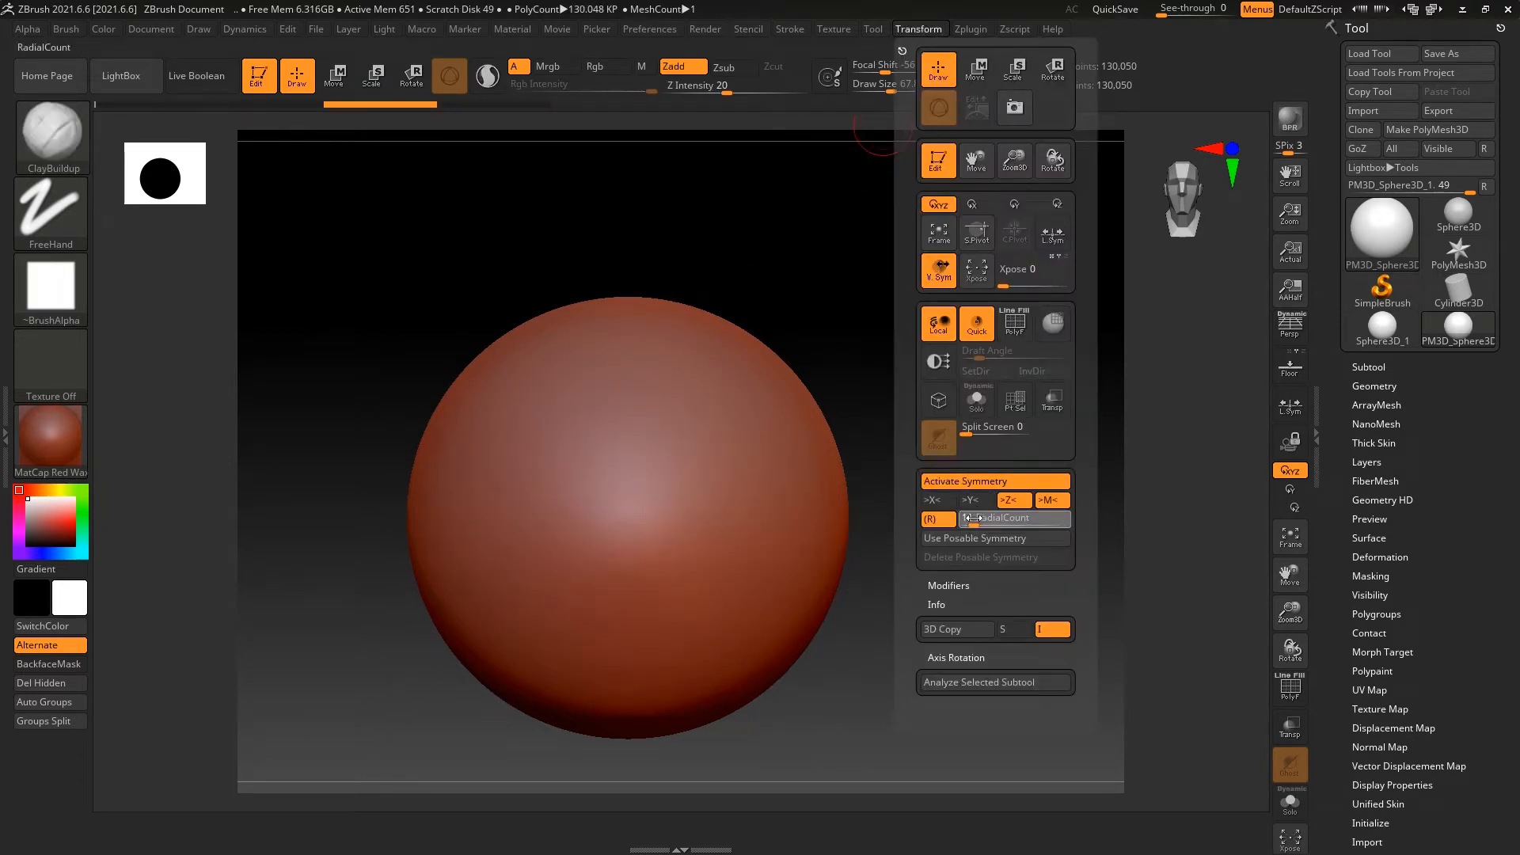
pyautogui.moveTo(709, 404); pyautogui.dragTo(638, 501)
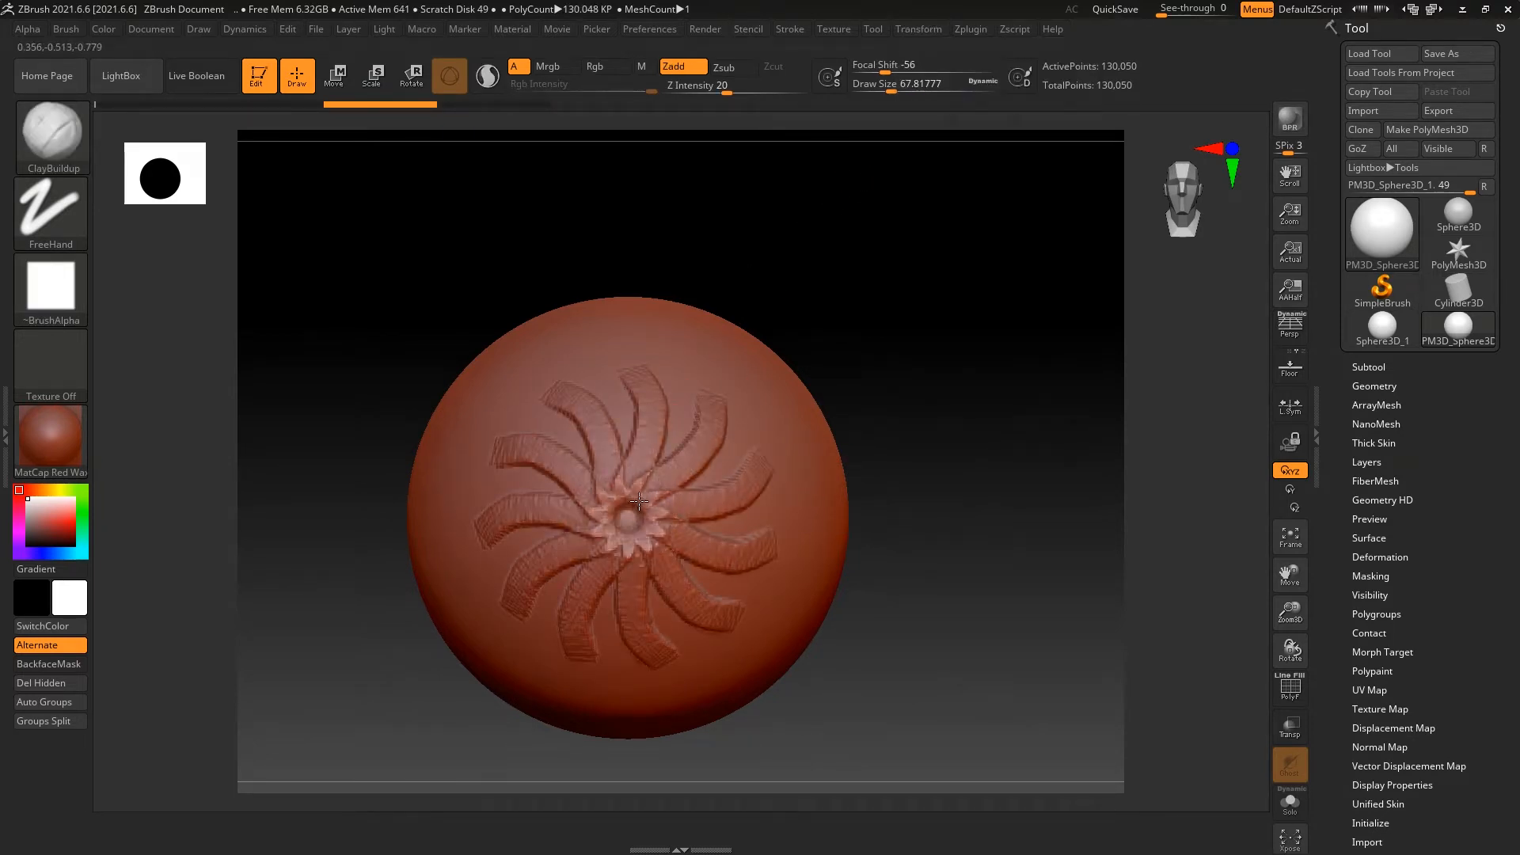
pyautogui.hotkey('ctrl', 'z')
pyautogui.moveTo(738, 383); pyautogui.dragTo(630, 516)
pyautogui.moveTo(931, 347)
pyautogui.mouseDown()
pyautogui.moveTo(964, 290)
pyautogui.moveTo(886, 337)
pyautogui.mouseUp()
pyautogui.hotkey('ctrl', 'z')
pyautogui.moveTo(740, 380)
pyautogui.mouseDown()
pyautogui.moveTo(699, 458)
pyautogui.moveTo(640, 505)
pyautogui.mouseUp()
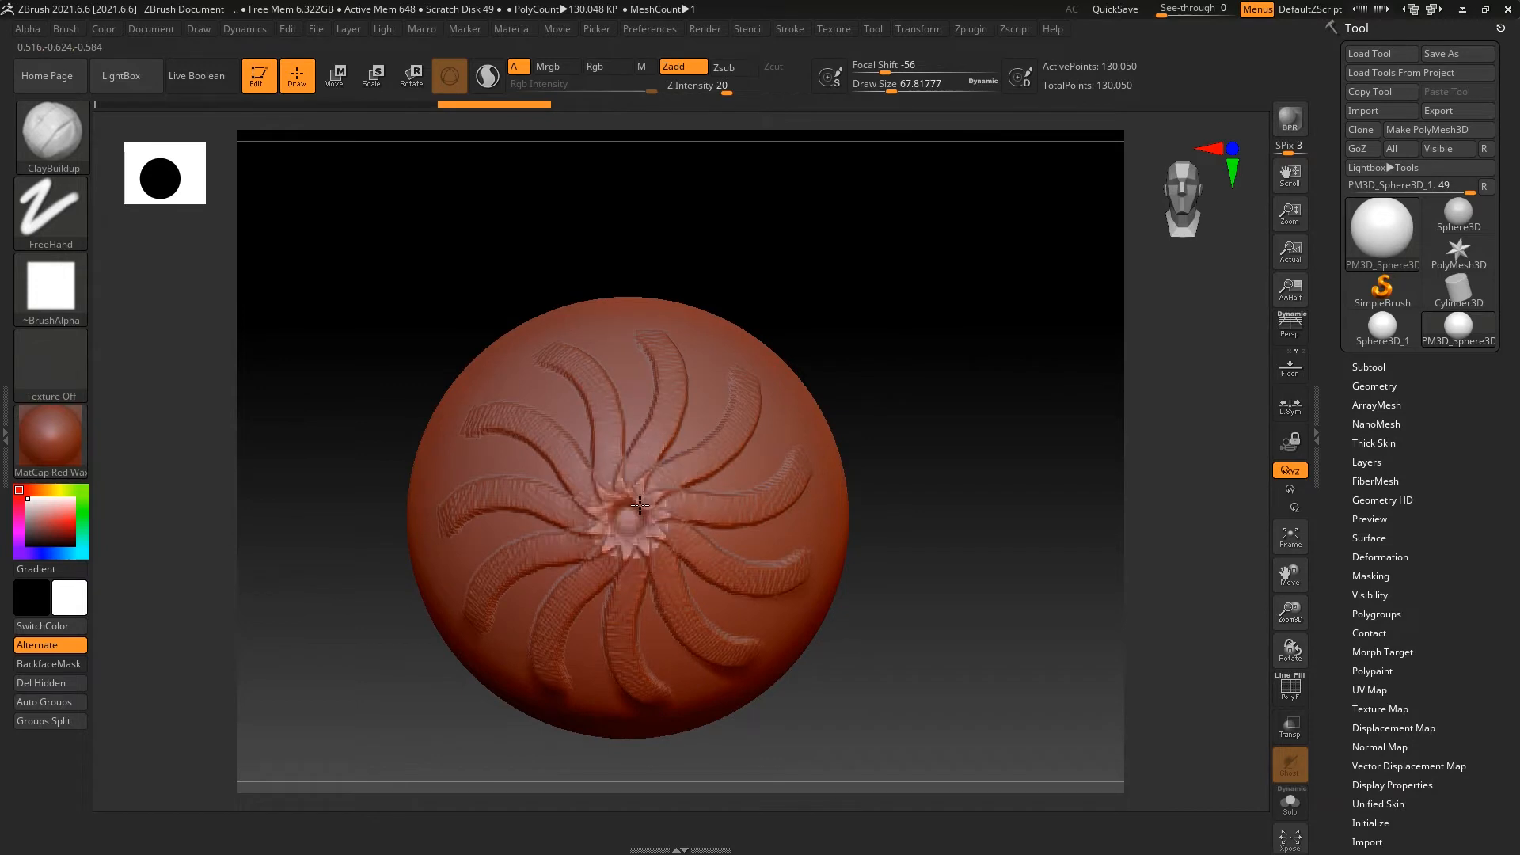
pyautogui.moveTo(879, 396)
pyautogui.mouseDown()
pyautogui.moveTo(980, 410)
pyautogui.moveTo(916, 438)
pyautogui.moveTo(898, 391)
pyautogui.mouseUp()
pyautogui.hotkey('ctrl', 'z')
# Try radial strokes from the sphere's upper left to its centre and undo them.
pyautogui.moveTo(495, 378); pyautogui.dragTo(629, 516)
pyautogui.moveTo(939, 315)
pyautogui.mouseDown()
pyautogui.moveTo(977, 295)
pyautogui.moveTo(909, 315)
pyautogui.mouseUp()
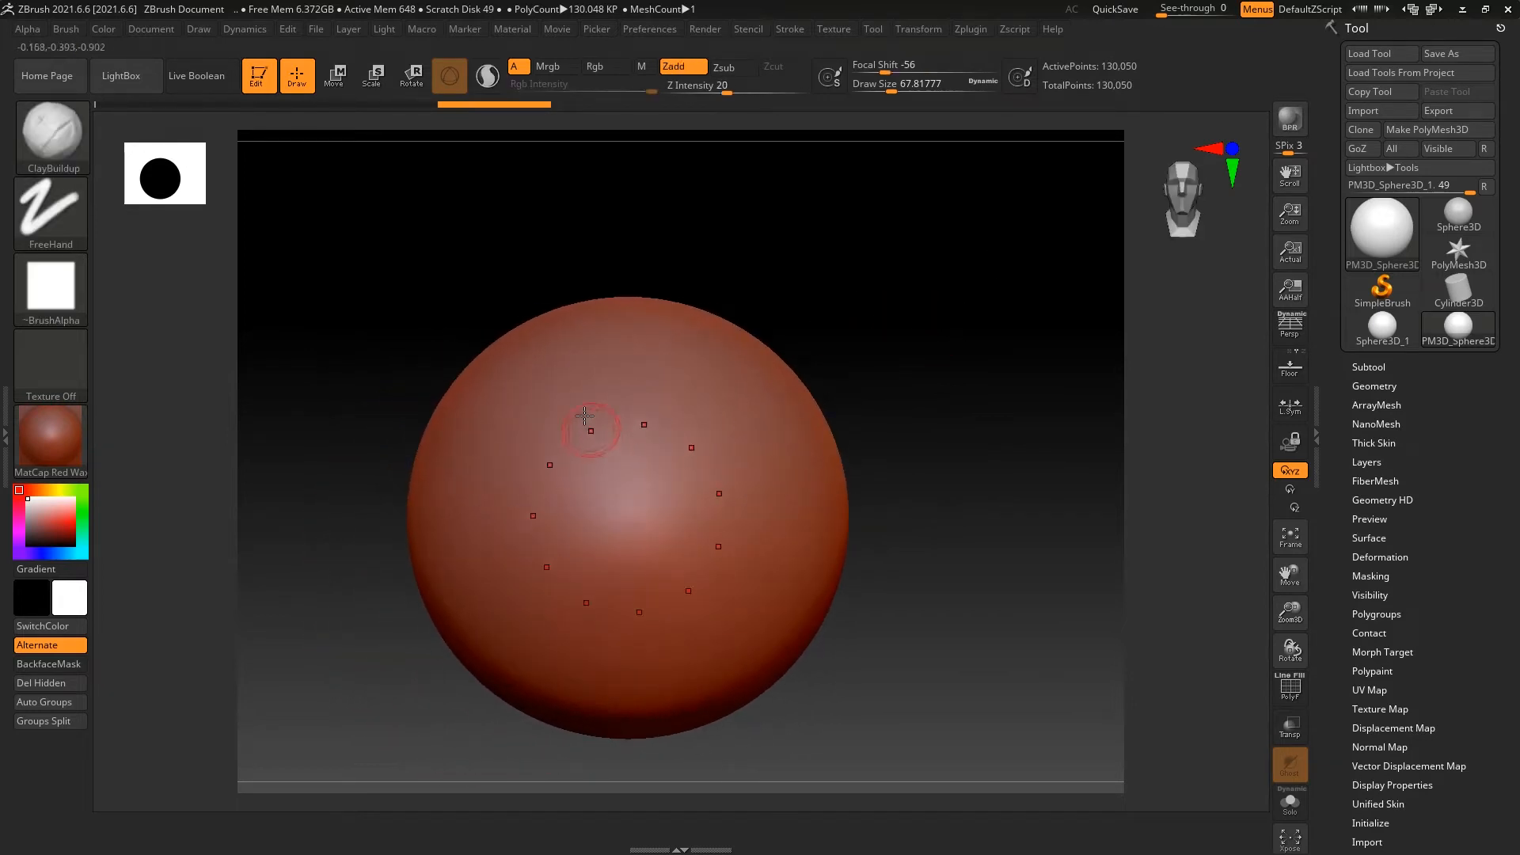
pyautogui.moveTo(507, 387); pyautogui.dragTo(630, 518)
pyautogui.moveTo(850, 346); pyautogui.dragTo(858, 417)
pyautogui.hotkey('ctrl', 'z')
# Try curved radial strokes from near the top of the sphere to its centre, adding a raised ring around the middle.
pyautogui.click(918, 29)
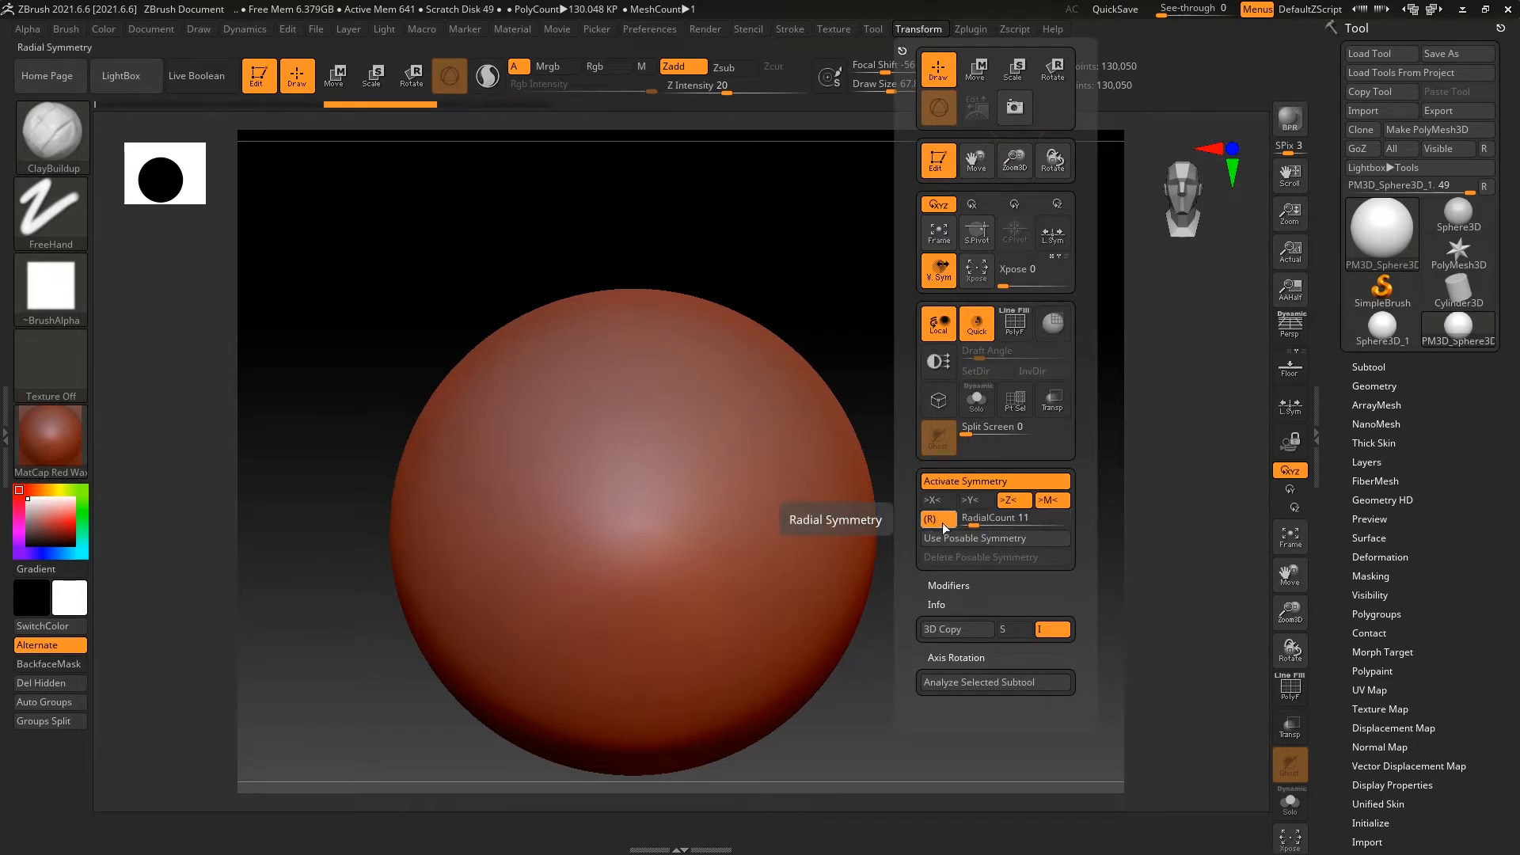
pyautogui.moveTo(545, 365); pyautogui.dragTo(621, 499)
pyautogui.hotkey('ctrl', 'z')
pyautogui.moveTo(603, 335)
pyautogui.mouseDown()
pyautogui.moveTo(608, 459)
pyautogui.moveTo(633, 526)
pyautogui.mouseUp()
pyautogui.moveTo(900, 346)
pyautogui.mouseDown()
pyautogui.moveTo(1033, 259)
pyautogui.moveTo(960, 301)
pyautogui.mouseUp()
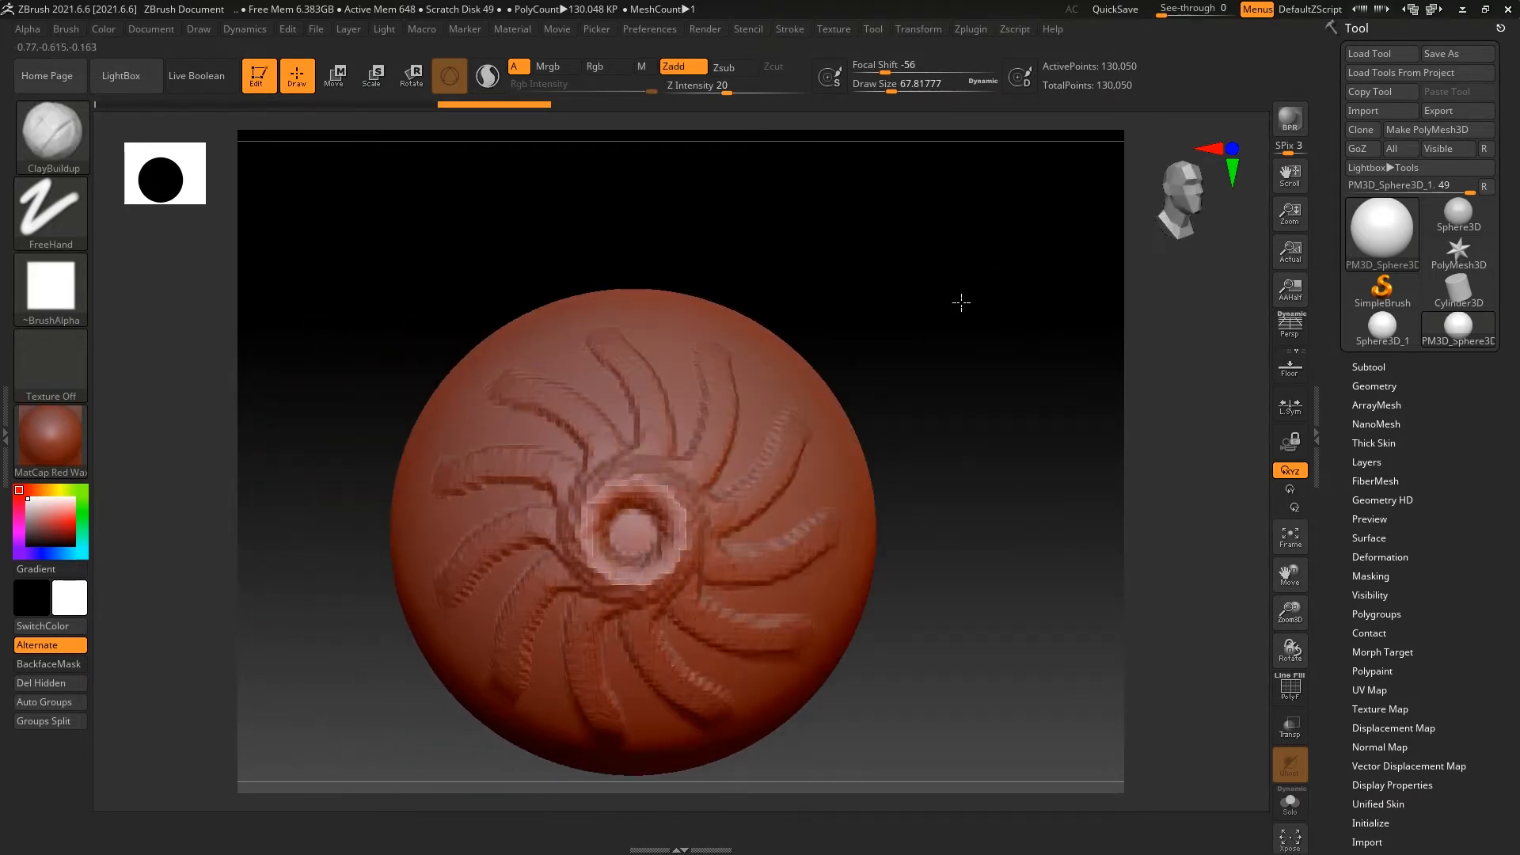
# Turn off radial and Z symmetry, reactivate X symmetry, and undo the radial strokes.
pyautogui.click(918, 28)
pyautogui.click(937, 526)
pyautogui.click(1007, 502)
pyautogui.click(937, 502)
pyautogui.hotkey('ctrl', 'z')
# Enlarge the brush to a draw size of about 128 and try X-mirrored strokes on both sides of the sphere.
pyautogui.moveTo(576, 428)
pyautogui.mouseDown()
pyautogui.moveTo(497, 479)
pyautogui.moveTo(542, 622)
pyautogui.moveTo(546, 475)
pyautogui.moveTo(534, 640)
pyautogui.mouseUp()
pyautogui.hotkey('ctrl', 'z')
pyautogui.press(']')
pyautogui.press(']')
pyautogui.press(']')
pyautogui.press(']')
pyautogui.press(']')
pyautogui.press(']')
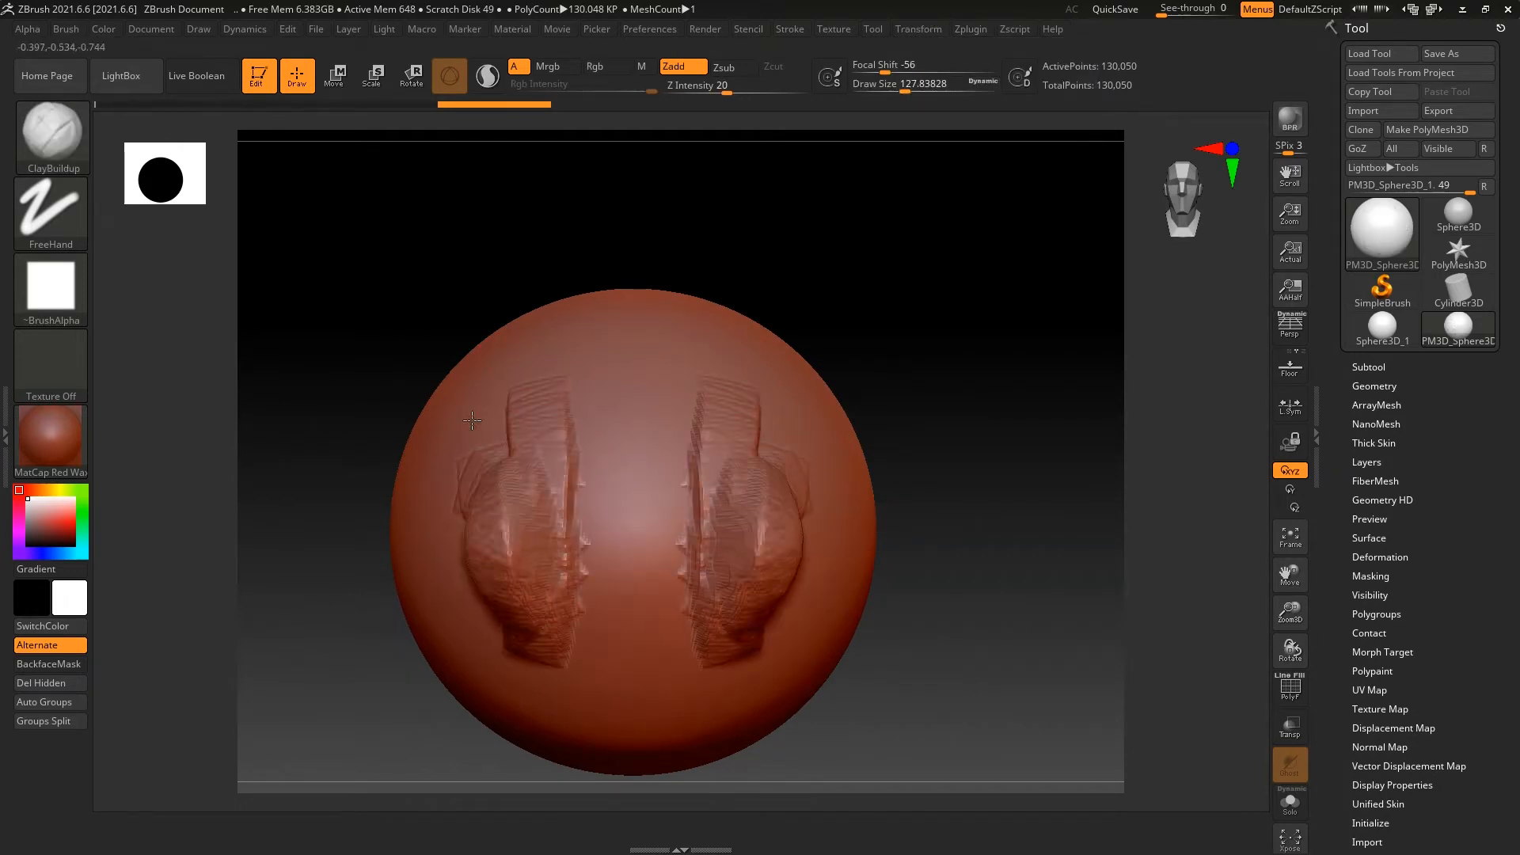
pyautogui.hotkey('ctrl', 'z')
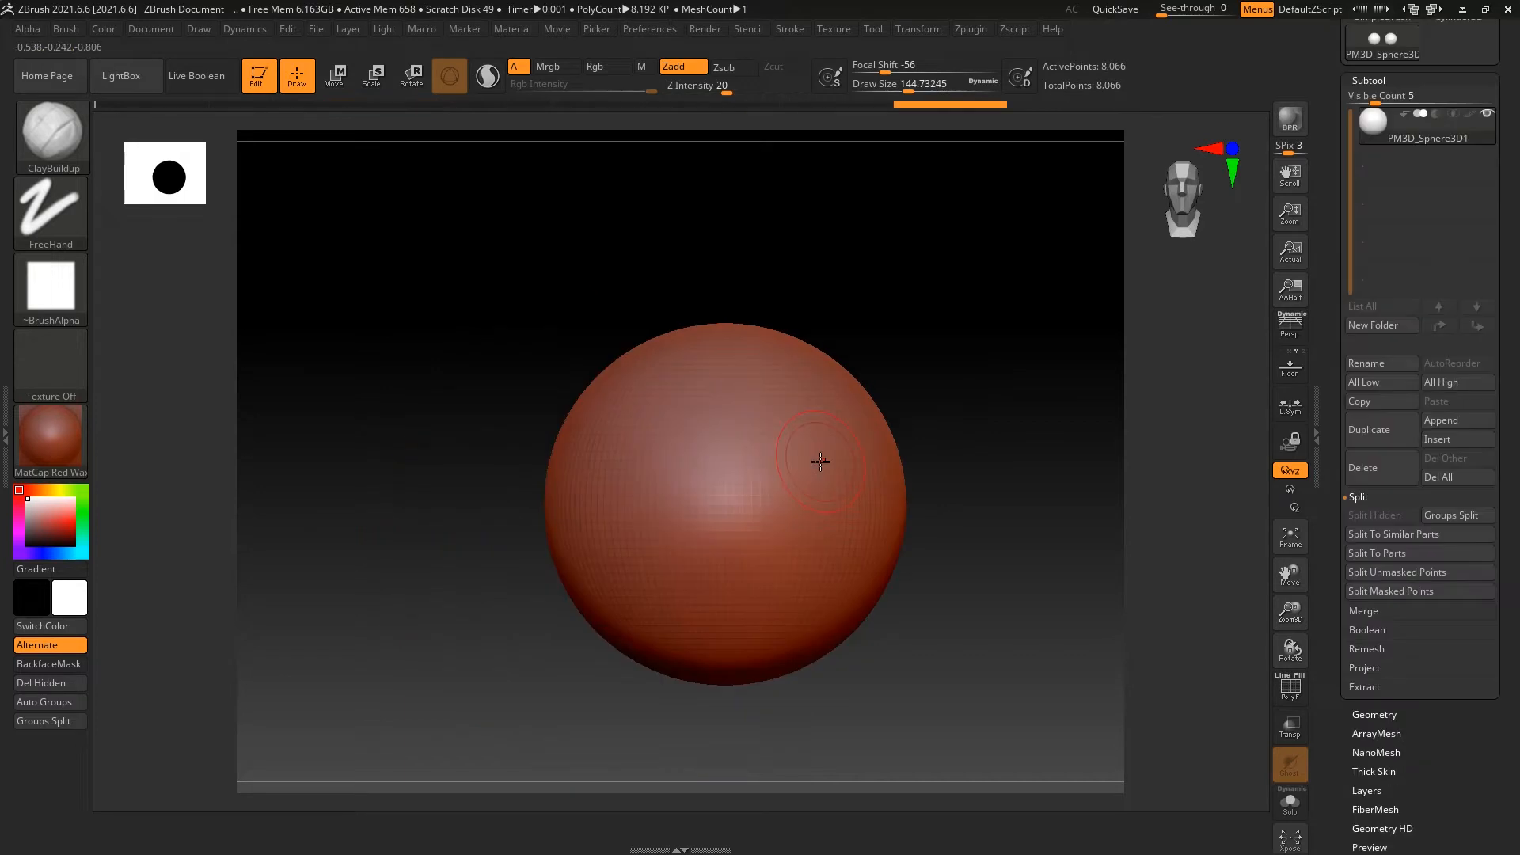
# Try unmirrored strokes on the left half of the low-resolution sphere and undo them.
pyautogui.keyDown('ctrl'); pyautogui.moveTo(944, 435); pyautogui.dragTo(952, 445, button='right'); pyautogui.keyUp('ctrl')
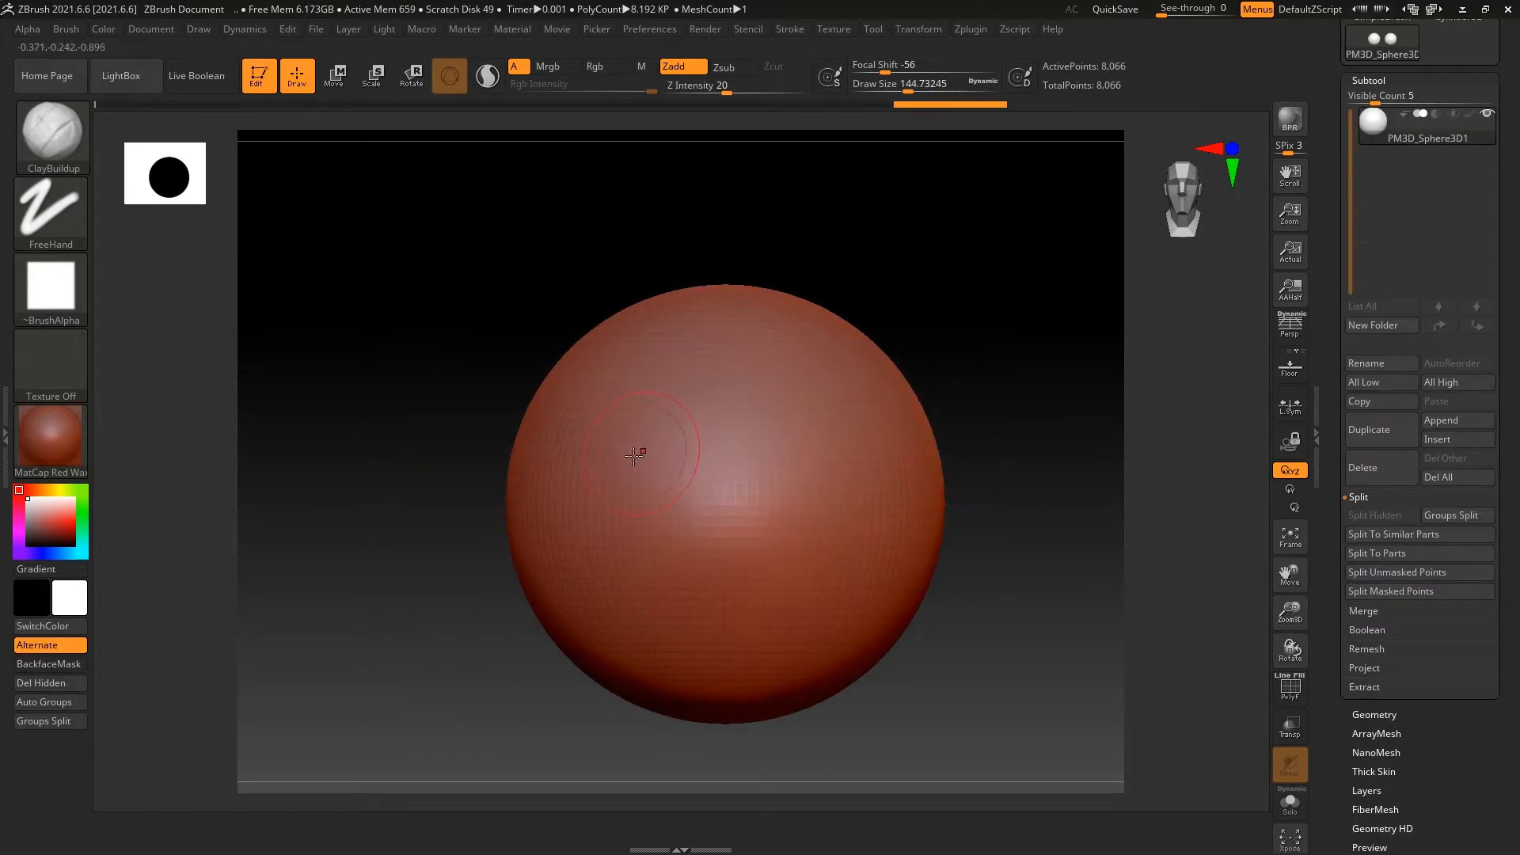
pyautogui.click(910, 31)
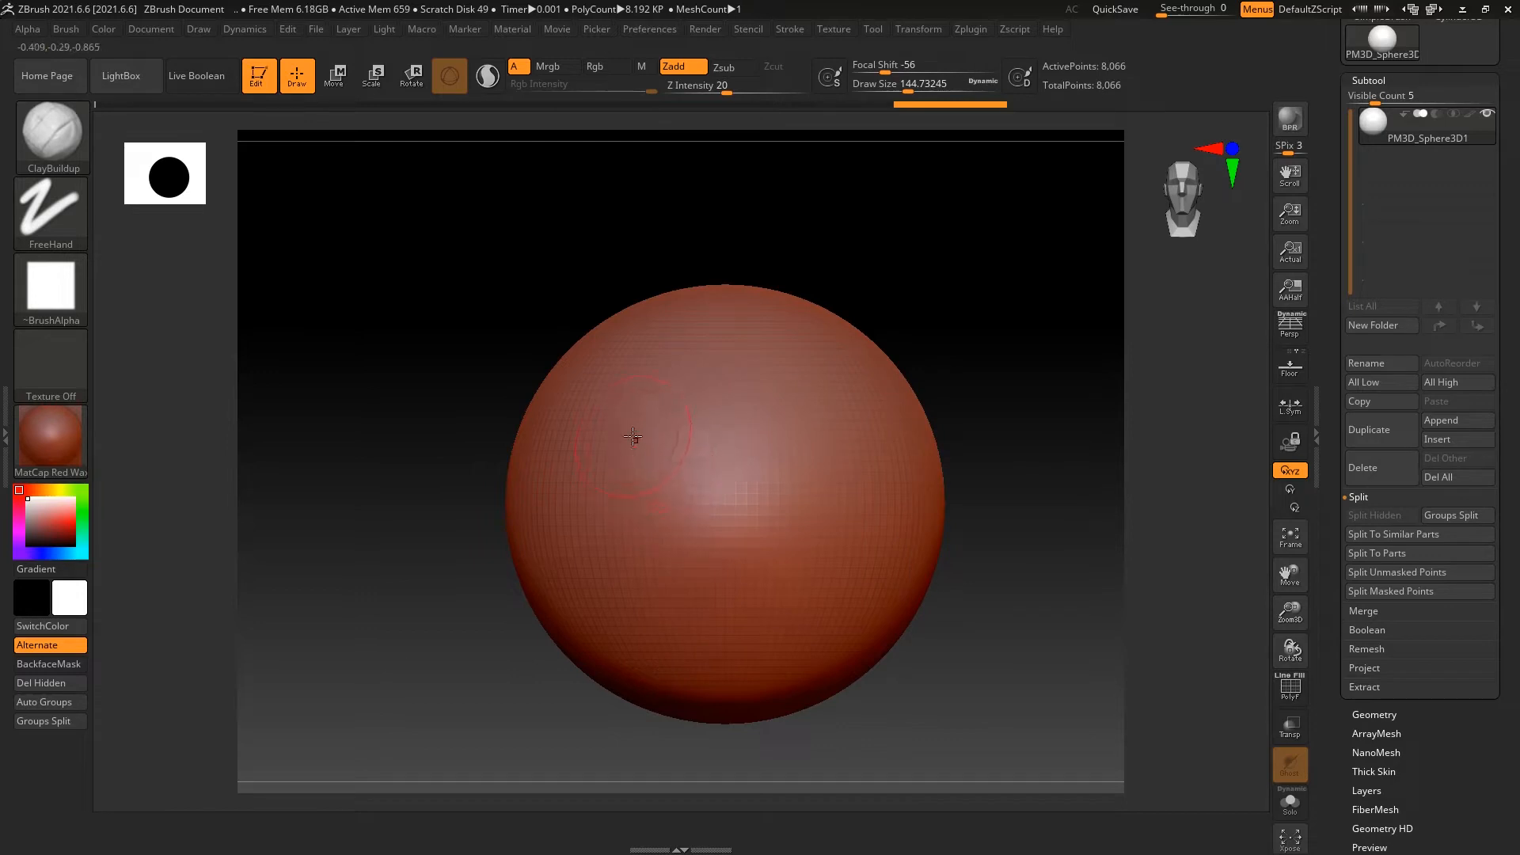
pyautogui.moveTo(611, 407)
pyautogui.mouseDown()
pyautogui.moveTo(639, 515)
pyautogui.moveTo(681, 519)
pyautogui.mouseUp()
pyautogui.hotkey('ctrl', 'z')
pyautogui.moveTo(648, 388)
pyautogui.mouseDown()
pyautogui.moveTo(634, 486)
pyautogui.moveTo(683, 529)
pyautogui.mouseUp()
pyautogui.hotkey('ctrl', 'z')
# Subdivide the sphere twice, try broad strokes on its left half, and undo them.
pyautogui.hotkey('ctrl', 'd')
pyautogui.hotkey('ctrl', 'd')
pyautogui.moveTo(657, 372)
pyautogui.mouseDown()
pyautogui.moveTo(673, 576)
pyautogui.moveTo(635, 531)
pyautogui.mouseUp()
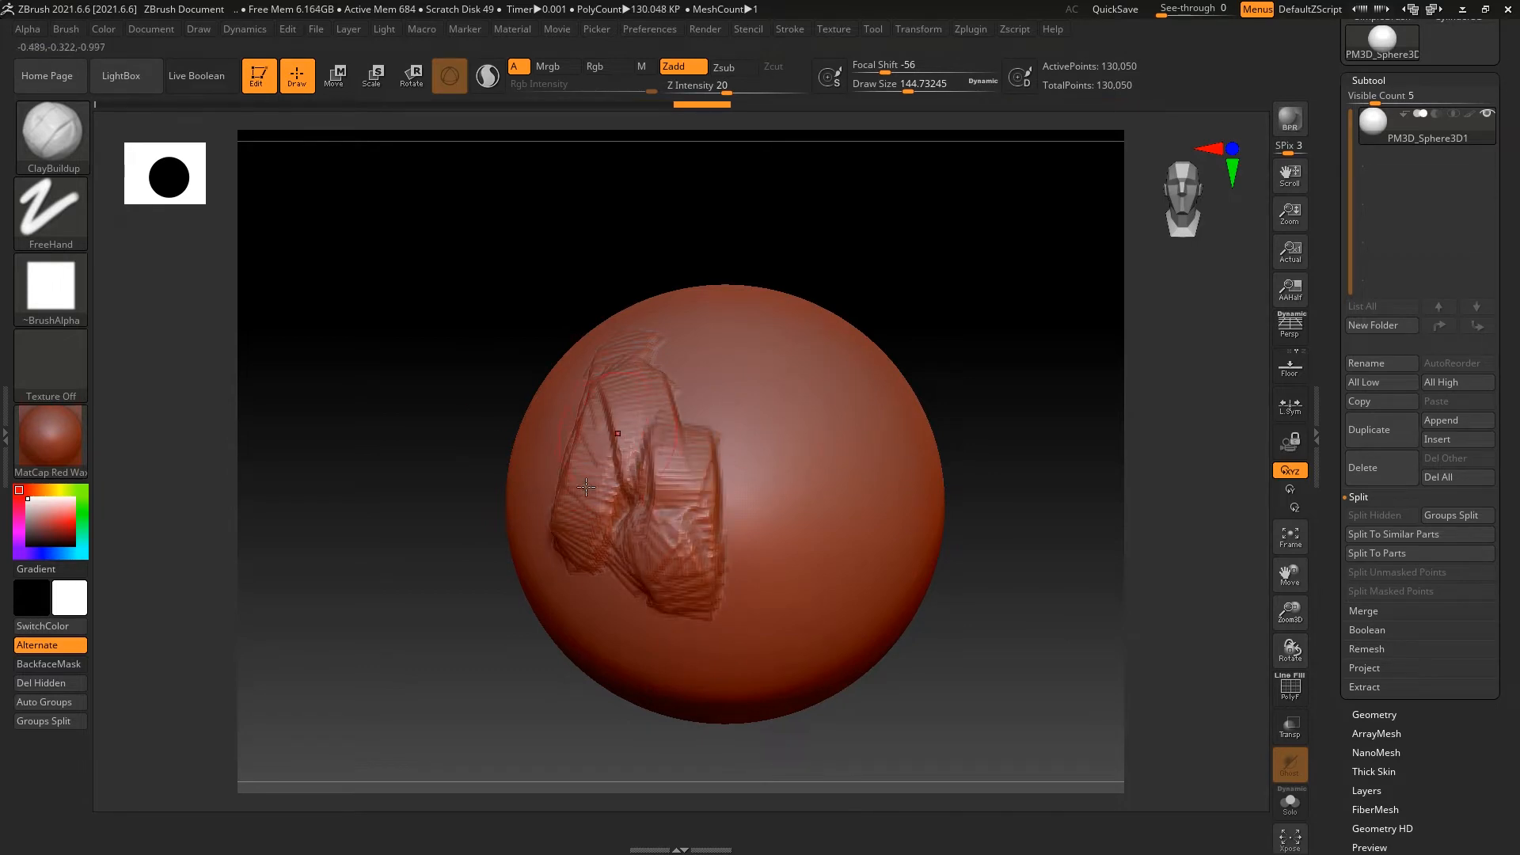
pyautogui.hotkey('ctrl', 'z')
pyautogui.moveTo(580, 416); pyautogui.dragTo(564, 443)
pyautogui.hotkey('ctrl', 'z')
# Reduce the draw size to about 51 and sculpt a raised letter S on the left half of the sphere.
pyautogui.press('s')
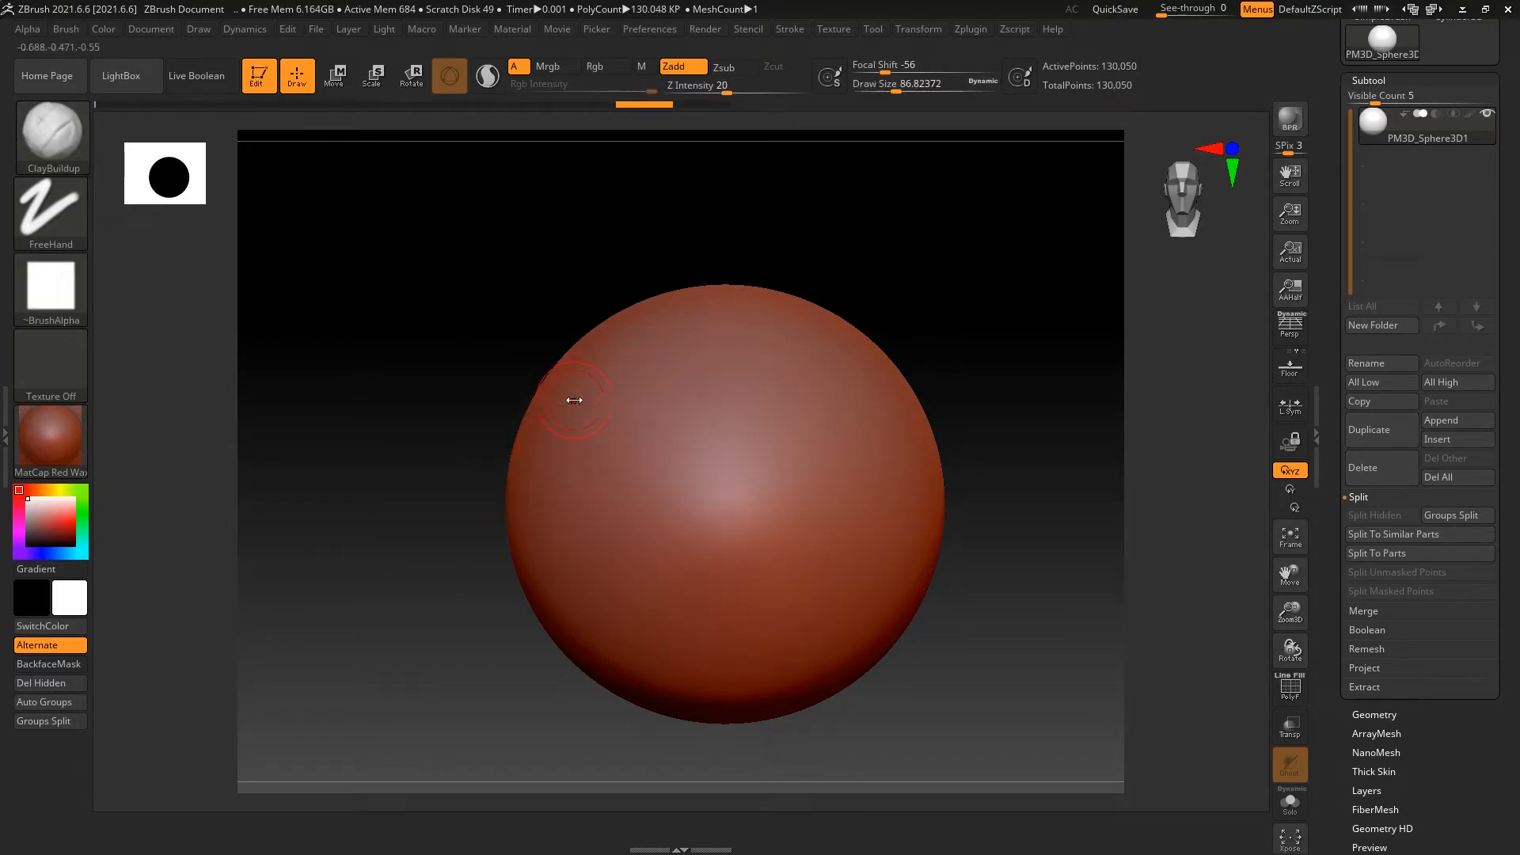
pyautogui.press('s')
pyautogui.moveTo(606, 384); pyautogui.dragTo(596, 384)
pyautogui.moveTo(634, 450)
pyautogui.mouseDown()
pyautogui.moveTo(643, 510)
pyautogui.moveTo(660, 479)
pyautogui.mouseUp()
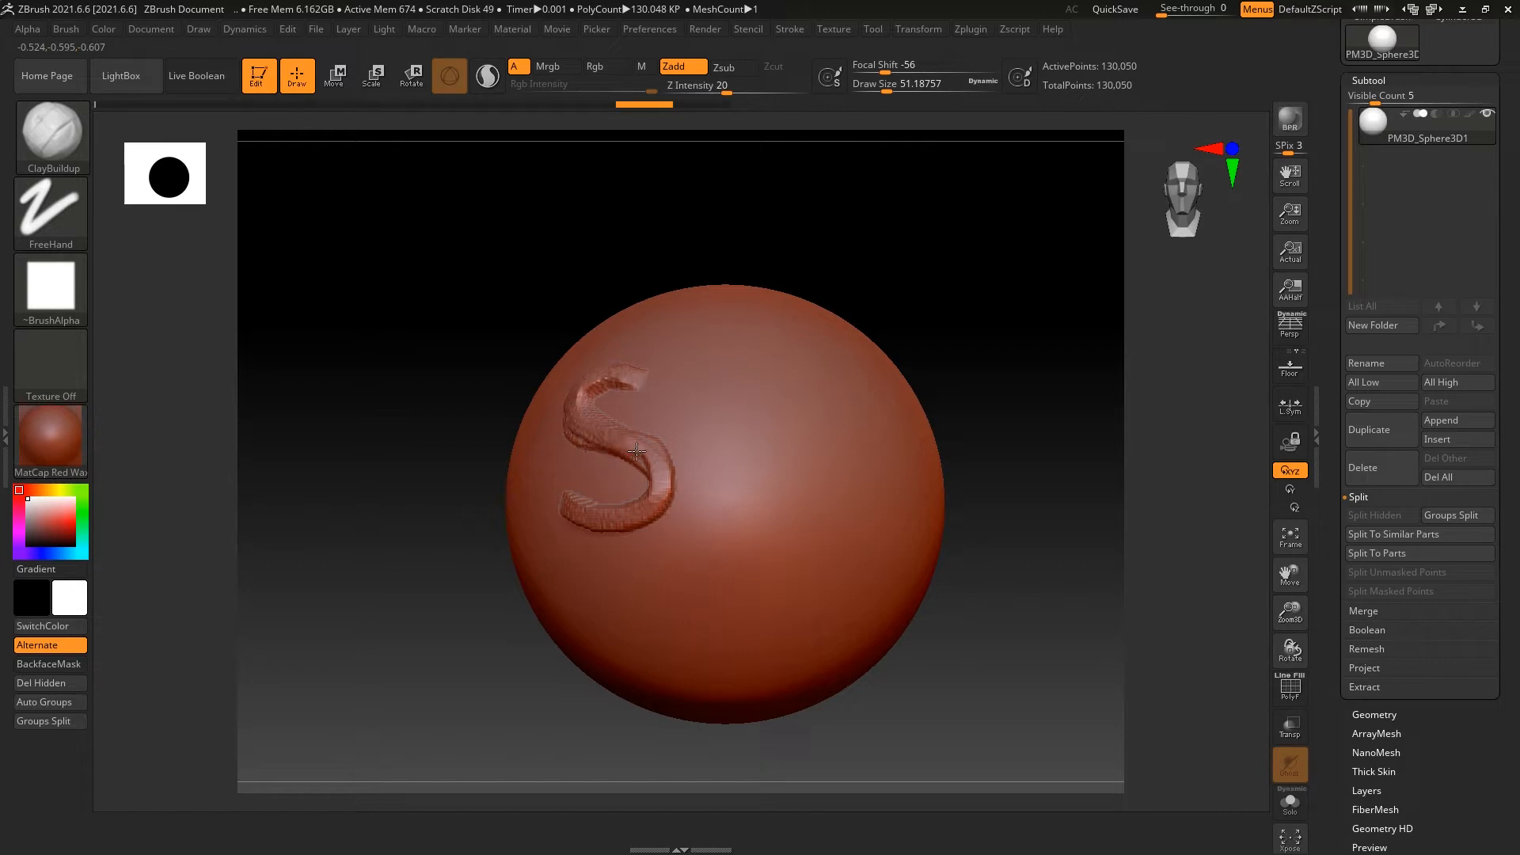
pyautogui.moveTo(635, 513); pyautogui.dragTo(616, 435)
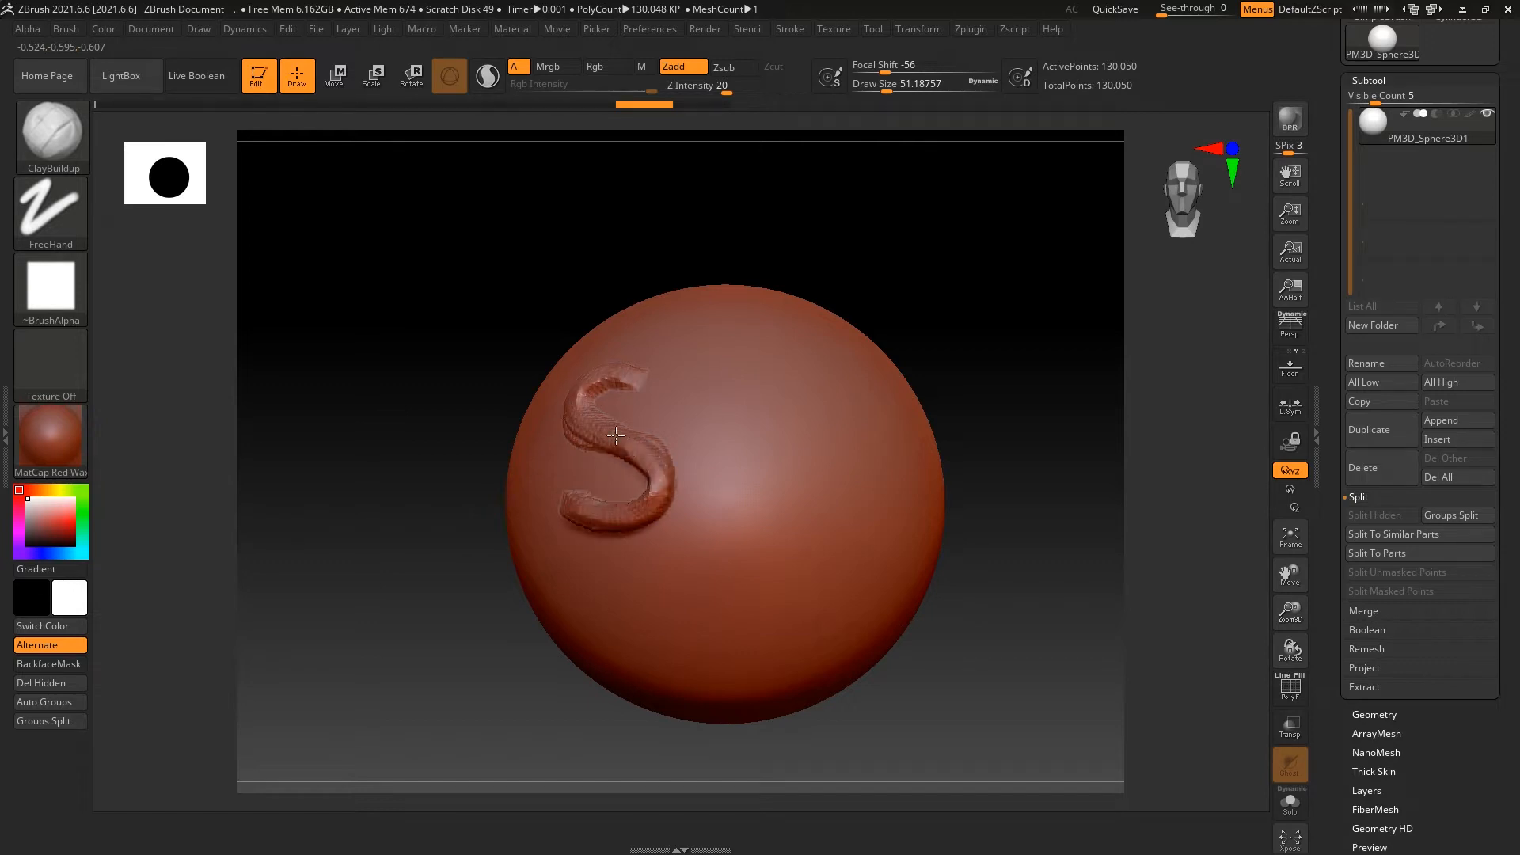
pyautogui.moveTo(615, 382); pyautogui.dragTo(638, 381)
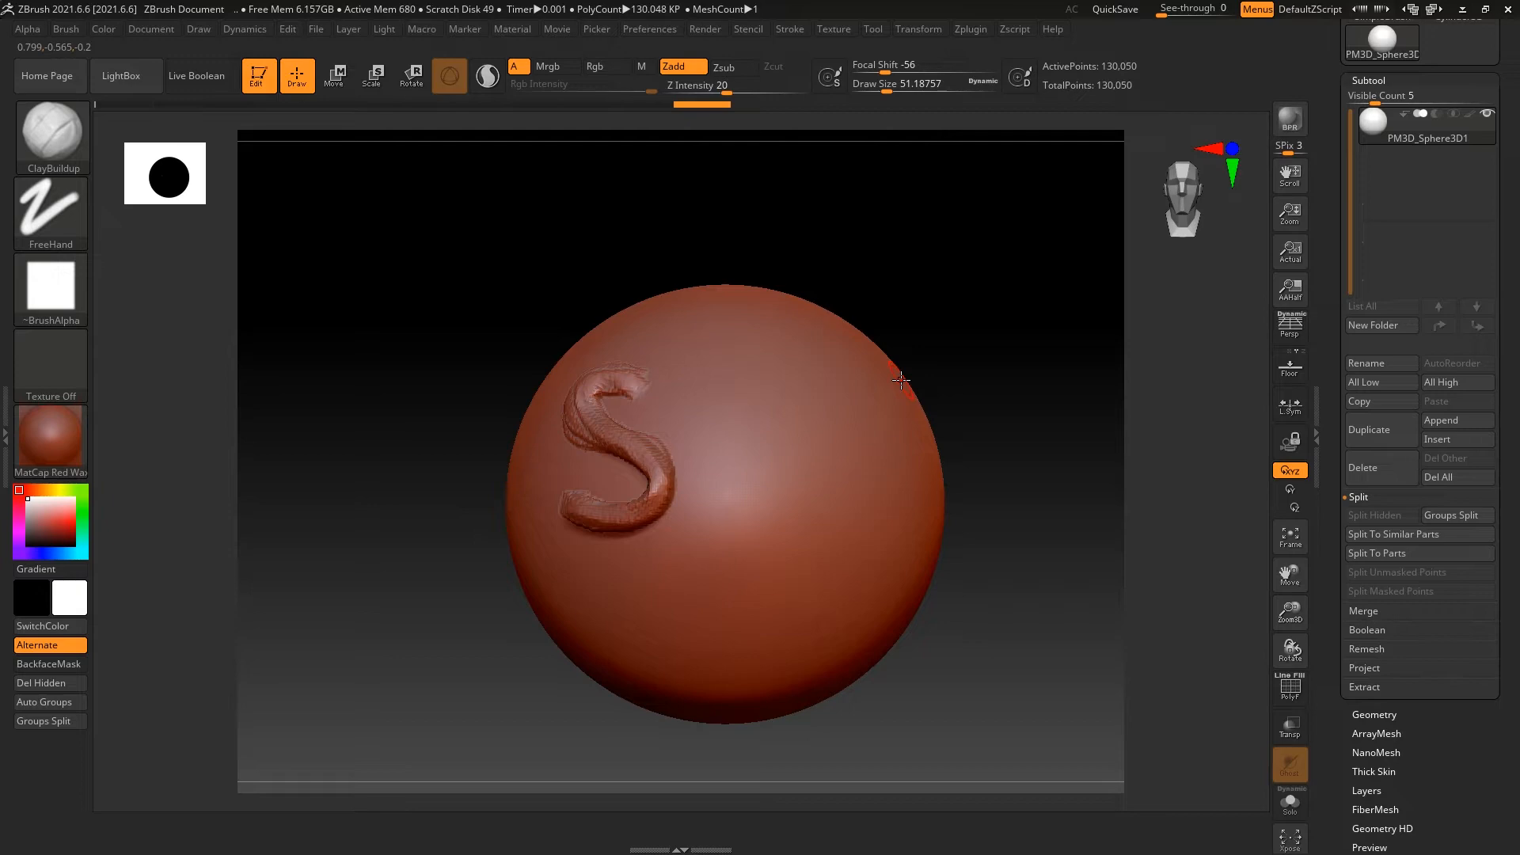
# Switch to Photoshop to view the lesson title slide, and return to ZBrush.
pyautogui.press('super')
pyautogui.click(582, 838)
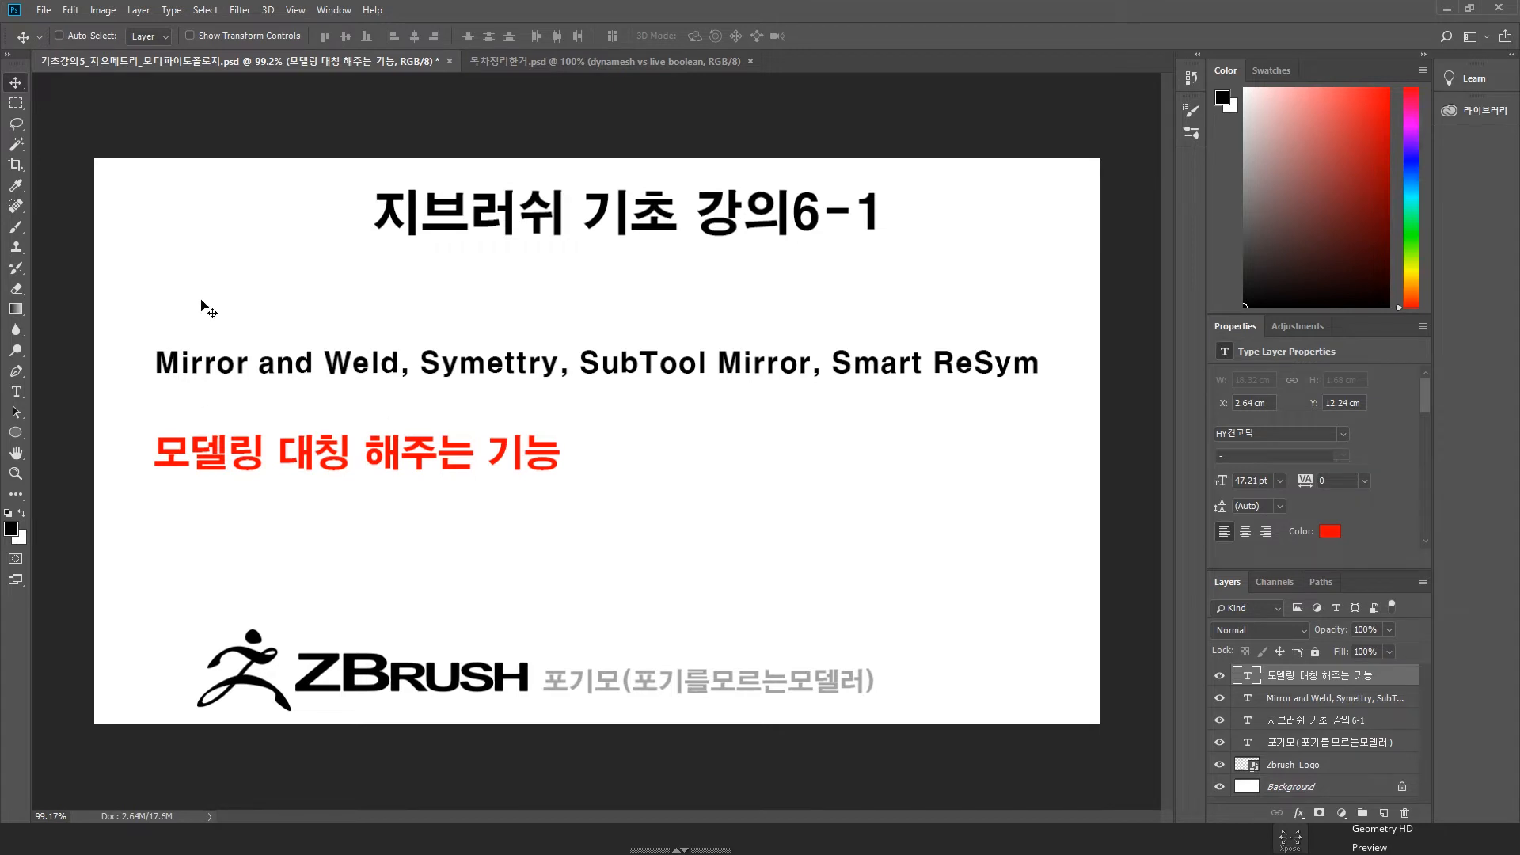
pyautogui.click(1454, 9)
# Open the sphere's Modify Topology geometry options, locate Mirror And Weld, and view the letter S from the front.
pyautogui.moveTo(862, 313); pyautogui.dragTo(918, 259)
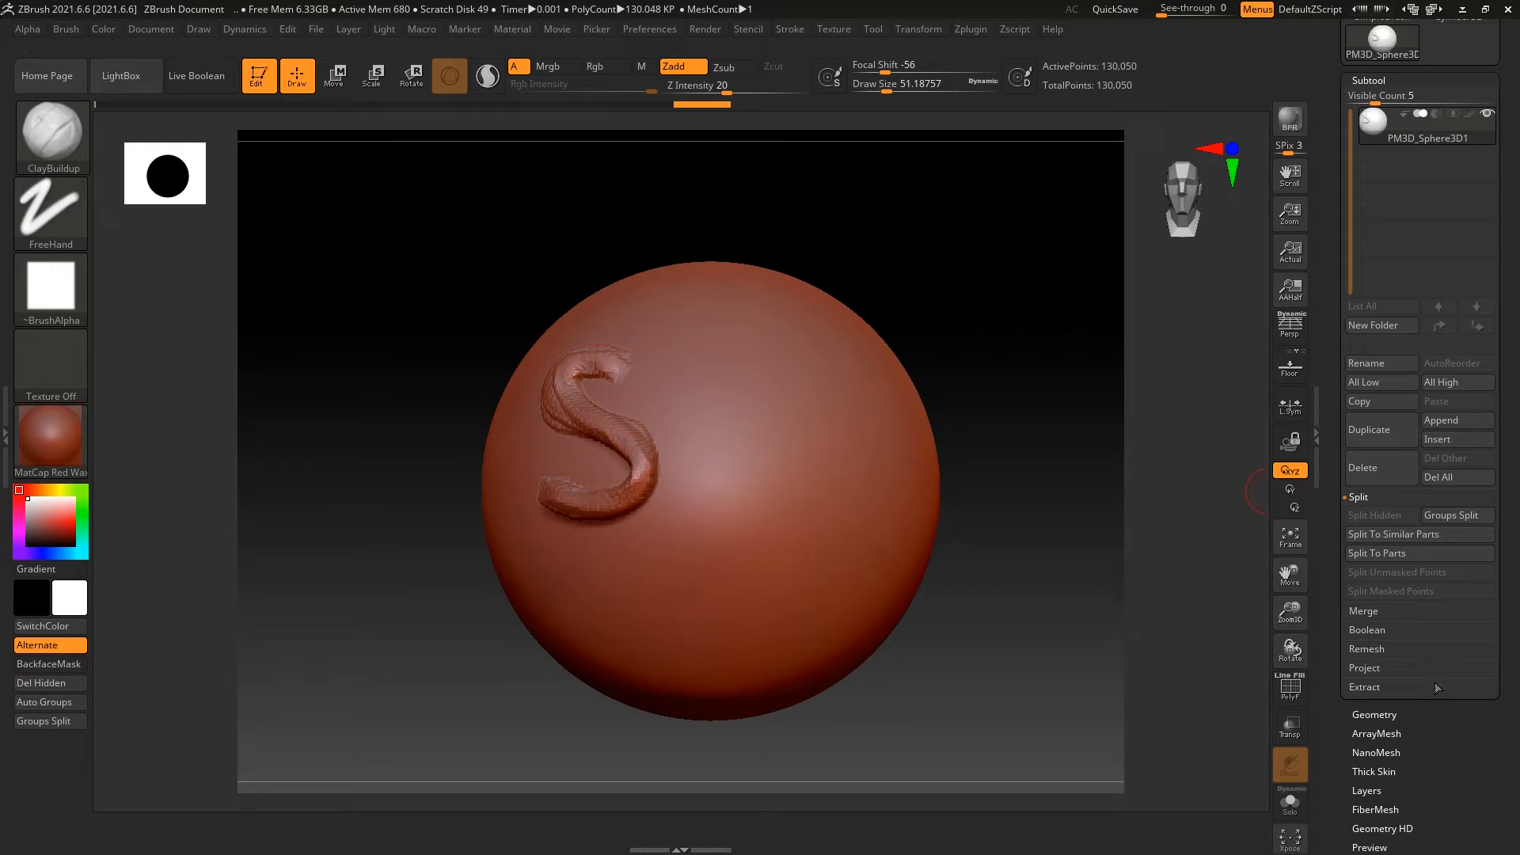
pyautogui.click(1411, 717)
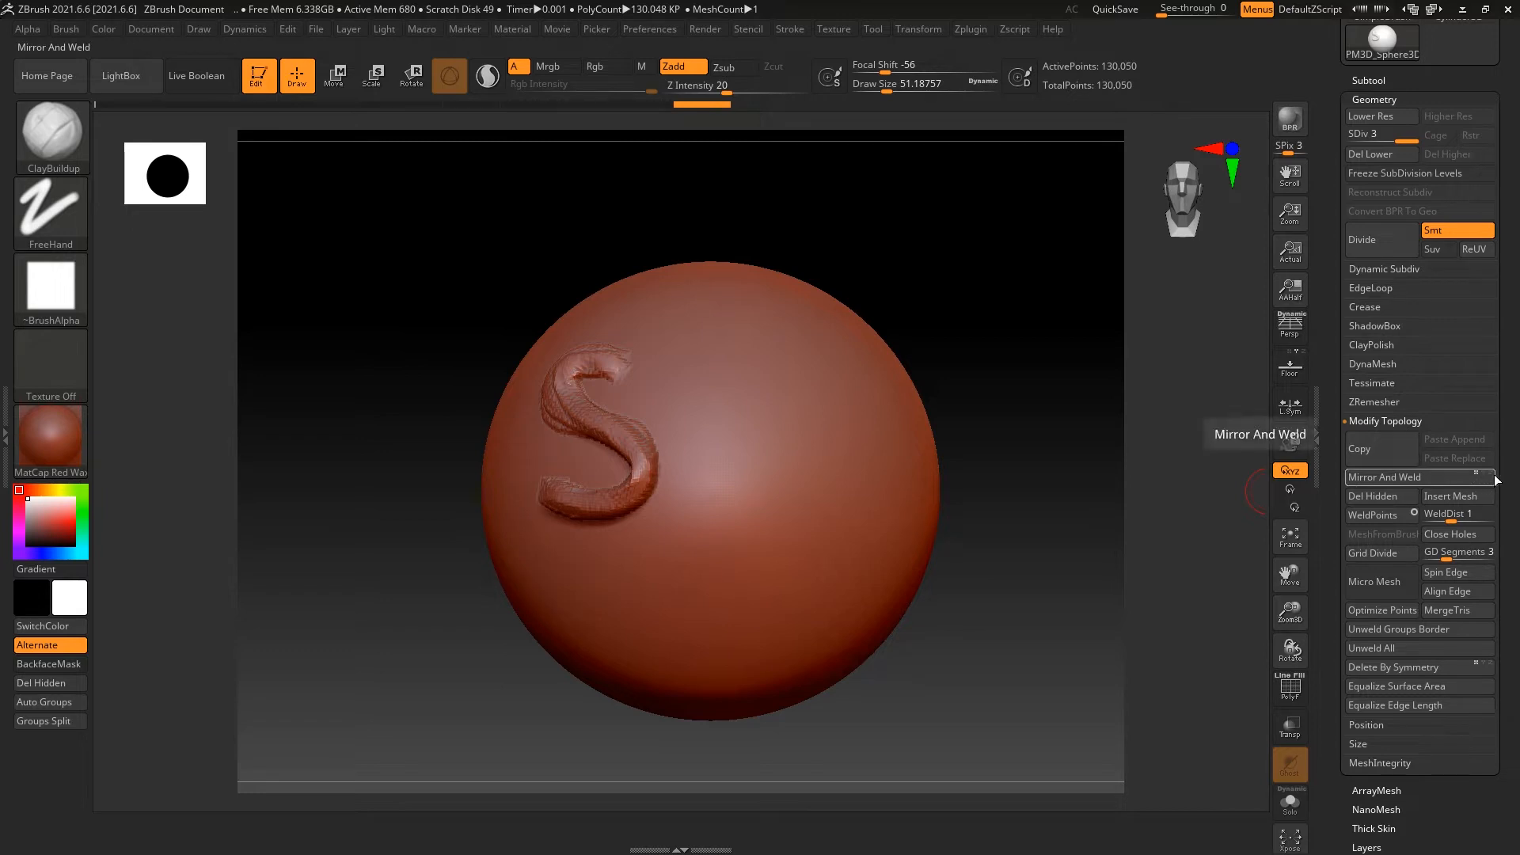
pyautogui.moveTo(1126, 367); pyautogui.dragTo(1092, 373)
pyautogui.press('super')
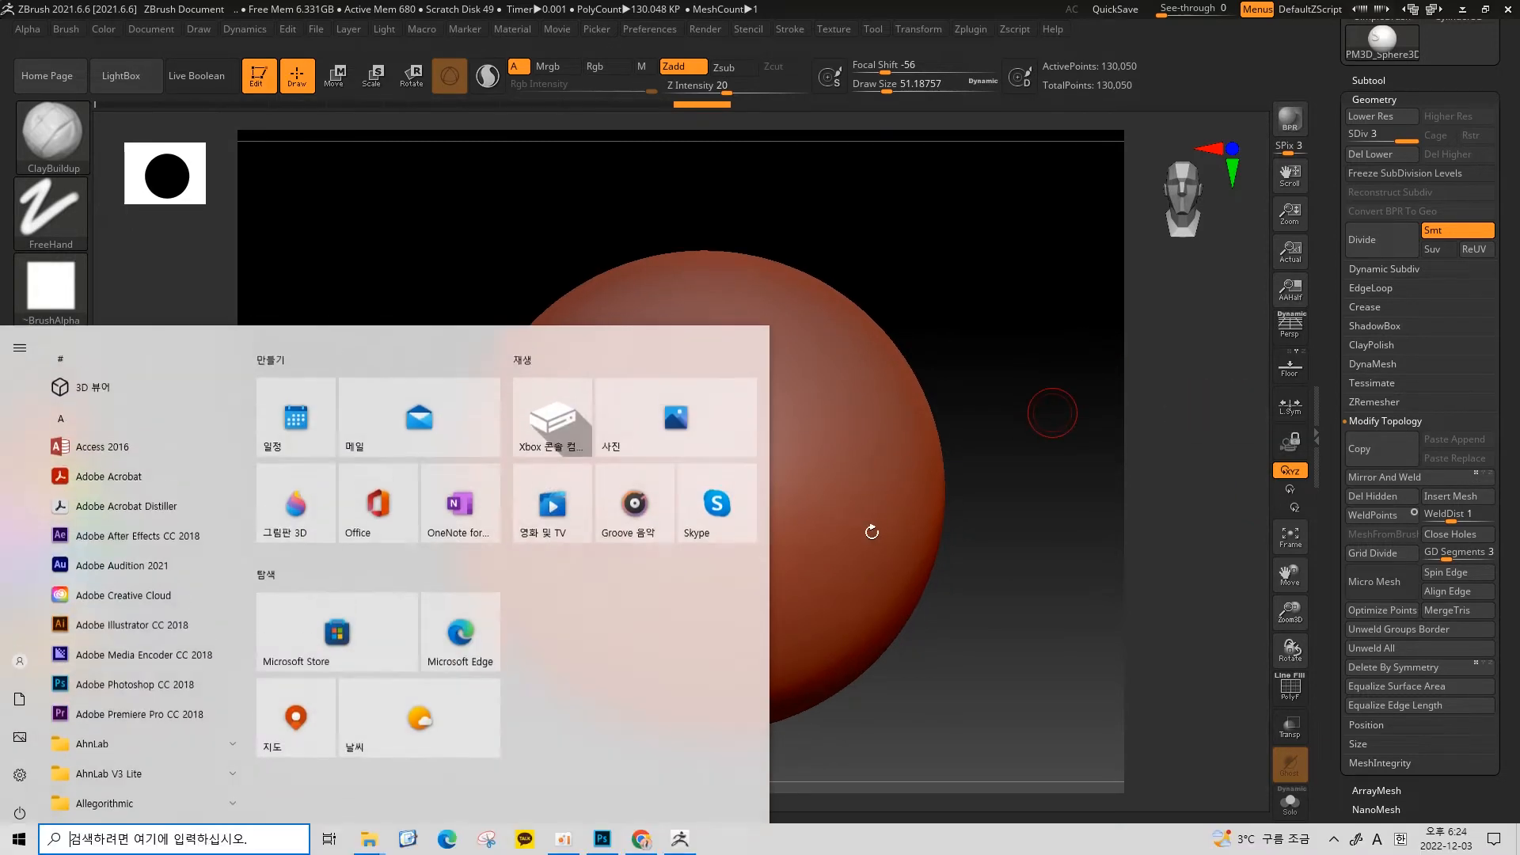
pyautogui.click(1051, 470)
pyautogui.moveTo(1051, 438); pyautogui.dragTo(1161, 433)
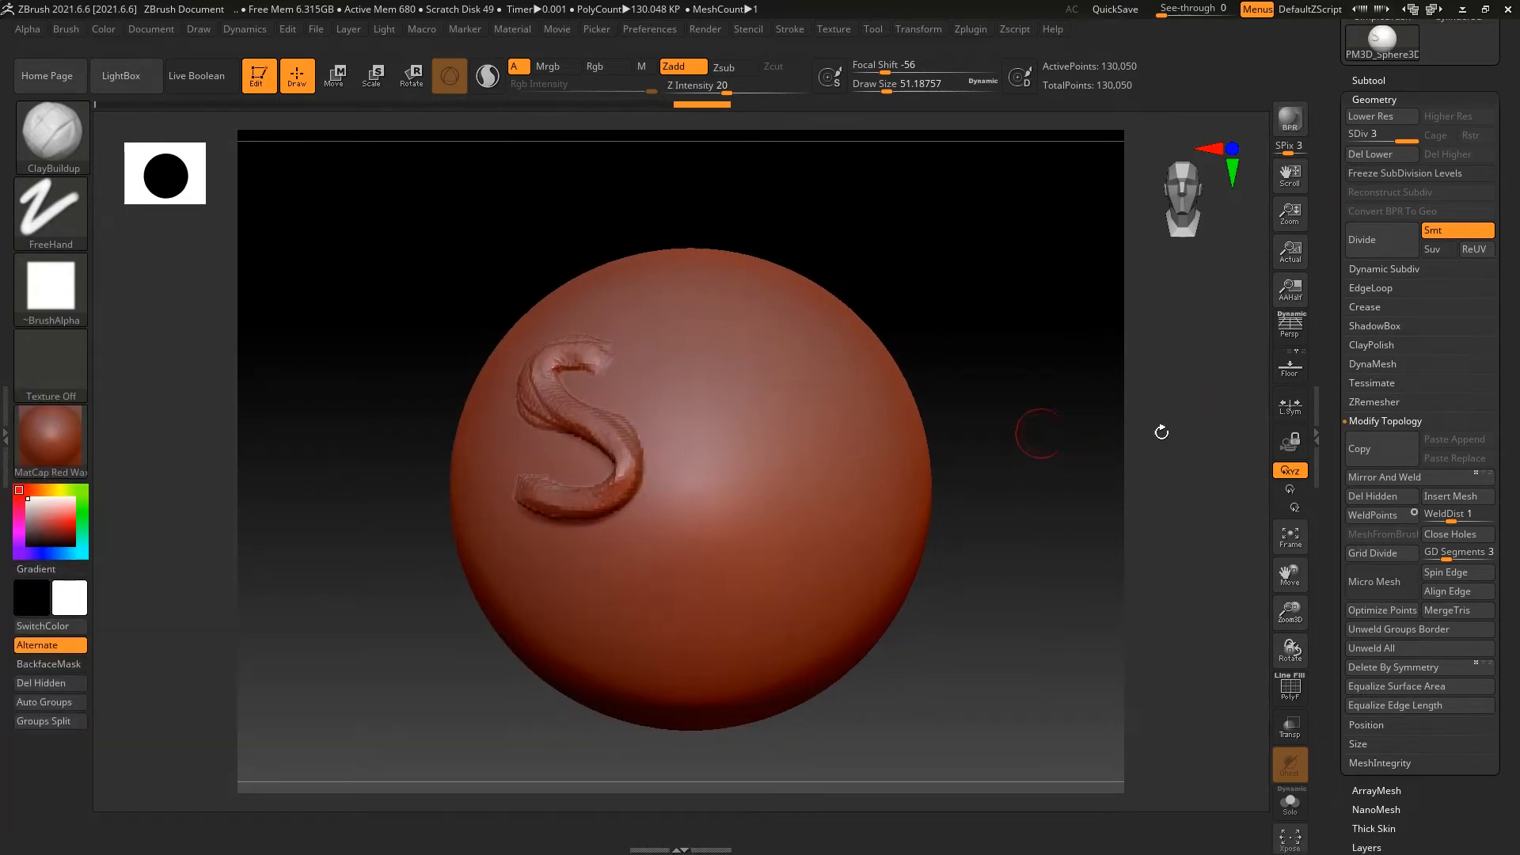
# Try Mirror And Weld on the multi-level sphere, and delete the sphere's lower subdivision levels.
pyautogui.click(1412, 476)
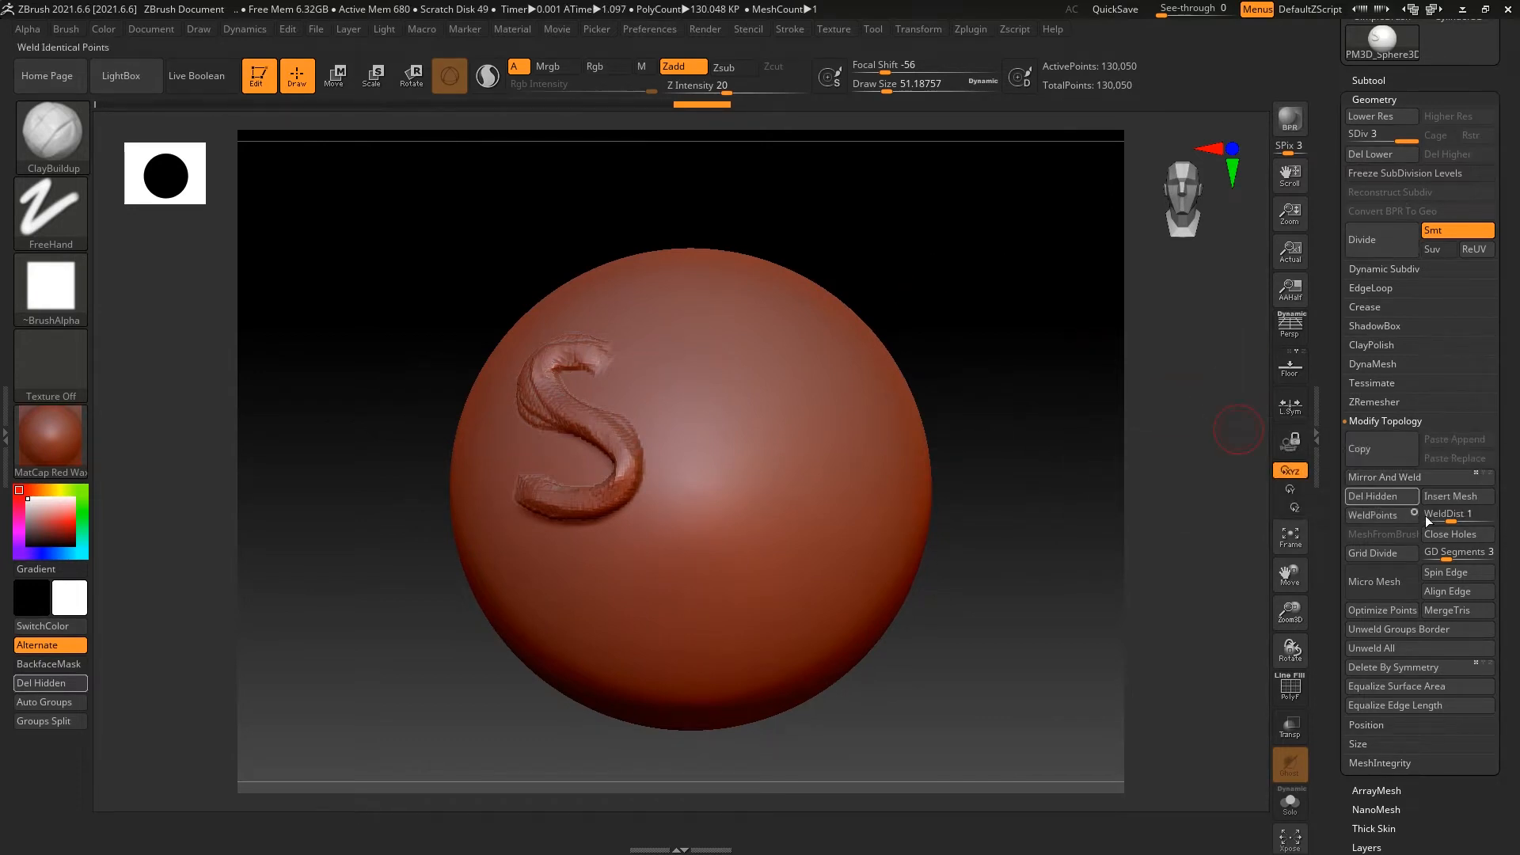
pyautogui.click(1456, 478)
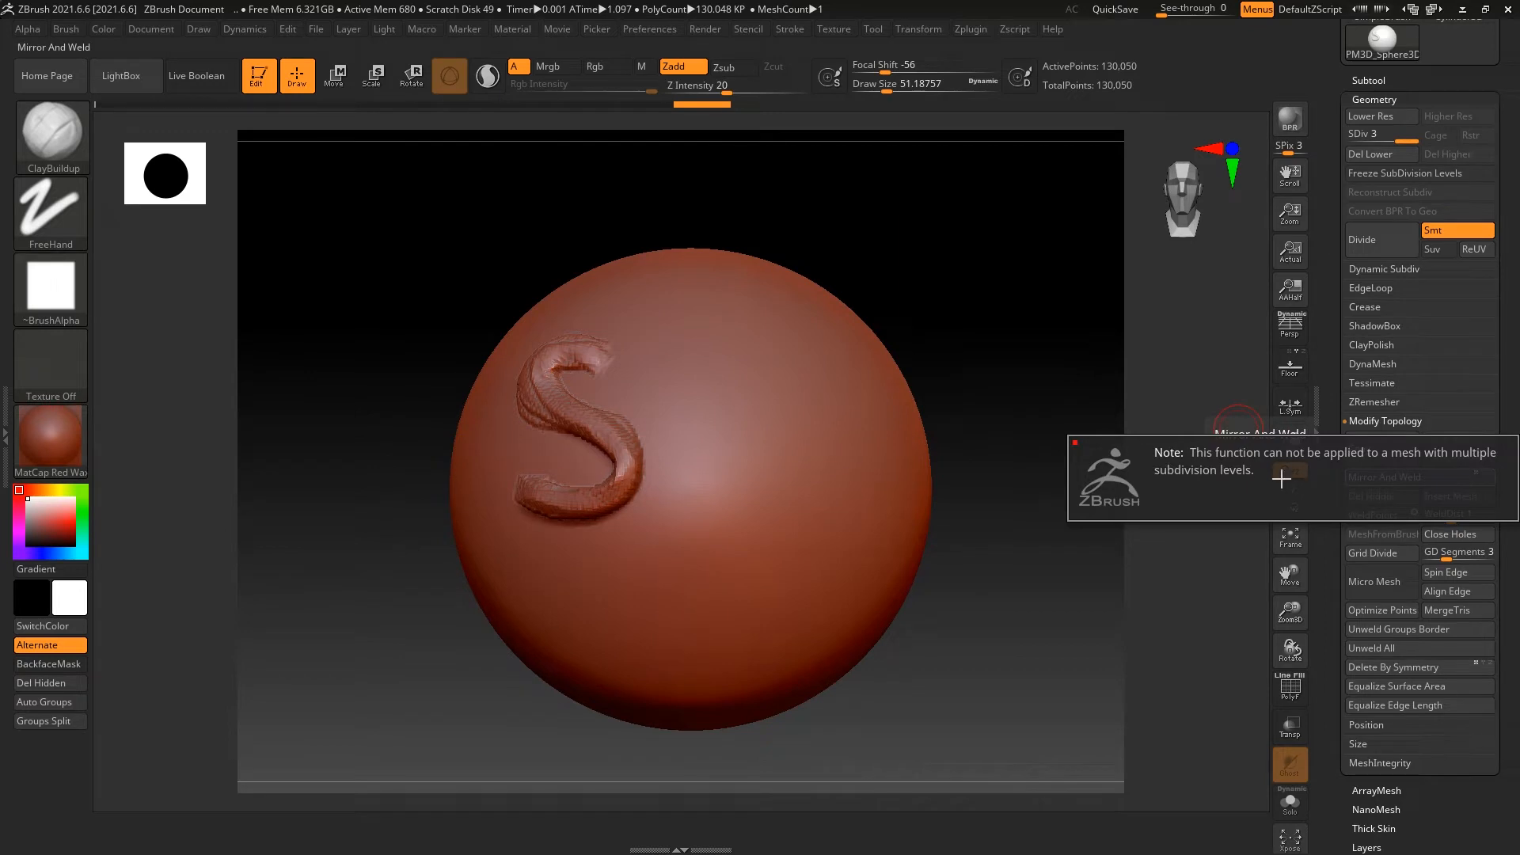
pyautogui.keyDown('ctrl'); pyautogui.moveTo(1067, 273); pyautogui.dragTo(1066, 279, button='right'); pyautogui.keyUp('ctrl')
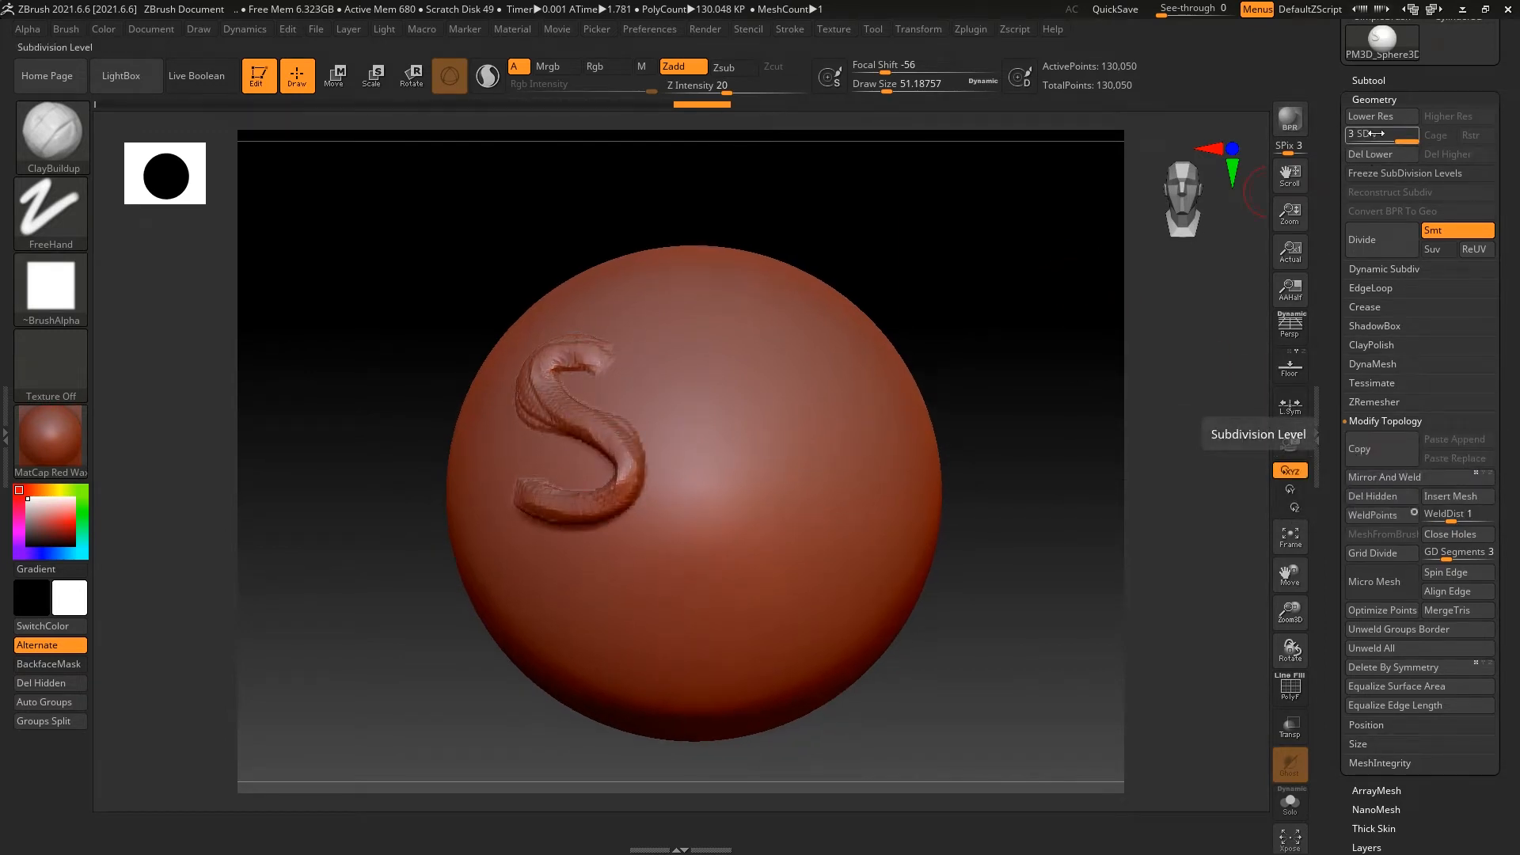
pyautogui.moveTo(1382, 133); pyautogui.dragTo(1423, 141)
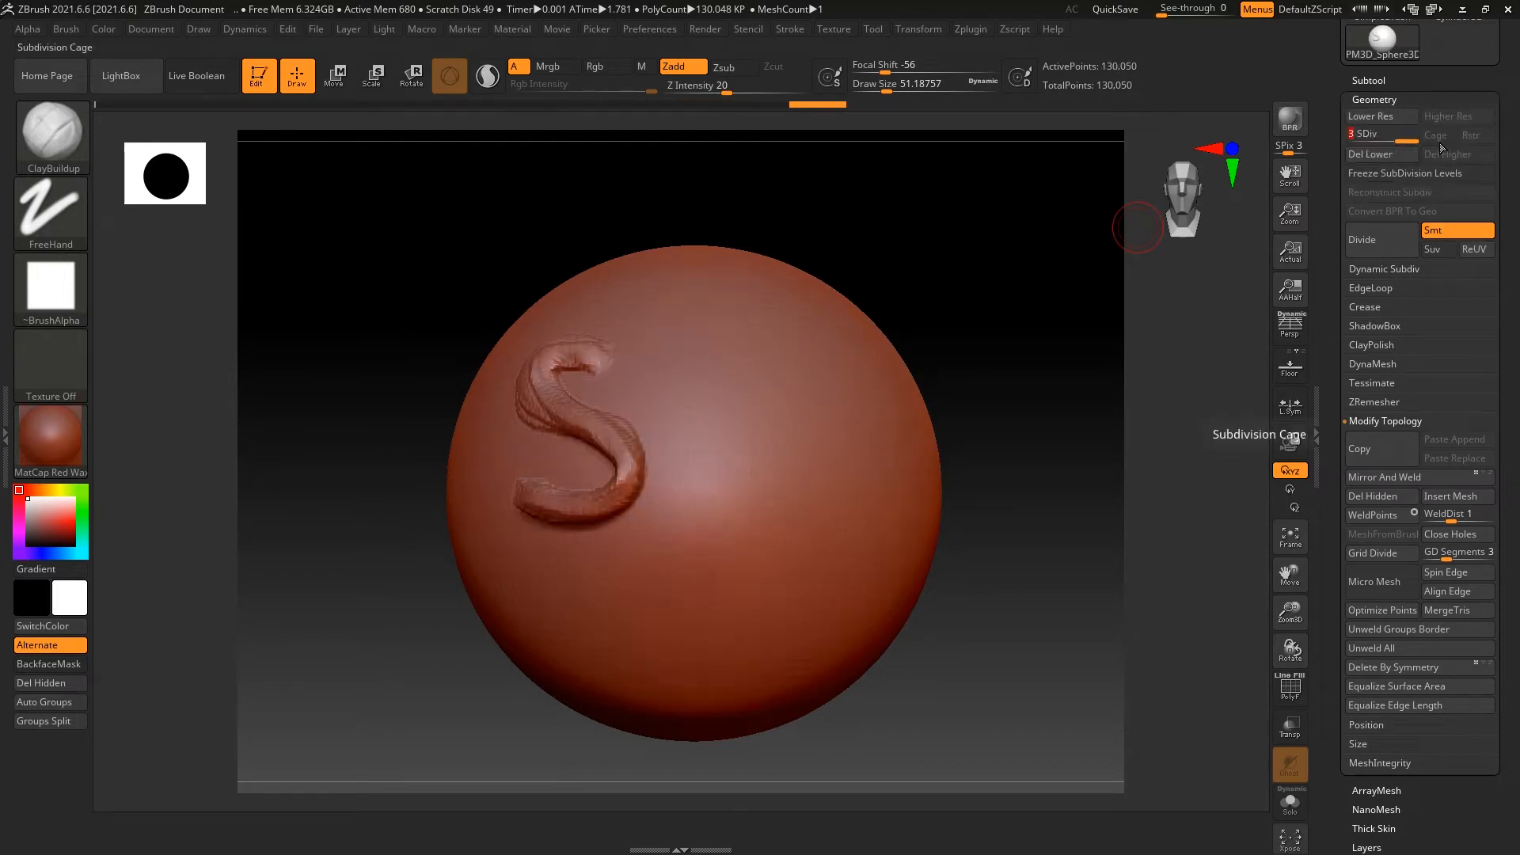
pyautogui.click(1394, 155)
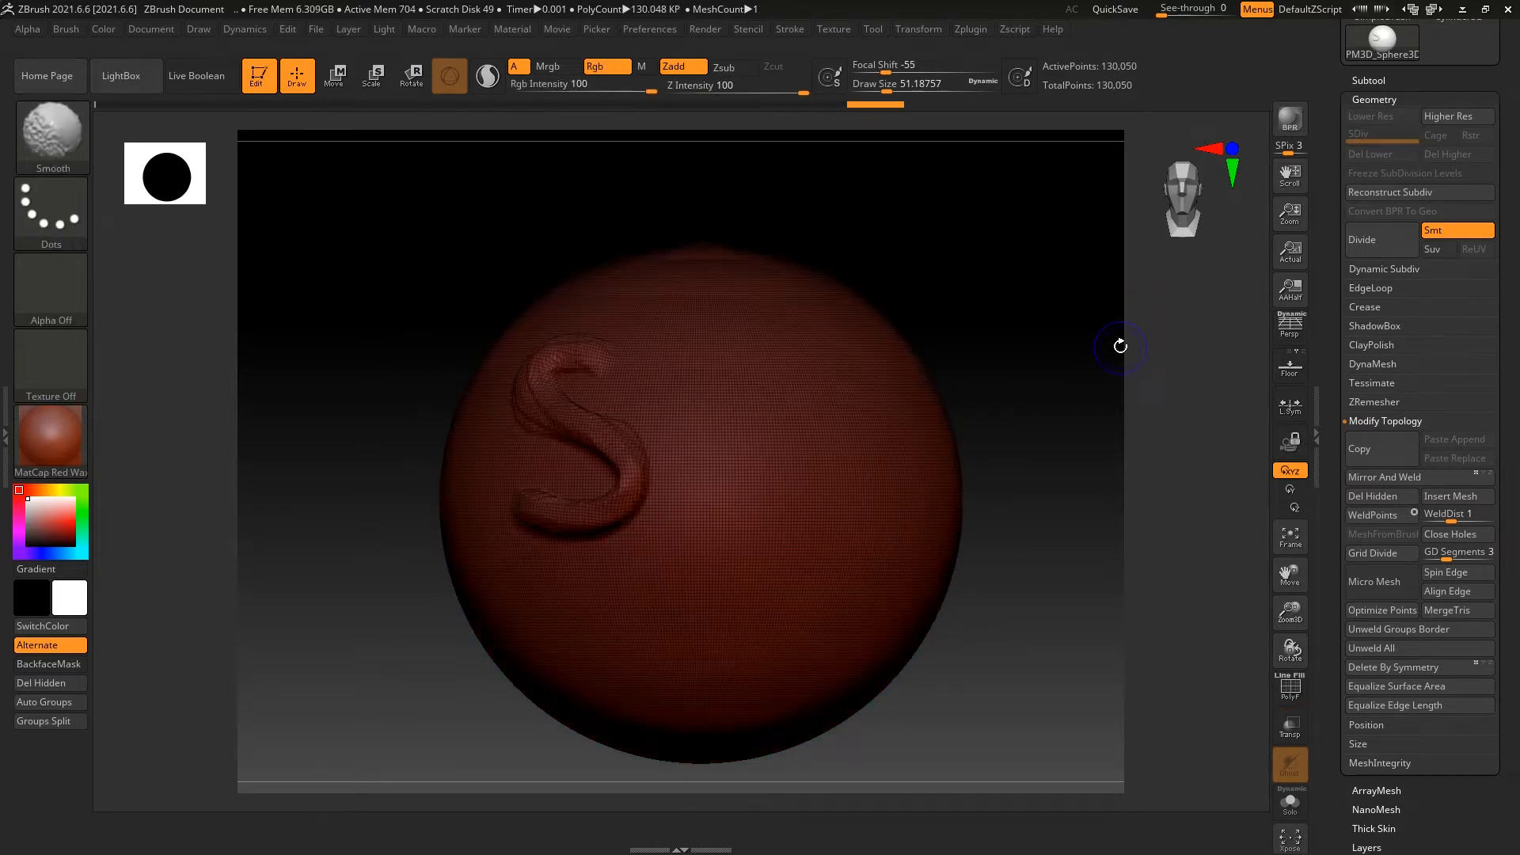
# Mirror and weld the letter S across the X axis, undo it, and view the sphere from the front.
pyautogui.click(1417, 478)
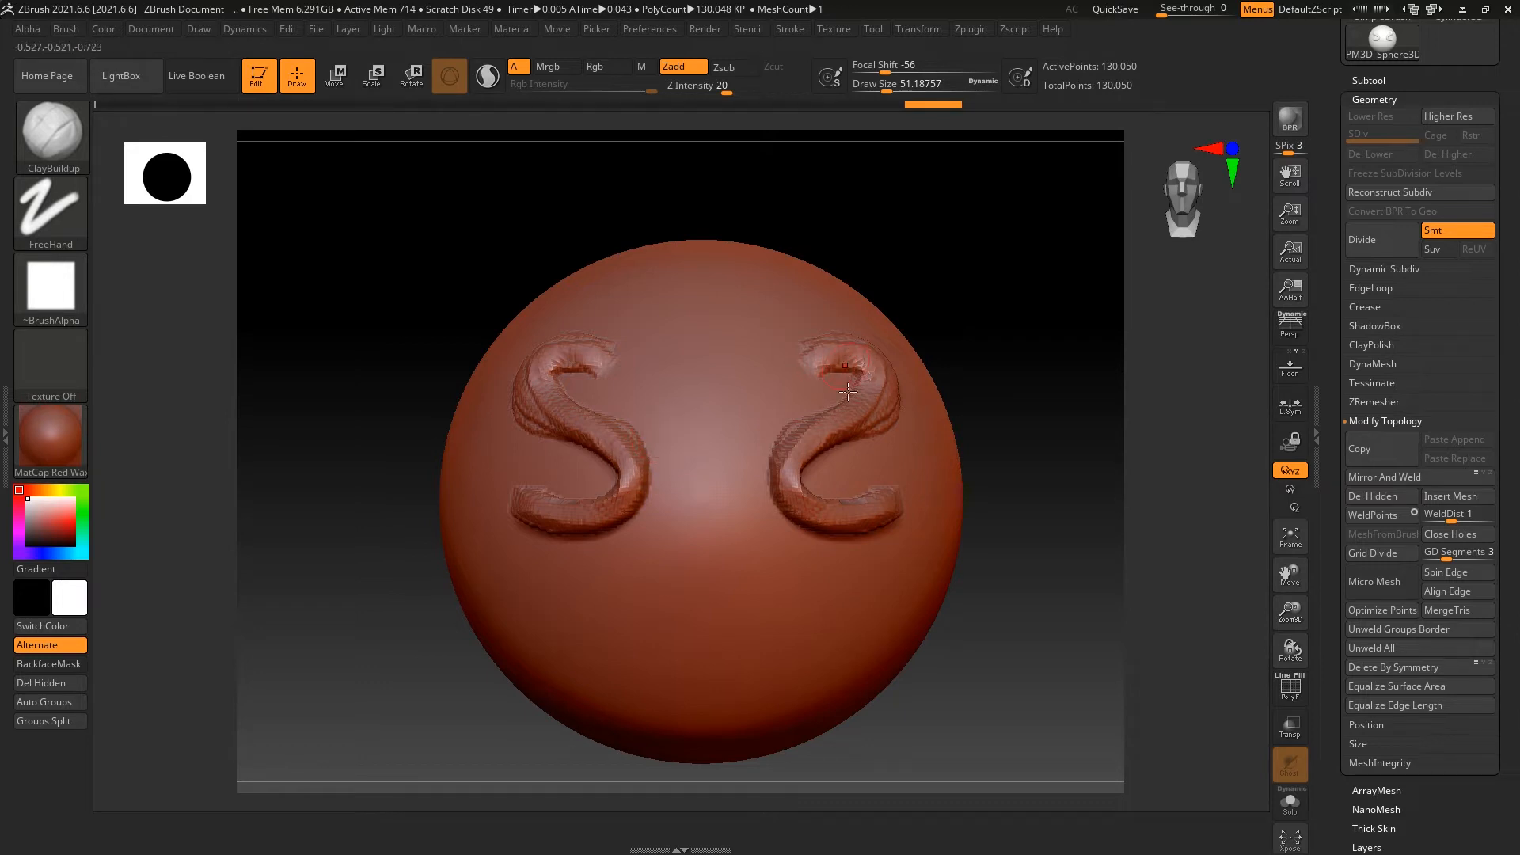
pyautogui.press('ctrl')
pyautogui.hotkey('ctrl', 'z')
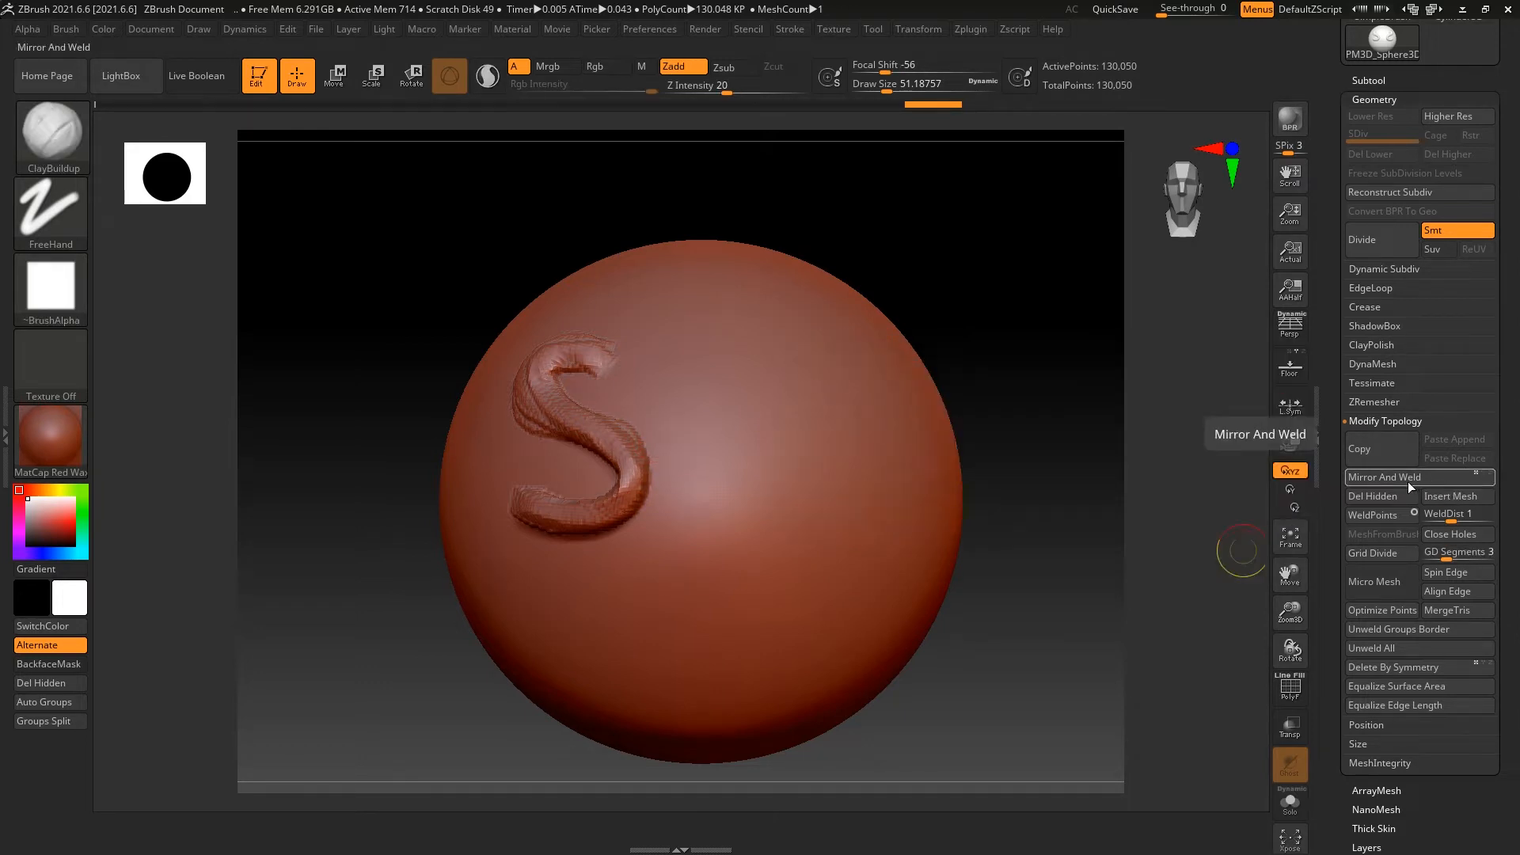
pyautogui.press('f')
pyautogui.keyDown('alt'); pyautogui.moveTo(1115, 396); pyautogui.dragTo(1049, 487); pyautogui.keyUp('alt')
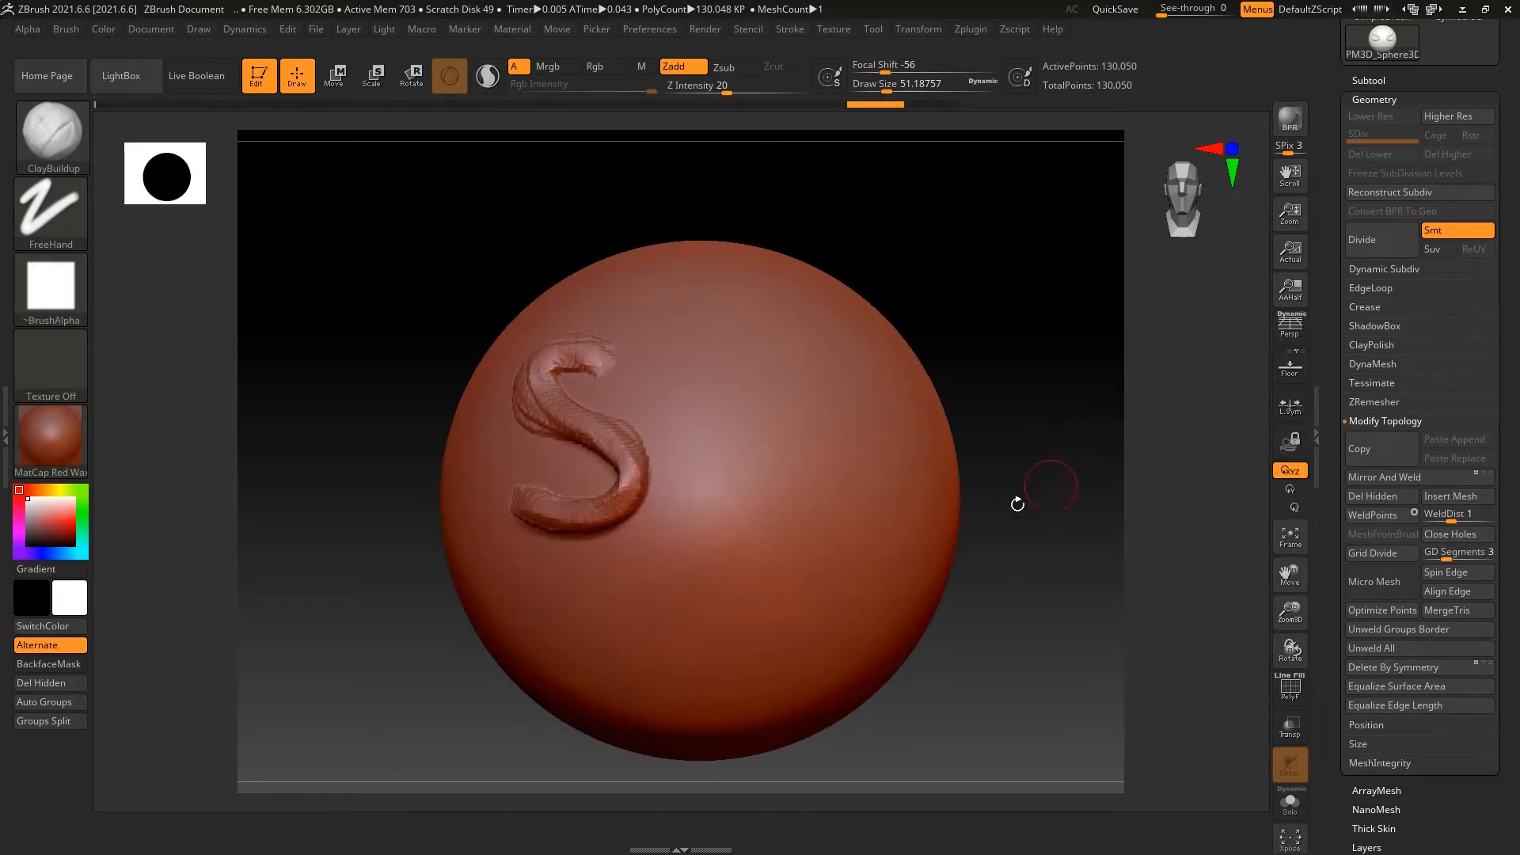
# Switch to the Snipping Tool, capture the viewport, draw pen marks over the sphere image, and return to ZBrush.
pyautogui.press('super')
pyautogui.click(483, 838)
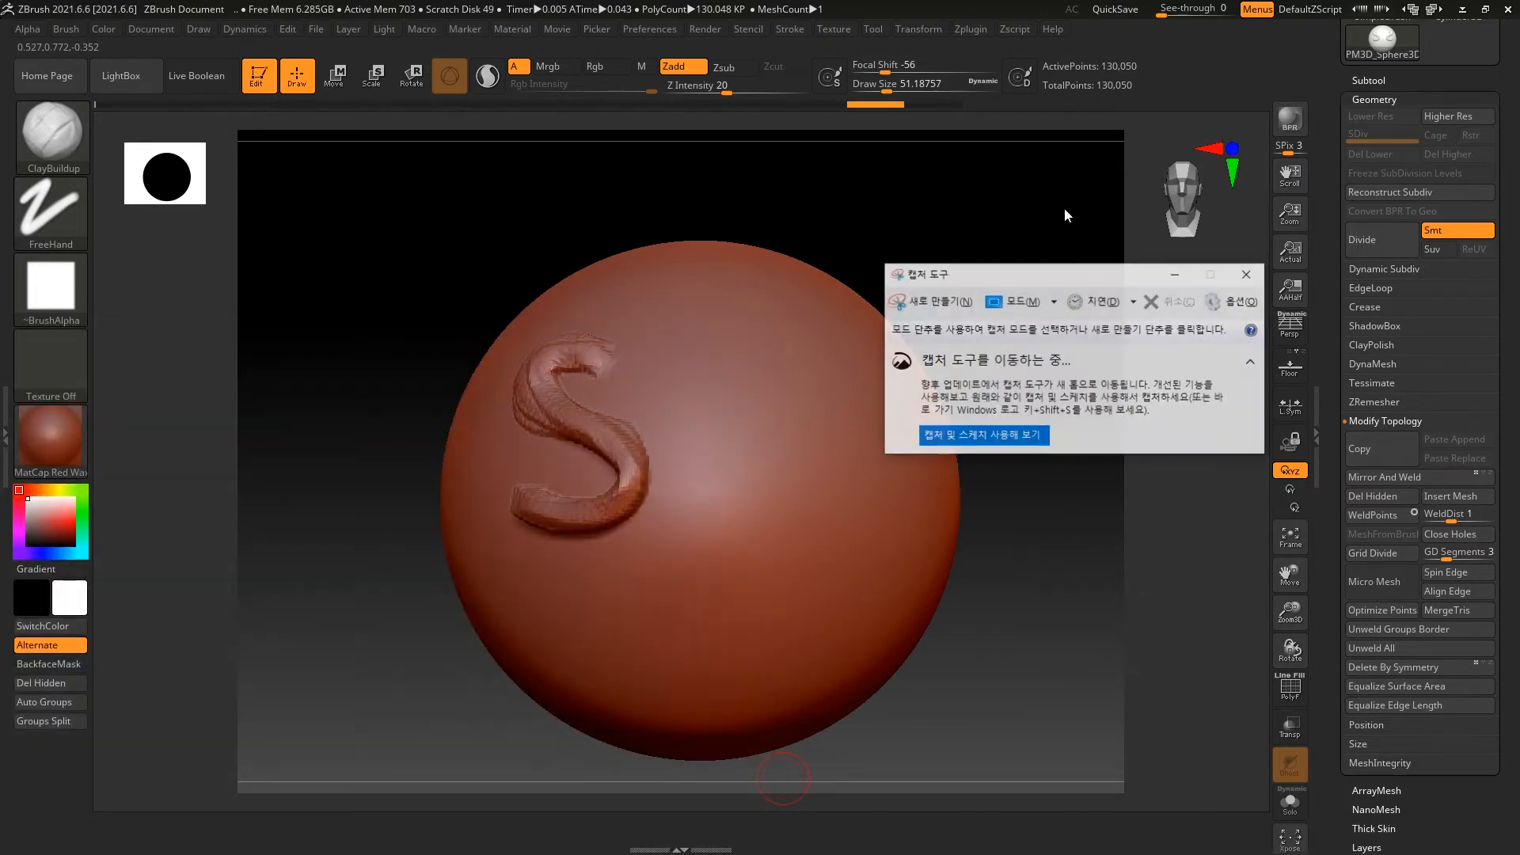
pyautogui.click(955, 306)
pyautogui.moveTo(262, 115); pyautogui.dragTo(1206, 794)
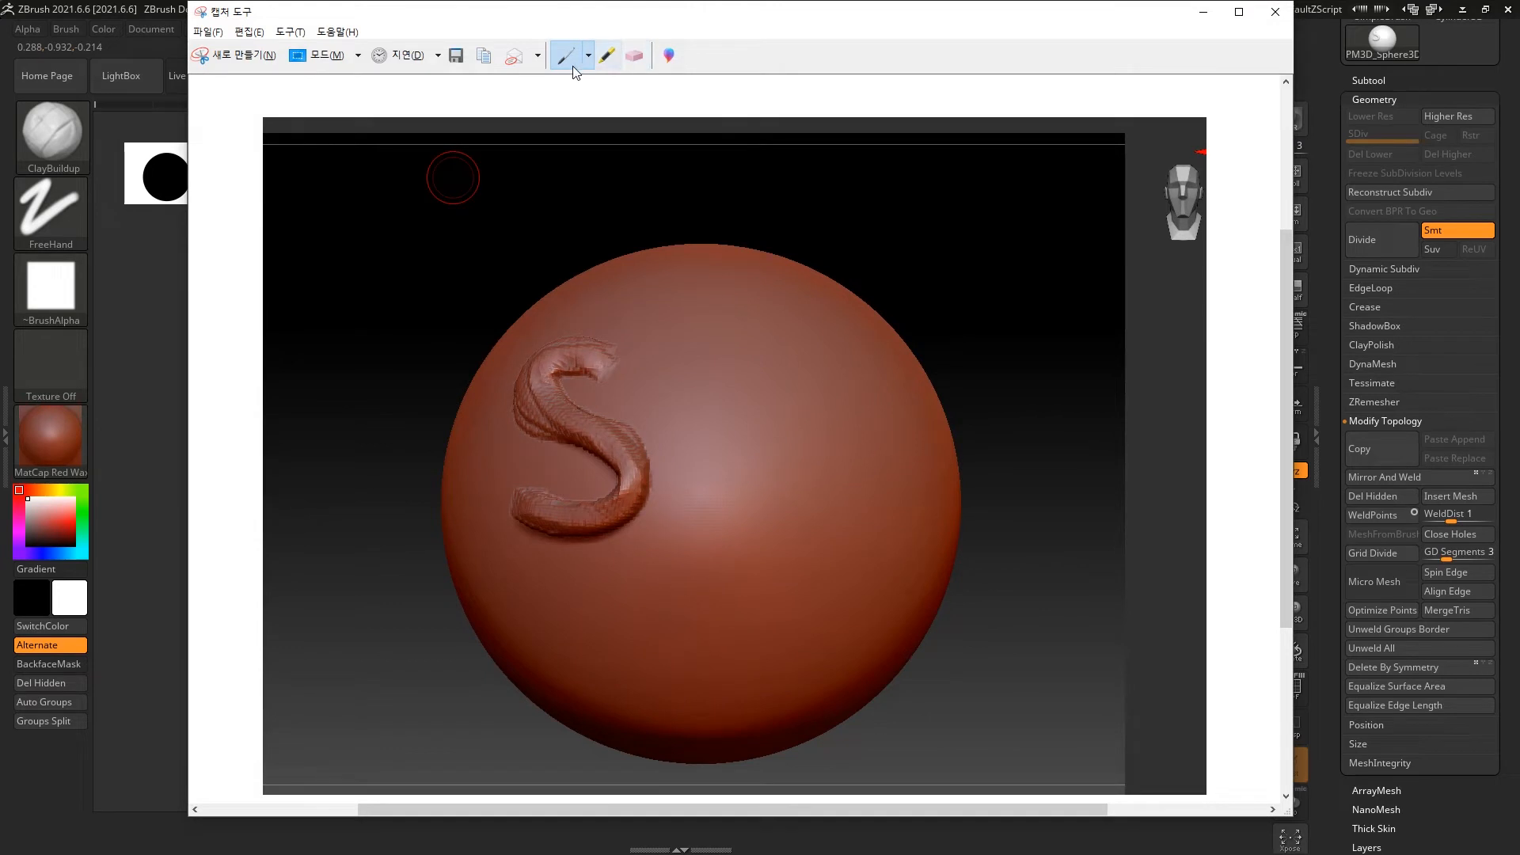
pyautogui.moveTo(864, 202); pyautogui.dragTo(865, 253)
pyautogui.moveTo(890, 176)
pyautogui.mouseDown()
pyautogui.moveTo(896, 258)
pyautogui.moveTo(912, 229)
pyautogui.moveTo(948, 257)
pyautogui.moveTo(984, 253)
pyautogui.mouseUp()
pyautogui.moveTo(862, 277)
pyautogui.mouseDown()
pyautogui.moveTo(999, 131)
pyautogui.moveTo(812, 218)
pyautogui.moveTo(834, 275)
pyautogui.mouseUp()
pyautogui.click(1209, 13)
# Copy the sphere twice sideways with the Move gizmo to form a row of three spheres, and return to Draw mode.
pyautogui.moveTo(982, 399)
pyautogui.keyDown('alt'); pyautogui.mouseDown()
pyautogui.moveTo(954, 287)
pyautogui.moveTo(900, 357)
pyautogui.mouseUp(); pyautogui.keyUp('alt')
pyautogui.press('w')
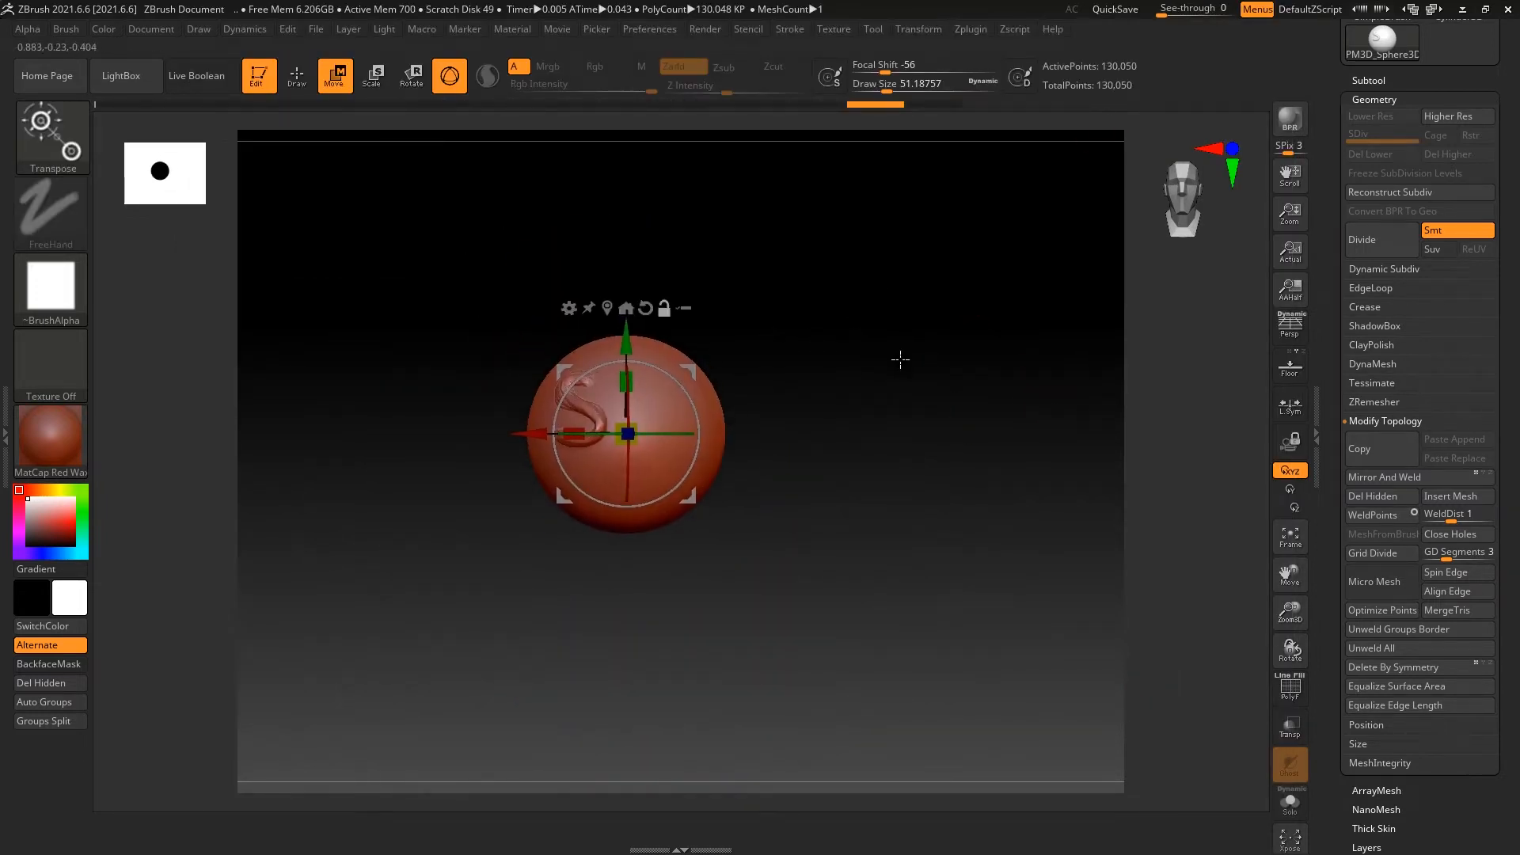
pyautogui.click(1393, 80)
pyautogui.keyDown('ctrl'); pyautogui.moveTo(521, 436); pyautogui.dragTo(760, 436); pyautogui.keyUp('ctrl')
pyautogui.keyDown('alt'); pyautogui.moveTo(729, 353); pyautogui.dragTo(376, 395); pyautogui.keyUp('alt')
pyautogui.keyDown('ctrl'); pyautogui.moveTo(416, 473); pyautogui.dragTo(679, 470); pyautogui.keyUp('ctrl')
pyautogui.keyDown('alt'); pyautogui.moveTo(652, 403); pyautogui.dragTo(828, 244); pyautogui.keyUp('alt')
pyautogui.moveTo(852, 224)
pyautogui.keyDown('ctrl'); pyautogui.mouseDown(button='right')
pyautogui.moveTo(790, 268)
pyautogui.moveTo(909, 281)
pyautogui.moveTo(714, 264)
pyautogui.moveTo(760, 264)
pyautogui.moveTo(753, 292)
pyautogui.mouseUp(button='right'); pyautogui.keyUp('ctrl')
pyautogui.press('q')
# Switch to the Snipping Tool and capture the viewport with all three spheres.
pyautogui.press('super')
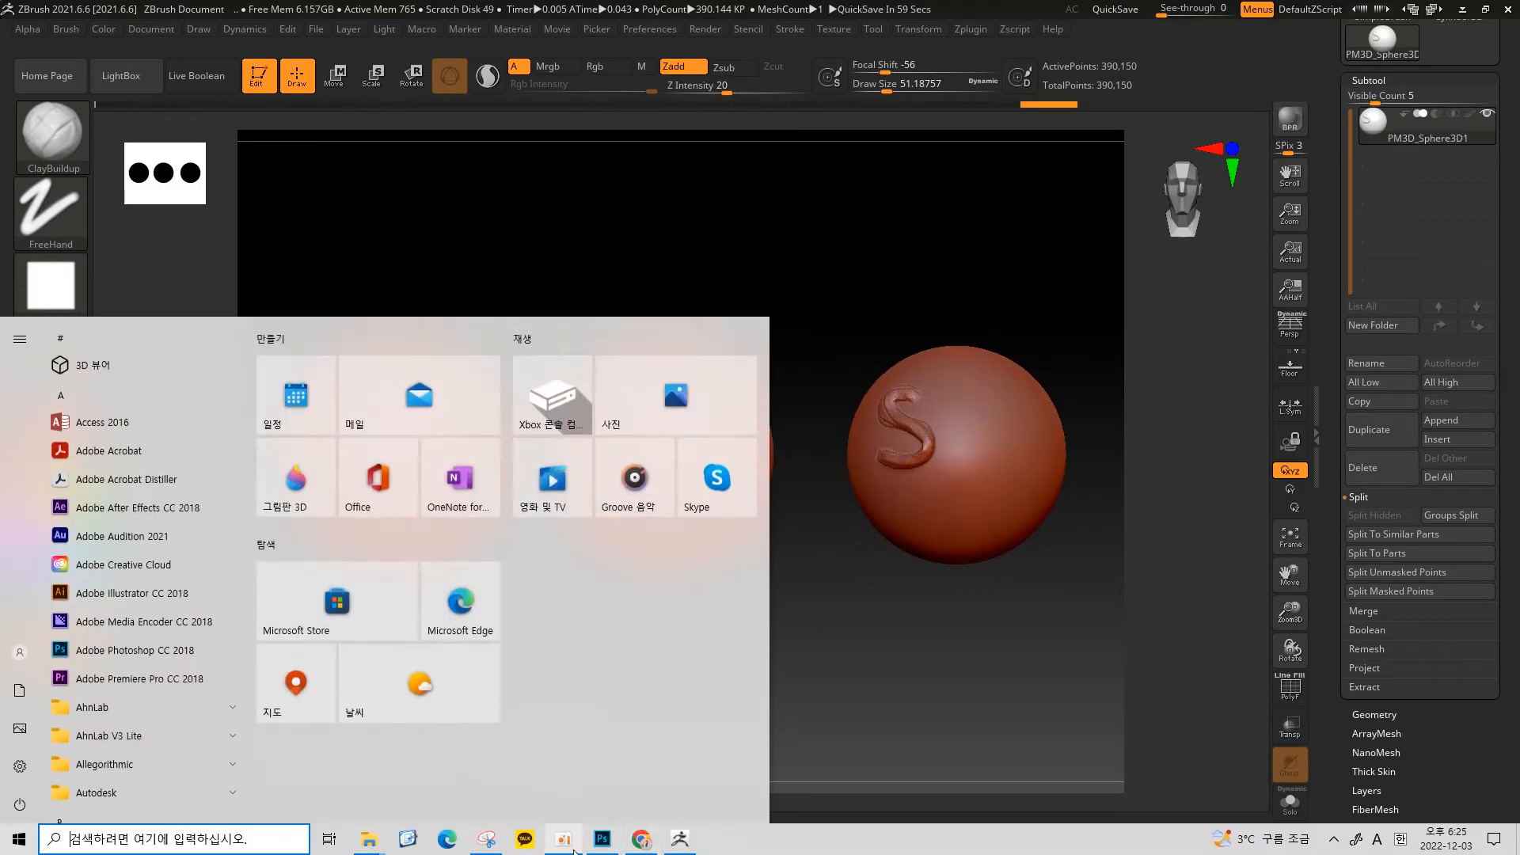
pyautogui.moveTo(567, 848)
pyautogui.click(562, 800)
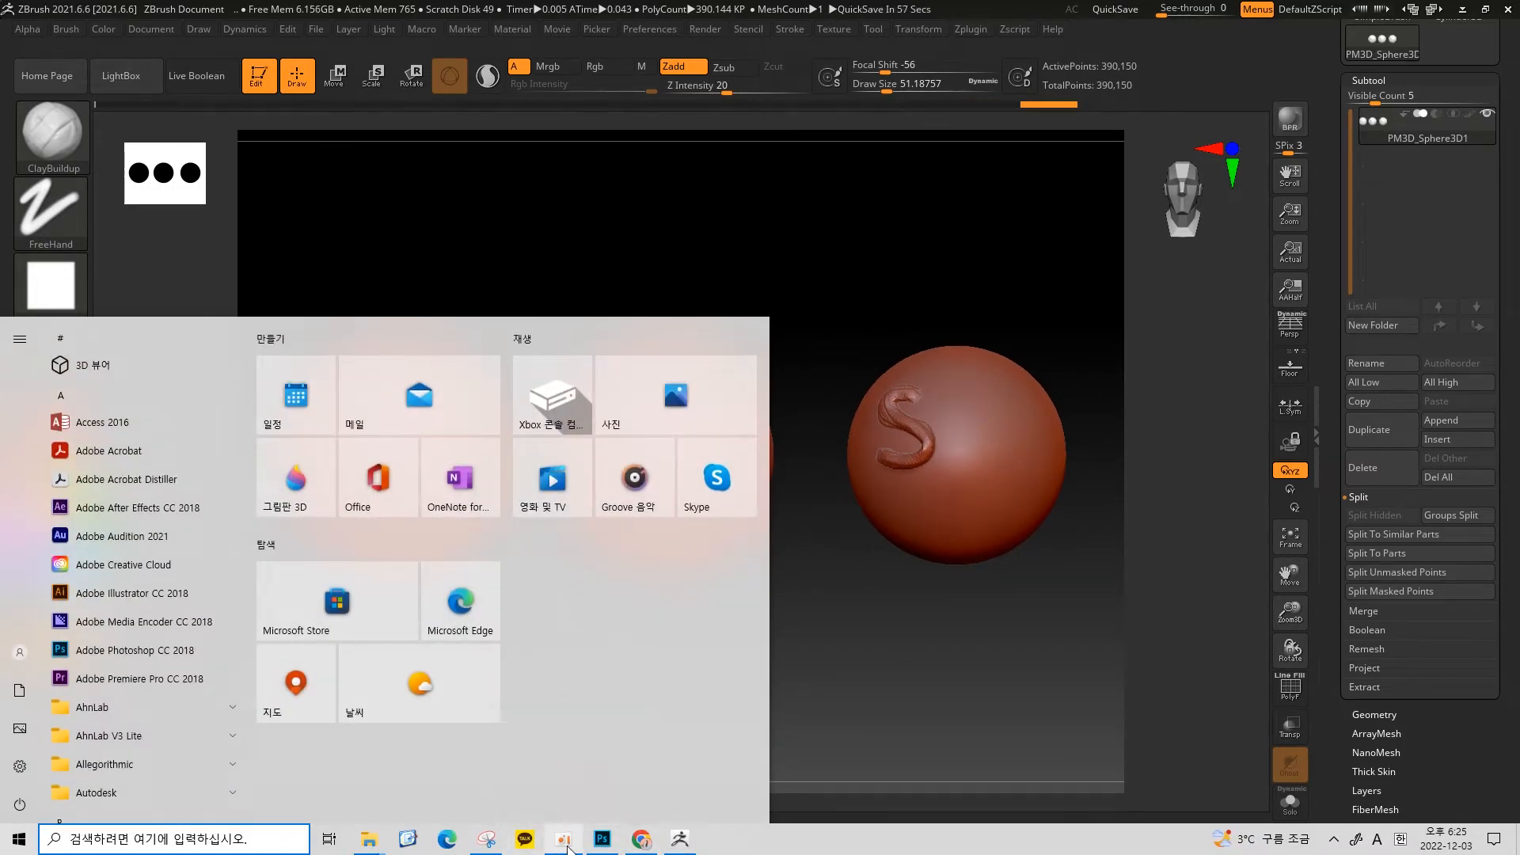
pyautogui.click(1043, 227)
pyautogui.press('super')
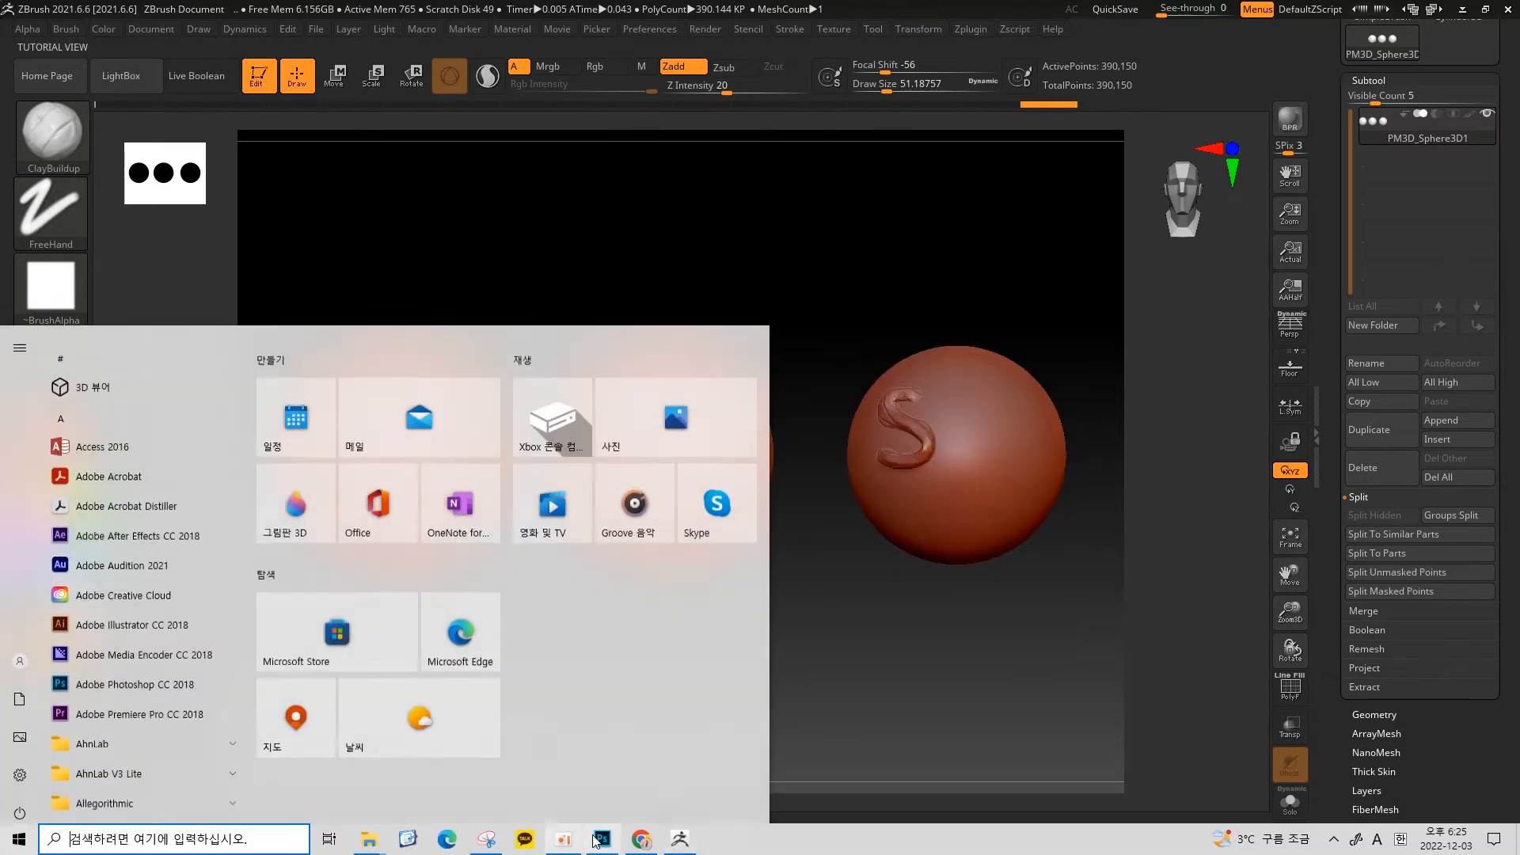
pyautogui.click(486, 839)
pyautogui.click(207, 150)
pyautogui.moveTo(220, 123); pyautogui.dragTo(1209, 823)
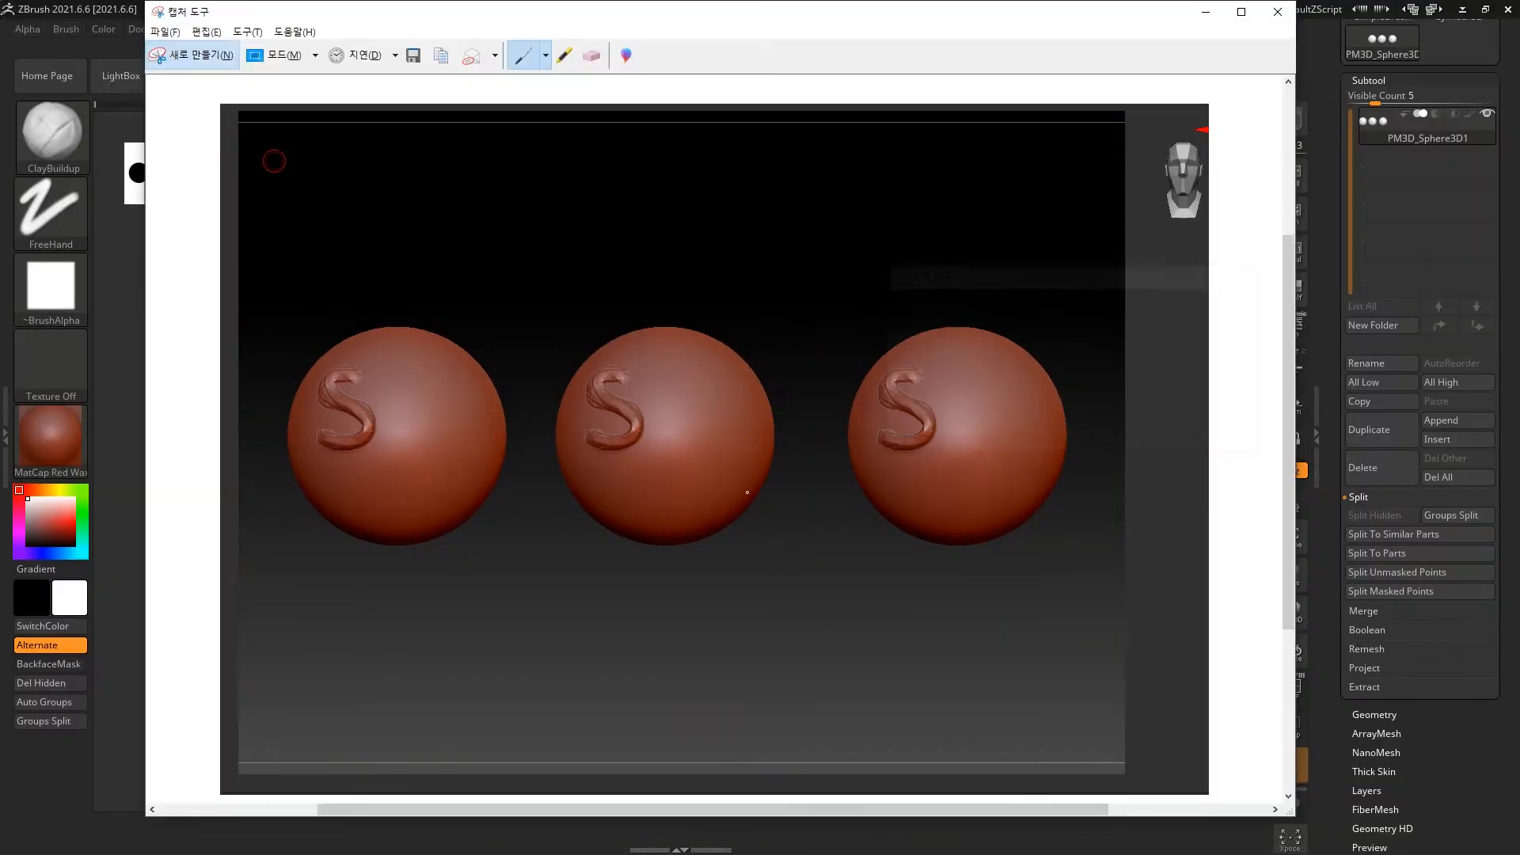
pyautogui.scroll(-1, 467, 483)
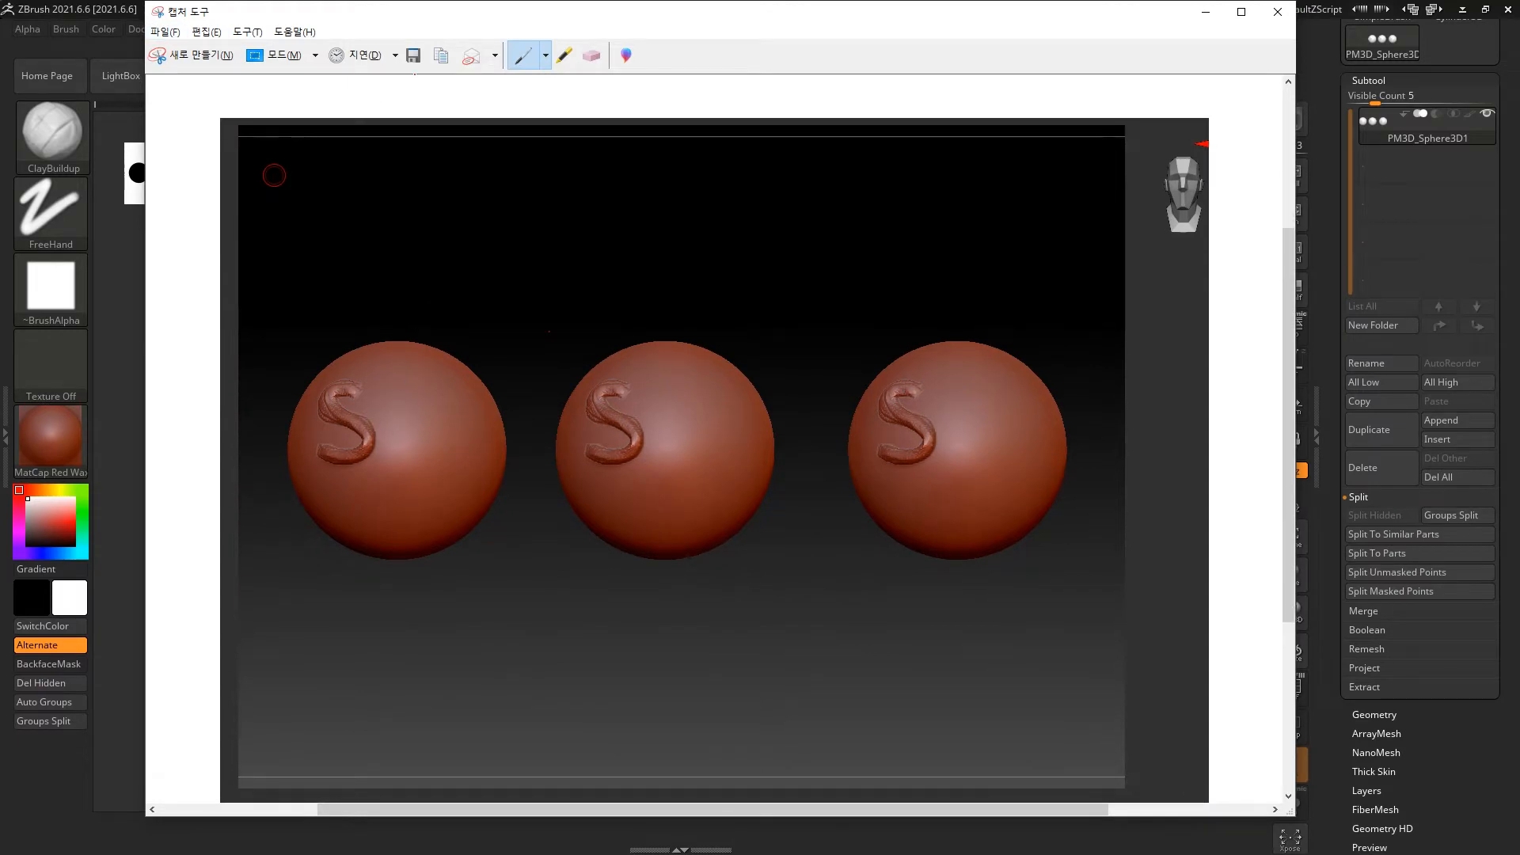
# Handwrite the axis labels X, Y and Z above the three spheres, and 앞 under Z.
pyautogui.moveTo(438, 163); pyautogui.dragTo(390, 236)
pyautogui.moveTo(391, 168); pyautogui.dragTo(440, 224)
pyautogui.moveTo(661, 194); pyautogui.dragTo(672, 267)
pyautogui.moveTo(940, 167)
pyautogui.mouseDown()
pyautogui.moveTo(1002, 162)
pyautogui.moveTo(1017, 230)
pyautogui.moveTo(958, 282)
pyautogui.moveTo(991, 299)
pyautogui.mouseUp()
pyautogui.moveTo(991, 278)
pyautogui.mouseDown()
pyautogui.moveTo(1013, 276)
pyautogui.moveTo(996, 309)
pyautogui.moveTo(1020, 315)
pyautogui.mouseUp()
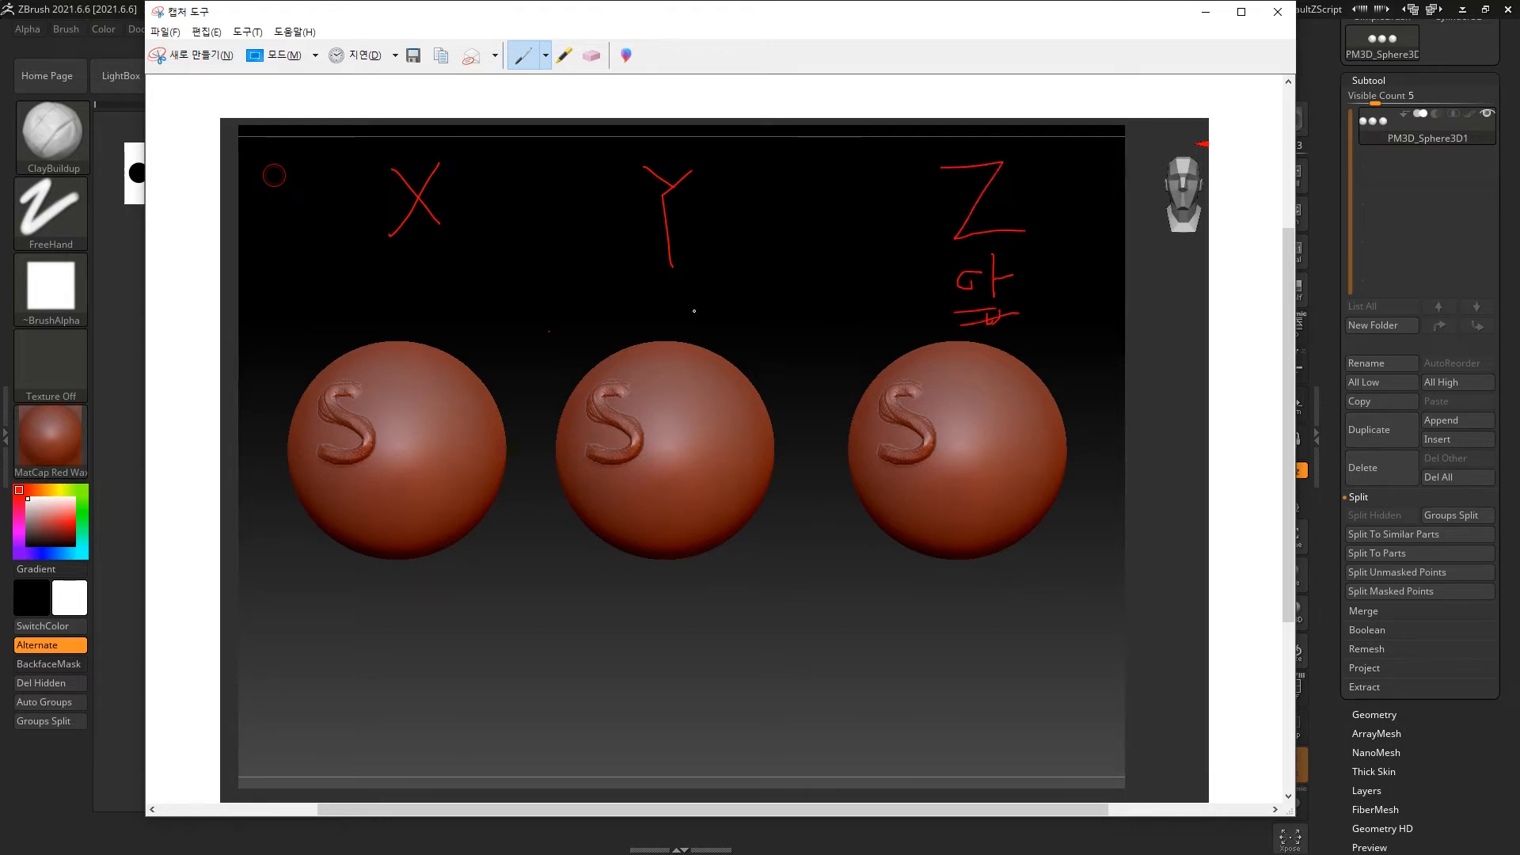
# Handwrite 위 under Y and 왼쪽 under X, and underline the three direction labels.
pyautogui.moveTo(694, 300); pyautogui.dragTo(745, 298)
pyautogui.moveTo(736, 304); pyautogui.dragTo(731, 328)
pyautogui.moveTo(754, 259); pyautogui.dragTo(758, 348)
pyautogui.moveTo(400, 255); pyautogui.dragTo(398, 295)
pyautogui.moveTo(367, 300); pyautogui.dragTo(493, 296)
pyautogui.moveTo(476, 305); pyautogui.dragTo(481, 321)
pyautogui.moveTo(346, 326); pyautogui.dragTo(522, 333)
pyautogui.moveTo(679, 333); pyautogui.dragTo(738, 332)
pyautogui.moveTo(916, 334); pyautogui.dragTo(1019, 336)
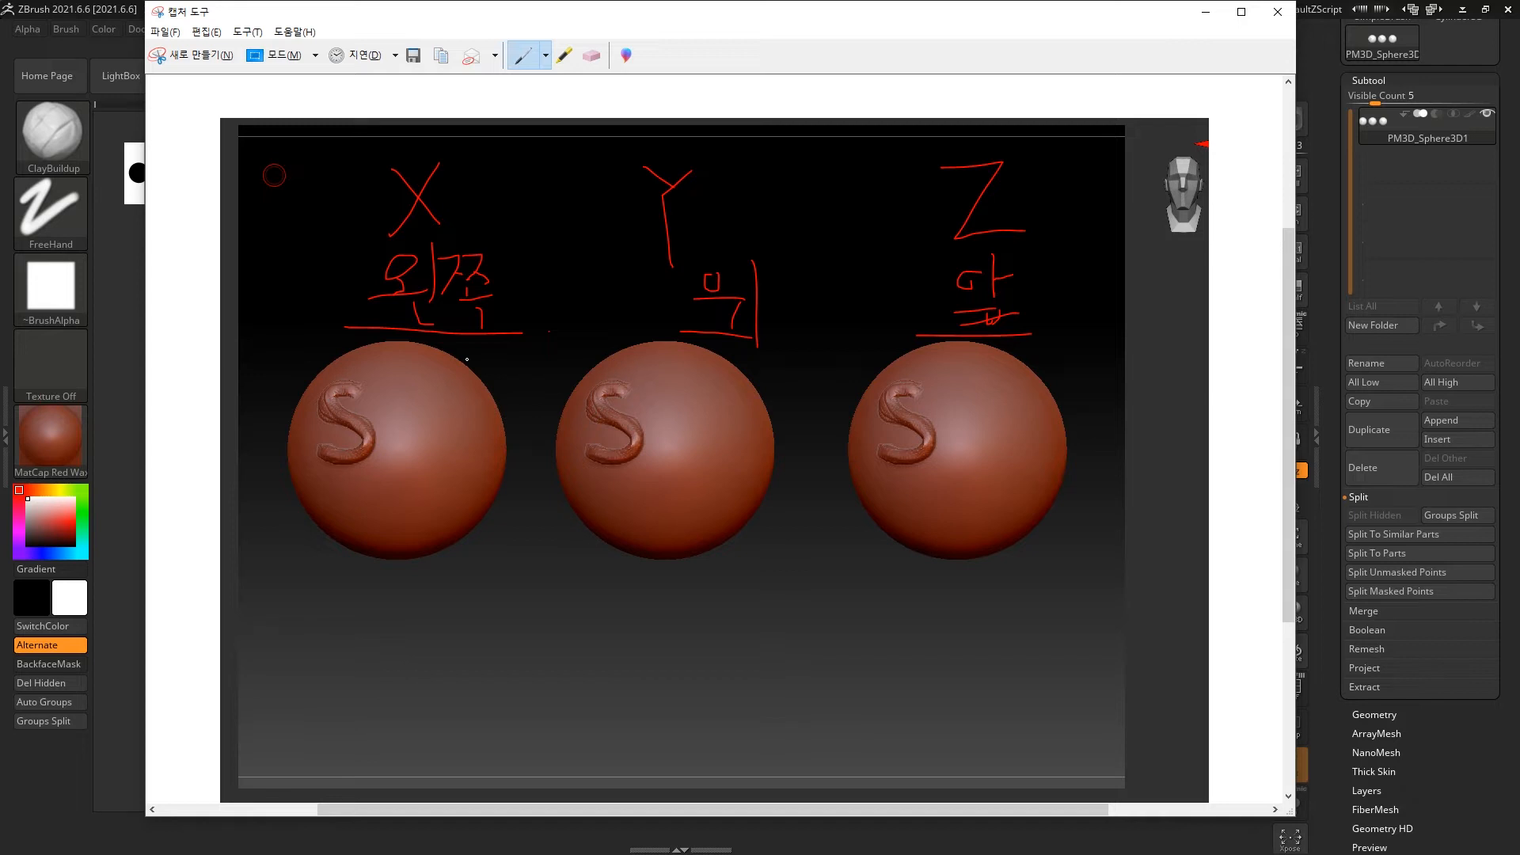
# Annotate the X sphere with a vertical centre line, horizontal double arrow, boxed 왼쪽, hatched left half and mirrored S.
pyautogui.moveTo(395, 327); pyautogui.dragTo(400, 635)
pyautogui.moveTo(301, 647); pyautogui.dragTo(452, 651)
pyautogui.moveTo(458, 628); pyautogui.dragTo(498, 644)
pyautogui.moveTo(351, 324)
pyautogui.mouseDown()
pyautogui.moveTo(546, 235)
pyautogui.moveTo(556, 325)
pyautogui.mouseUp()
pyautogui.moveTo(352, 323)
pyautogui.mouseDown()
pyautogui.moveTo(255, 518)
pyautogui.moveTo(271, 603)
pyautogui.moveTo(298, 398)
pyautogui.moveTo(267, 511)
pyautogui.mouseUp()
pyautogui.moveTo(371, 411); pyautogui.dragTo(257, 574)
pyautogui.moveTo(378, 450); pyautogui.dragTo(299, 608)
pyautogui.moveTo(381, 522)
pyautogui.mouseDown()
pyautogui.moveTo(341, 622)
pyautogui.moveTo(453, 564)
pyautogui.mouseUp()
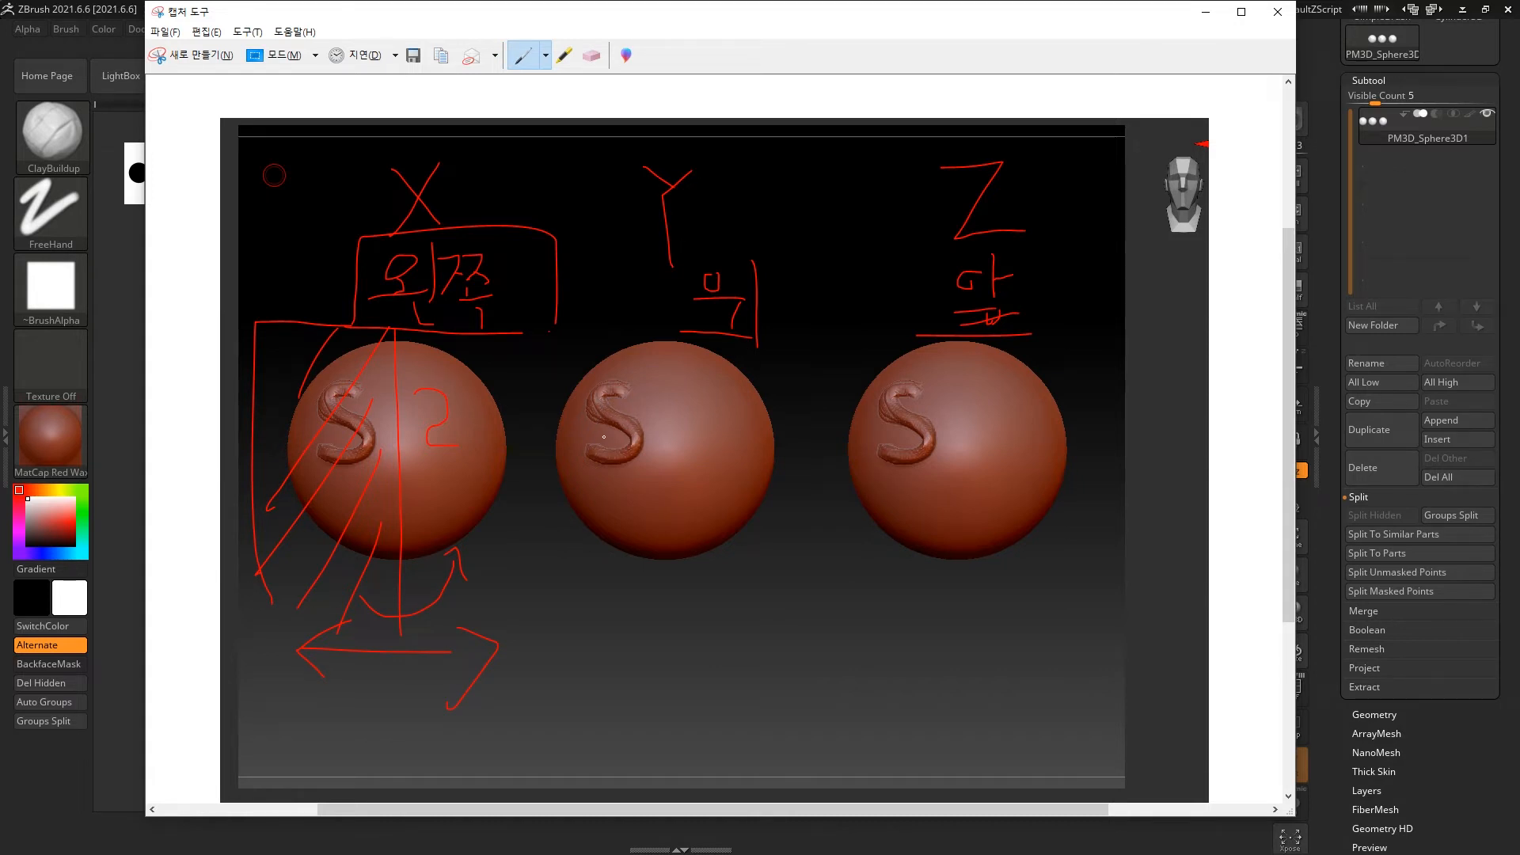
# Annotate the Y sphere with a horizontal centre line, hatched upper half, vertical double arrow and downward mirroring arrow.
pyautogui.moveTo(552, 448); pyautogui.dragTo(780, 445)
pyautogui.moveTo(507, 418)
pyautogui.mouseDown()
pyautogui.moveTo(516, 342)
pyautogui.moveTo(806, 340)
pyautogui.moveTo(807, 440)
pyautogui.moveTo(597, 353)
pyautogui.mouseUp()
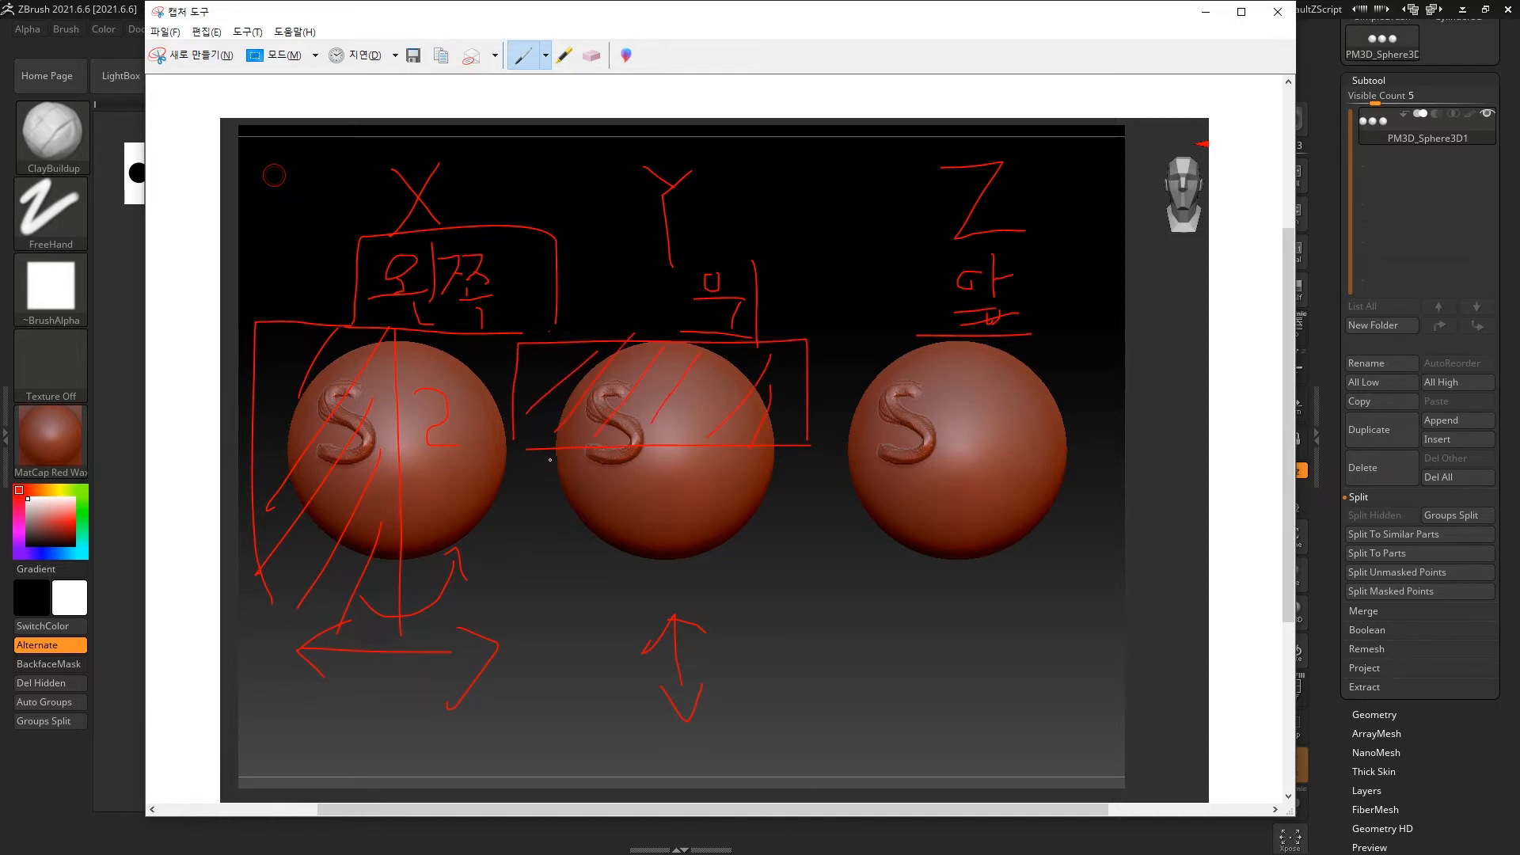
pyautogui.moveTo(532, 476)
pyautogui.mouseDown()
pyautogui.moveTo(567, 518)
pyautogui.moveTo(559, 553)
pyautogui.mouseUp()
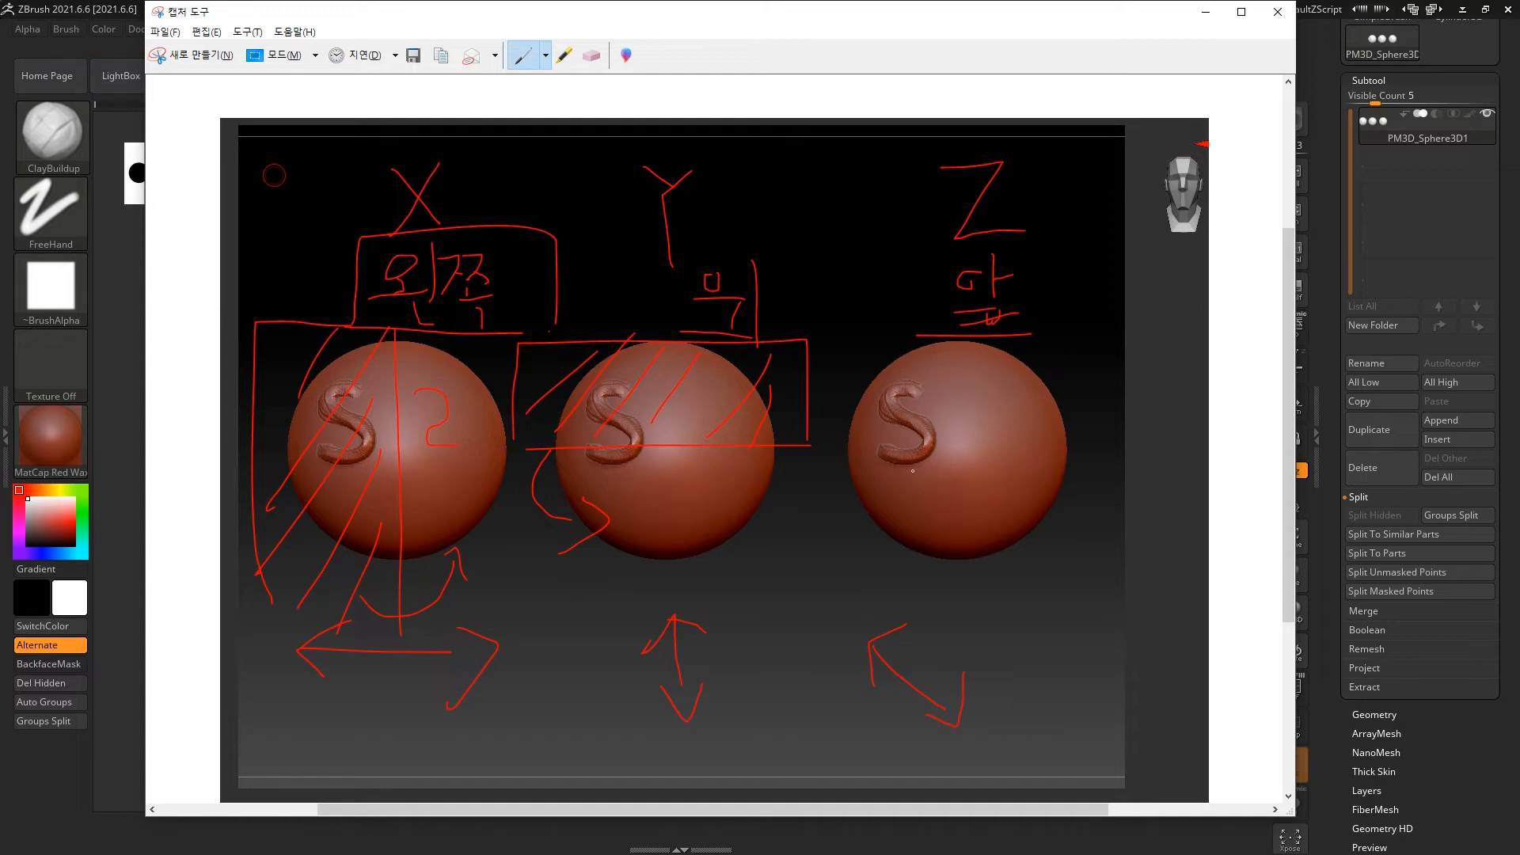
# Sketch a split side-view circle below the Z sphere, label it 앞 and 뒤, hatch the front half, and return to ZBrush.
pyautogui.moveTo(1028, 569)
pyautogui.mouseDown()
pyautogui.moveTo(981, 657)
pyautogui.moveTo(1049, 569)
pyautogui.moveTo(1041, 681)
pyautogui.mouseUp()
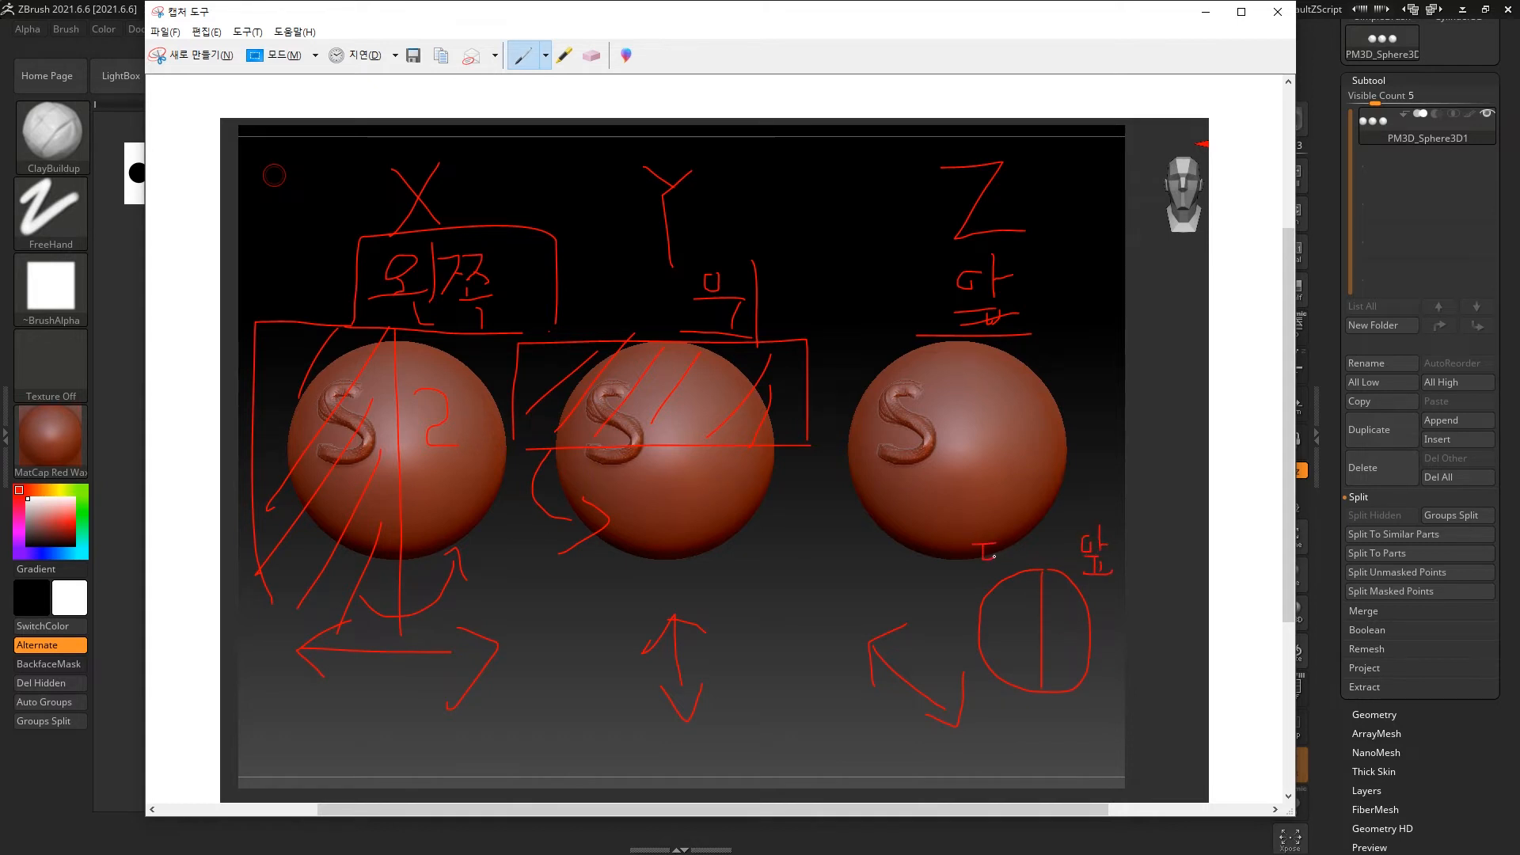
pyautogui.moveTo(996, 564); pyautogui.dragTo(1006, 540)
pyautogui.click(1206, 12)
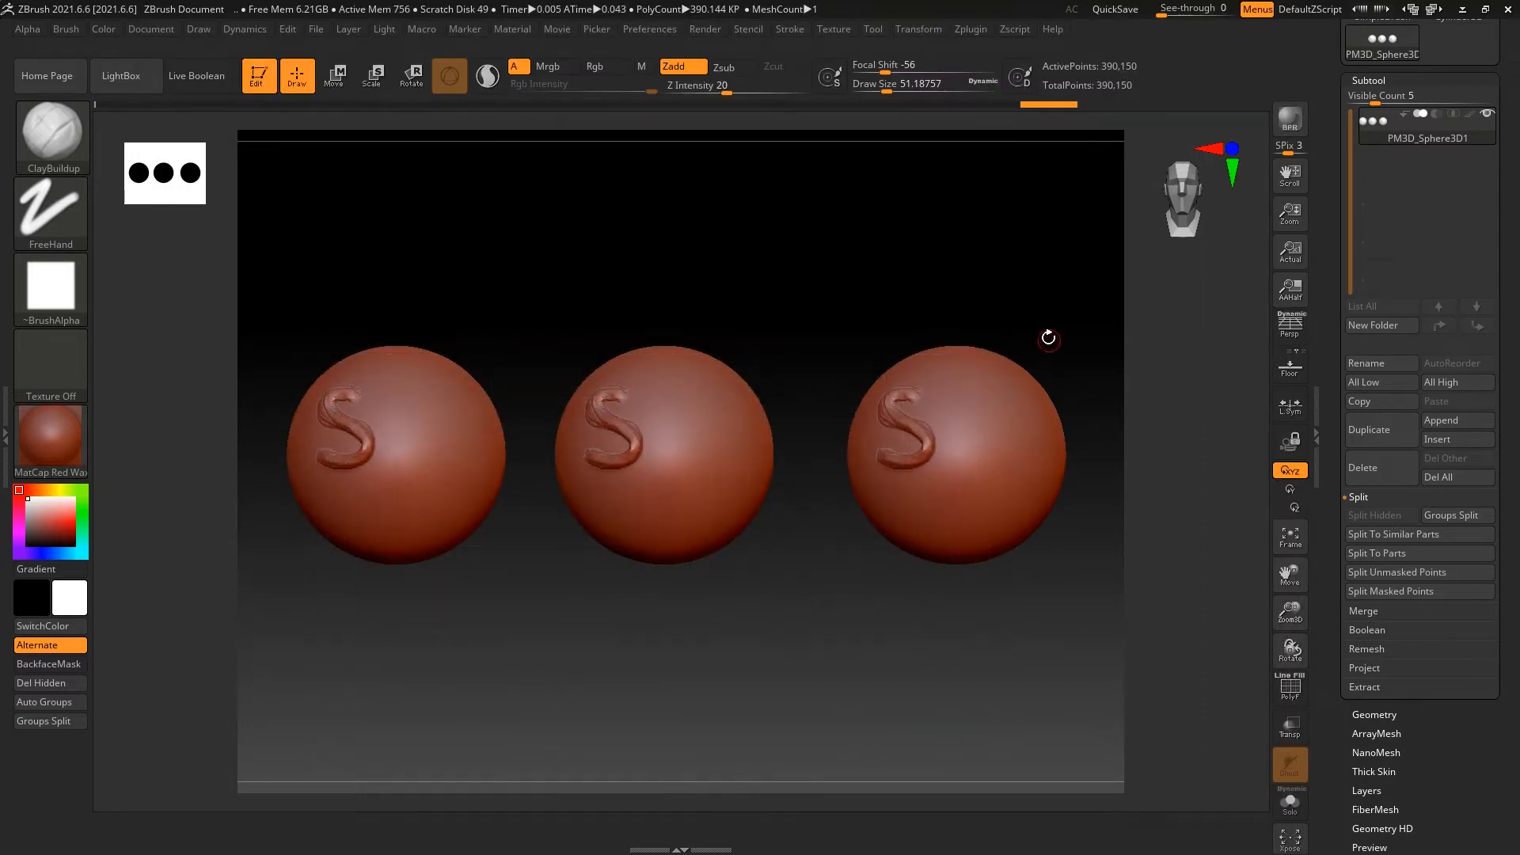
# Isolate the leftmost sphere, split the hidden copies into their own subtool, delete that subtool, and frame the remaining sphere.
pyautogui.keyDown('alt'); pyautogui.moveTo(1049, 341); pyautogui.dragTo(1049, 282); pyautogui.keyUp('alt')
pyautogui.keyDown('alt'); pyautogui.moveTo(594, 136); pyautogui.dragTo(705, 195); pyautogui.keyUp('alt')
pyautogui.keyDown('alt'); pyautogui.moveTo(1066, 247); pyautogui.dragTo(626, 686); pyautogui.keyUp('alt')
pyautogui.keyDown('alt'); pyautogui.moveTo(634, 452); pyautogui.dragTo(727, 480); pyautogui.keyUp('alt')
pyautogui.keyDown('ctrl'); pyautogui.keyDown('shift'); pyautogui.click(815, 272); pyautogui.keyUp('shift'); pyautogui.keyUp('ctrl')
pyautogui.hotkey('ctrl', 'z')
pyautogui.keyDown('alt'); pyautogui.moveTo(1059, 295); pyautogui.dragTo(1022, 300); pyautogui.keyUp('alt')
pyautogui.keyDown('ctrl'); pyautogui.keyDown('shift'); pyautogui.moveTo(934, 229); pyautogui.dragTo(953, 252); pyautogui.keyUp('shift'); pyautogui.keyUp('ctrl')
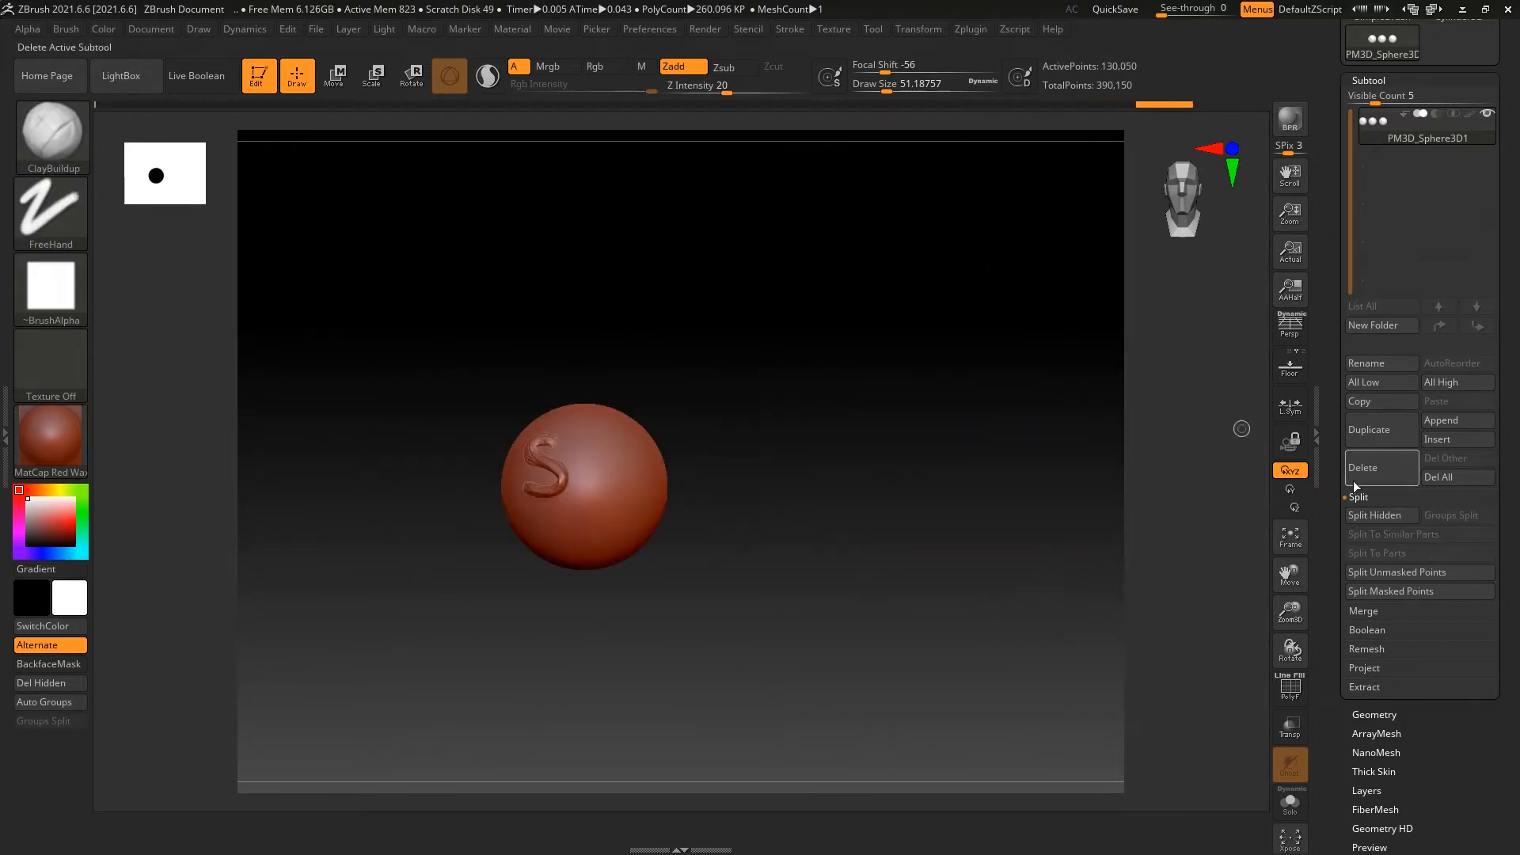
pyautogui.click(1379, 515)
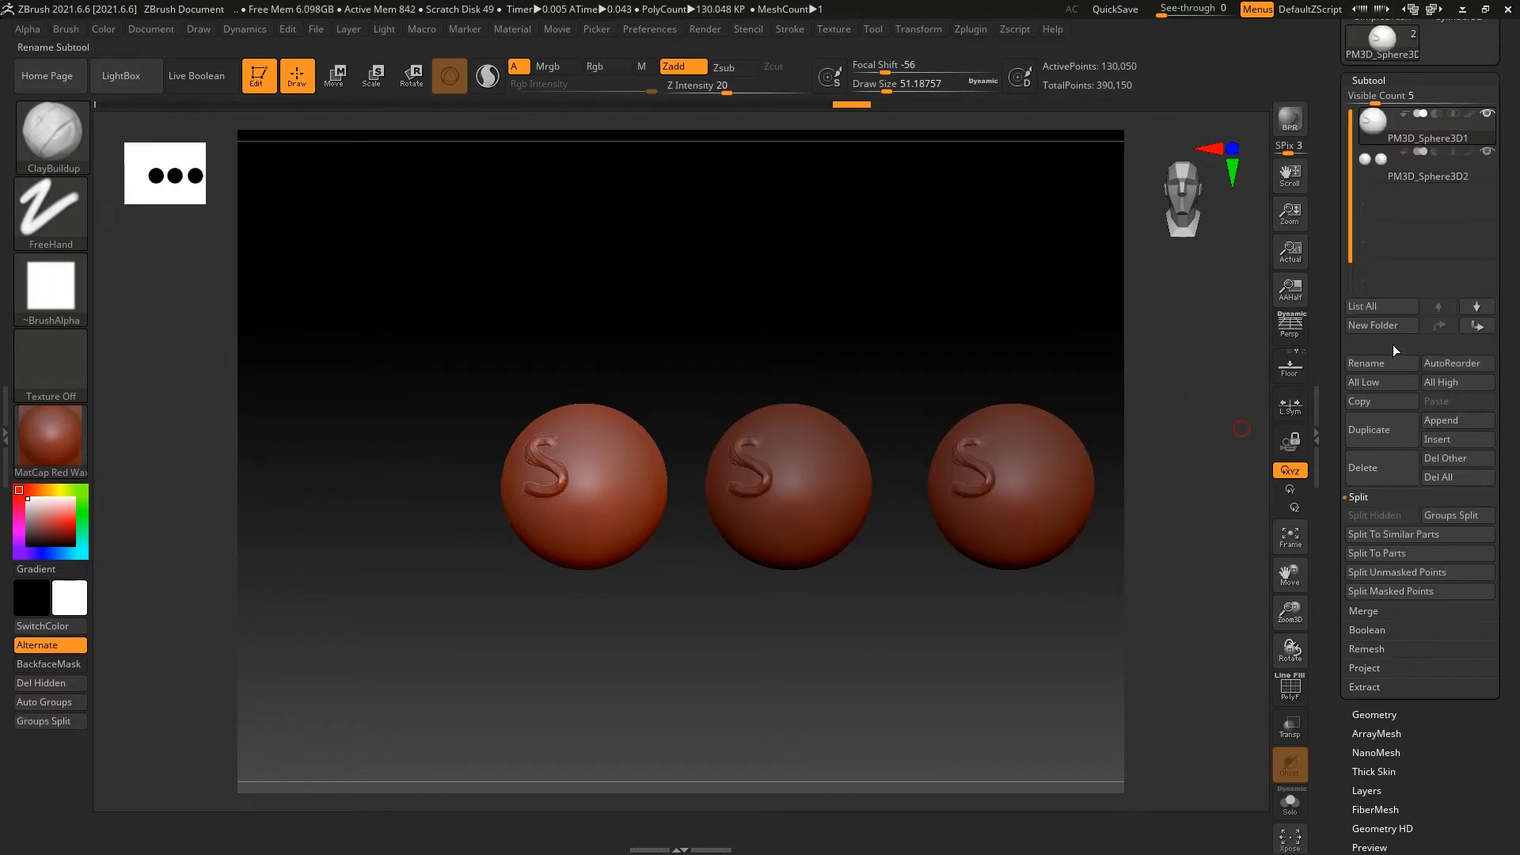
pyautogui.click(1377, 169)
pyautogui.click(1385, 459)
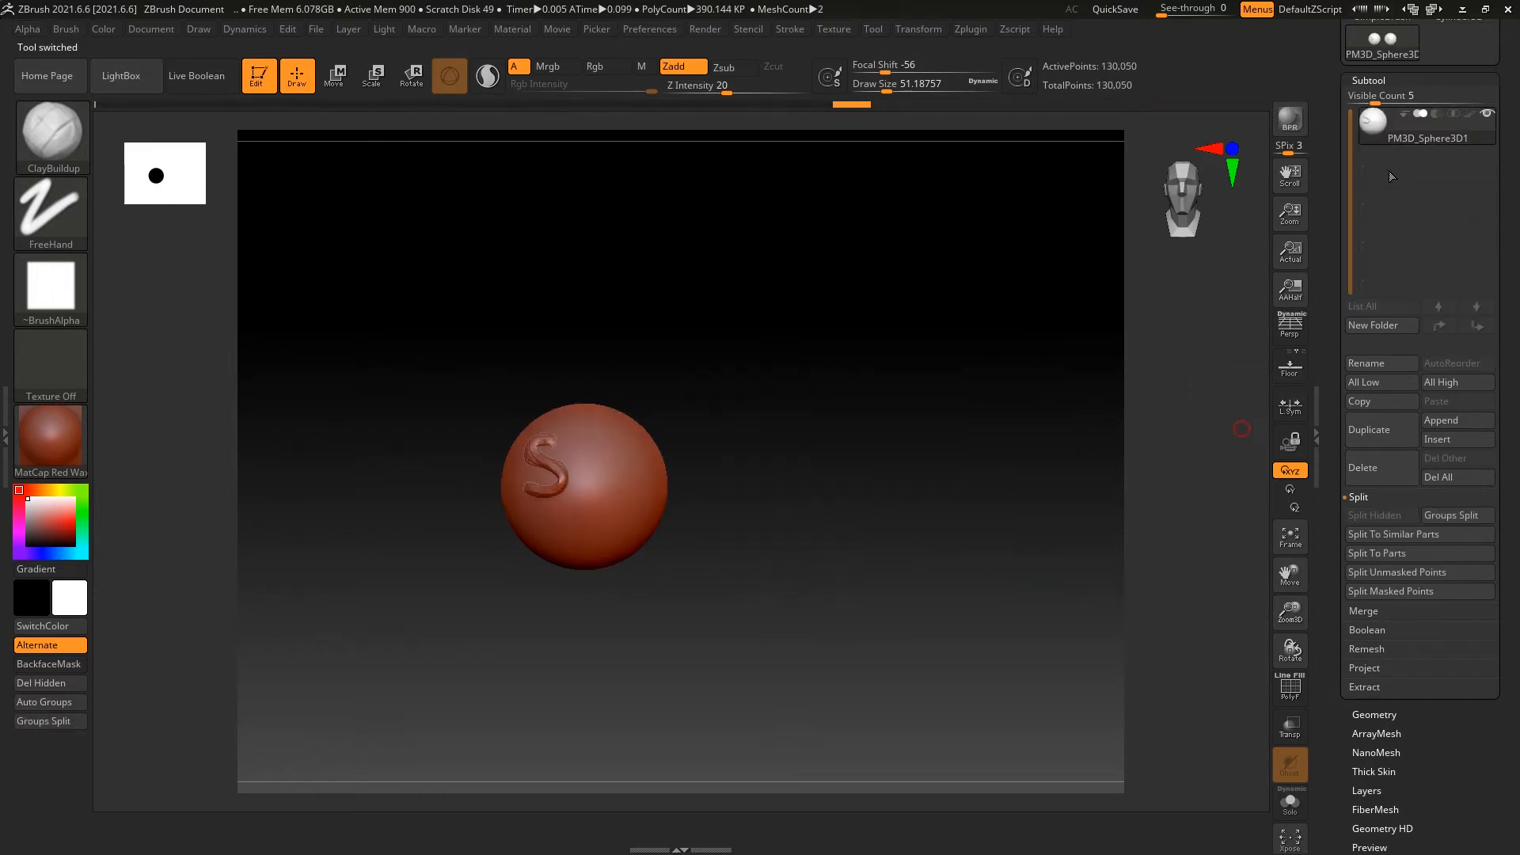
pyautogui.keyDown('alt'); pyautogui.moveTo(896, 409); pyautogui.dragTo(807, 456); pyautogui.keyUp('alt')
pyautogui.press('w')
pyautogui.press('f')
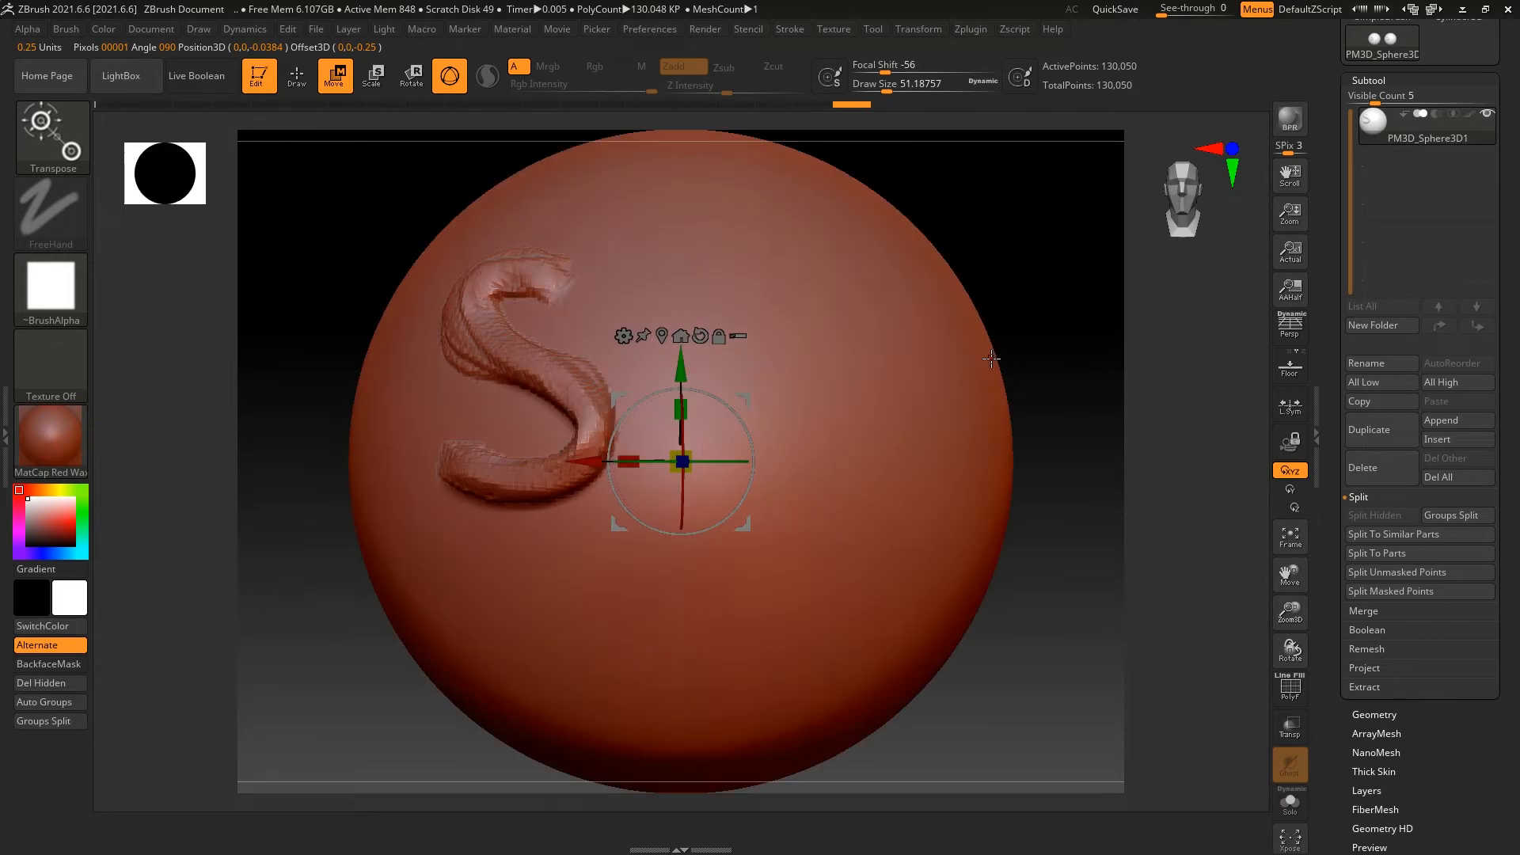
# Open the Deformation options, mirror the sphere along the X axis, and mirror it back.
pyautogui.press('q')
pyautogui.moveTo(1415, 747)
pyautogui.mouseDown()
pyautogui.moveTo(1444, 576)
pyautogui.moveTo(1457, 737)
pyautogui.mouseUp()
pyautogui.click(1408, 369)
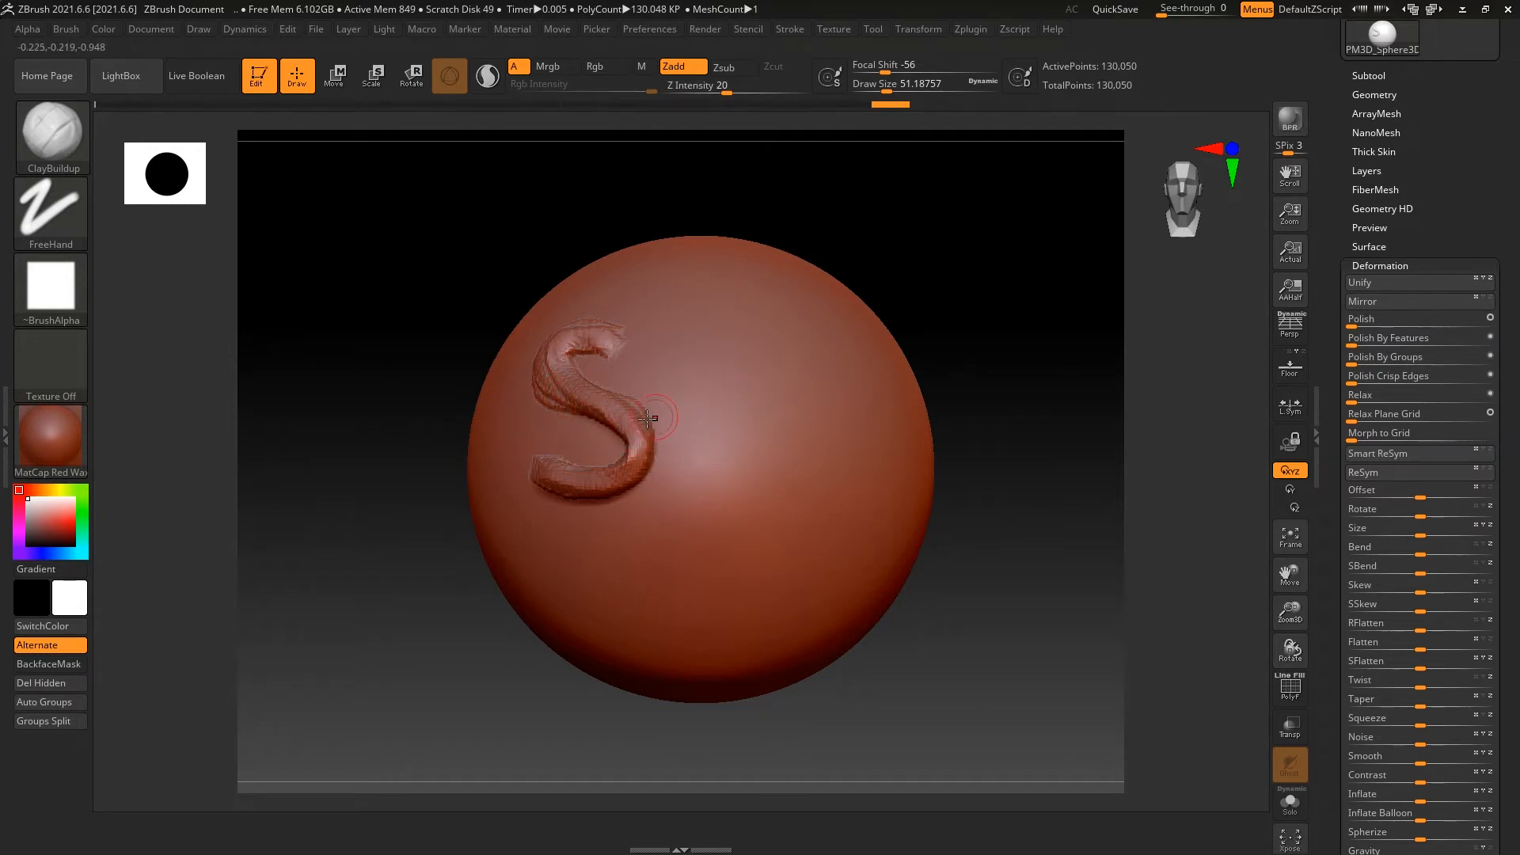
pyautogui.press('w')
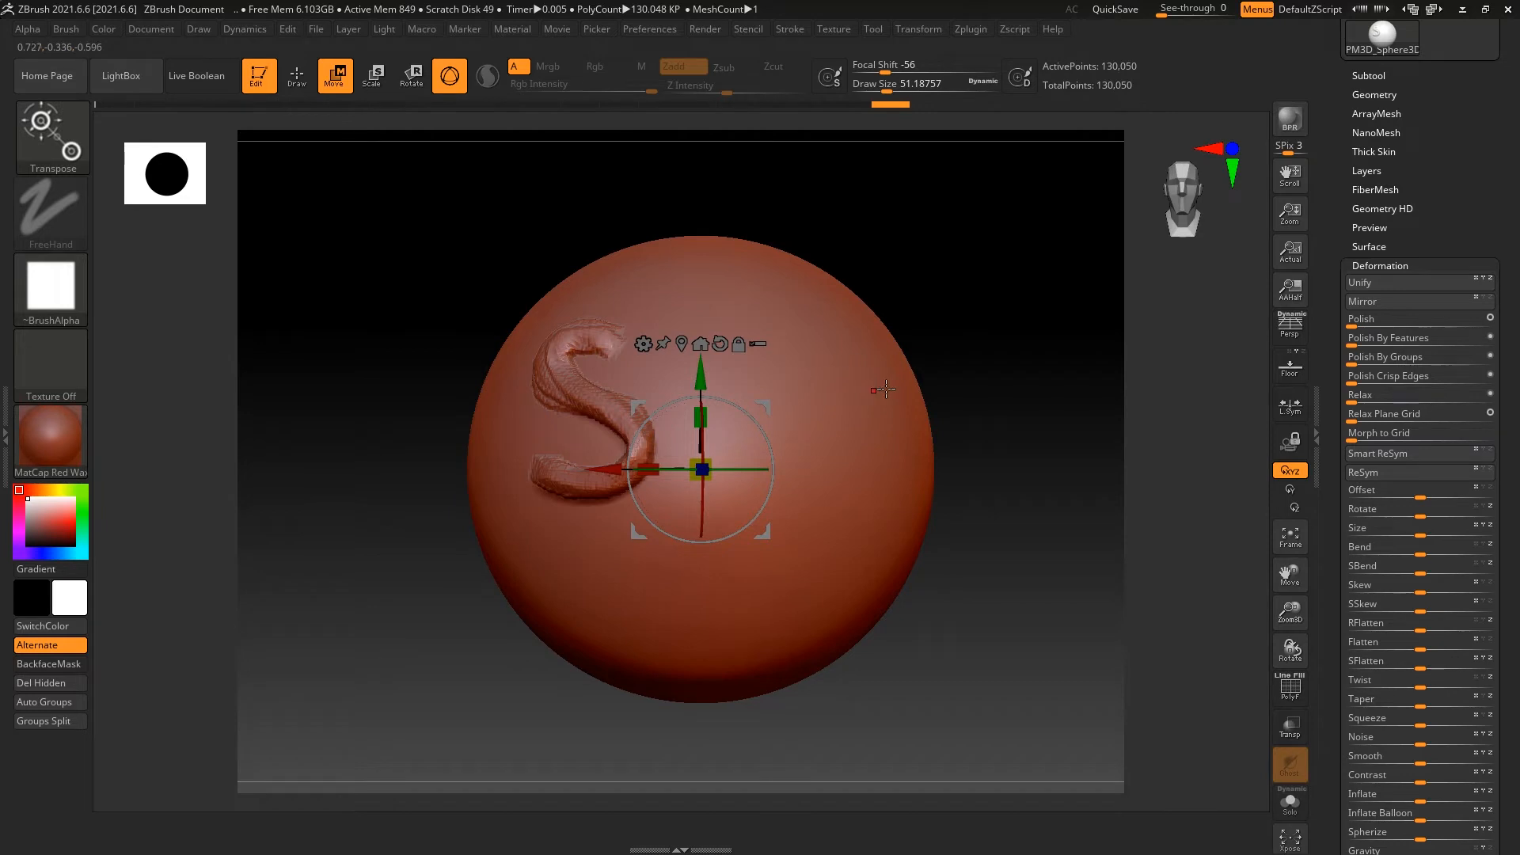
pyautogui.click(1412, 306)
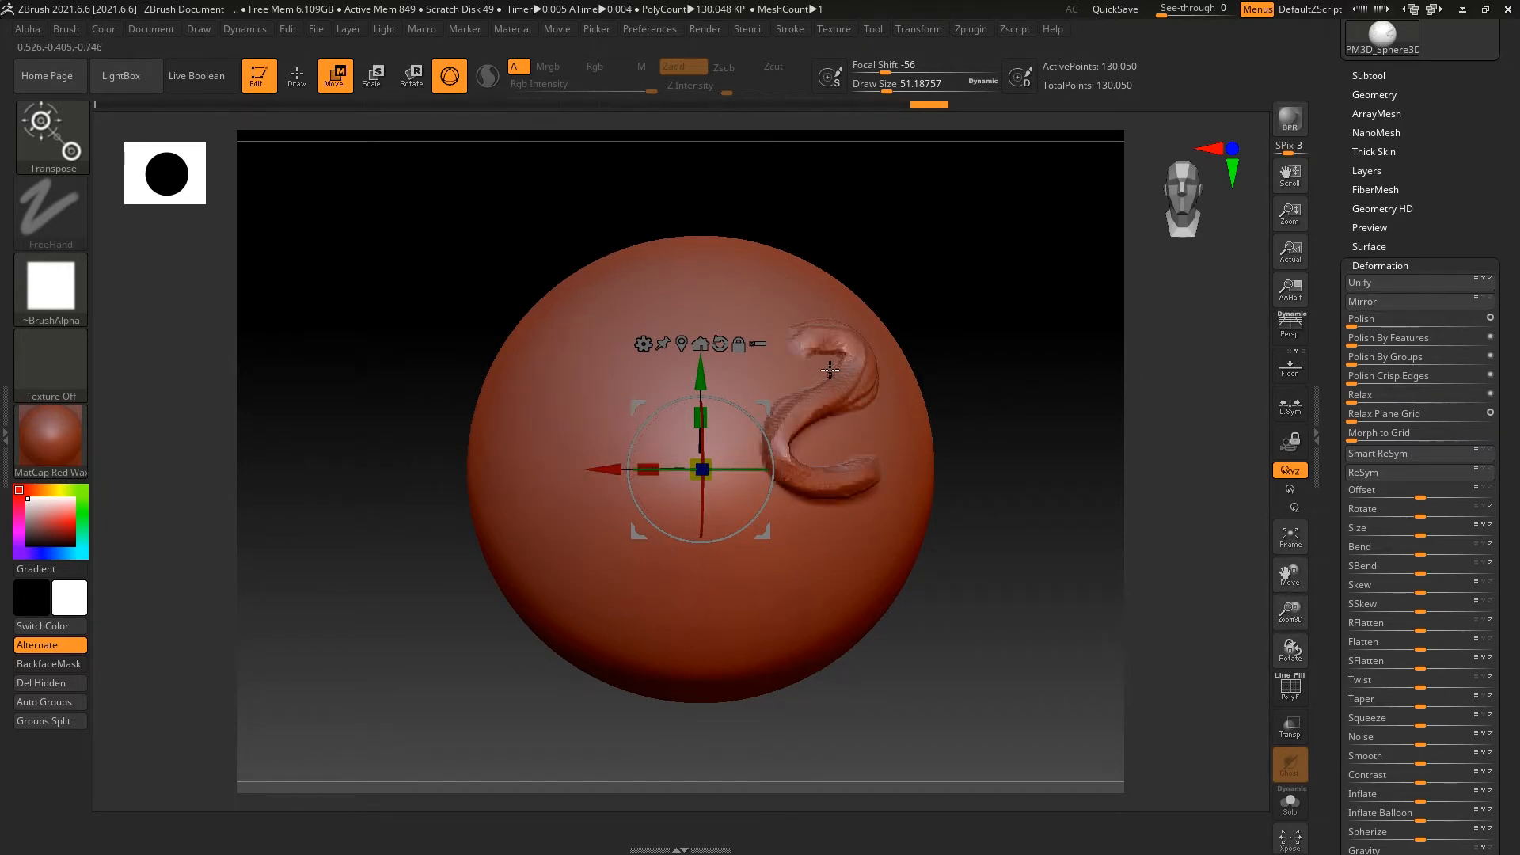
pyautogui.click(1455, 306)
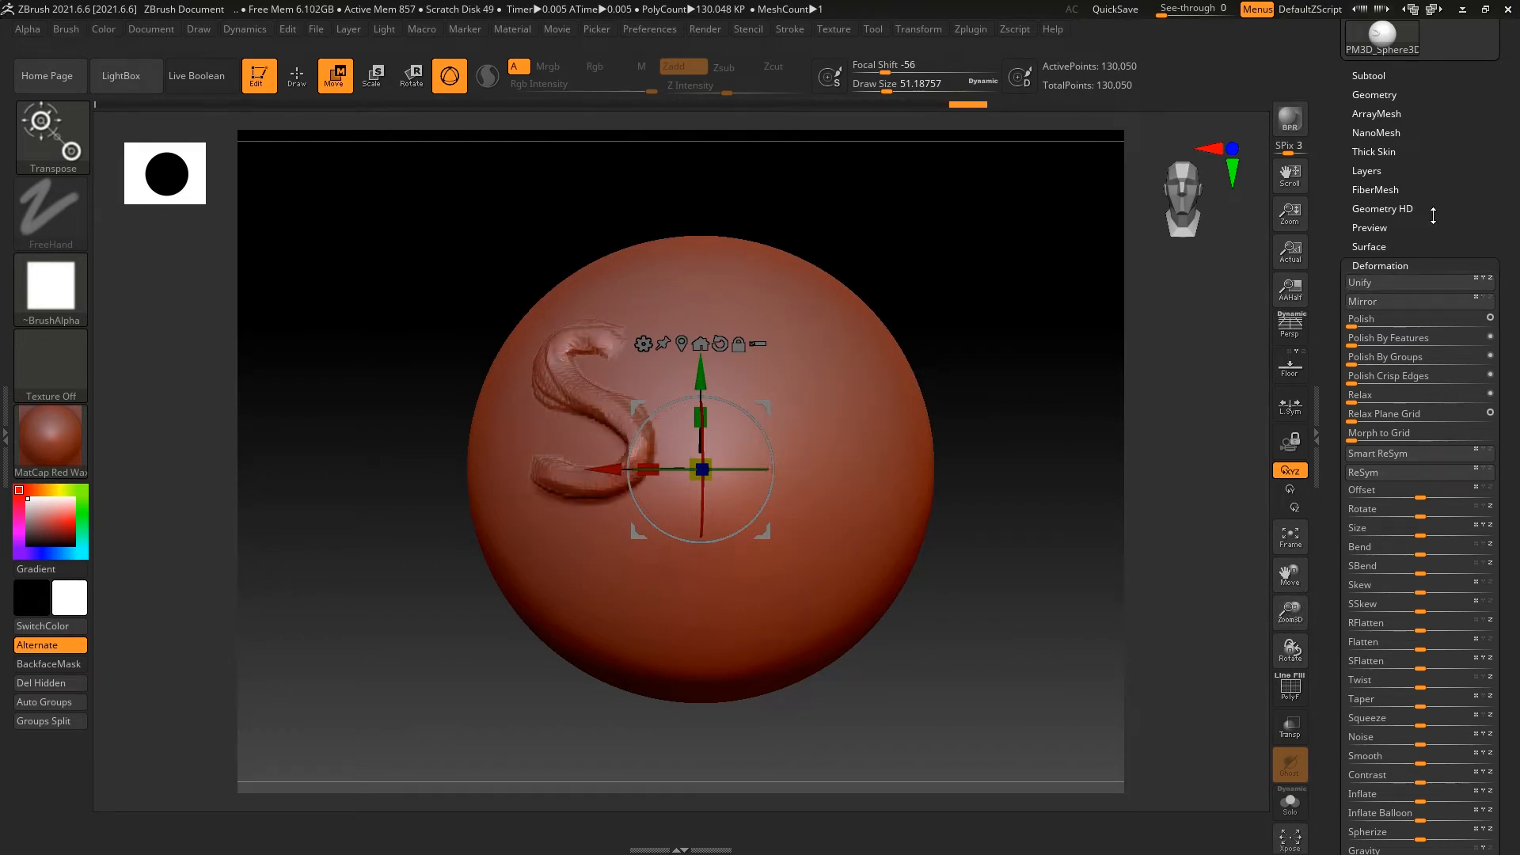
# Reopen the Geometry options containing Mirror And Weld, review the annotated axis capture in the Snipping Tool, and return to ZBrush.
pyautogui.click(1402, 96)
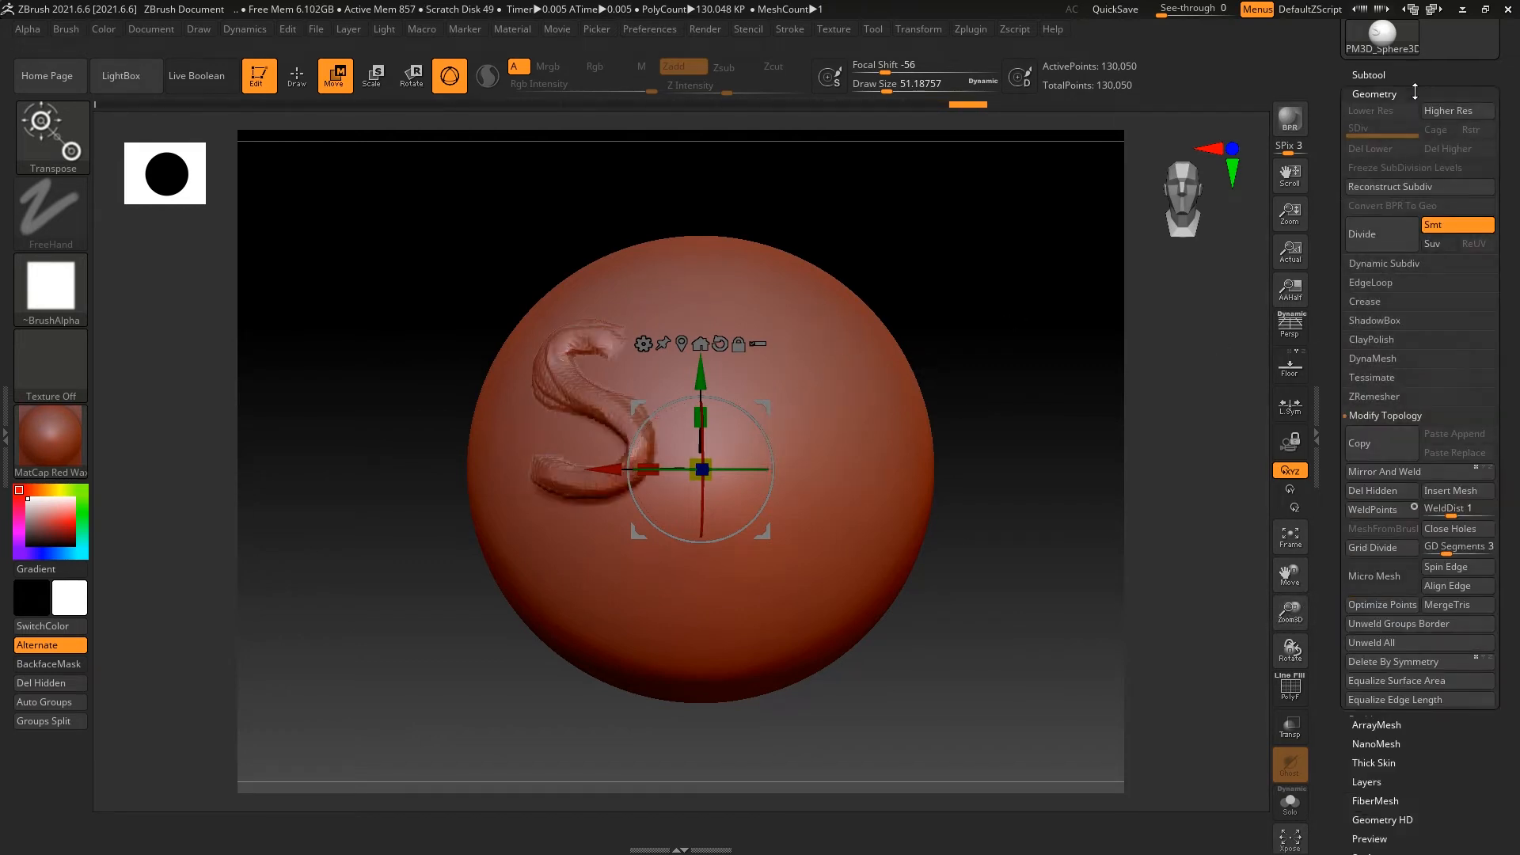
pyautogui.click(1403, 472)
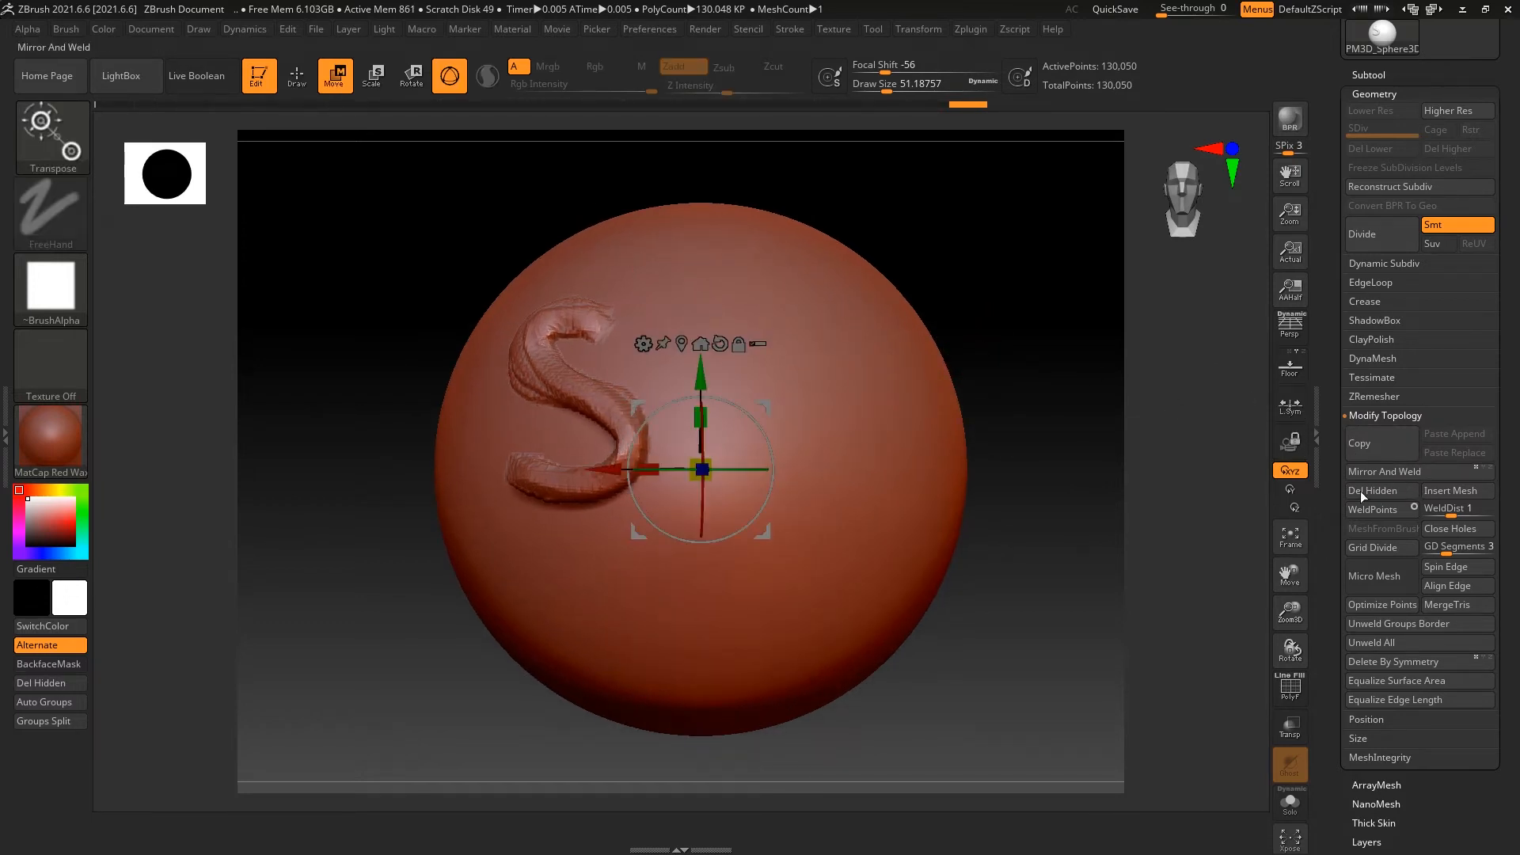
pyautogui.press('super')
pyautogui.click(645, 839)
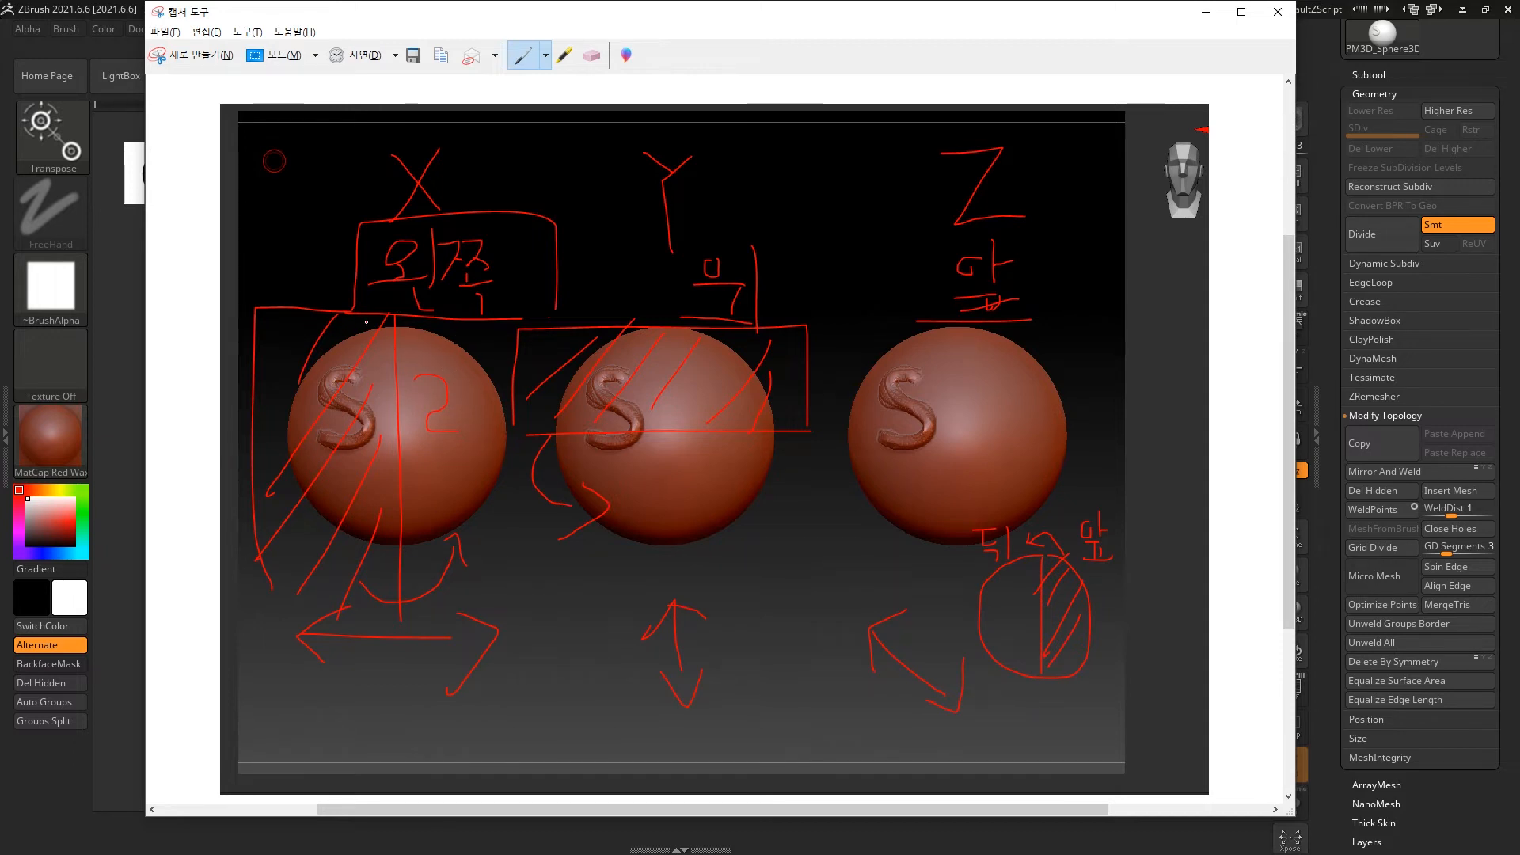
pyautogui.click(1197, 12)
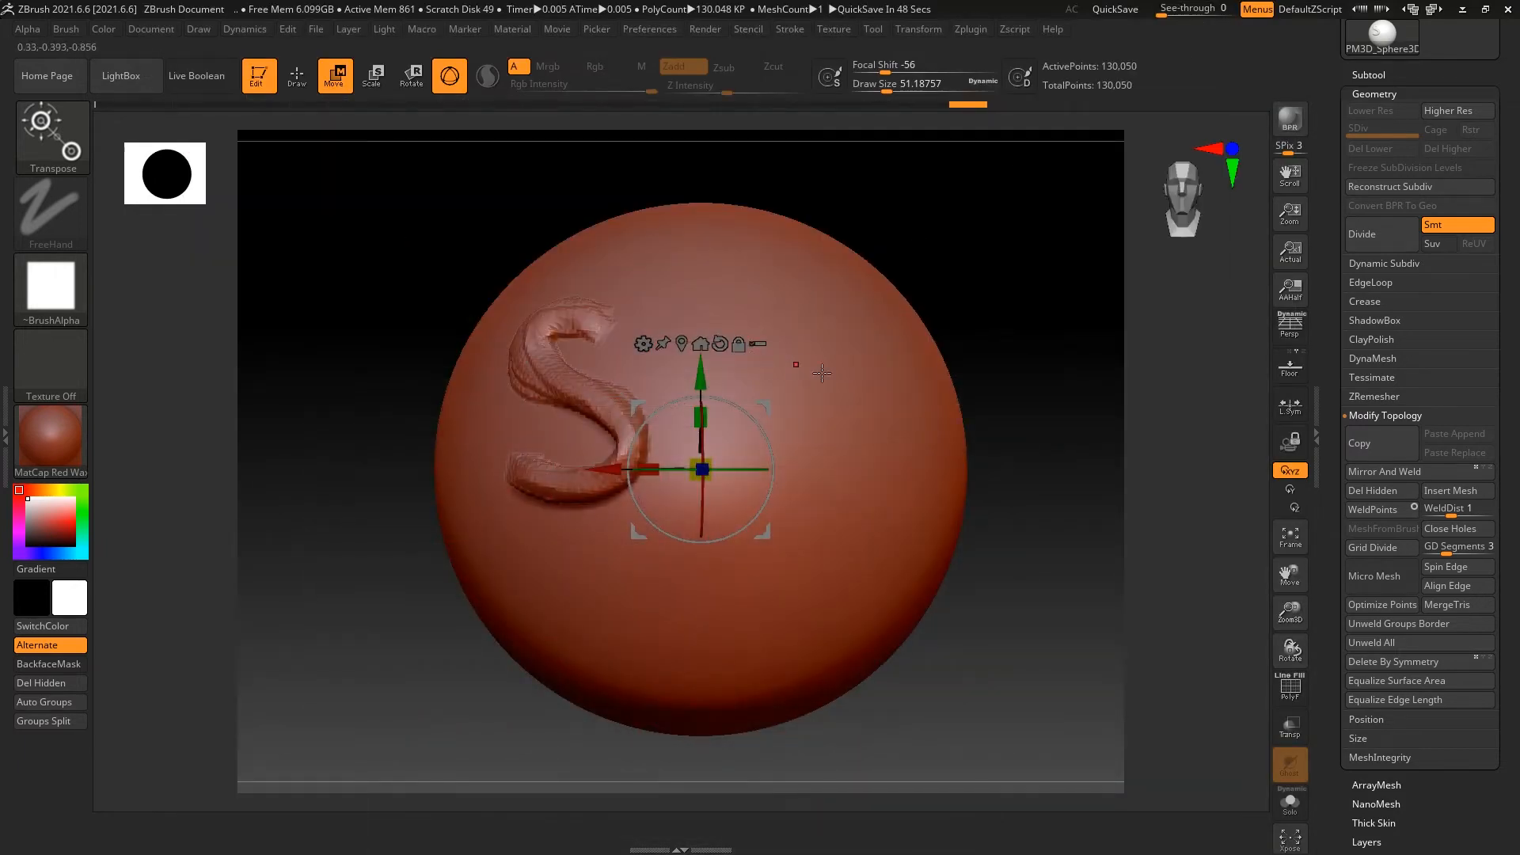
# Return to Draw mode, open the Deformation options, and review the Mirror setting.
pyautogui.press('q')
pyautogui.moveTo(1427, 781); pyautogui.dragTo(1431, 590)
pyautogui.click(1400, 653)
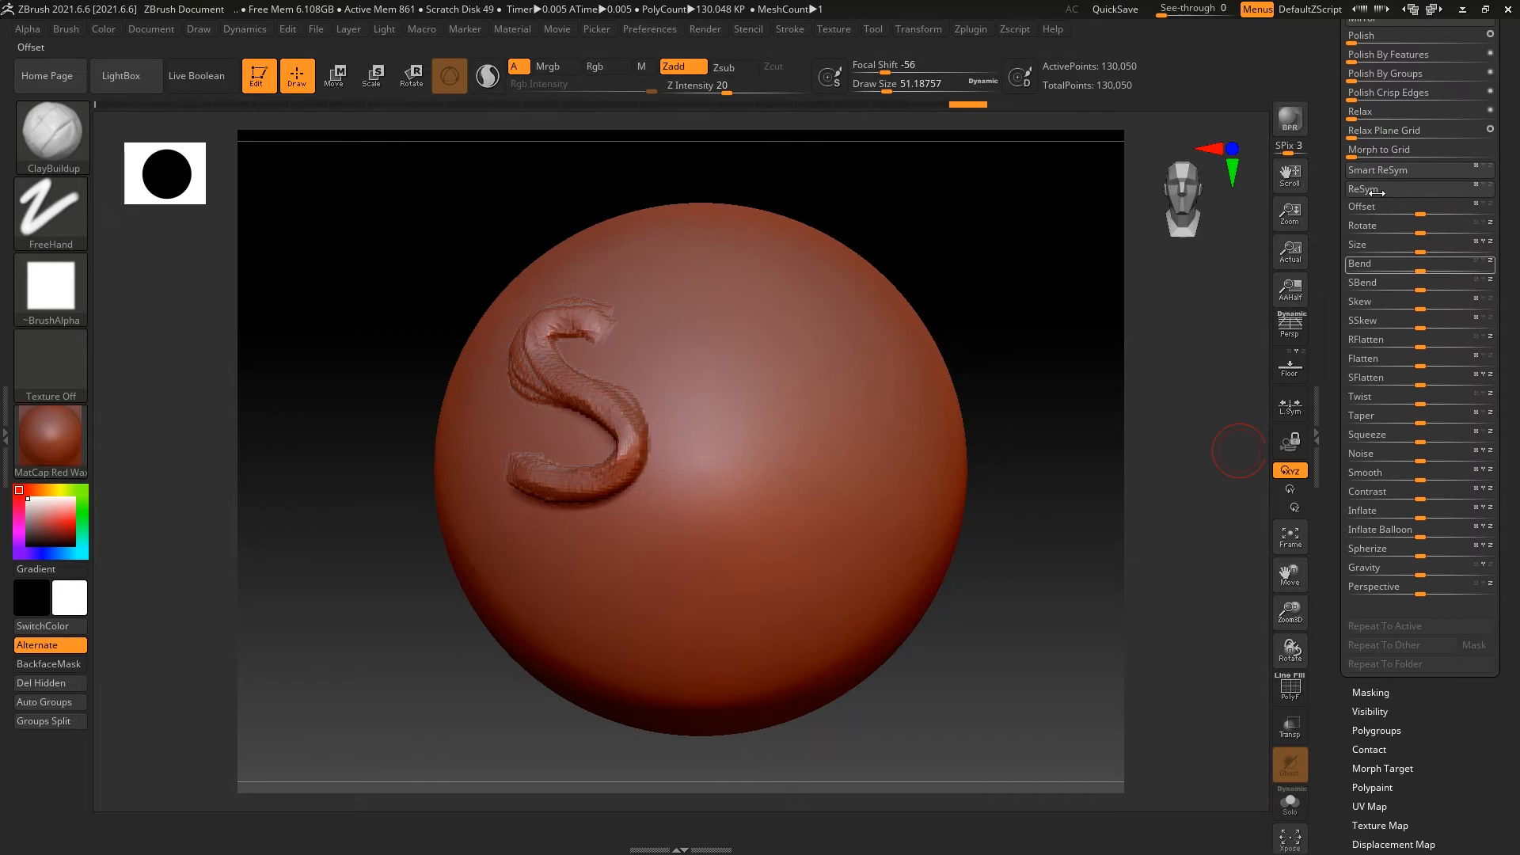
pyautogui.scroll(2, 1401, 94)
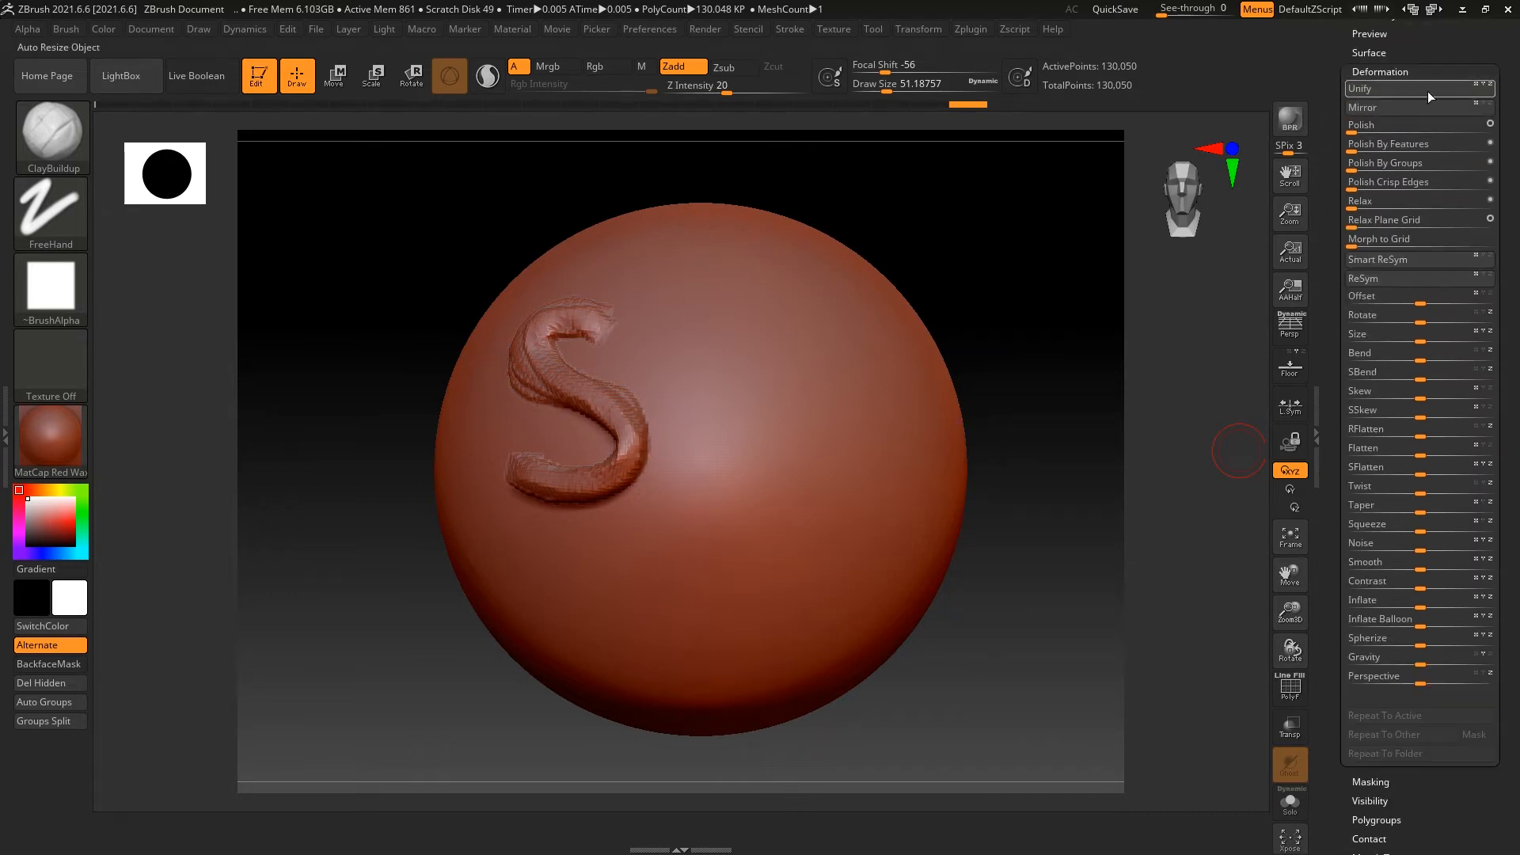
pyautogui.keyDown('alt'); pyautogui.moveTo(1101, 264); pyautogui.dragTo(1091, 285); pyautogui.keyUp('alt')
# Reopen the Geometry options, try Mirror And Weld along the X axis on the S sphere, and undo it.
pyautogui.moveTo(1506, 102); pyautogui.dragTo(1395, 195)
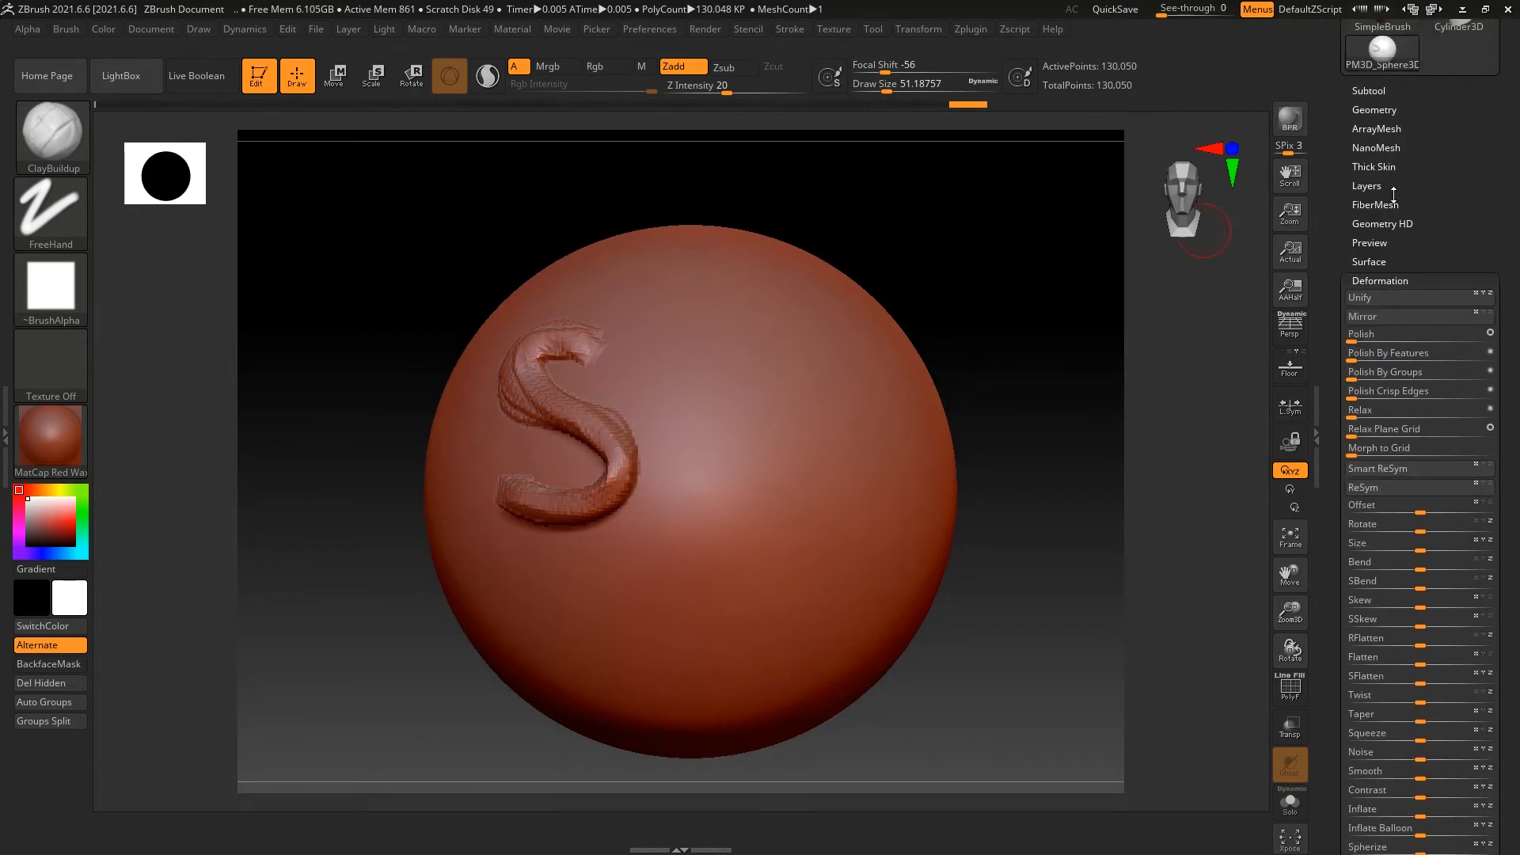
pyautogui.click(1390, 113)
pyautogui.click(1384, 91)
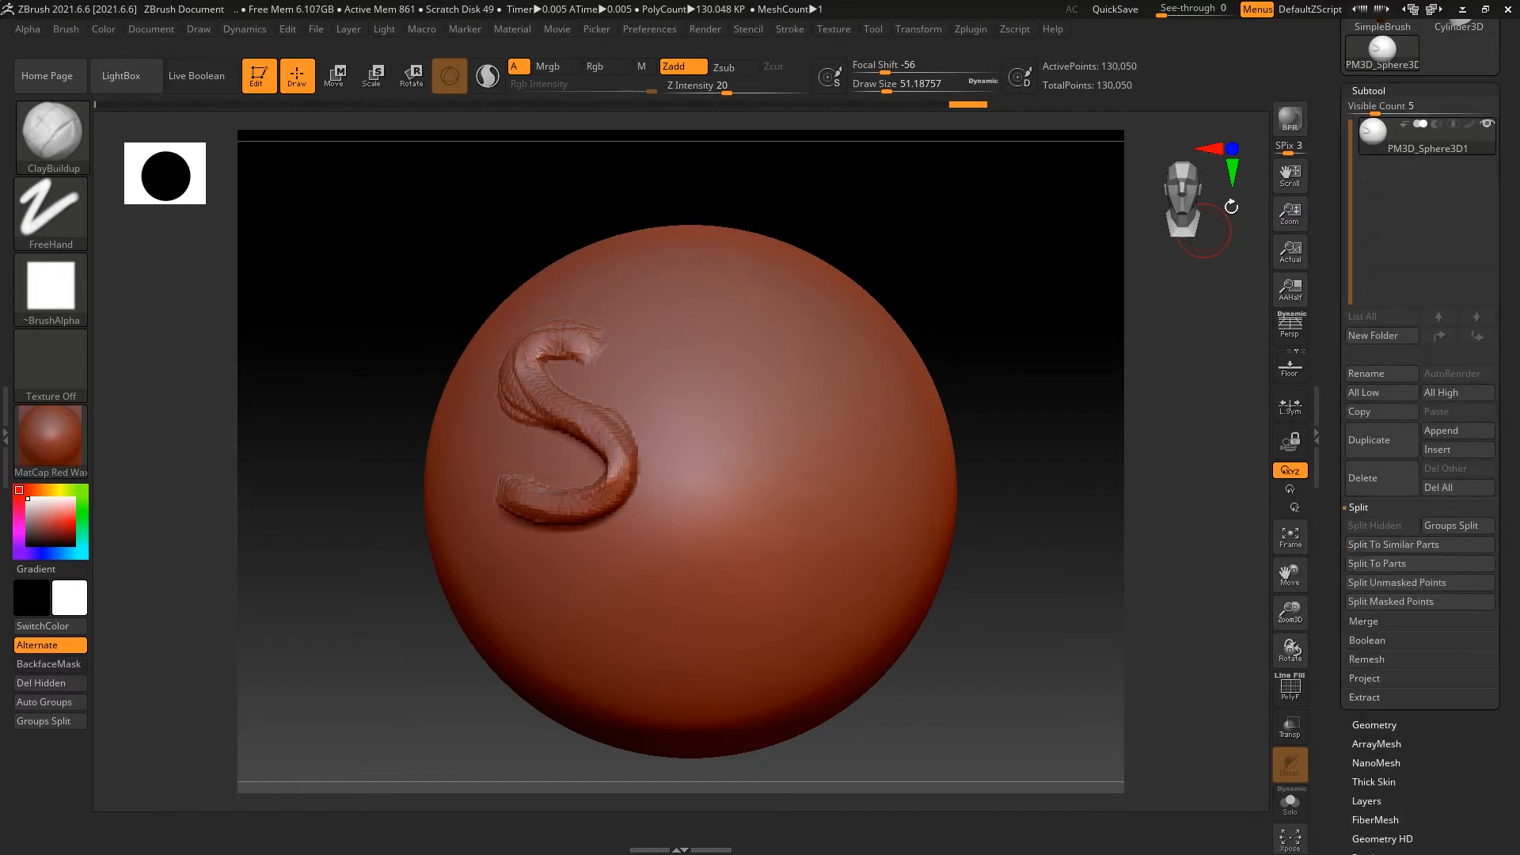
pyautogui.keyDown('ctrl'); pyautogui.moveTo(1027, 338); pyautogui.dragTo(1035, 298, button='right'); pyautogui.keyUp('ctrl')
pyautogui.keyDown('ctrl'); pyautogui.moveTo(1179, 273); pyautogui.dragTo(1186, 309, button='right'); pyautogui.keyUp('ctrl')
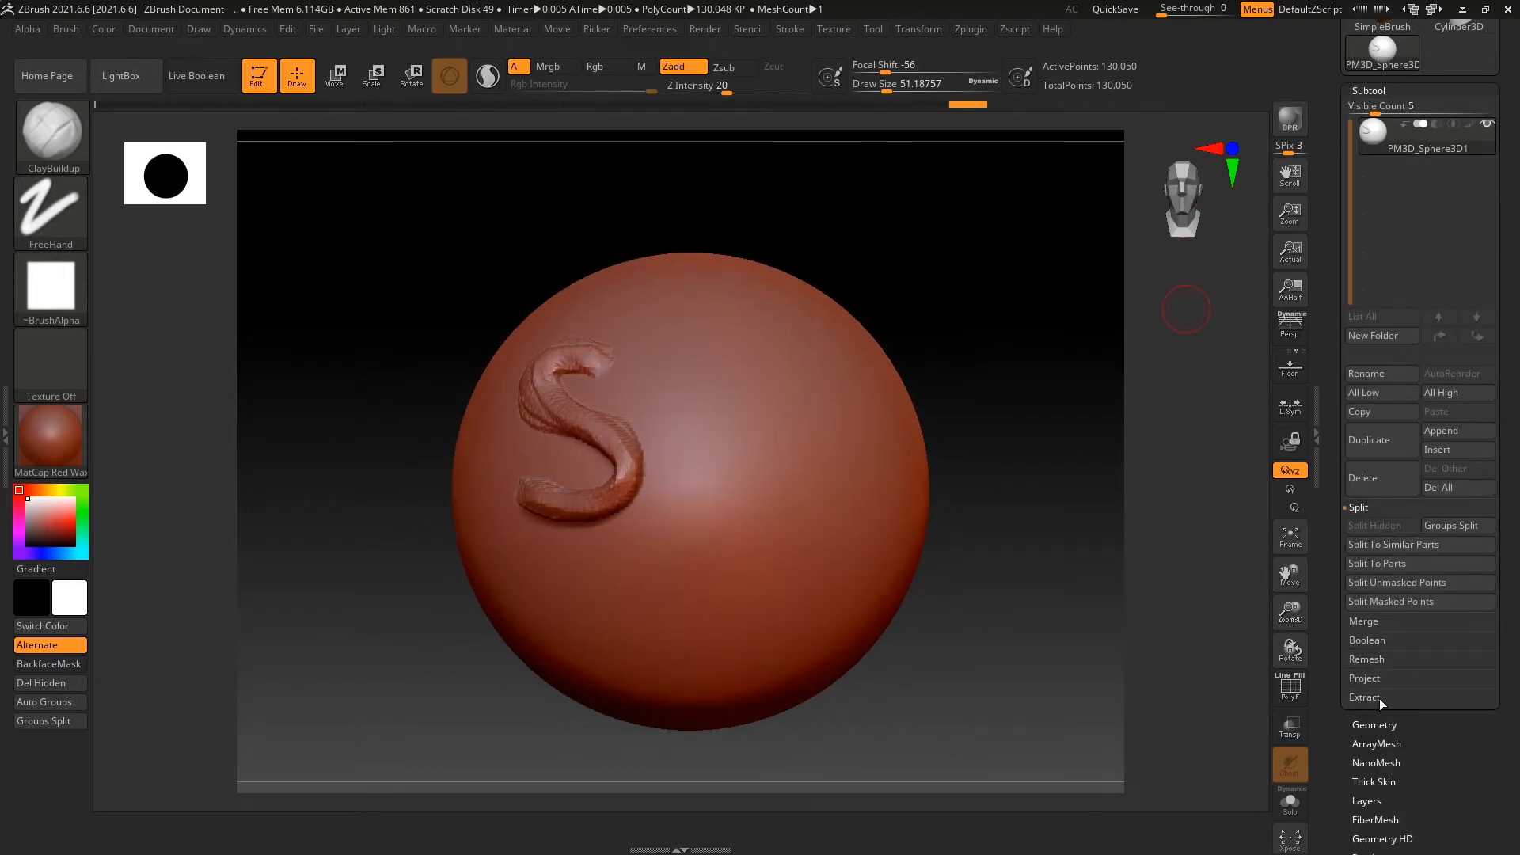
pyautogui.click(1375, 724)
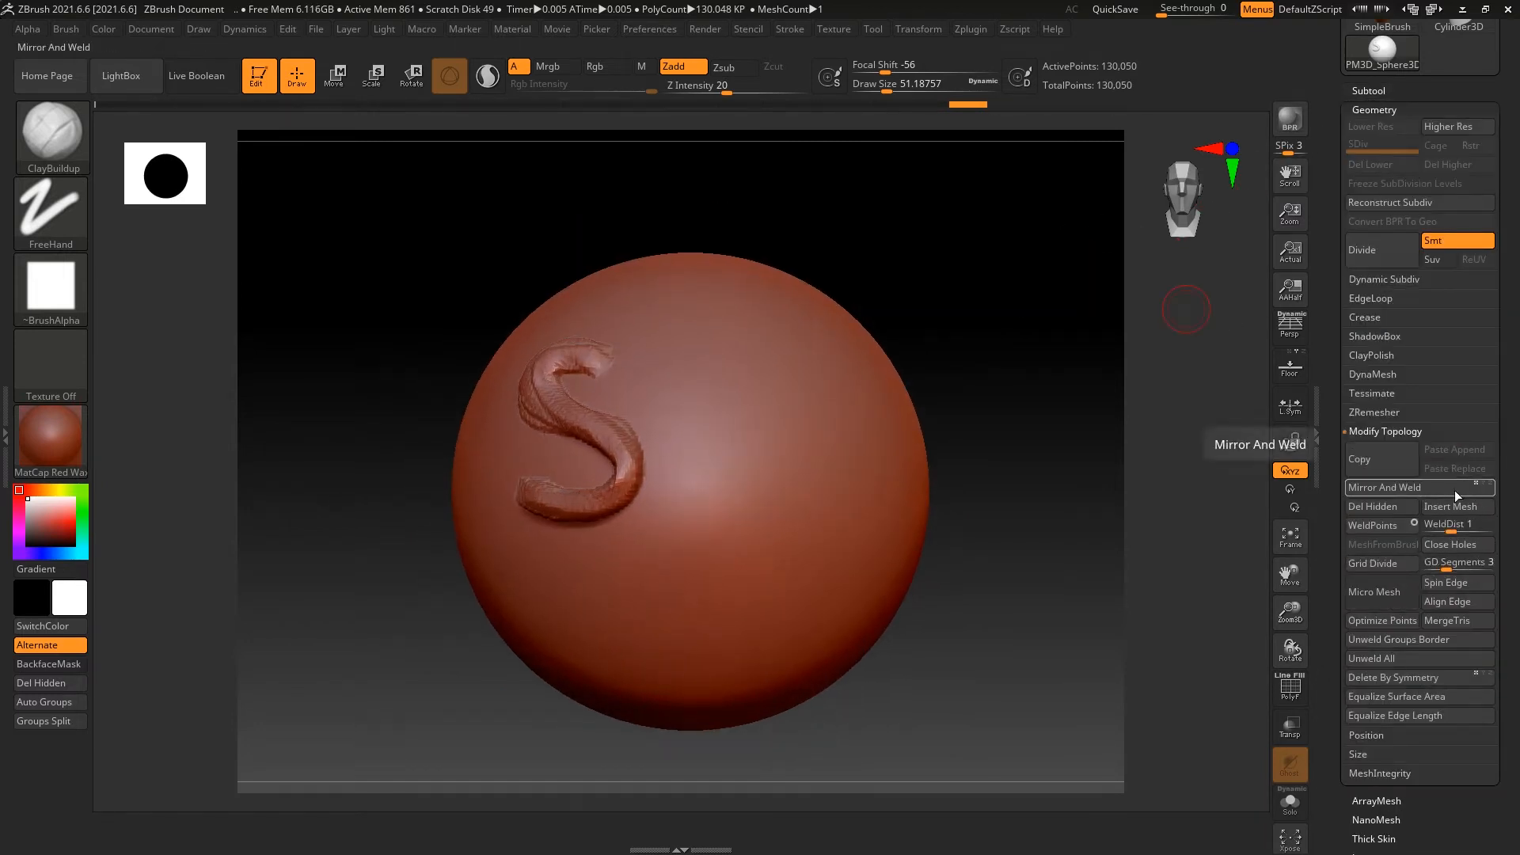
pyautogui.click(1387, 489)
pyautogui.keyDown('ctrl'); pyautogui.moveTo(1179, 431); pyautogui.dragTo(1172, 459, button='right'); pyautogui.keyUp('ctrl')
pyautogui.moveTo(1027, 371); pyautogui.dragTo(1014, 407)
pyautogui.hotkey('ctrl', 'z')
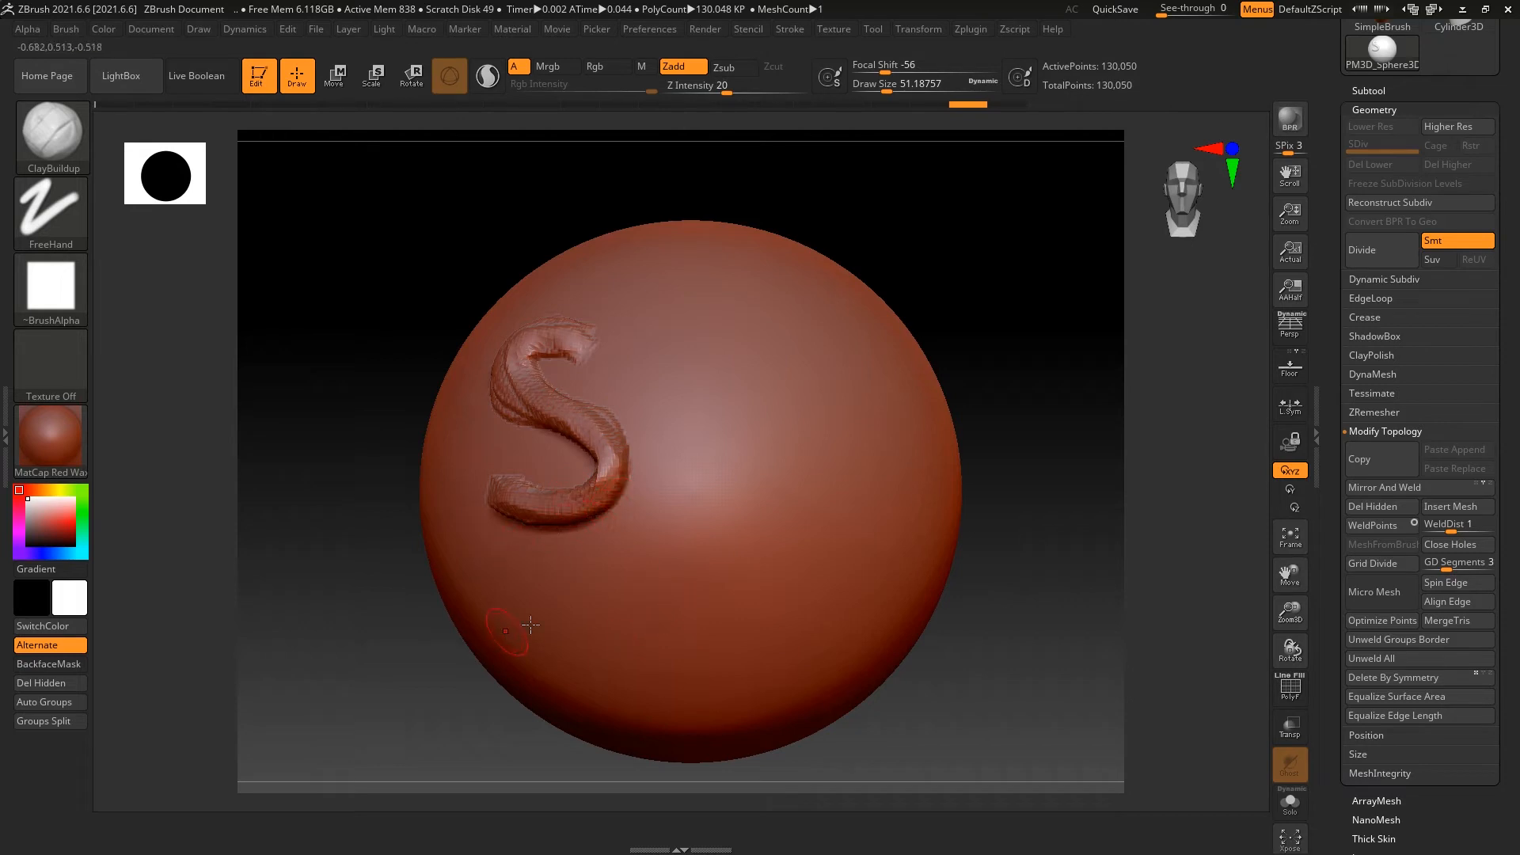
# Try Mirror And Weld on the S sphere along the Y axis, undo it, and try the Z axis.
pyautogui.click(1386, 487)
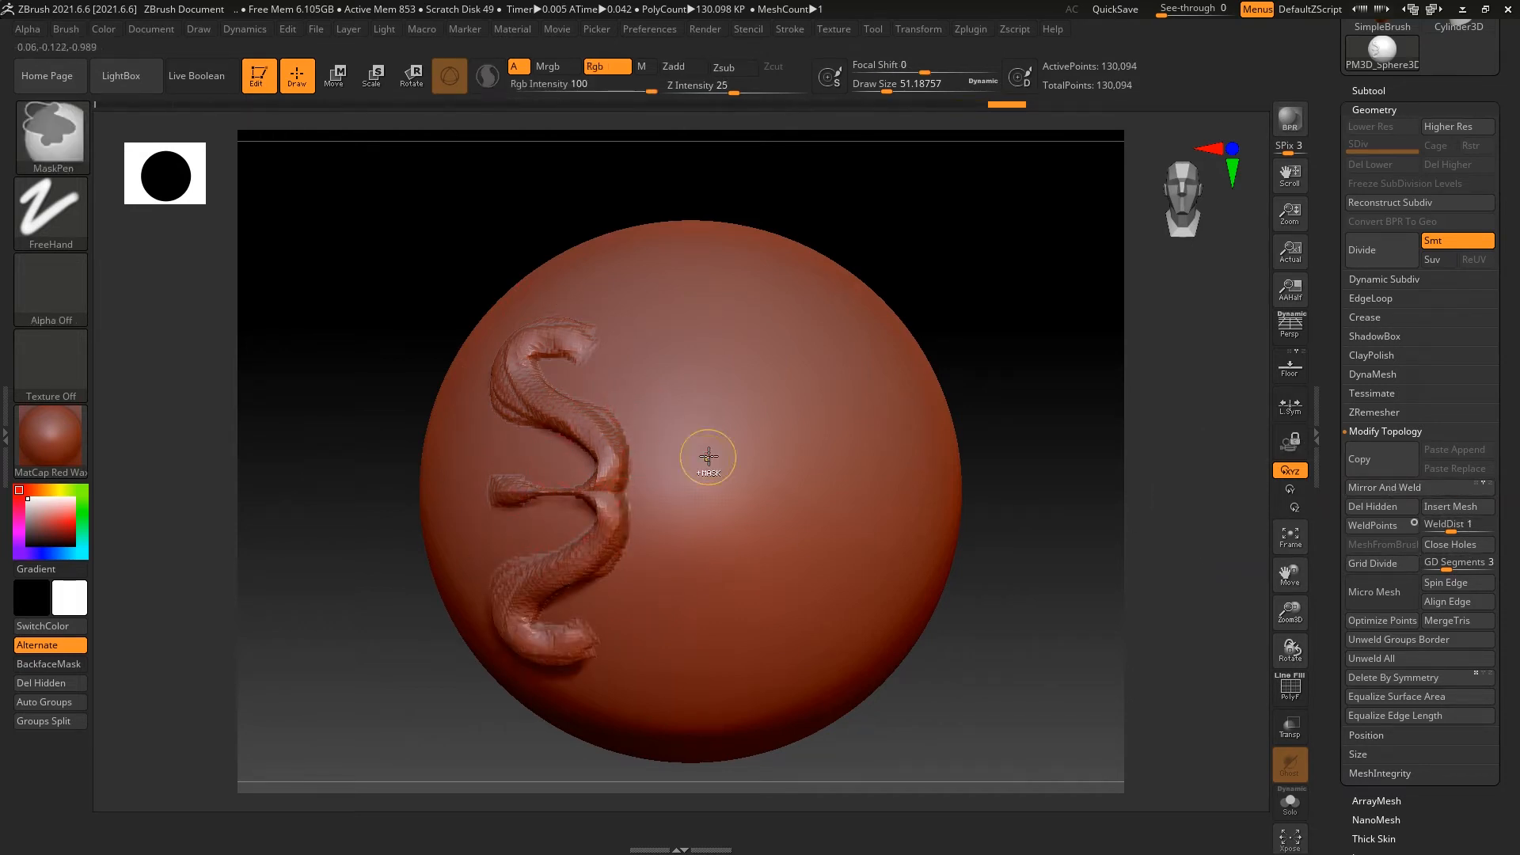
pyautogui.hotkey('ctrl', 'z')
pyautogui.moveTo(1121, 459); pyautogui.dragTo(1236, 470)
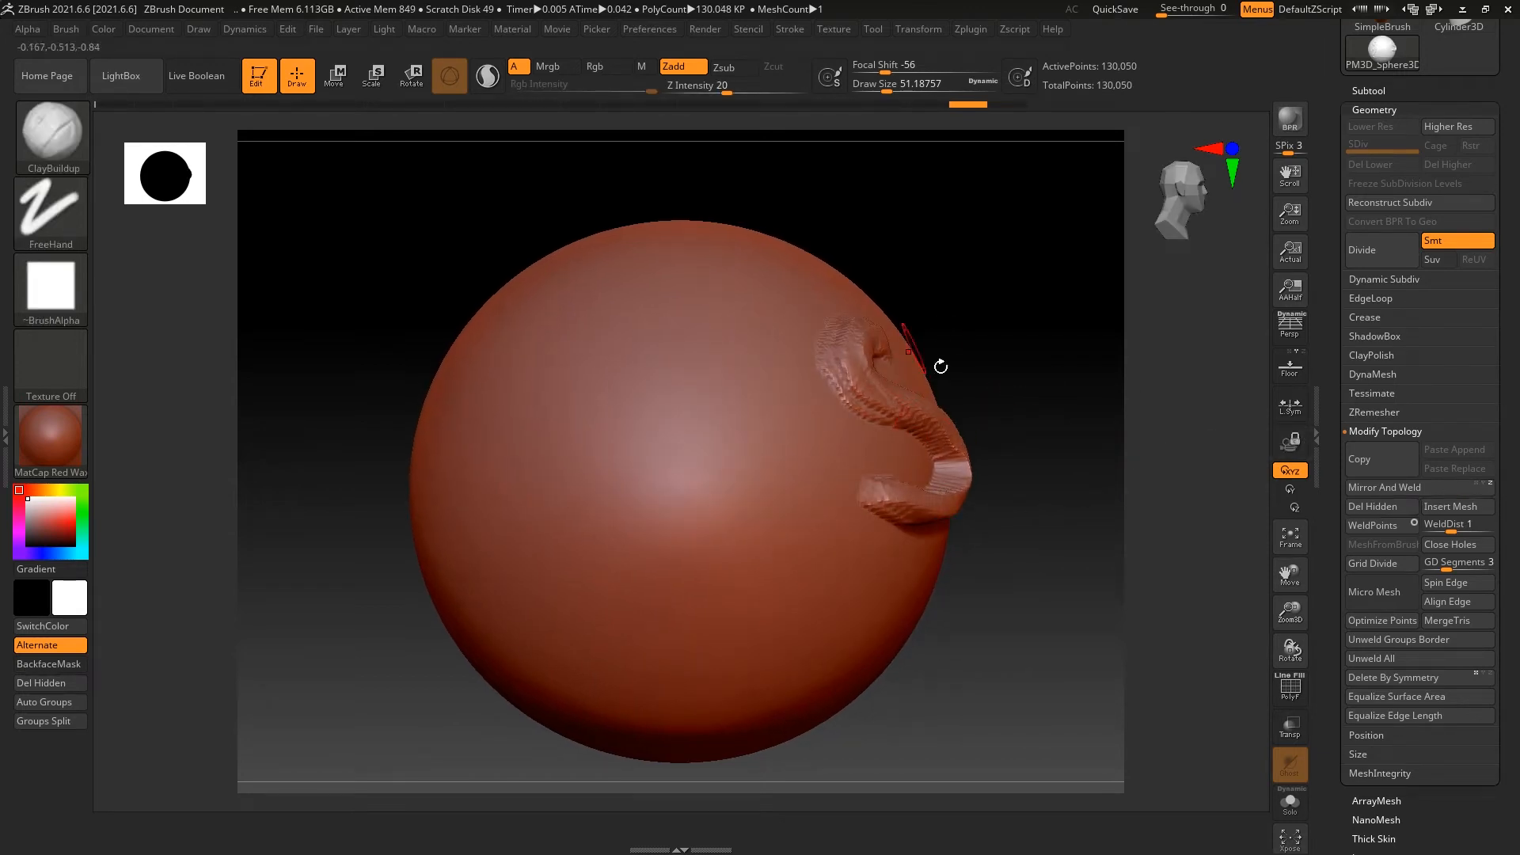
pyautogui.click(1419, 491)
pyautogui.moveTo(1235, 423); pyautogui.dragTo(1033, 422)
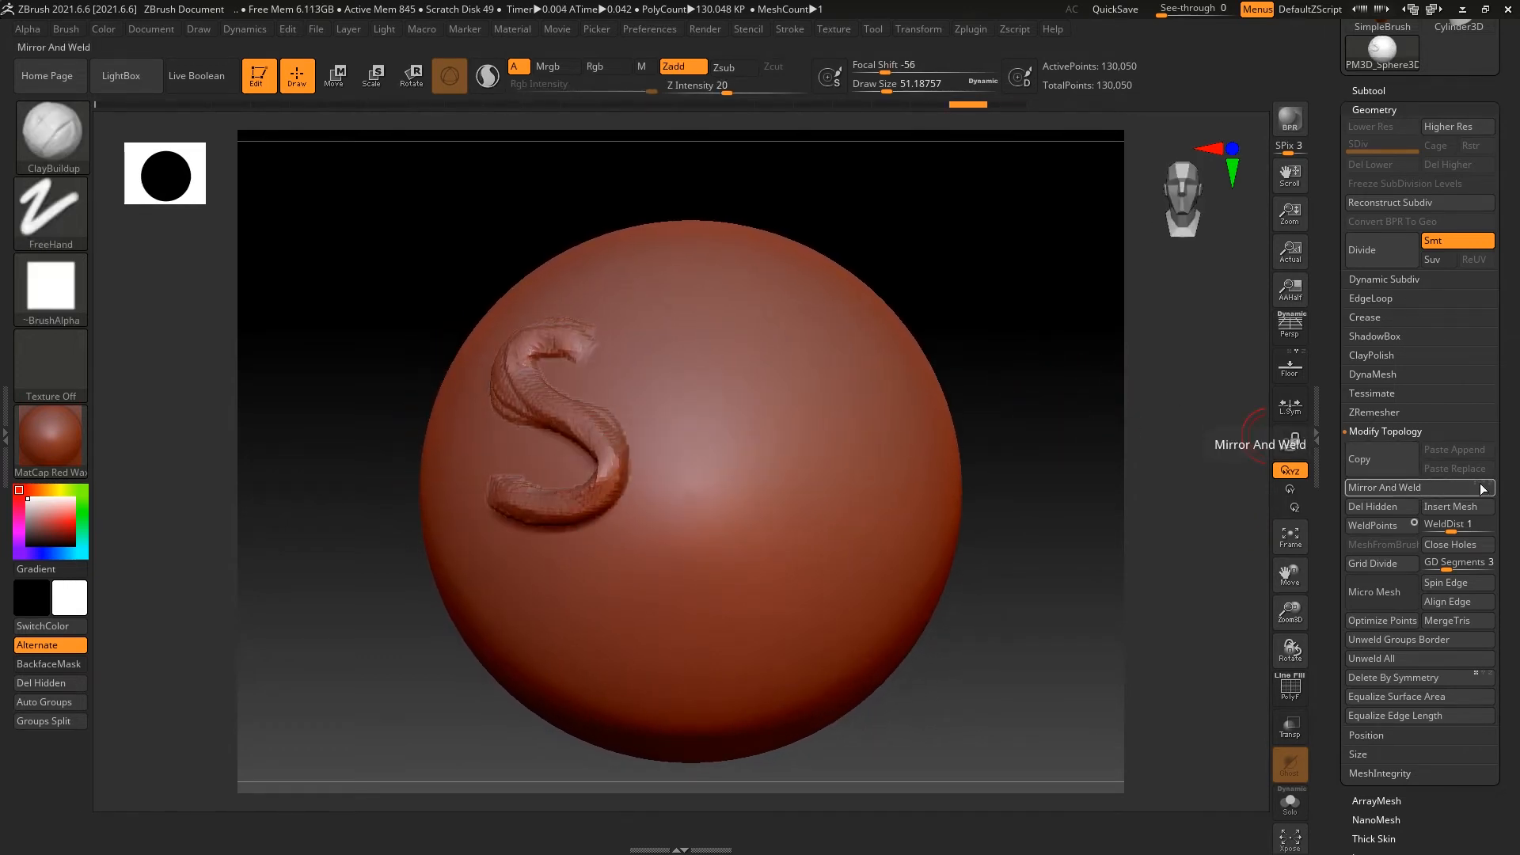
# Sculpt a letter Z beside the S with the ClayBuildup brush at a Draw Size of about 56.
pyautogui.press('s')
pyautogui.moveTo(787, 359)
pyautogui.mouseDown()
pyautogui.moveTo(790, 380)
pyautogui.moveTo(817, 384)
pyautogui.moveTo(726, 374)
pyautogui.moveTo(863, 371)
pyautogui.moveTo(735, 487)
pyautogui.moveTo(891, 485)
pyautogui.mouseUp()
pyautogui.hotkey('ctrl', 'z')
pyautogui.press('s')
pyautogui.moveTo(748, 481); pyautogui.dragTo(877, 482)
pyautogui.moveTo(756, 477)
pyautogui.mouseDown()
pyautogui.moveTo(861, 369)
pyautogui.moveTo(735, 366)
pyautogui.mouseUp()
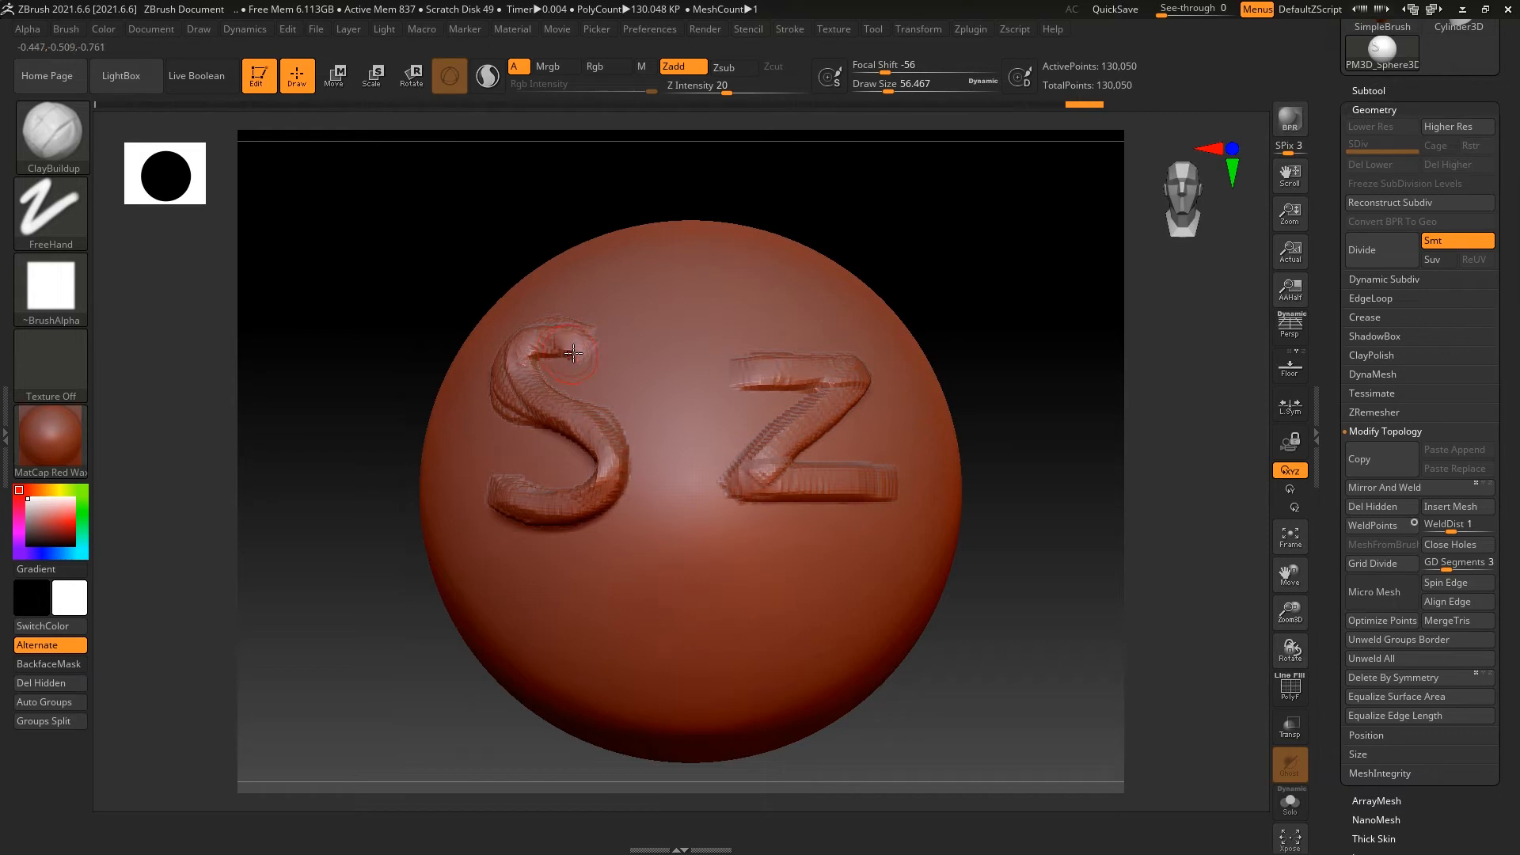
# Open the Deformation options and flip the sphere with the S and Z along the X axis using Mirror.
pyautogui.moveTo(1501, 498); pyautogui.dragTo(1498, 388)
pyautogui.moveTo(1446, 547); pyautogui.dragTo(1441, 432)
pyautogui.click(1393, 422)
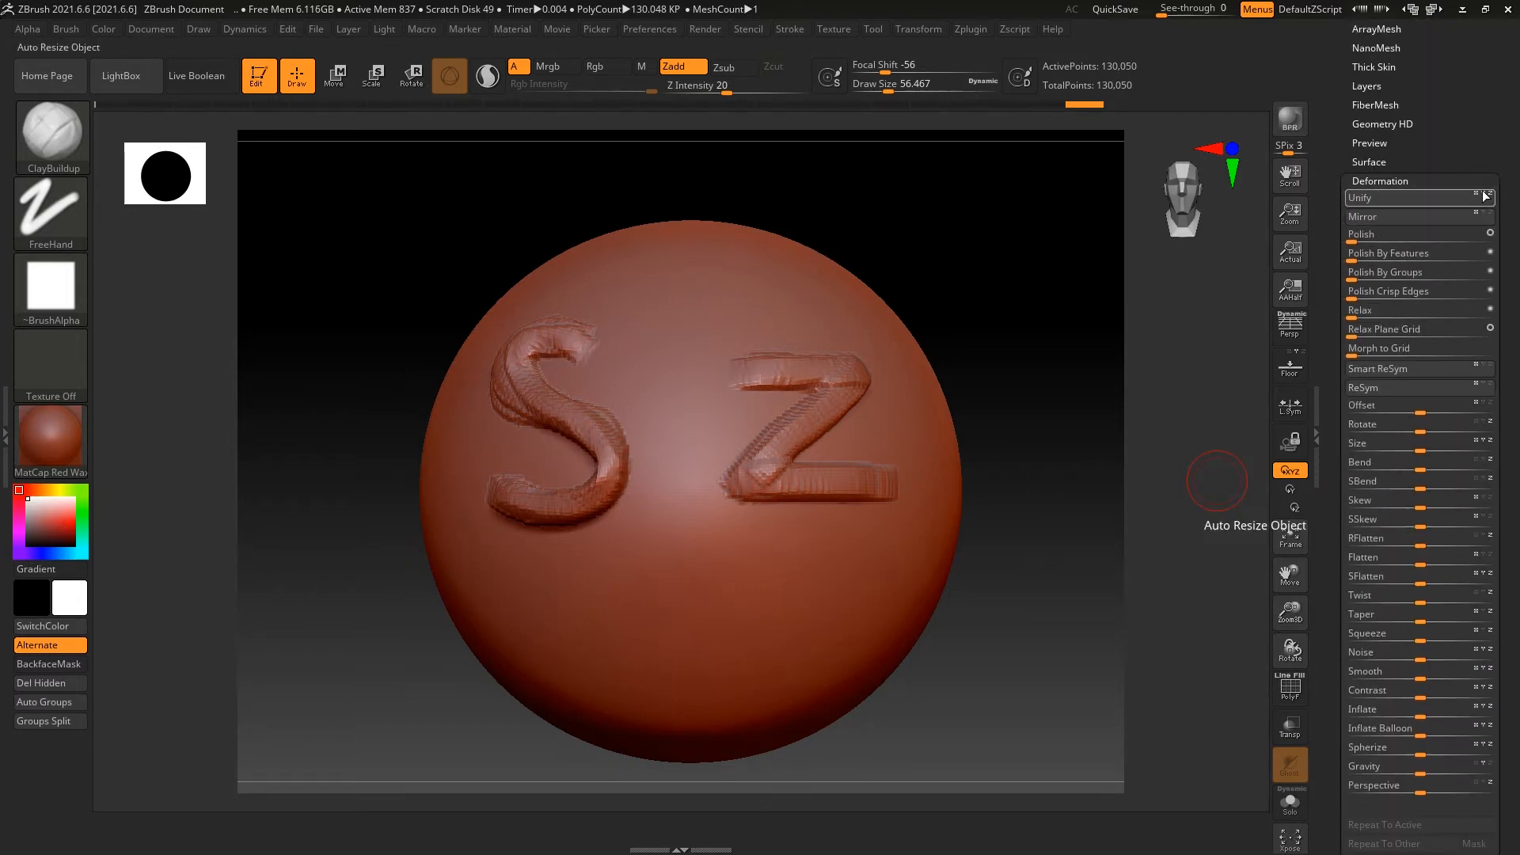
pyautogui.moveTo(1477, 161); pyautogui.dragTo(1475, 189)
pyautogui.click(1434, 244)
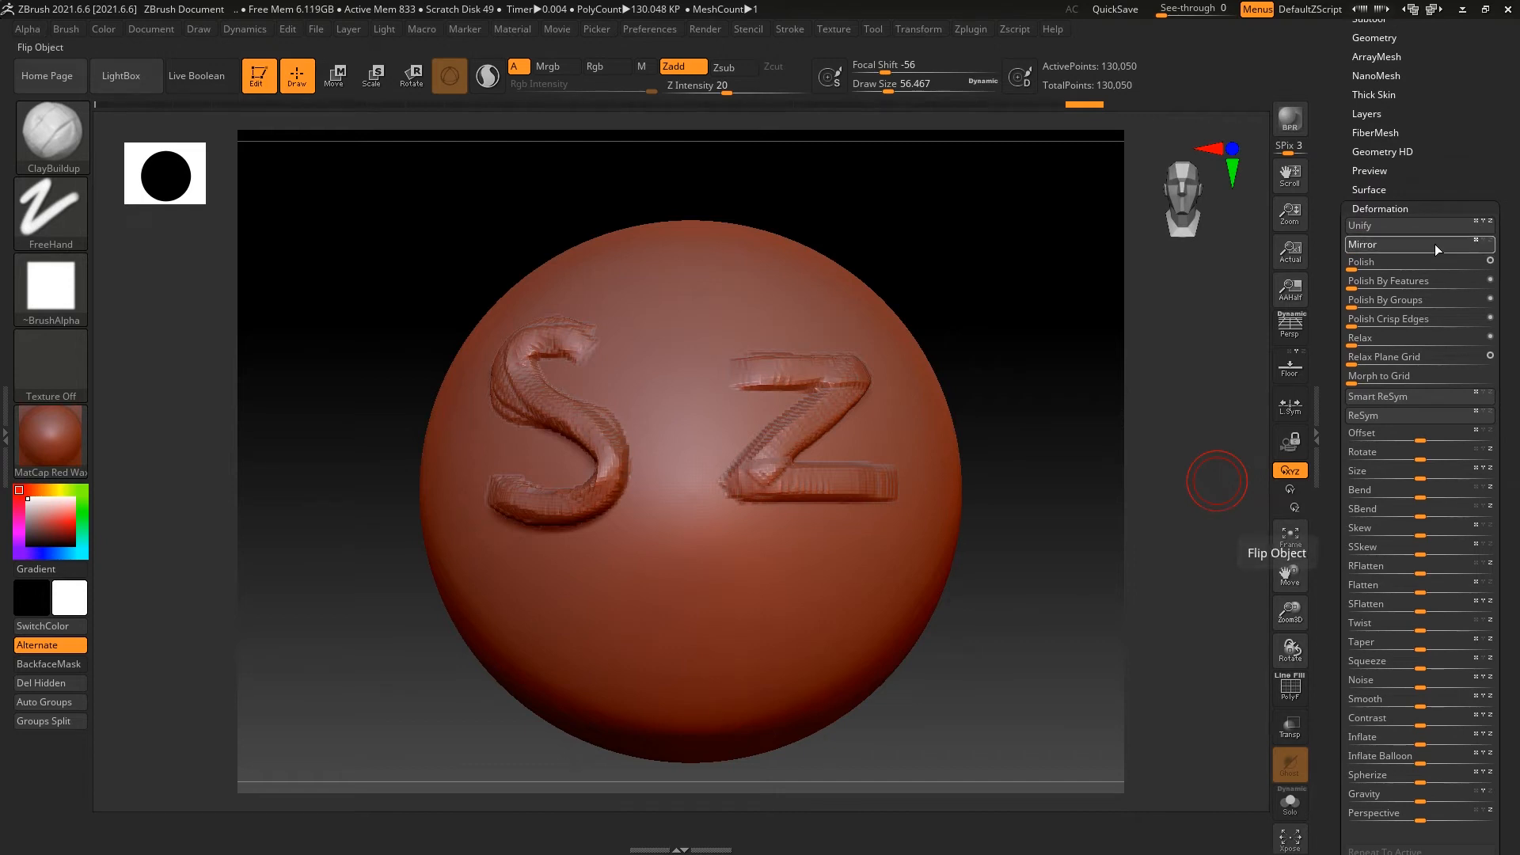
pyautogui.moveTo(1067, 303); pyautogui.dragTo(1223, 268)
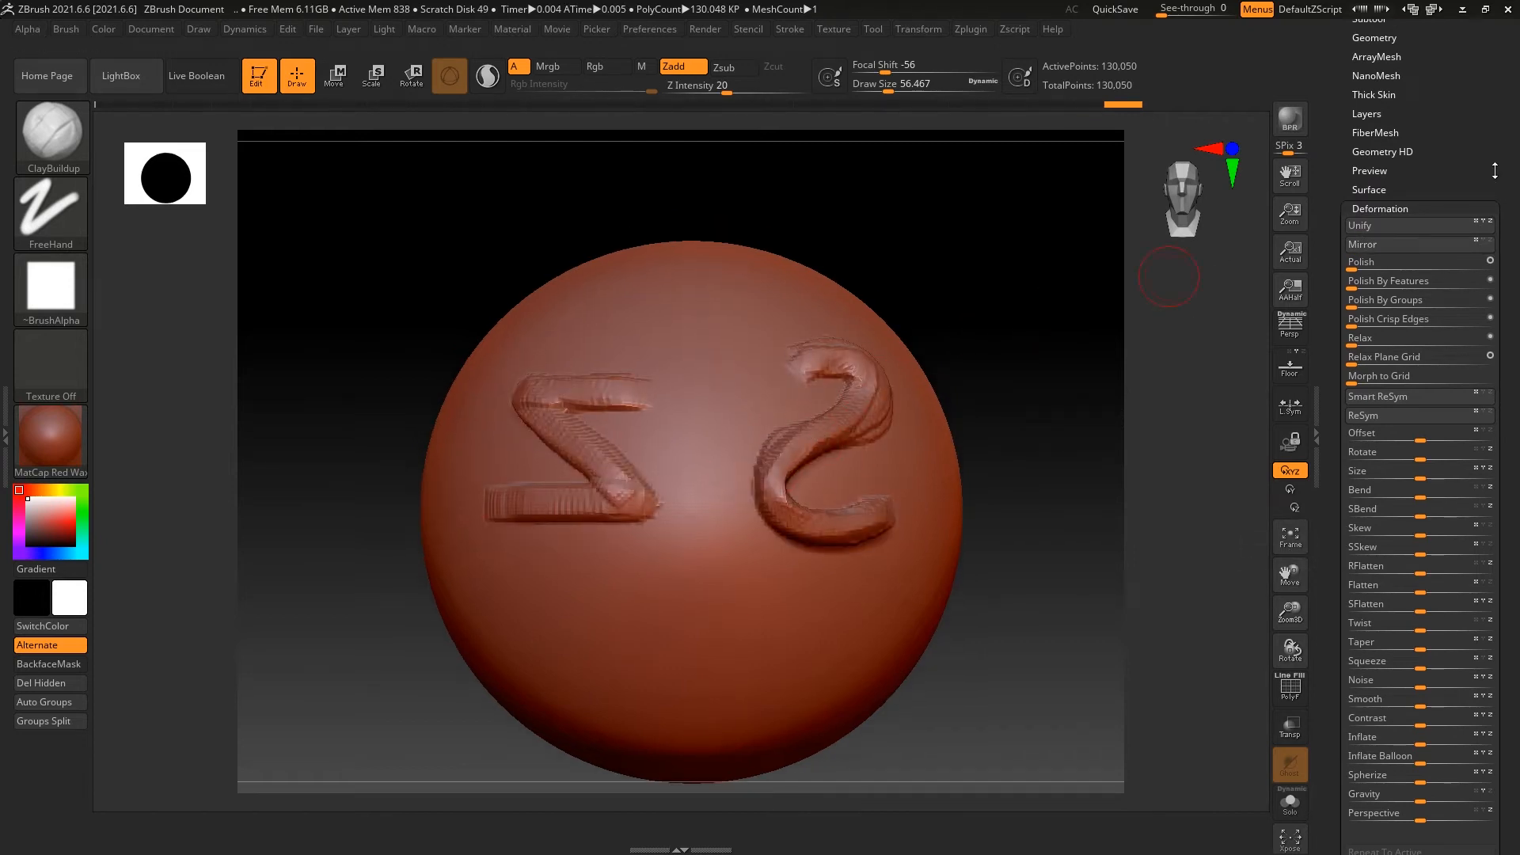
# Return to the Geometry options and apply Mirror And Weld along the X axis to the flipped sphere.
pyautogui.scroll(3, 1357, 142)
pyautogui.click(1376, 112)
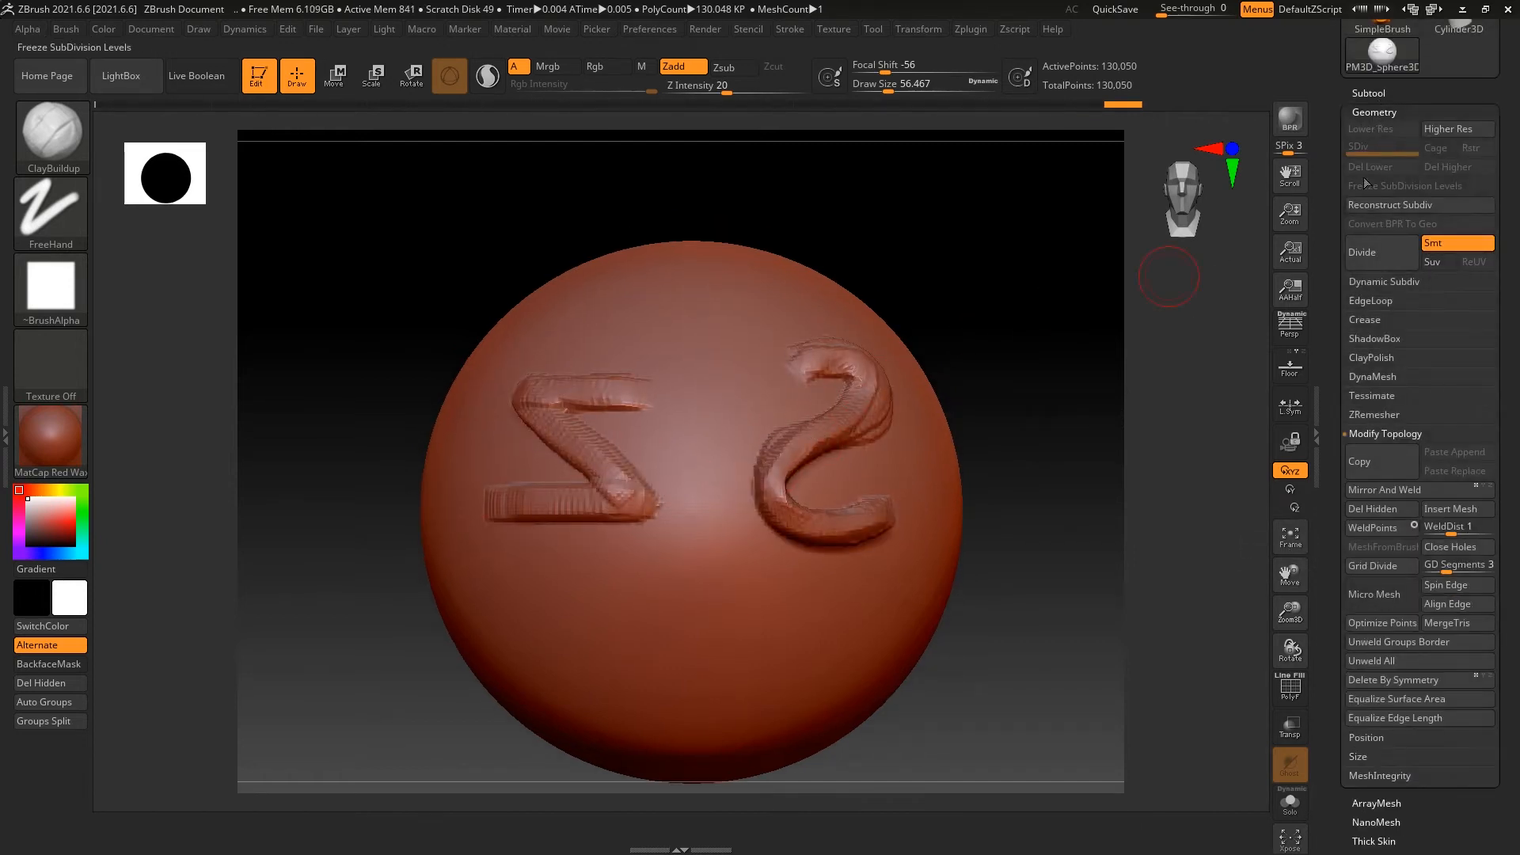
pyautogui.click(1406, 495)
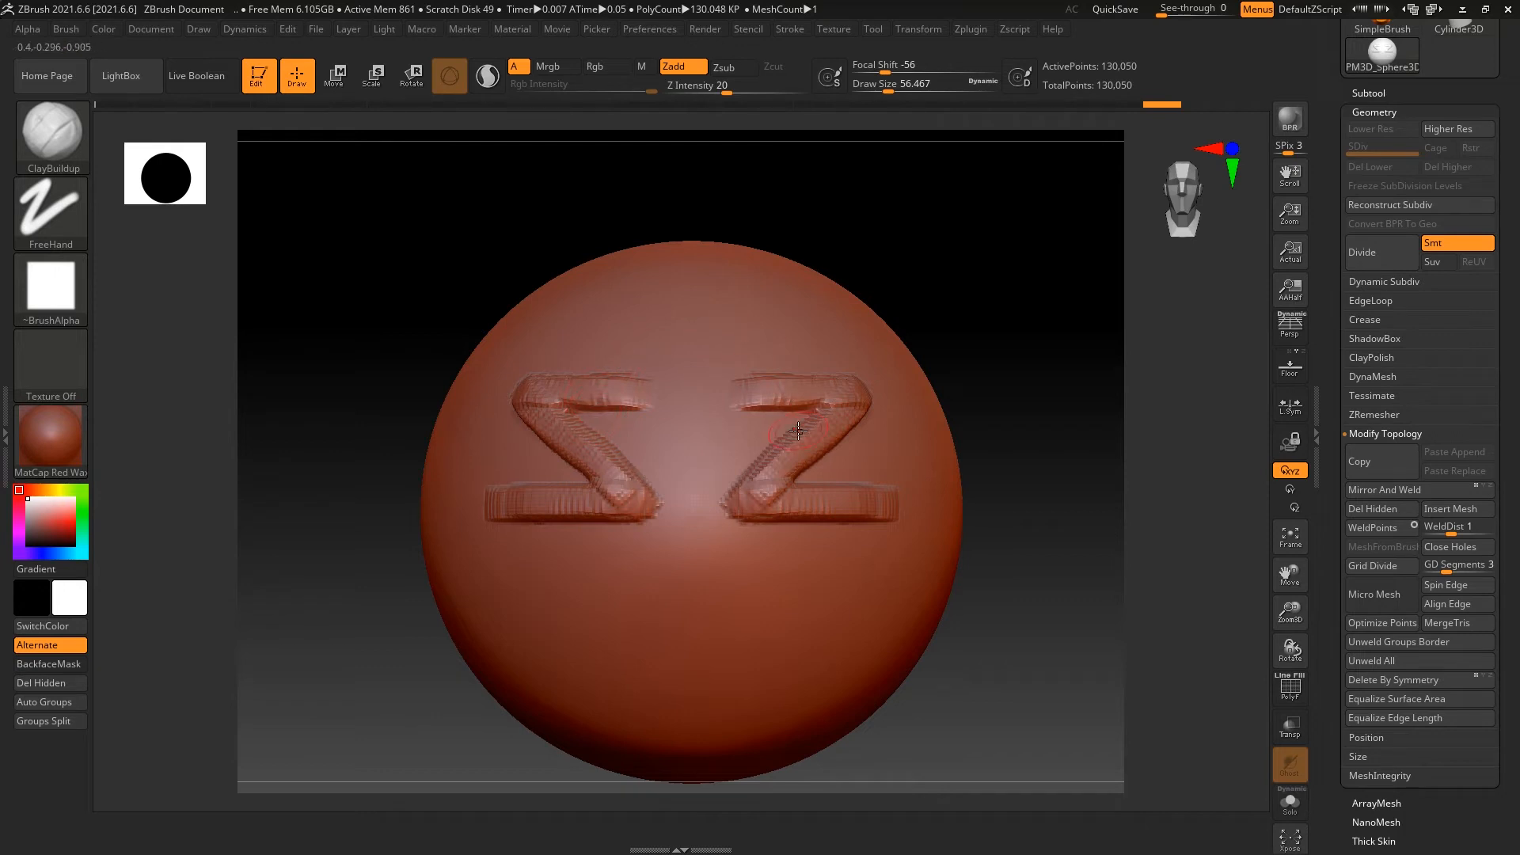
pyautogui.moveTo(1505, 468); pyautogui.dragTo(1502, 423)
pyautogui.moveTo(1500, 343); pyautogui.dragTo(1510, 443)
pyautogui.scroll(-5, 1397, 427)
pyautogui.scroll(10, 1389, 436)
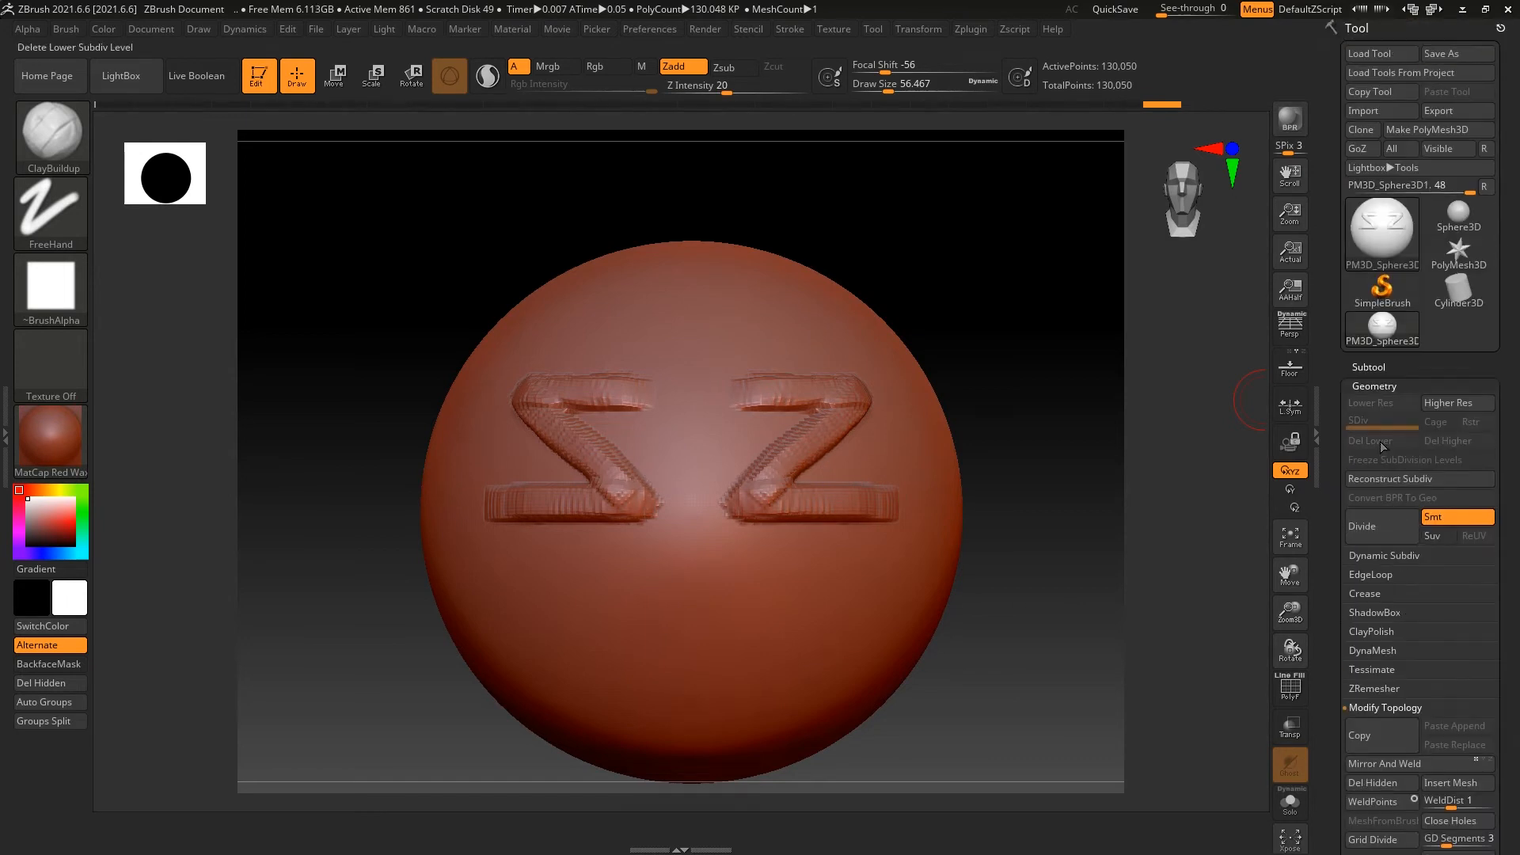
pyautogui.scroll(-4, 1472, 515)
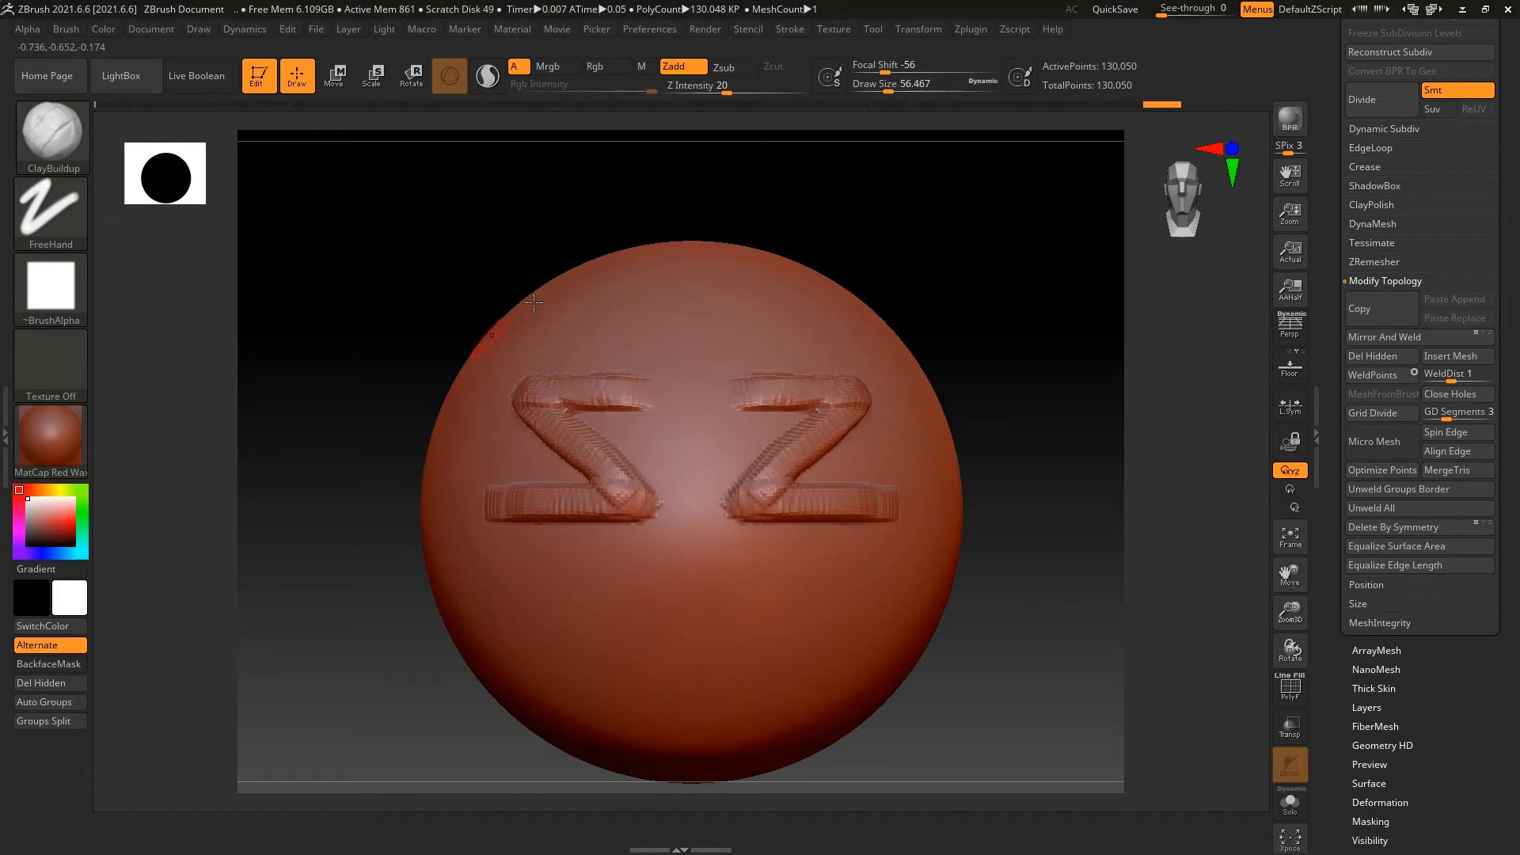
pyautogui.moveTo(991, 328); pyautogui.dragTo(1049, 329)
pyautogui.keyDown('shift'); pyautogui.moveTo(920, 401); pyautogui.dragTo(898, 394); pyautogui.keyUp('shift')
# Undo the X-axis Mirror And Weld and flip the sphere along the Y axis with Deformation's Mirror.
pyautogui.moveTo(1514, 352); pyautogui.dragTo(1516, 272)
pyautogui.moveTo(1503, 486); pyautogui.dragTo(1506, 412)
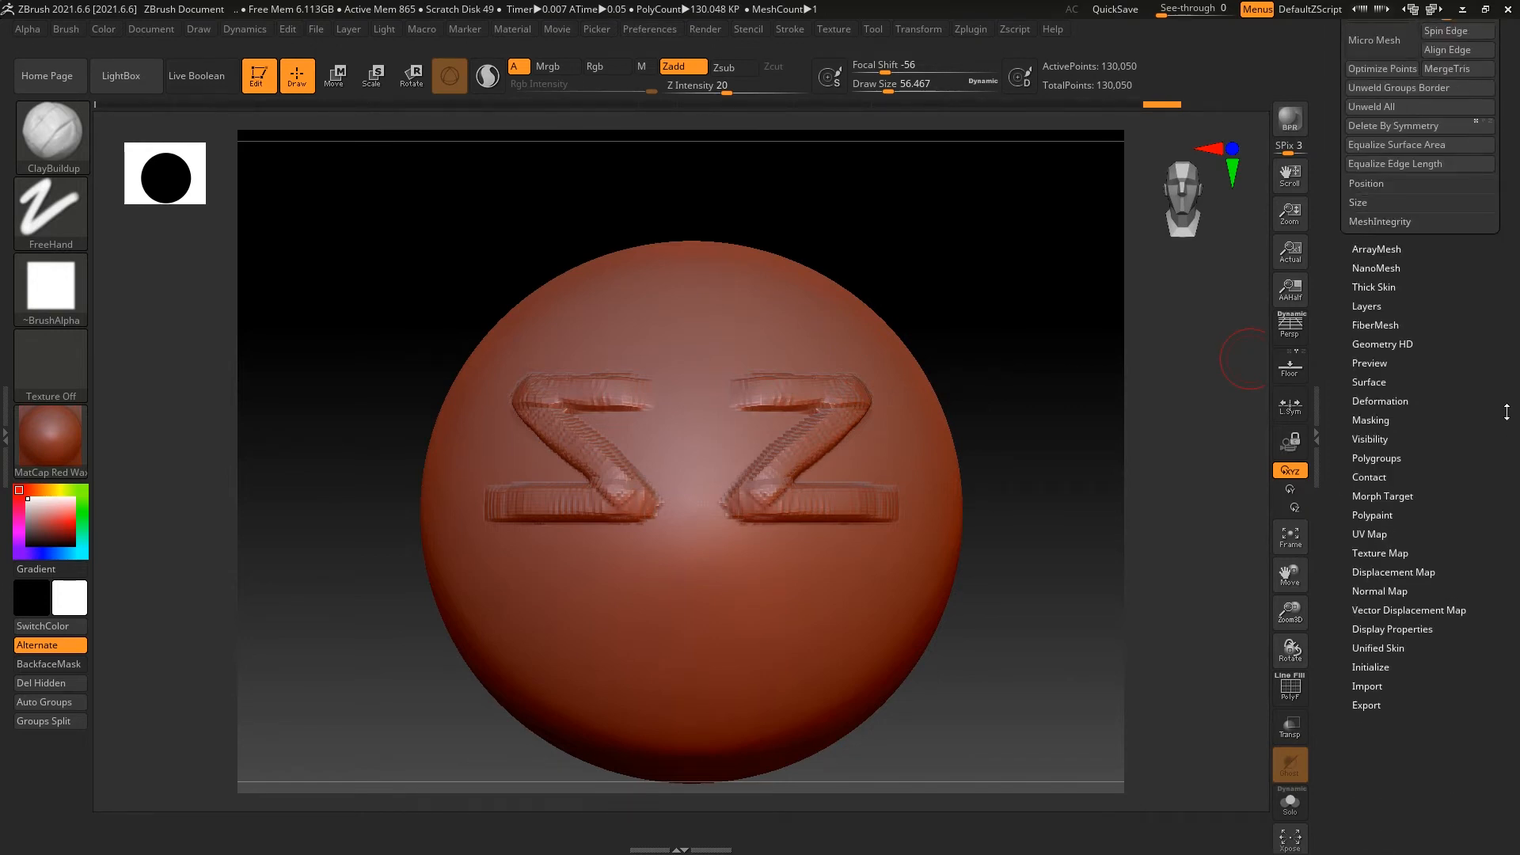
pyautogui.click(1400, 402)
pyautogui.moveTo(1497, 271); pyautogui.dragTo(1493, 432)
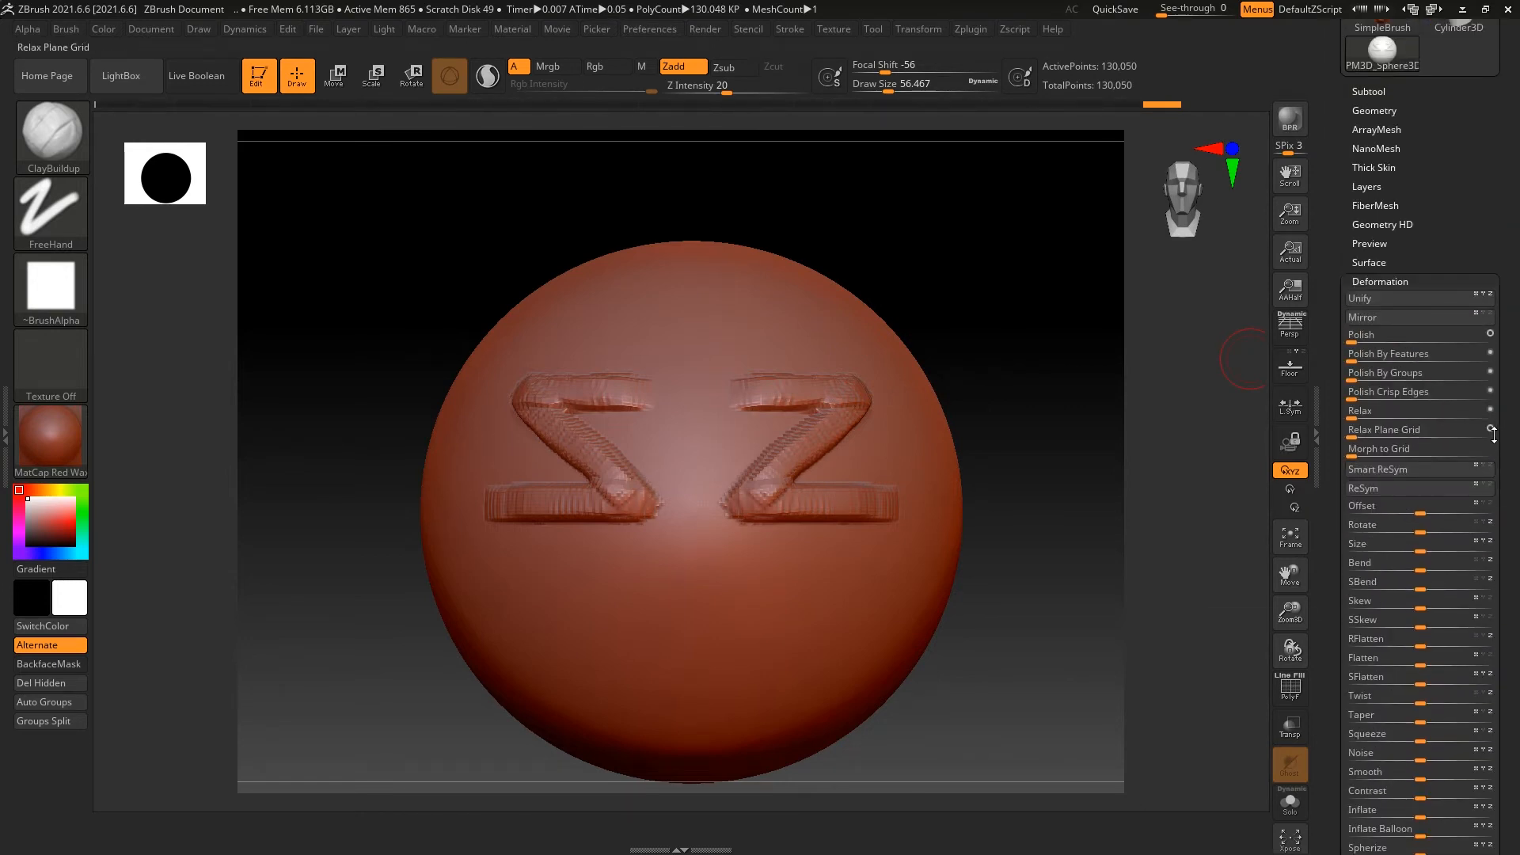
pyautogui.click(1471, 316)
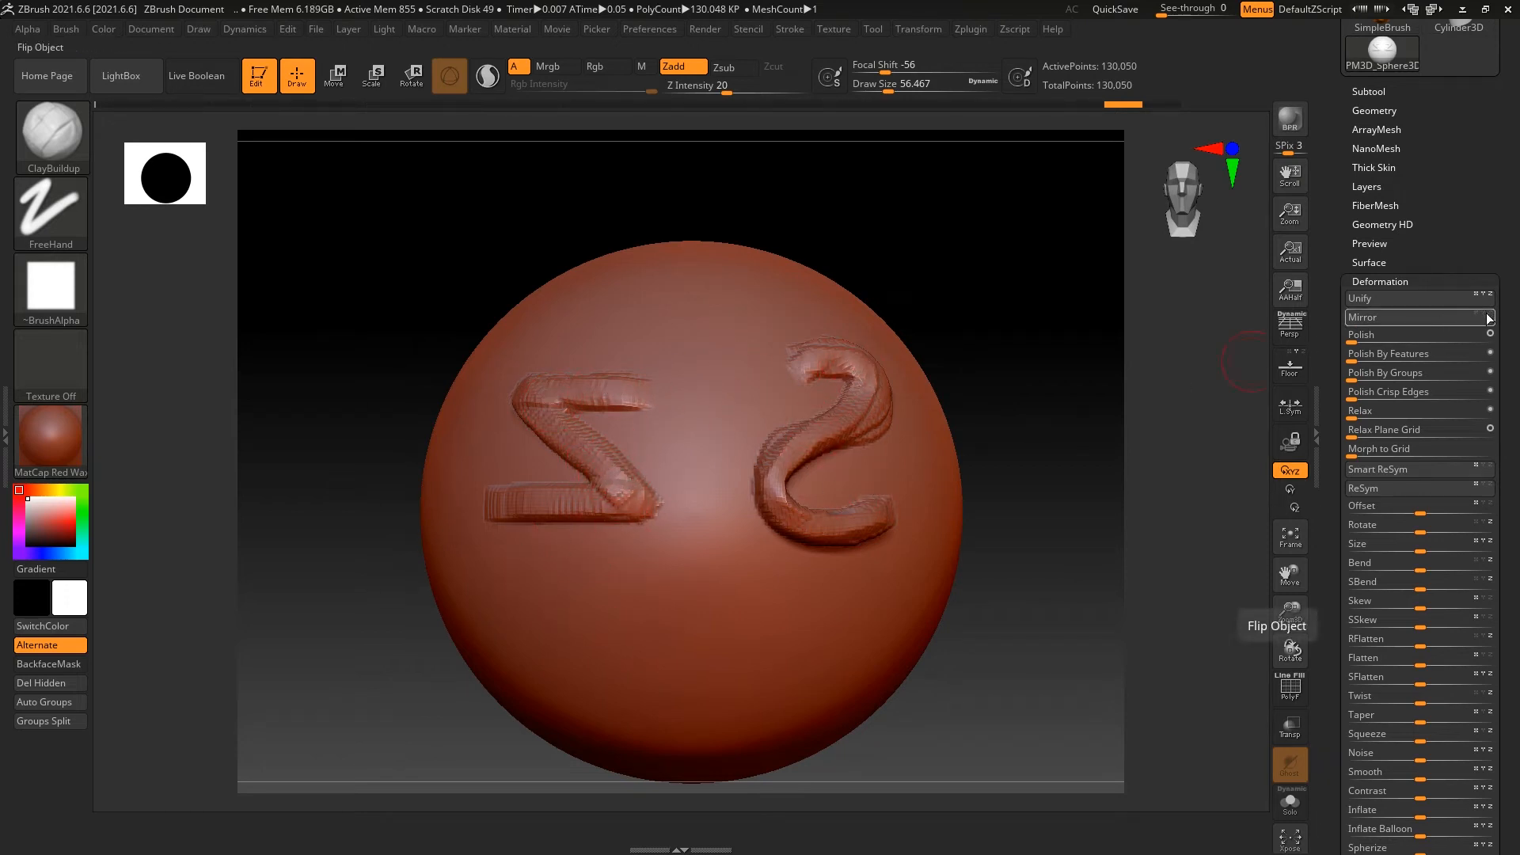
pyautogui.click(1385, 315)
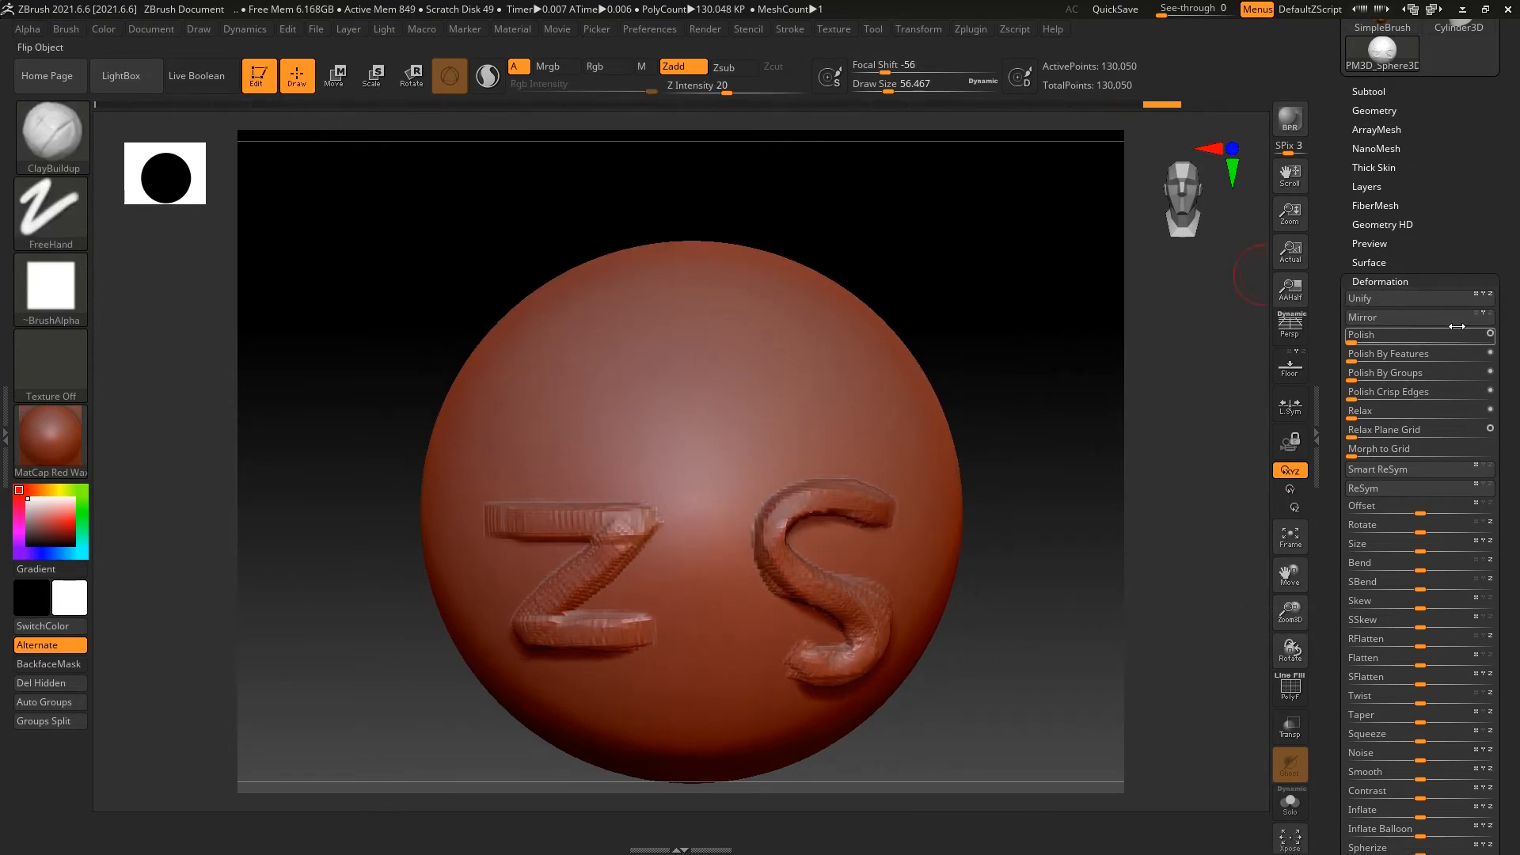
# Try the Geometry options' Mirror And Weld on the vertically flipped sphere, and undo it together with the Y-axis flip.
pyautogui.moveTo(1495, 196); pyautogui.dragTo(1477, 269)
pyautogui.click(1404, 174)
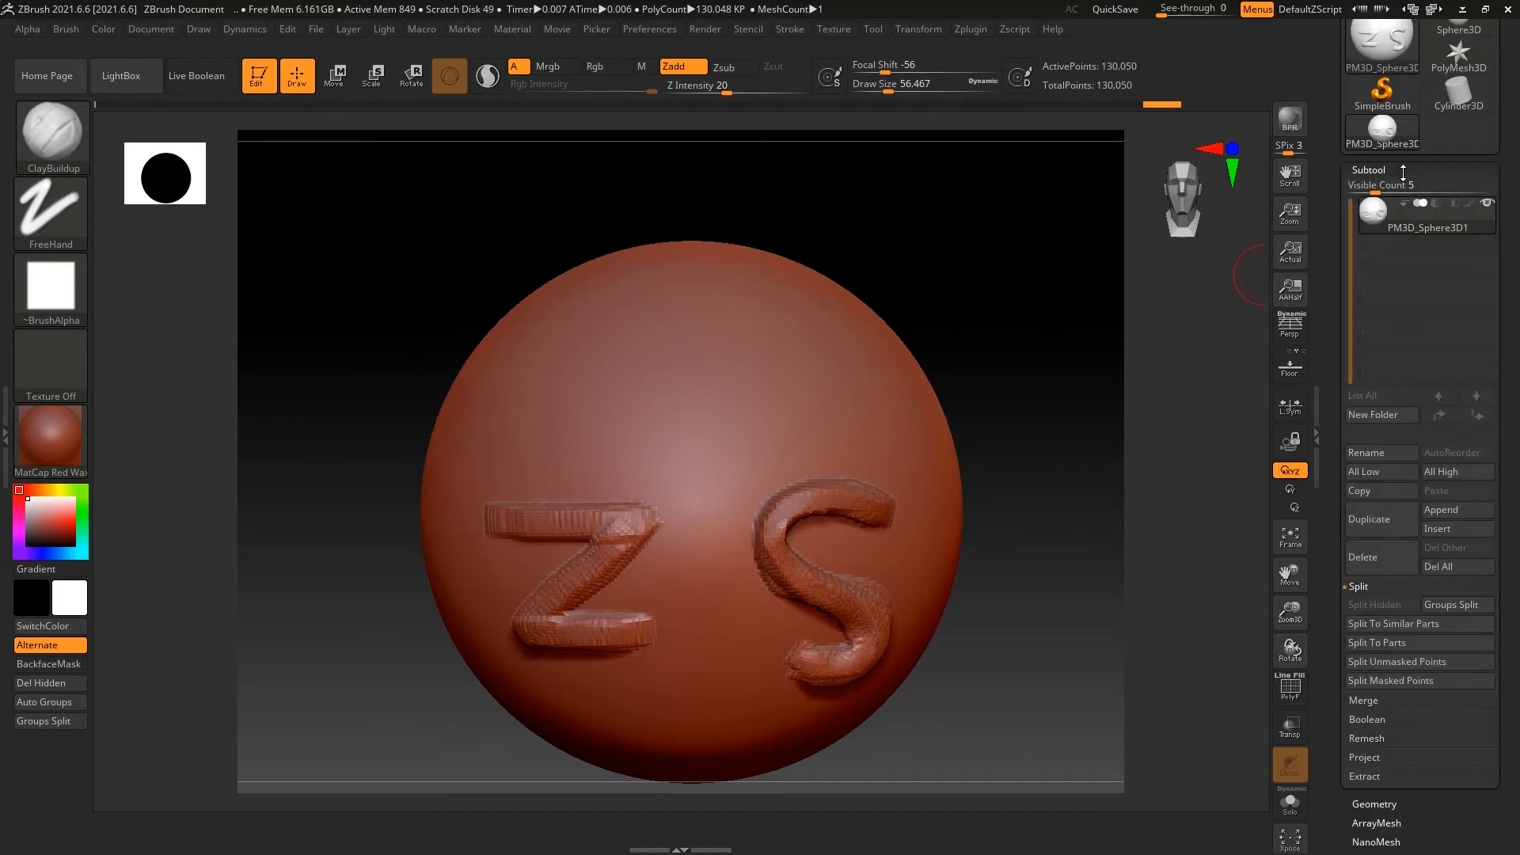
pyautogui.click(1398, 189)
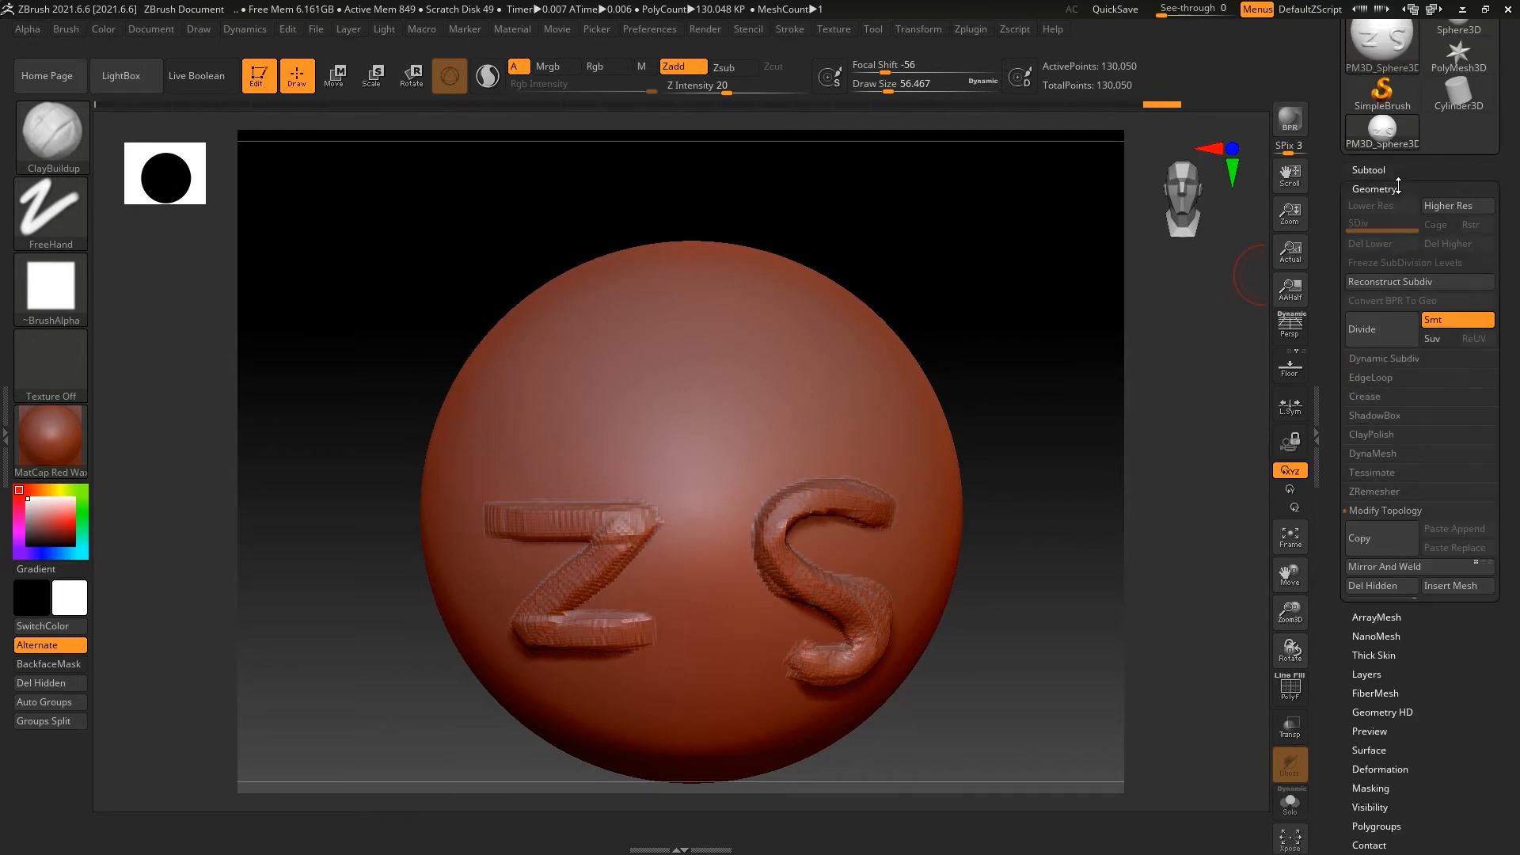
pyautogui.click(1478, 567)
pyautogui.hotkey('ctrl', 'z')
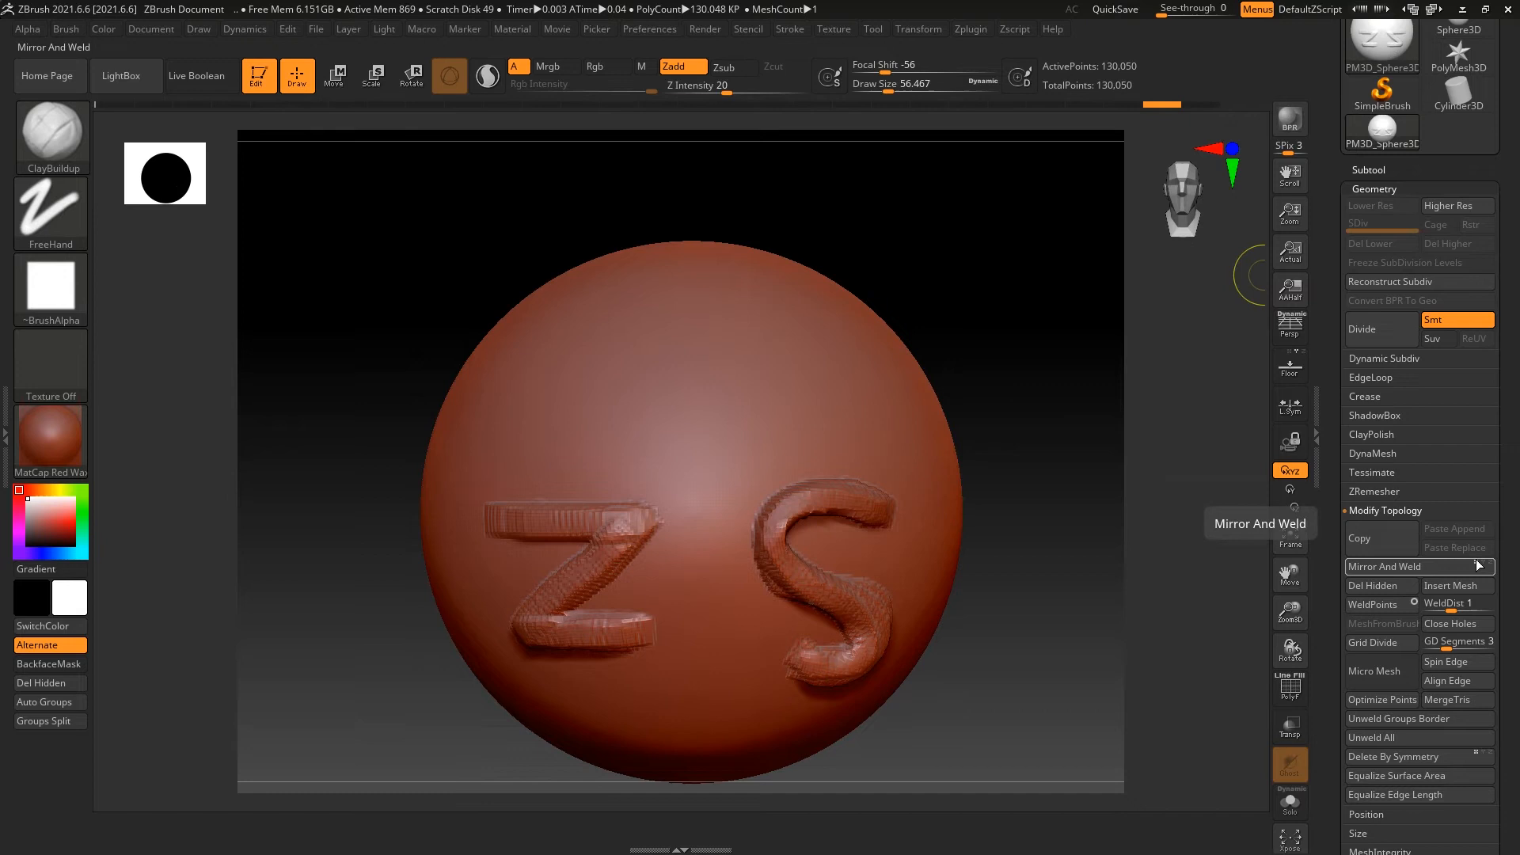
pyautogui.hotkey('ctrl', 'z')
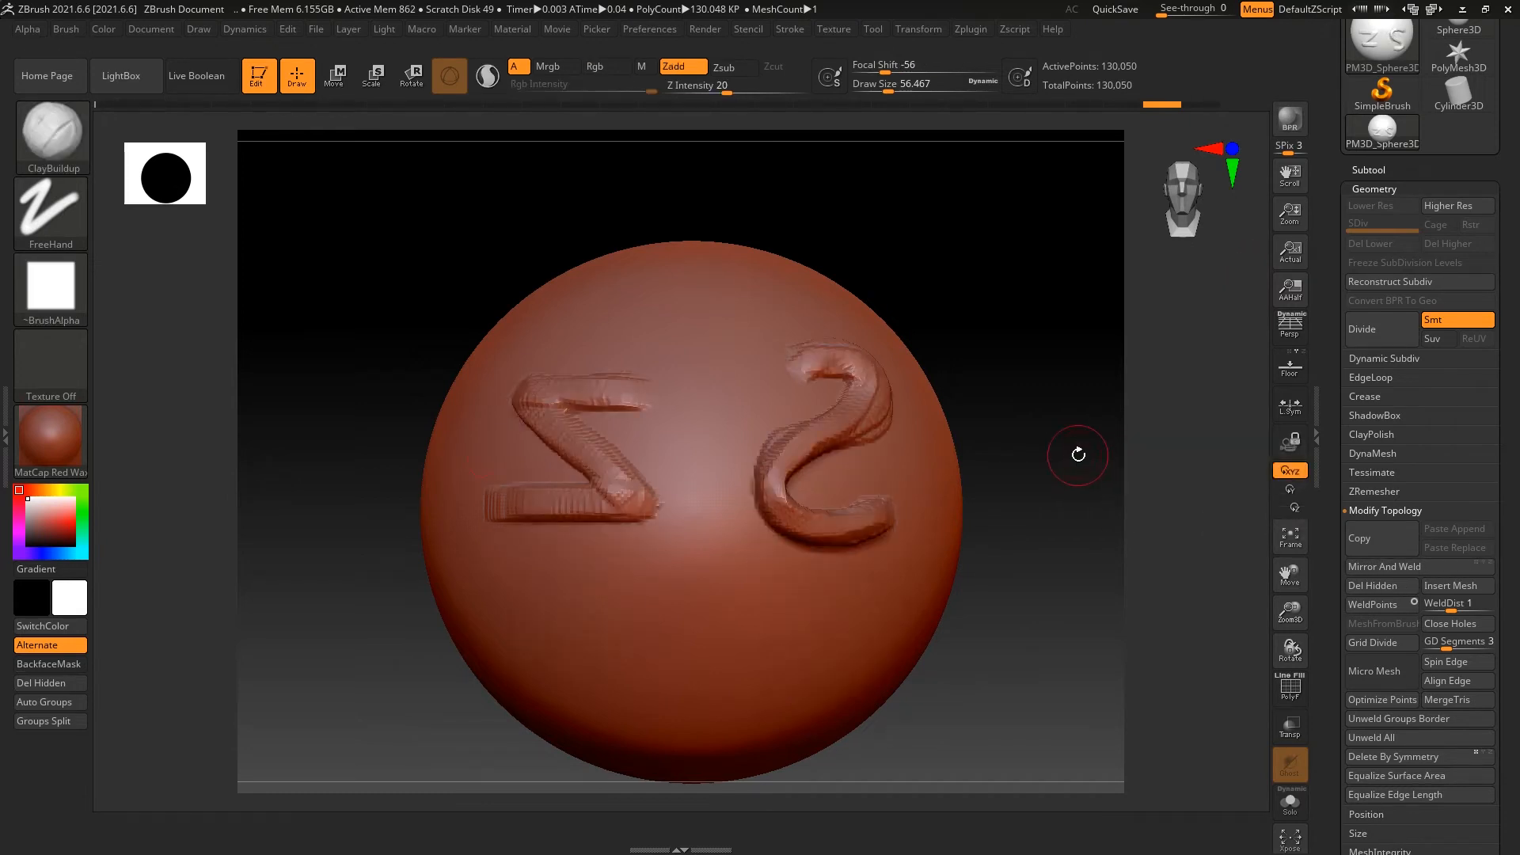
pyautogui.hotkey('ctrl', 'z')
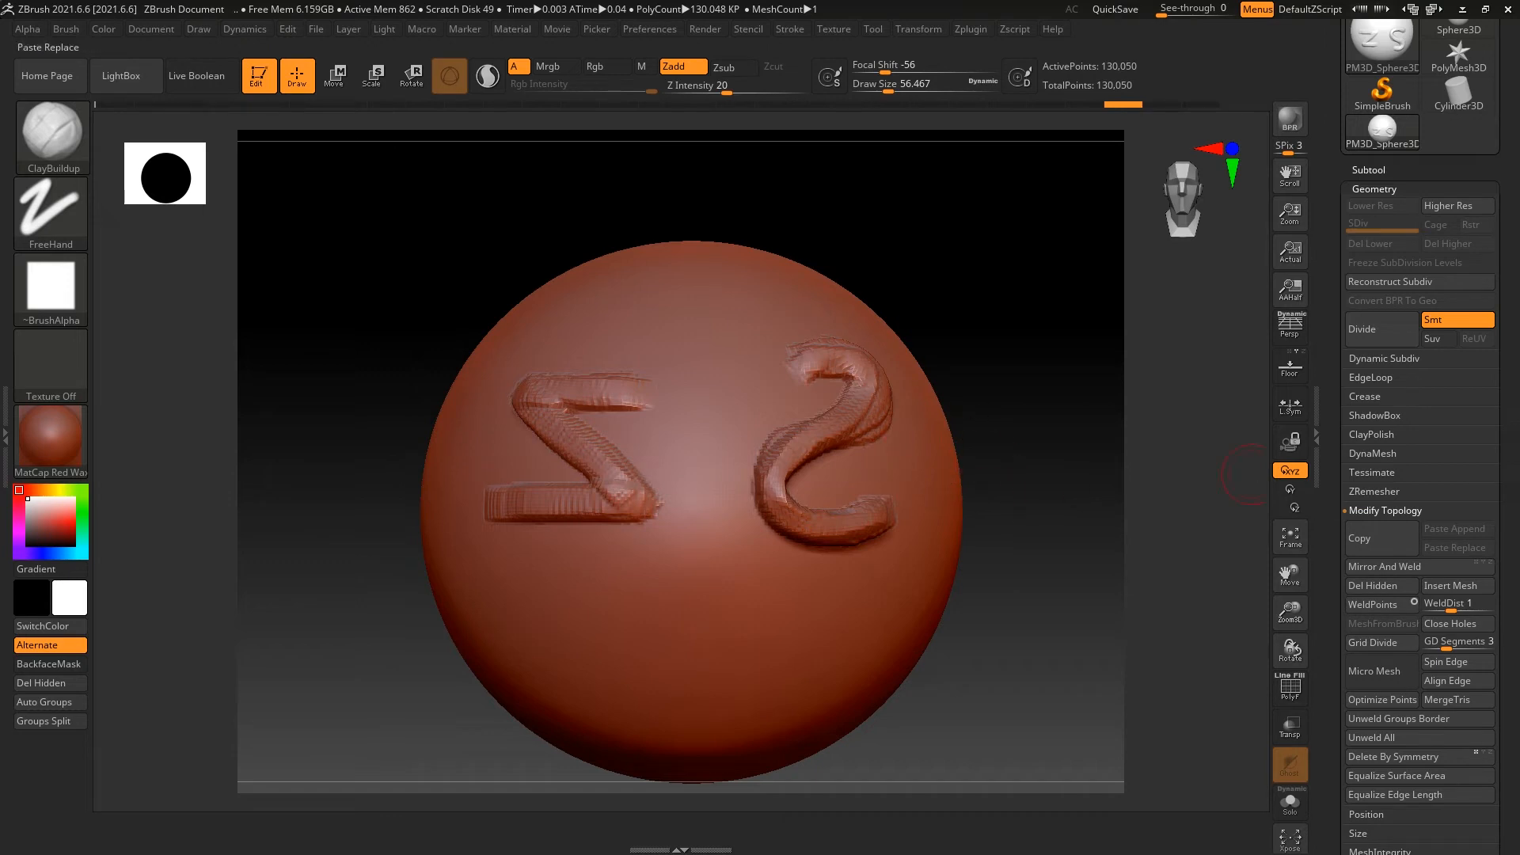
# Reopen the Deformation options and flip the sphere along the Y axis with Mirror.
pyautogui.scroll(-5, 1448, 515)
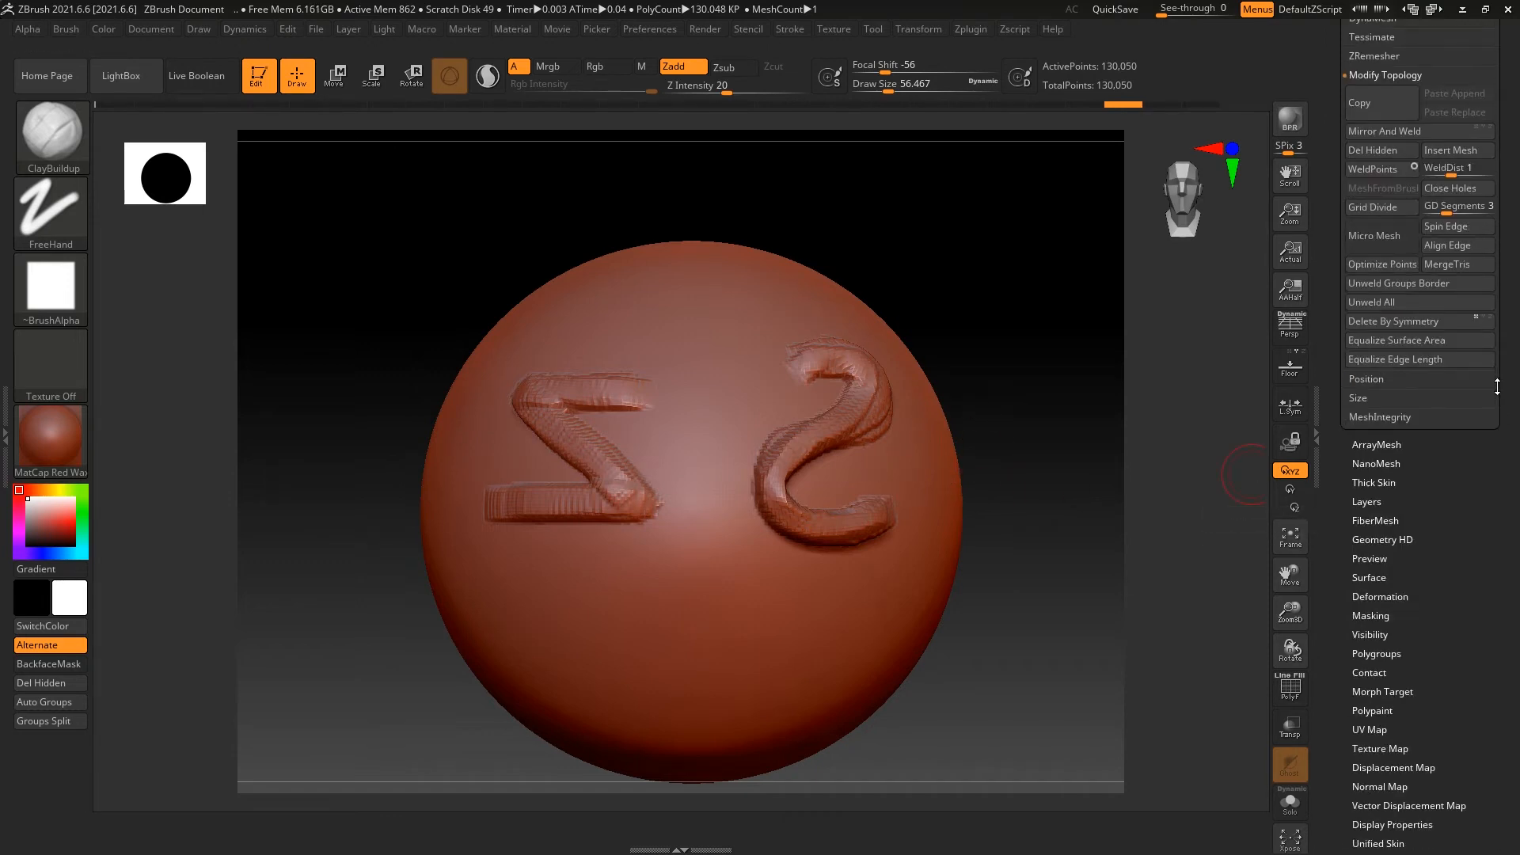
pyautogui.scroll(-3, 1403, 554)
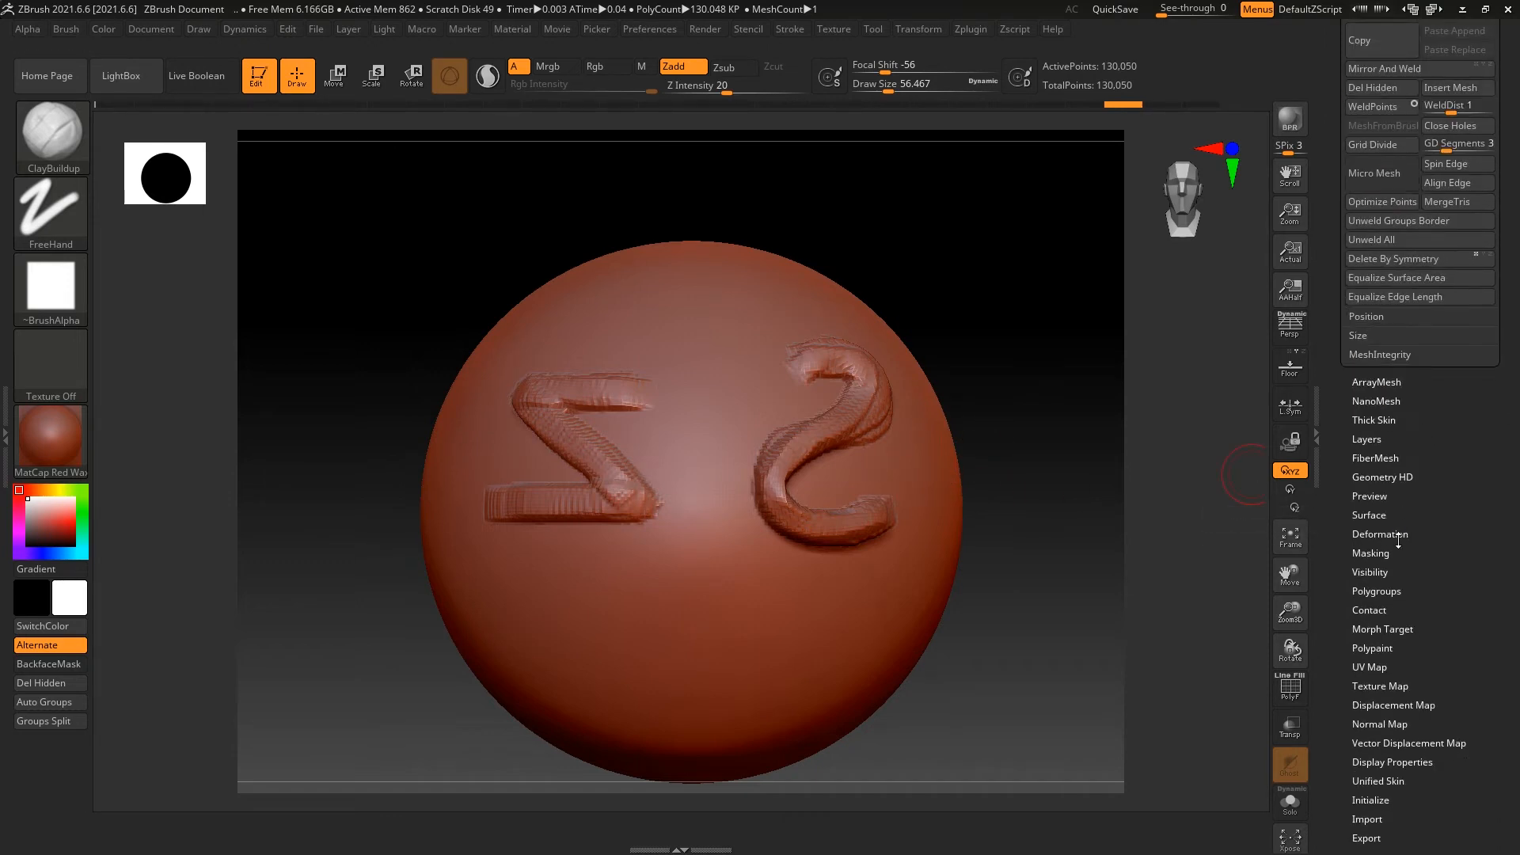
pyautogui.click(1398, 535)
pyautogui.scroll(4, 1459, 216)
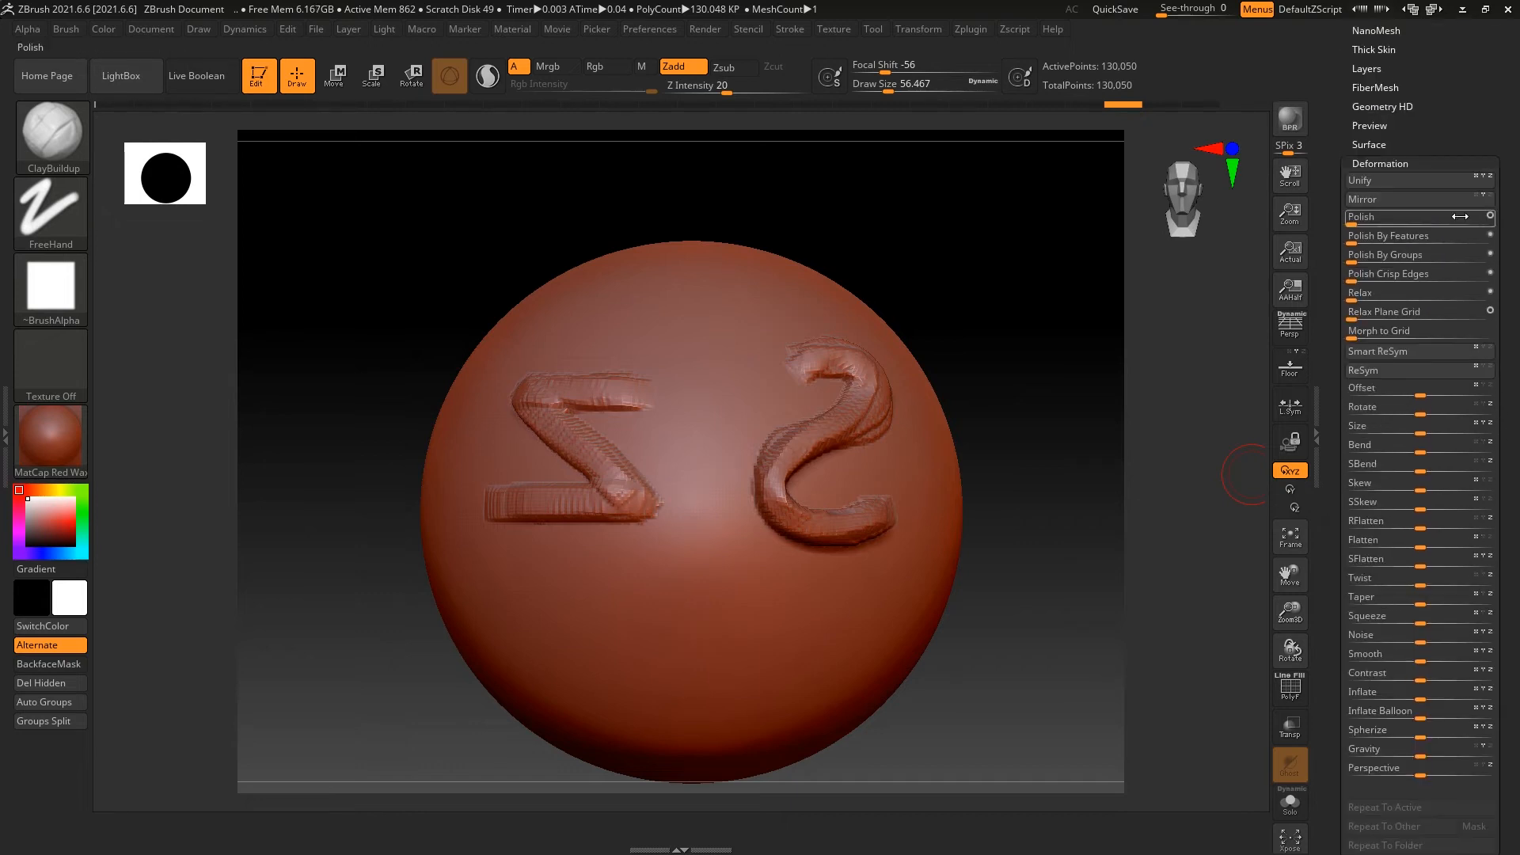
pyautogui.click(1457, 203)
# Reopen the Geometry options and apply Mirror And Weld along the Y axis to the flipped letters.
pyautogui.scroll(8, 1472, 291)
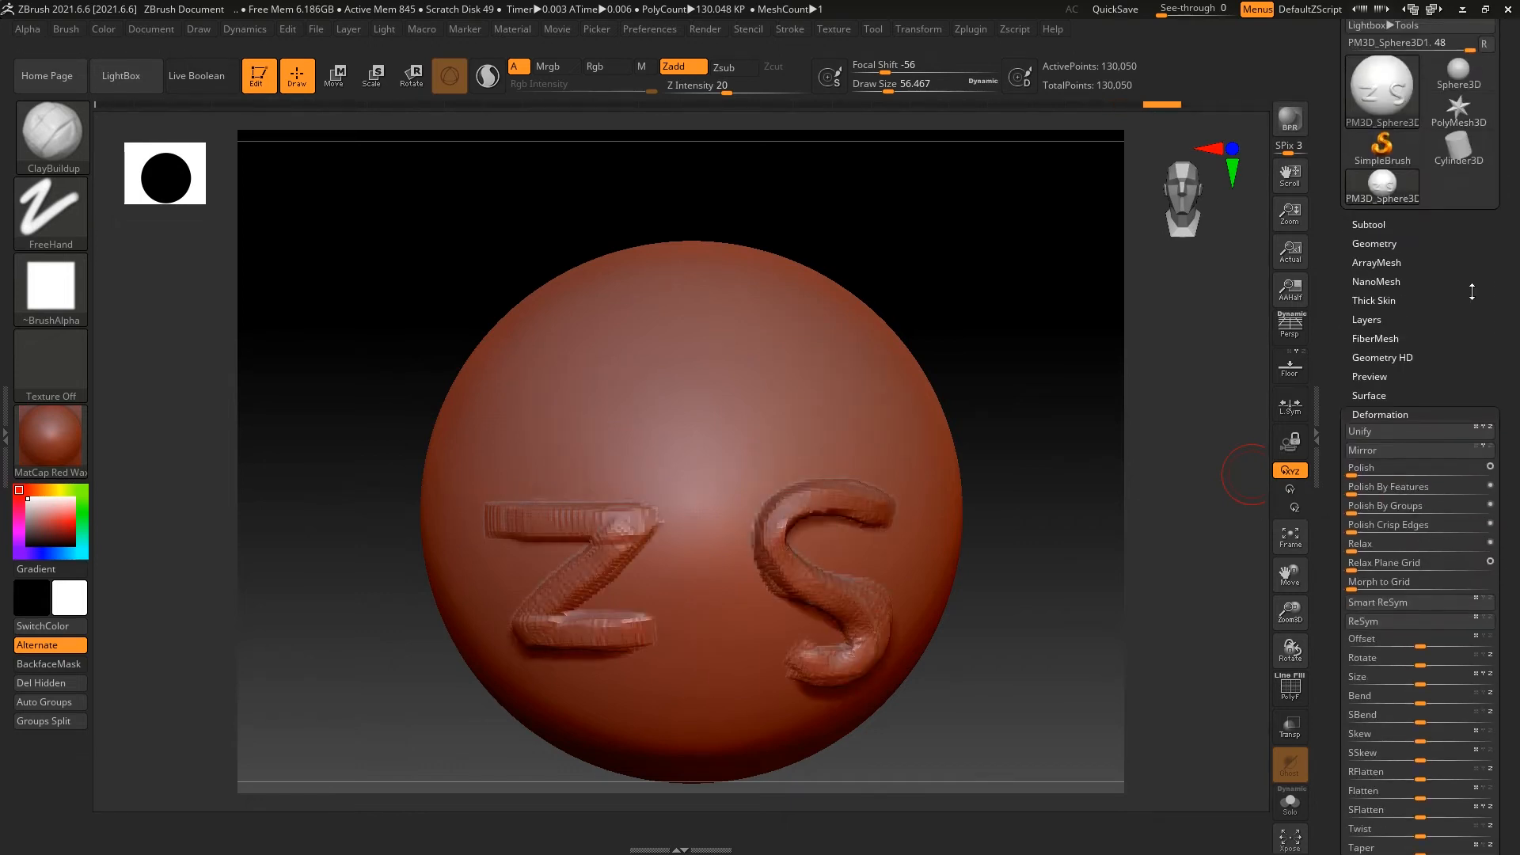
pyautogui.click(1399, 243)
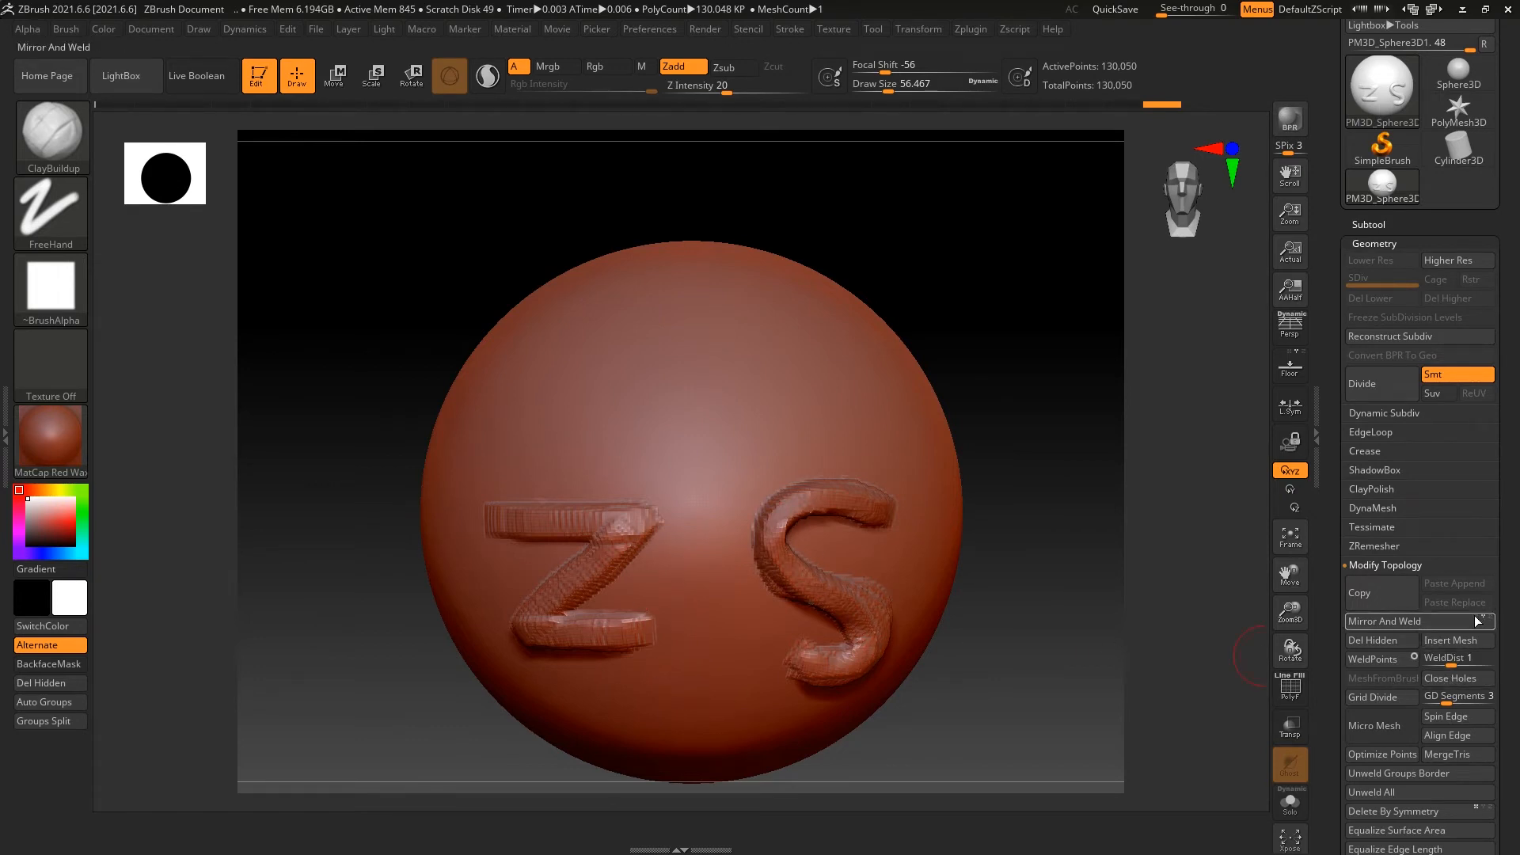
pyautogui.click(1404, 625)
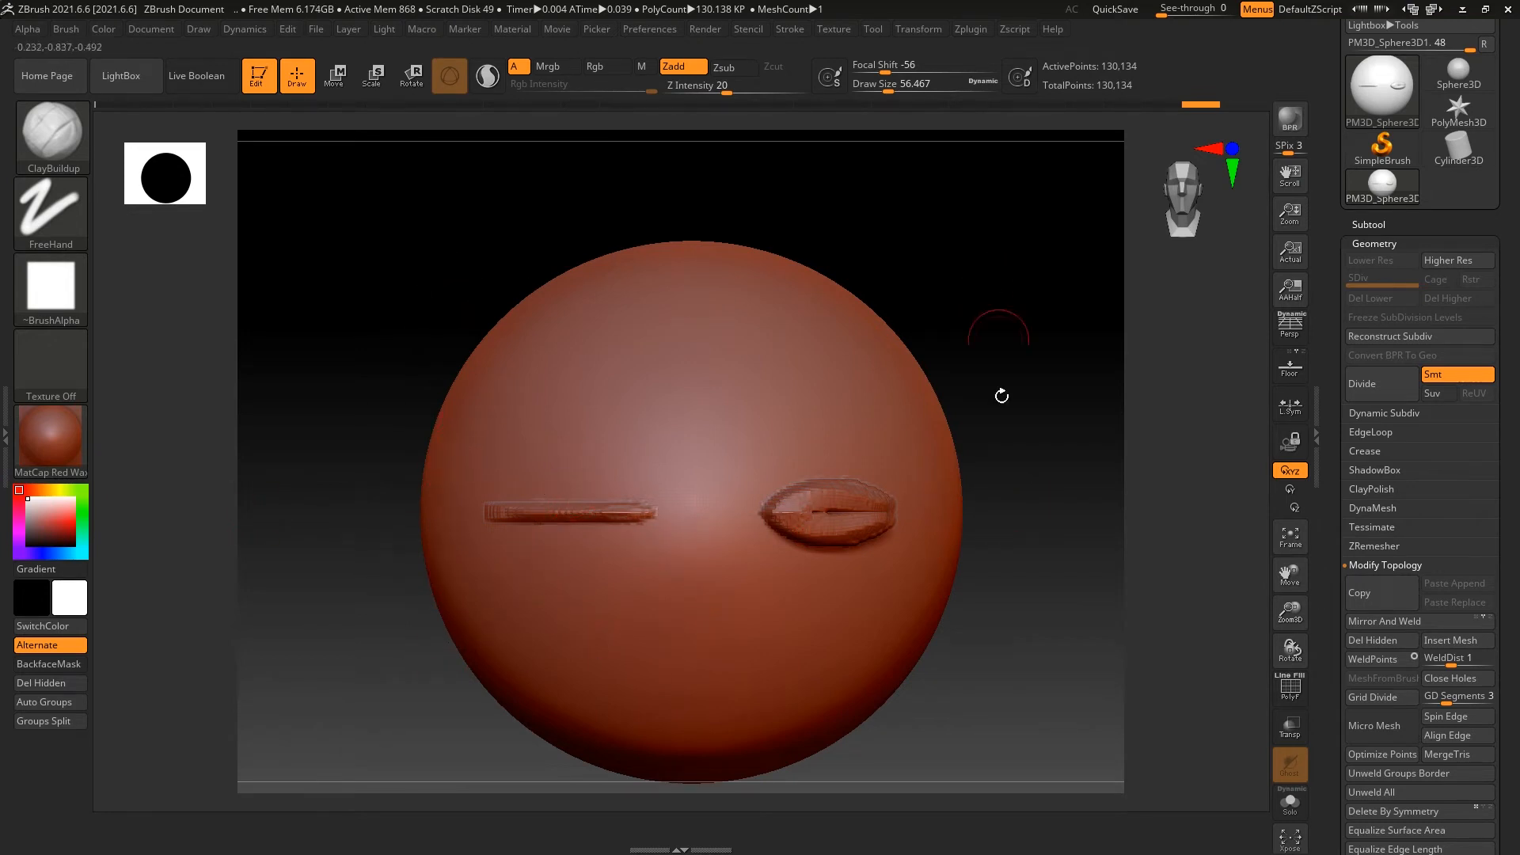
# Undo the Y-axis Mirror And Weld, frame the sphere, and apply Mirror And Weld once more.
pyautogui.hotkey('ctrl', 'z')
pyautogui.hotkey('ctrl', 'z')
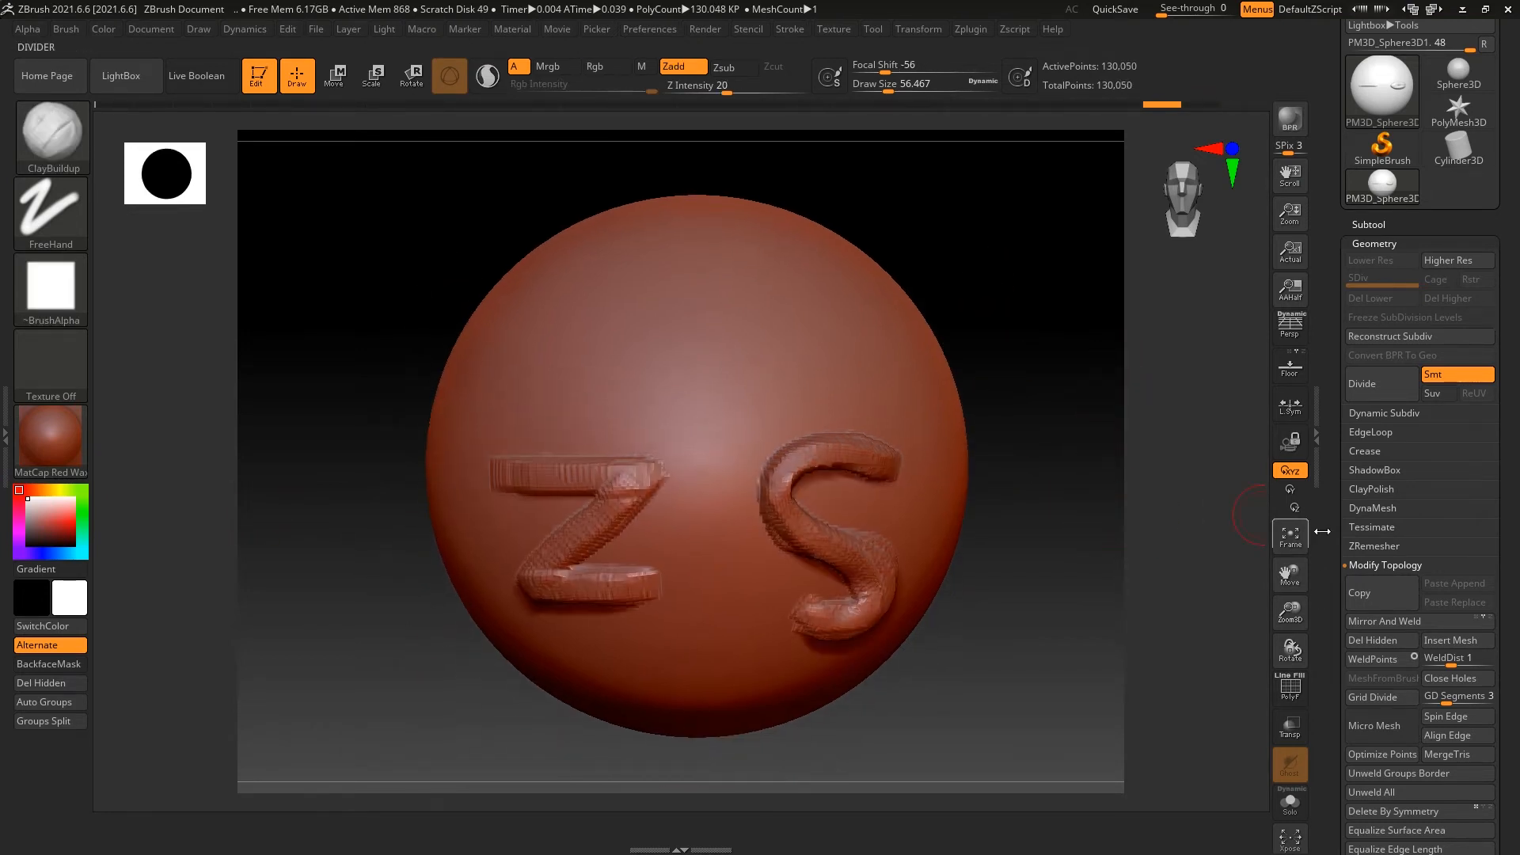
pyautogui.click(1481, 621)
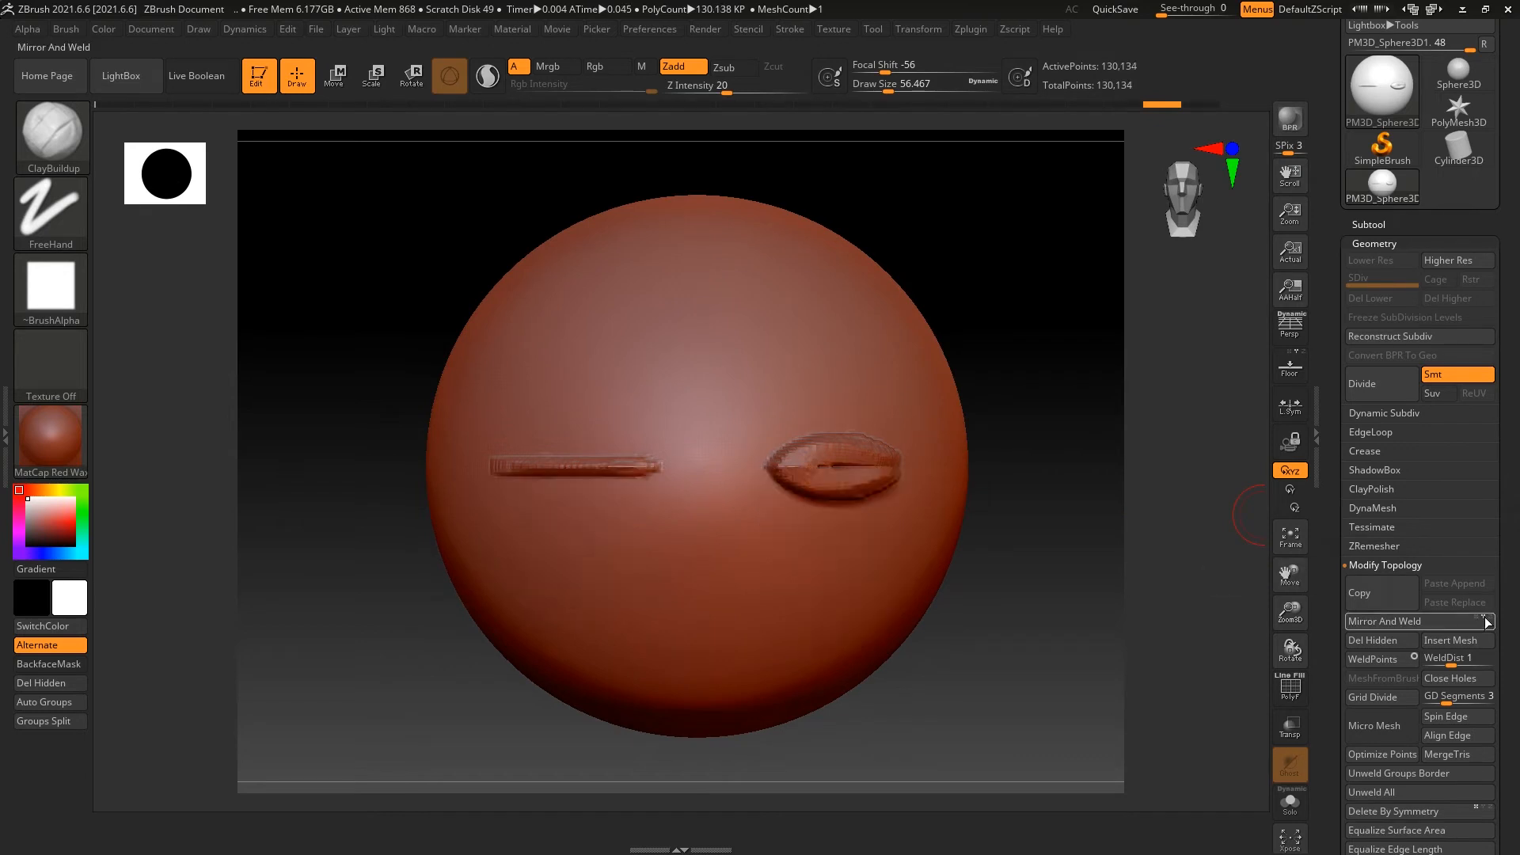
# Undo the last Mirror And Weld, and switch to Photoshop to view the lecture's title slide before returning to ZBrush.
pyautogui.hotkey('ctrl', 'z')
pyautogui.moveTo(1128, 437)
pyautogui.keyDown('alt'); pyautogui.mouseDown()
pyautogui.moveTo(1150, 360)
pyautogui.moveTo(1120, 386)
pyautogui.moveTo(1099, 377)
pyautogui.mouseUp(); pyautogui.keyUp('alt')
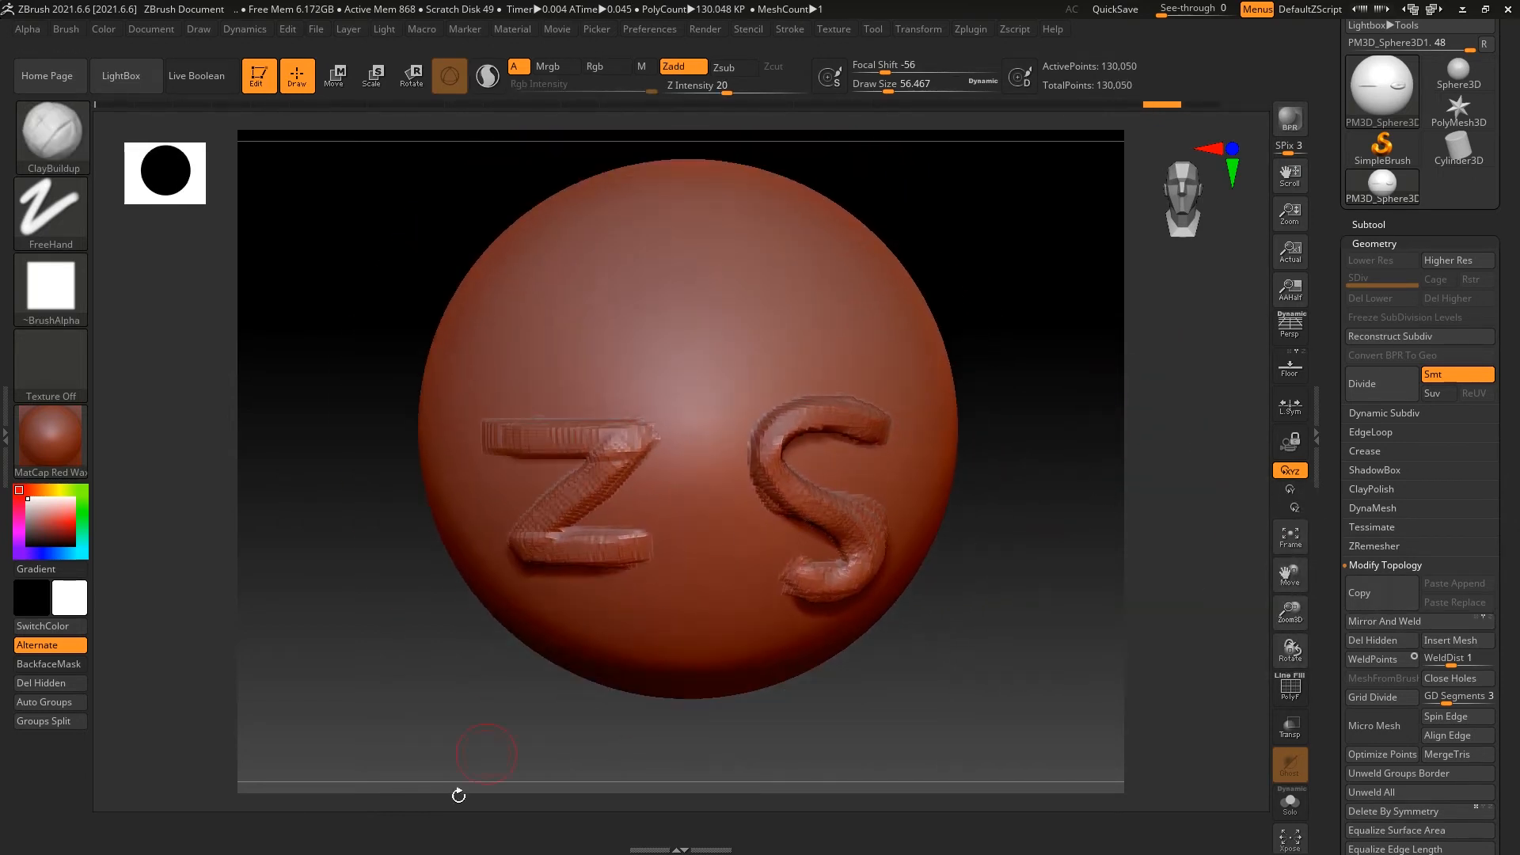
pyautogui.press('super')
pyautogui.click(603, 838)
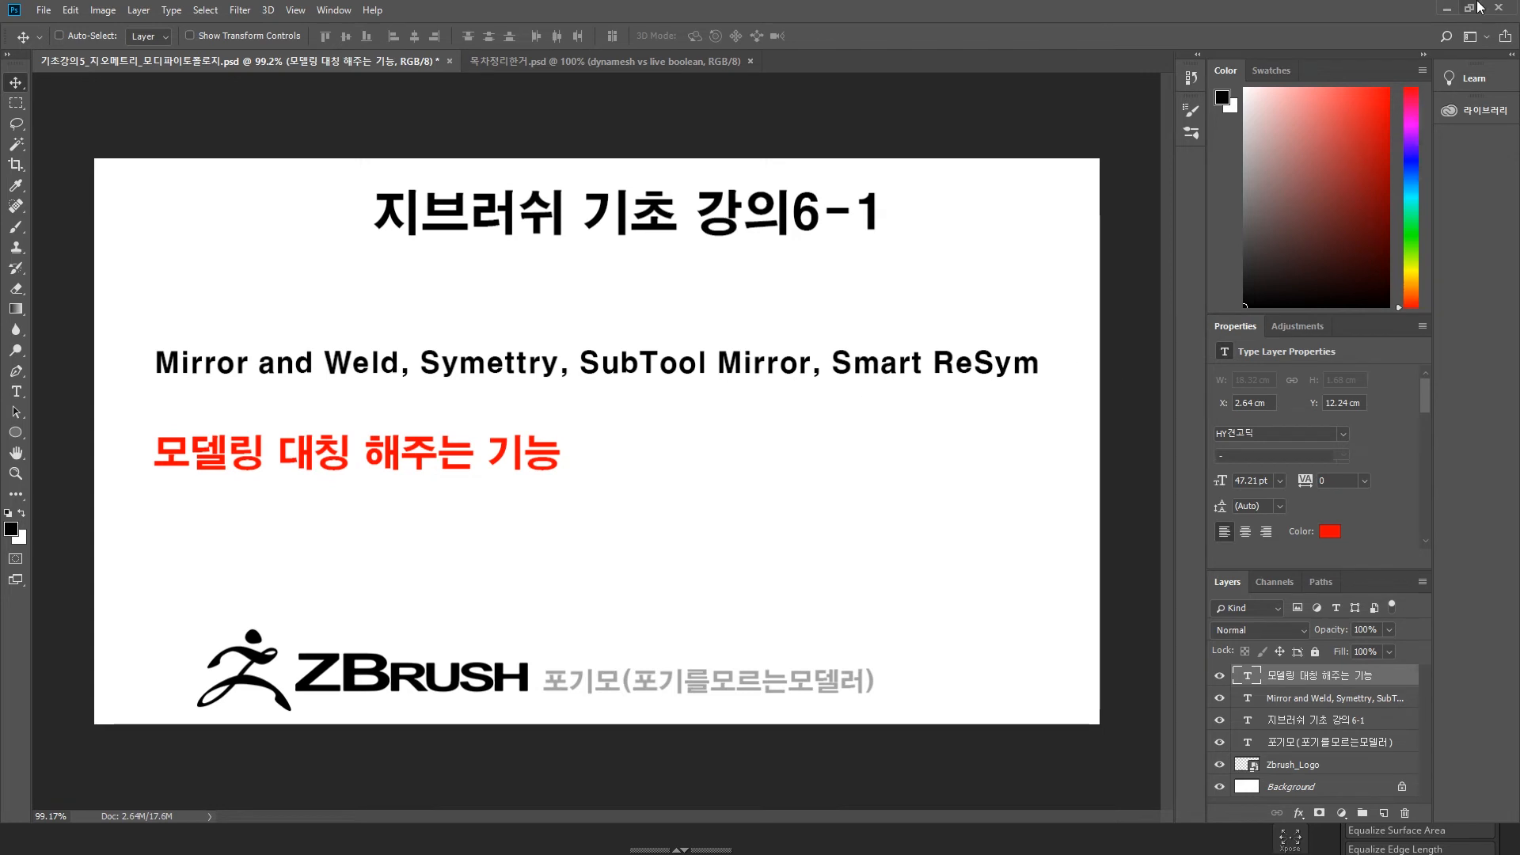
pyautogui.click(1447, 8)
# Undo the Mirror flips to restore the upright letters S and Z on the sphere.
pyautogui.hotkey('ctrl', 'z')
pyautogui.hotkey('ctrl', 'z')
pyautogui.hotkey('ctrl', 'z')
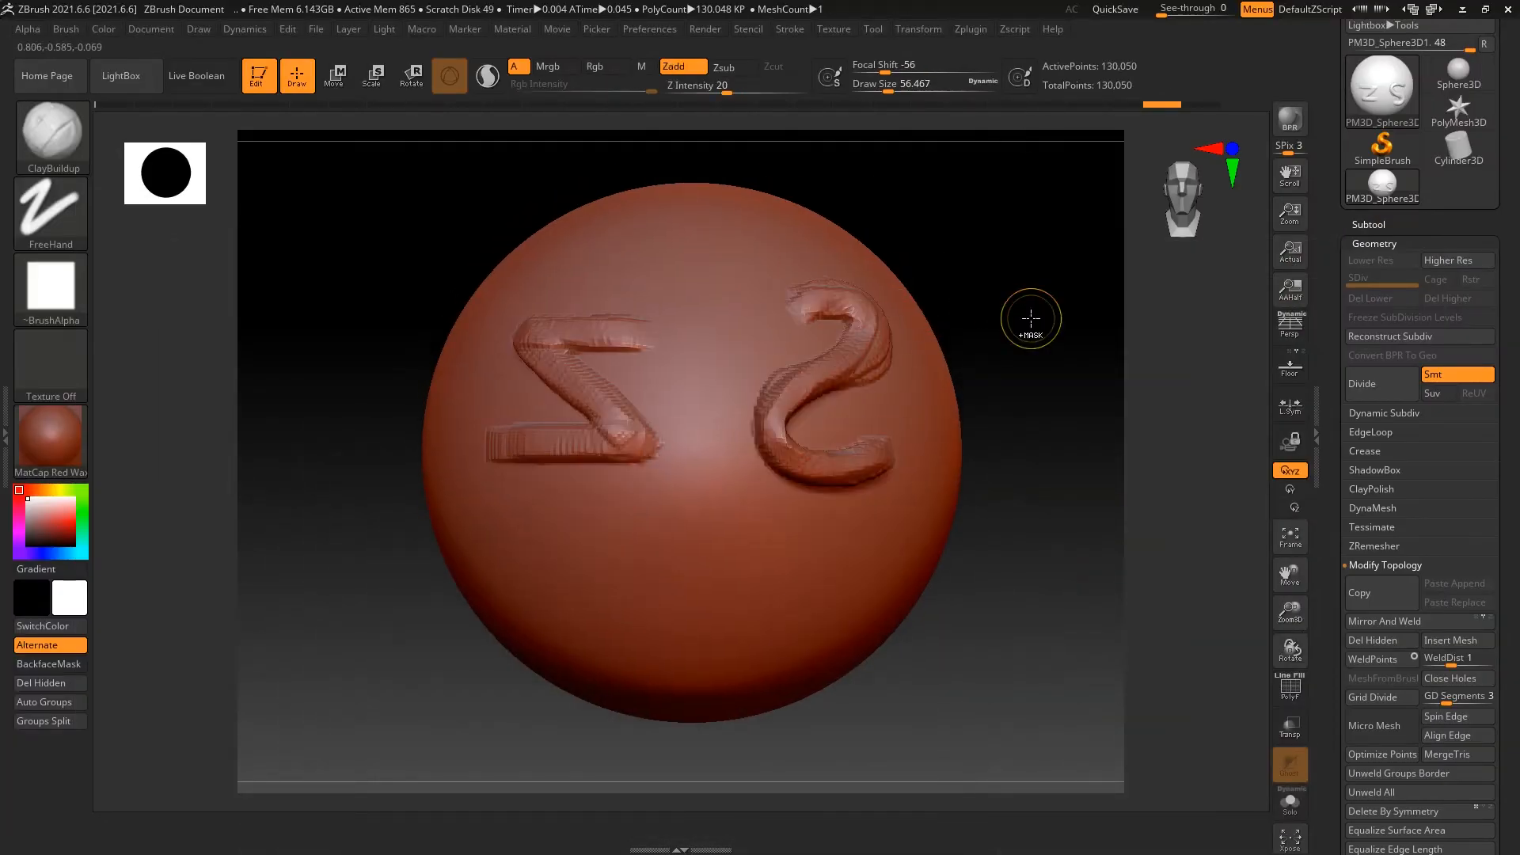
# Look through the Subtool options and open the Deformation options at Smart ReSym.
pyautogui.click(1368, 224)
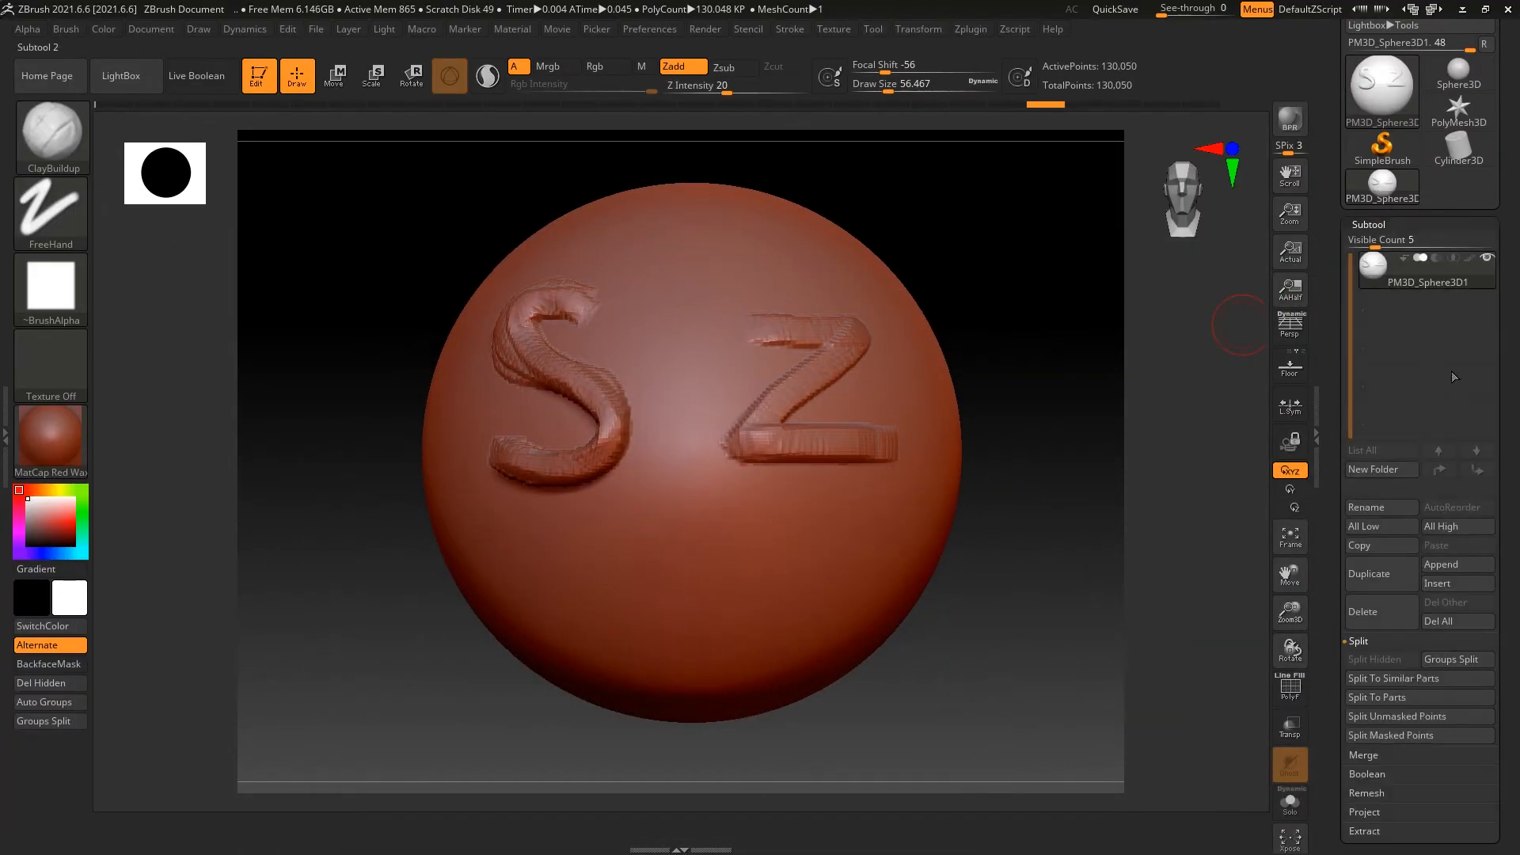
pyautogui.moveTo(1510, 408)
pyautogui.mouseDown()
pyautogui.moveTo(1508, 133)
pyautogui.moveTo(1509, 396)
pyautogui.mouseUp()
pyautogui.moveTo(1510, 448); pyautogui.dragTo(1502, 416)
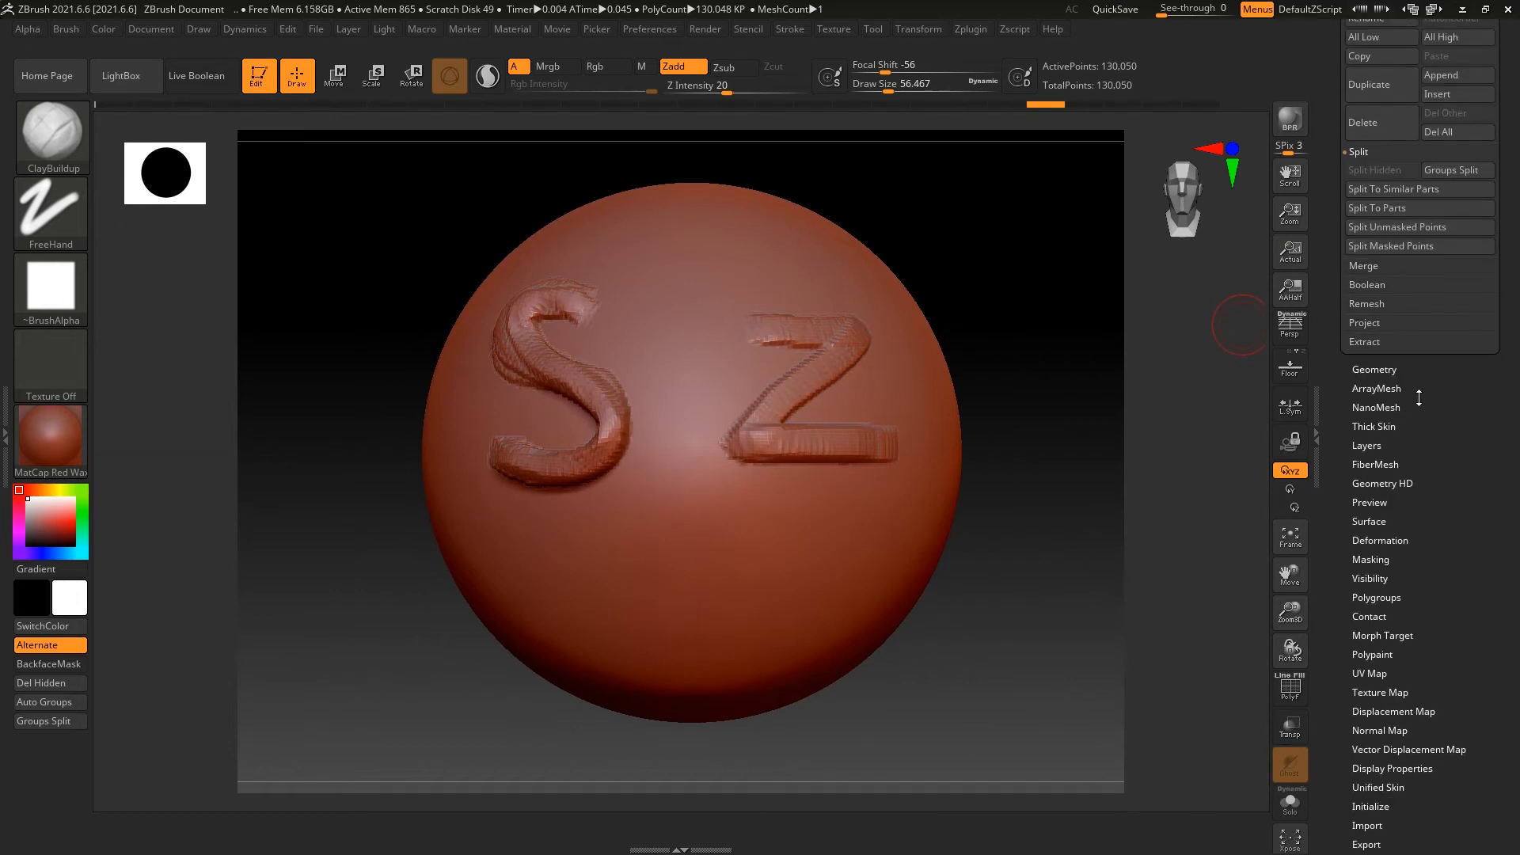
pyautogui.click(1395, 540)
pyautogui.moveTo(1508, 226); pyautogui.dragTo(1503, 348)
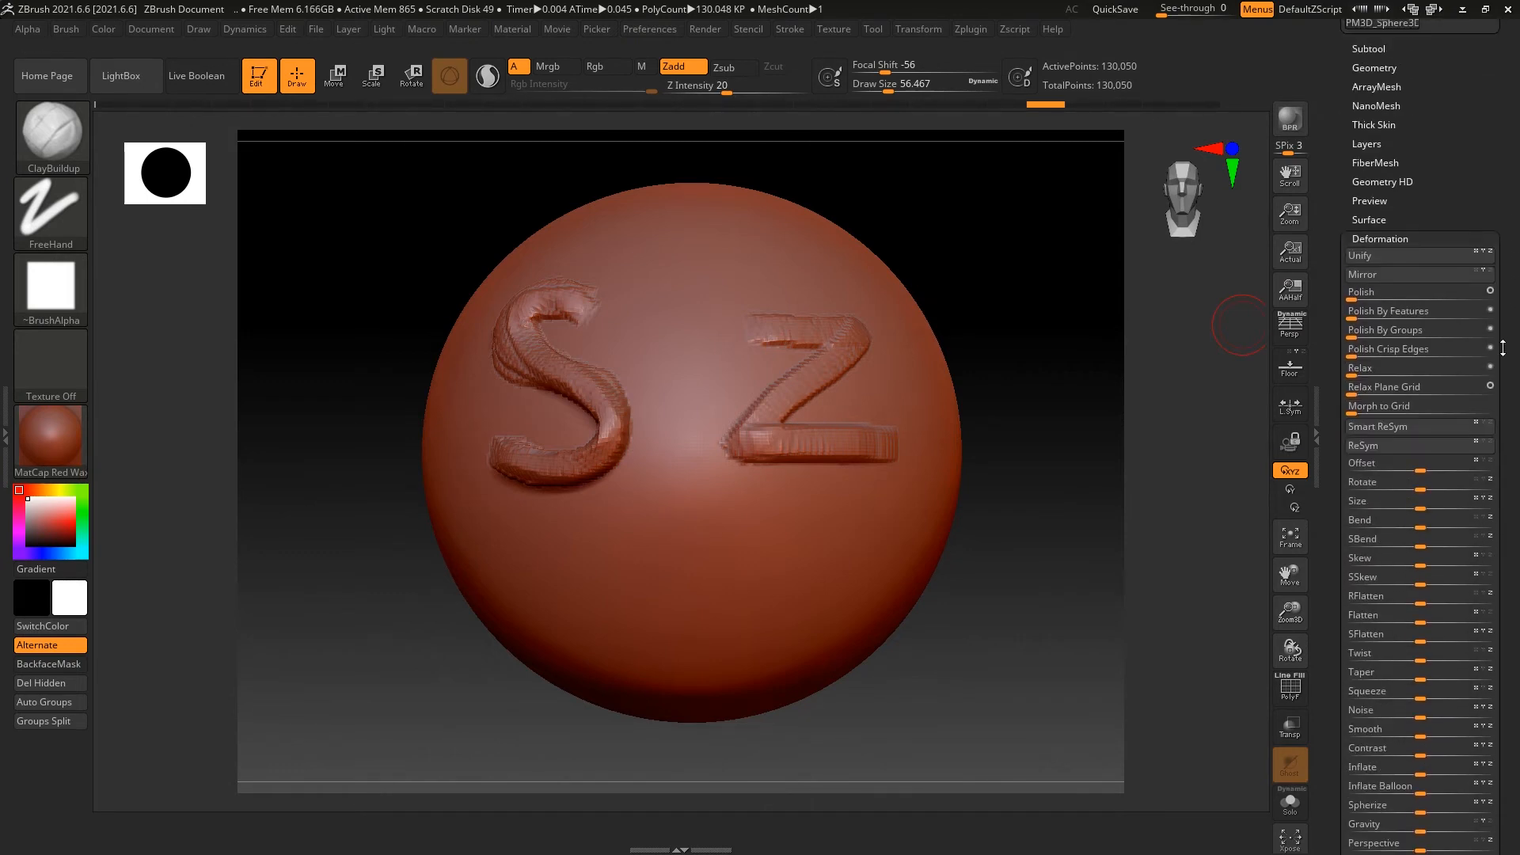
pyautogui.click(1400, 430)
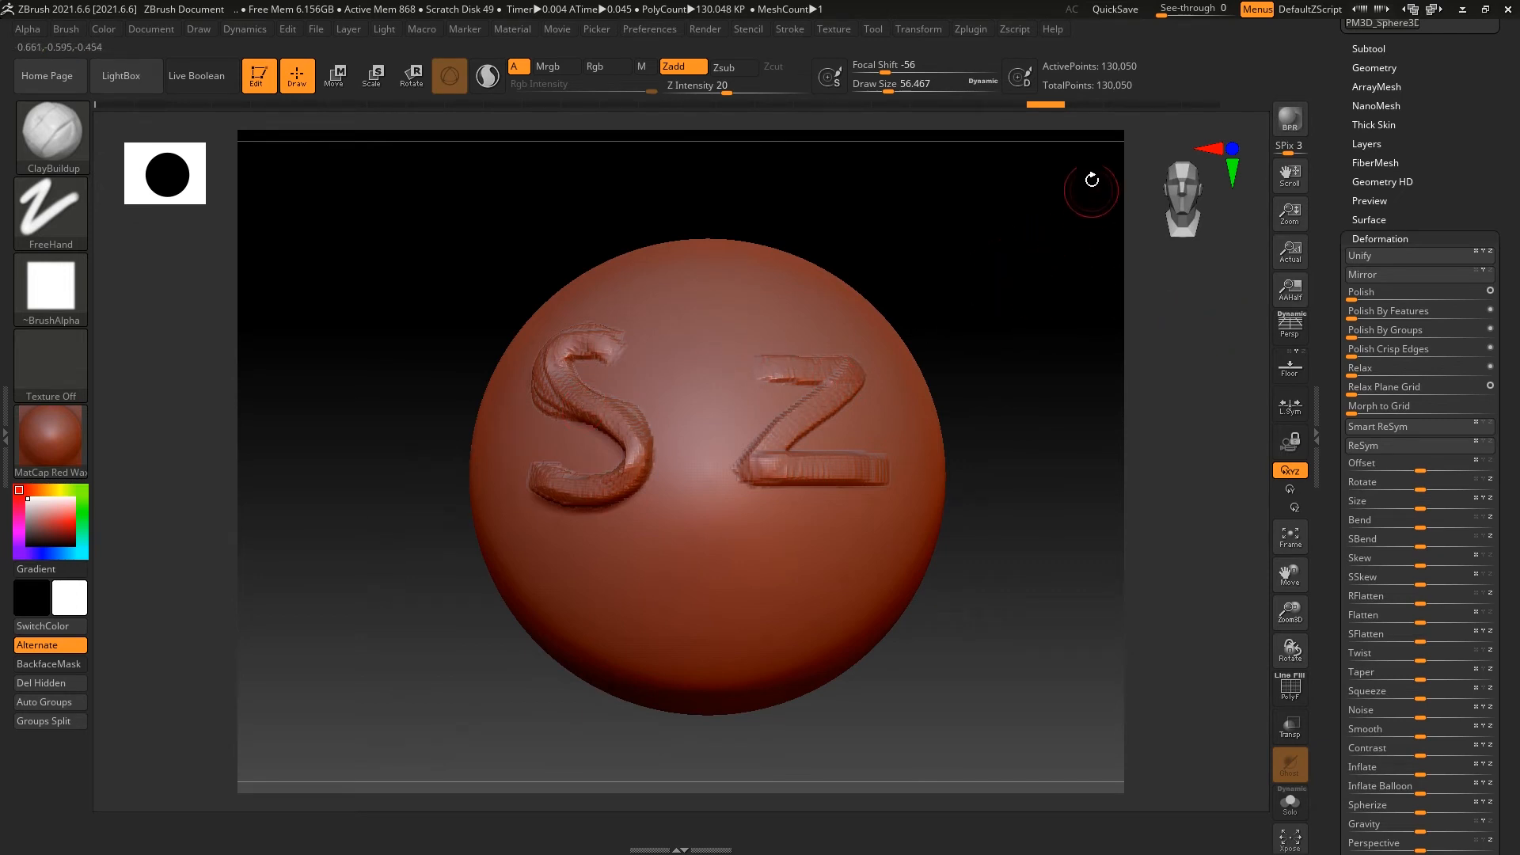
# Mask the half of the sphere with the Z, try Smart ReSym along the X axis, and undo it.
pyautogui.moveTo(1036, 164)
pyautogui.keyDown('ctrl'); pyautogui.mouseDown()
pyautogui.moveTo(808, 537)
pyautogui.moveTo(718, 827)
pyautogui.mouseUp(); pyautogui.keyUp('ctrl')
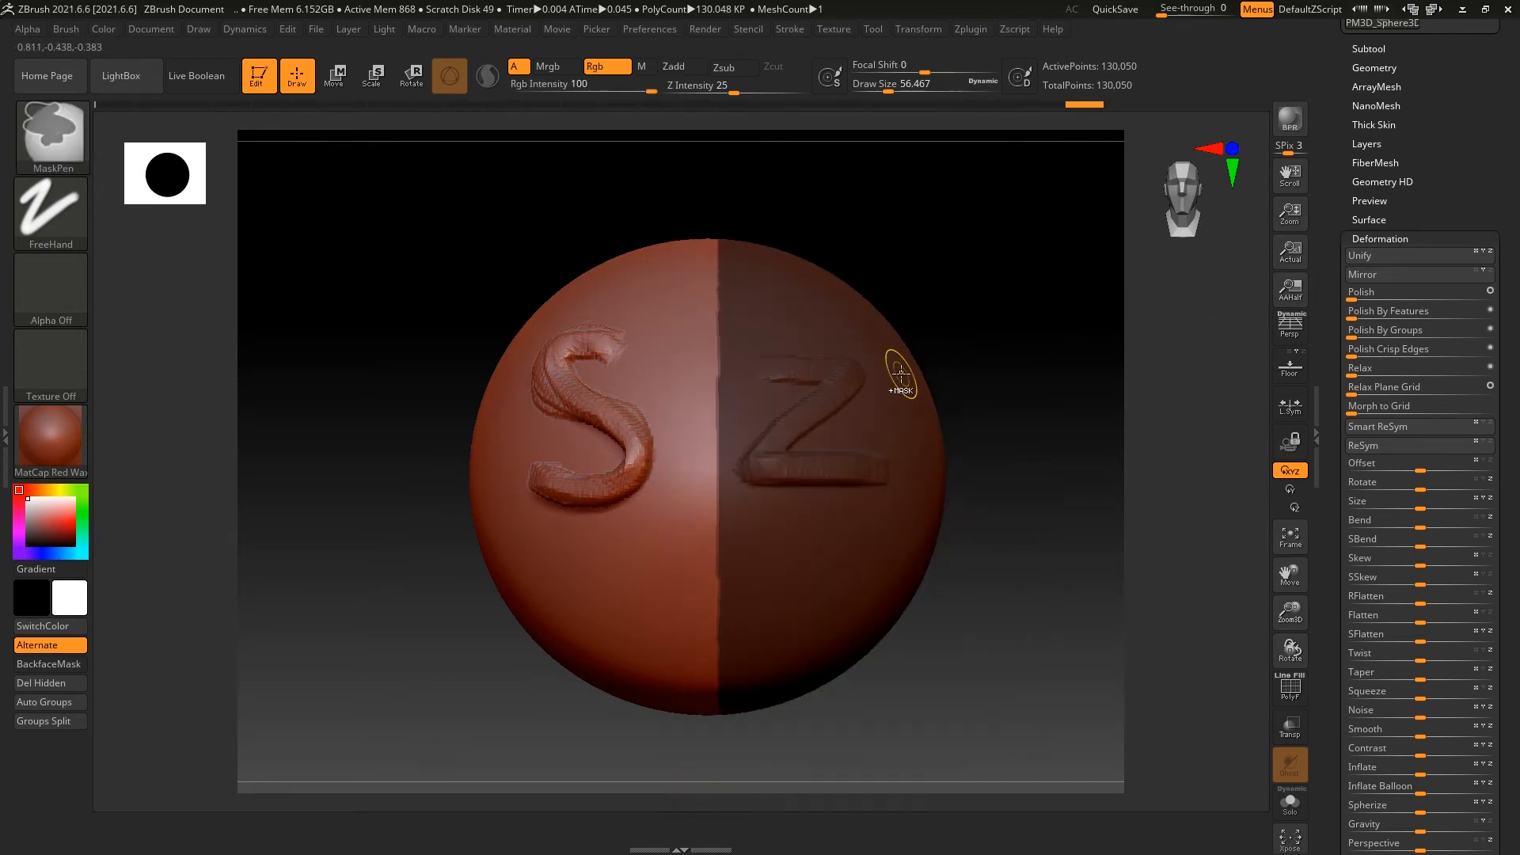
pyautogui.hotkey('ctrl', 'z')
pyautogui.moveTo(1015, 180)
pyautogui.keyDown('ctrl'); pyautogui.mouseDown()
pyautogui.moveTo(736, 807)
pyautogui.moveTo(720, 807)
pyautogui.mouseUp(); pyautogui.keyUp('ctrl')
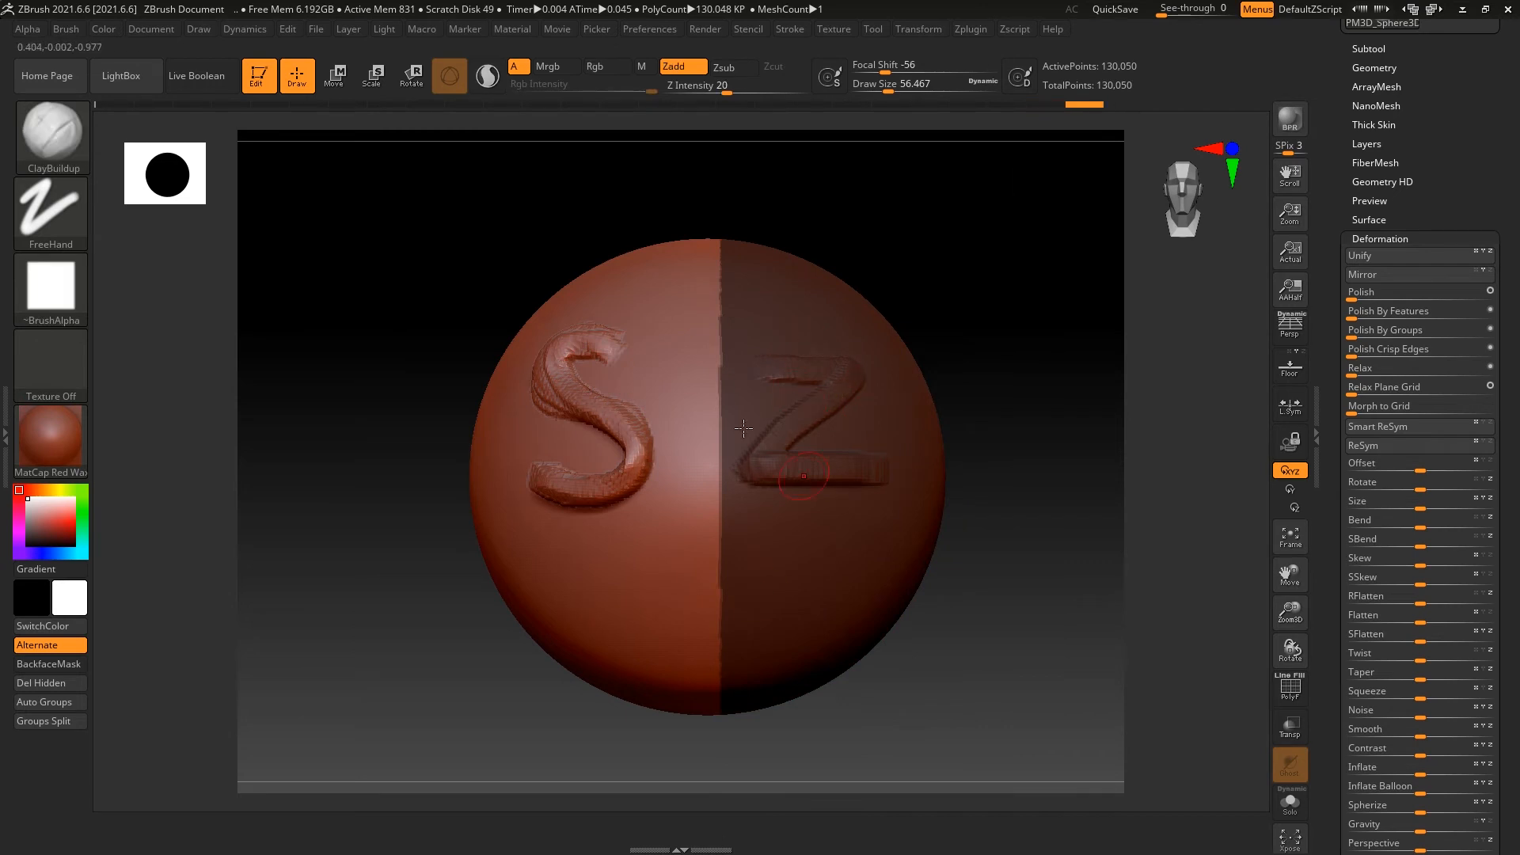
pyautogui.click(1449, 429)
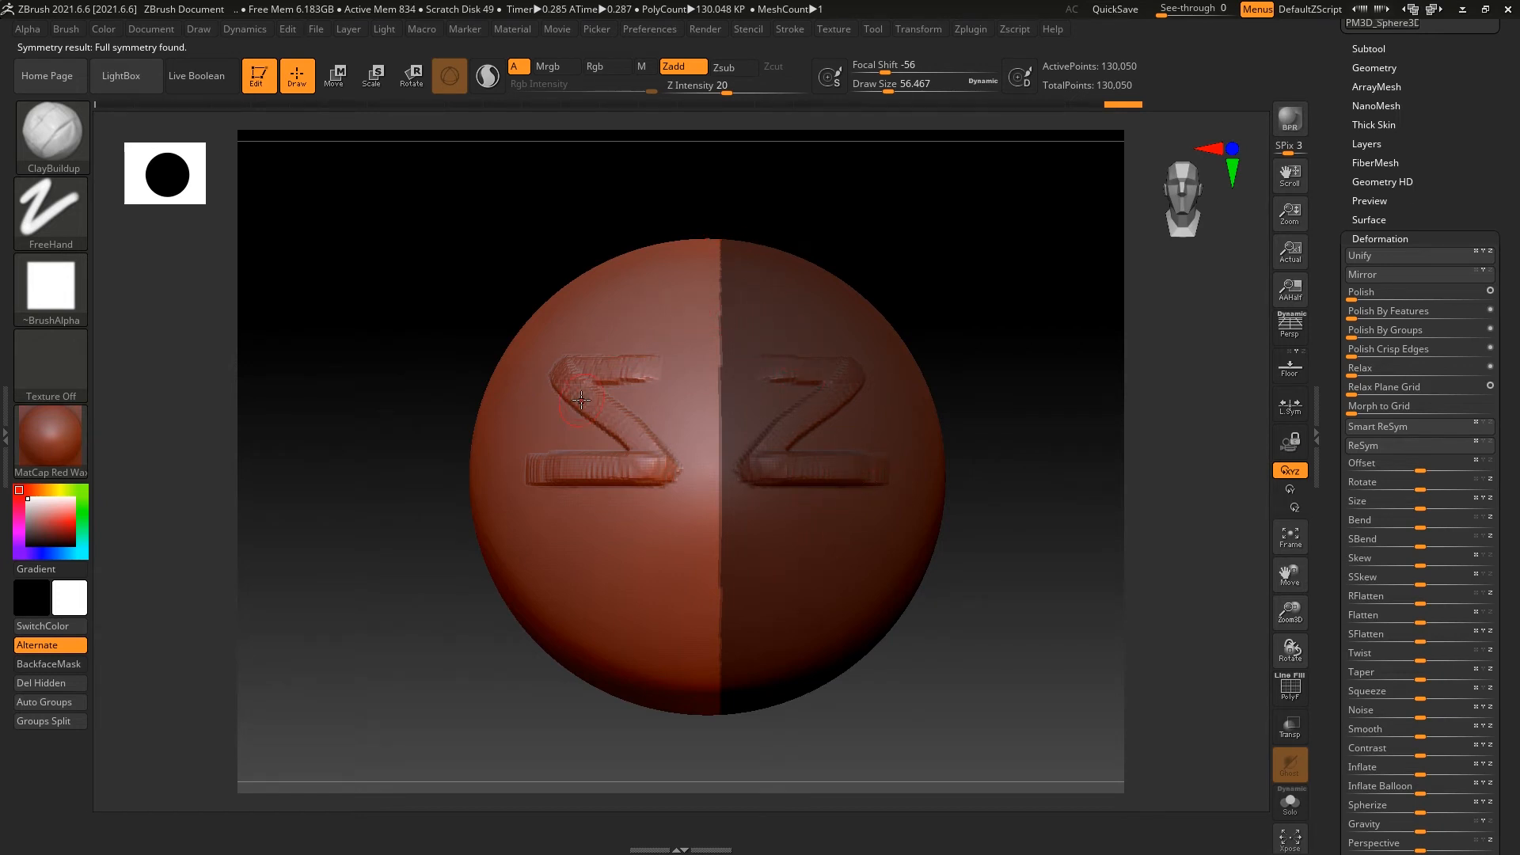
pyautogui.hotkey('ctrl', 'z')
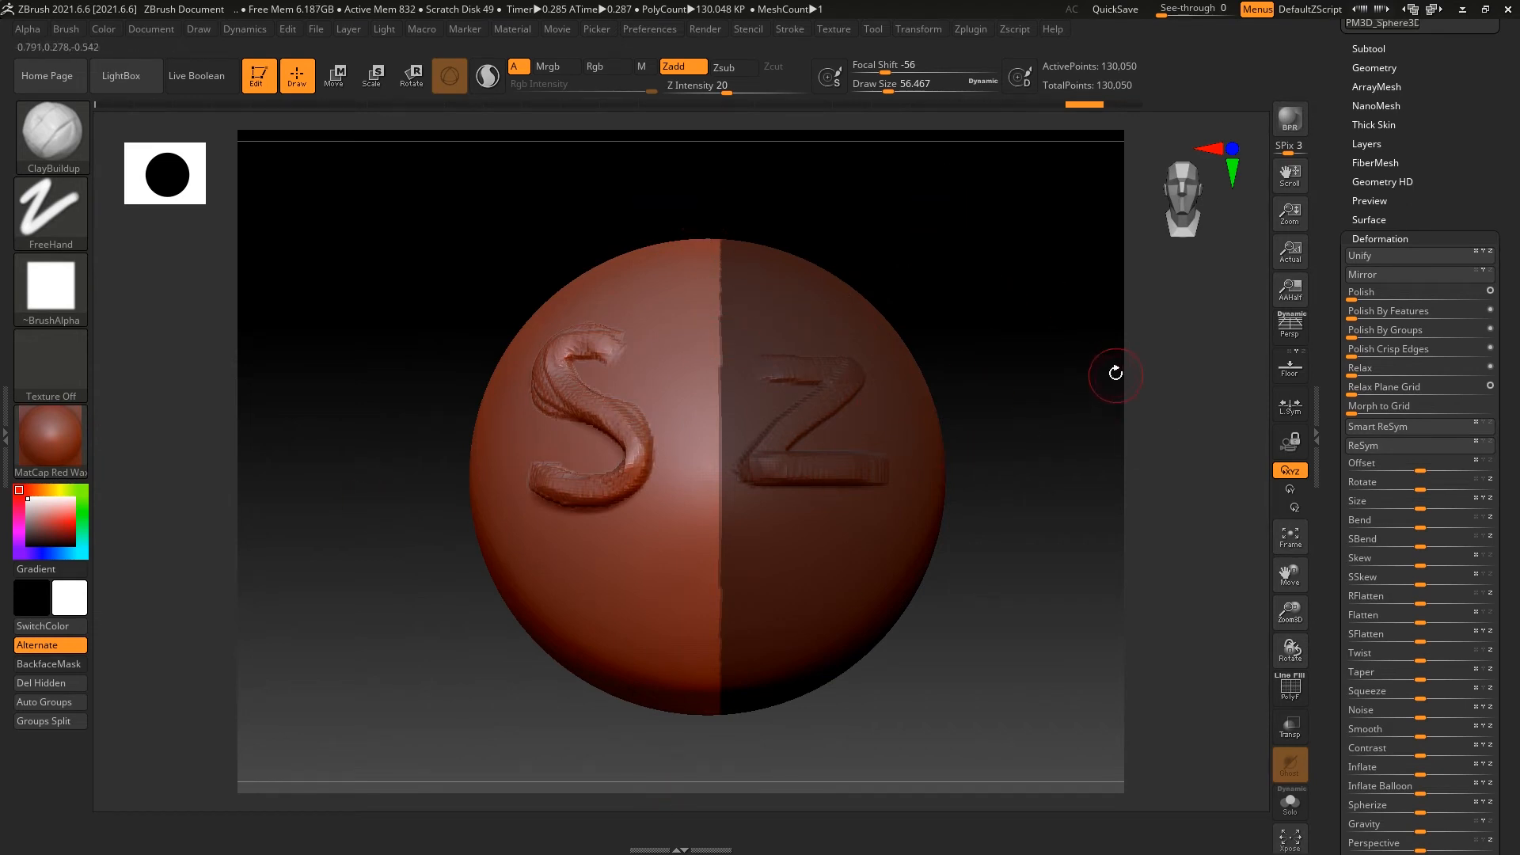
# Clear the mask, mask only the outer part of the Z, try Smart ReSym along the X axis, and undo it.
pyautogui.keyDown('ctrl'); pyautogui.moveTo(1084, 306); pyautogui.dragTo(1037, 275); pyautogui.keyUp('ctrl')
pyautogui.keyDown('ctrl'); pyautogui.moveTo(974, 177); pyautogui.dragTo(787, 599); pyautogui.keyUp('ctrl')
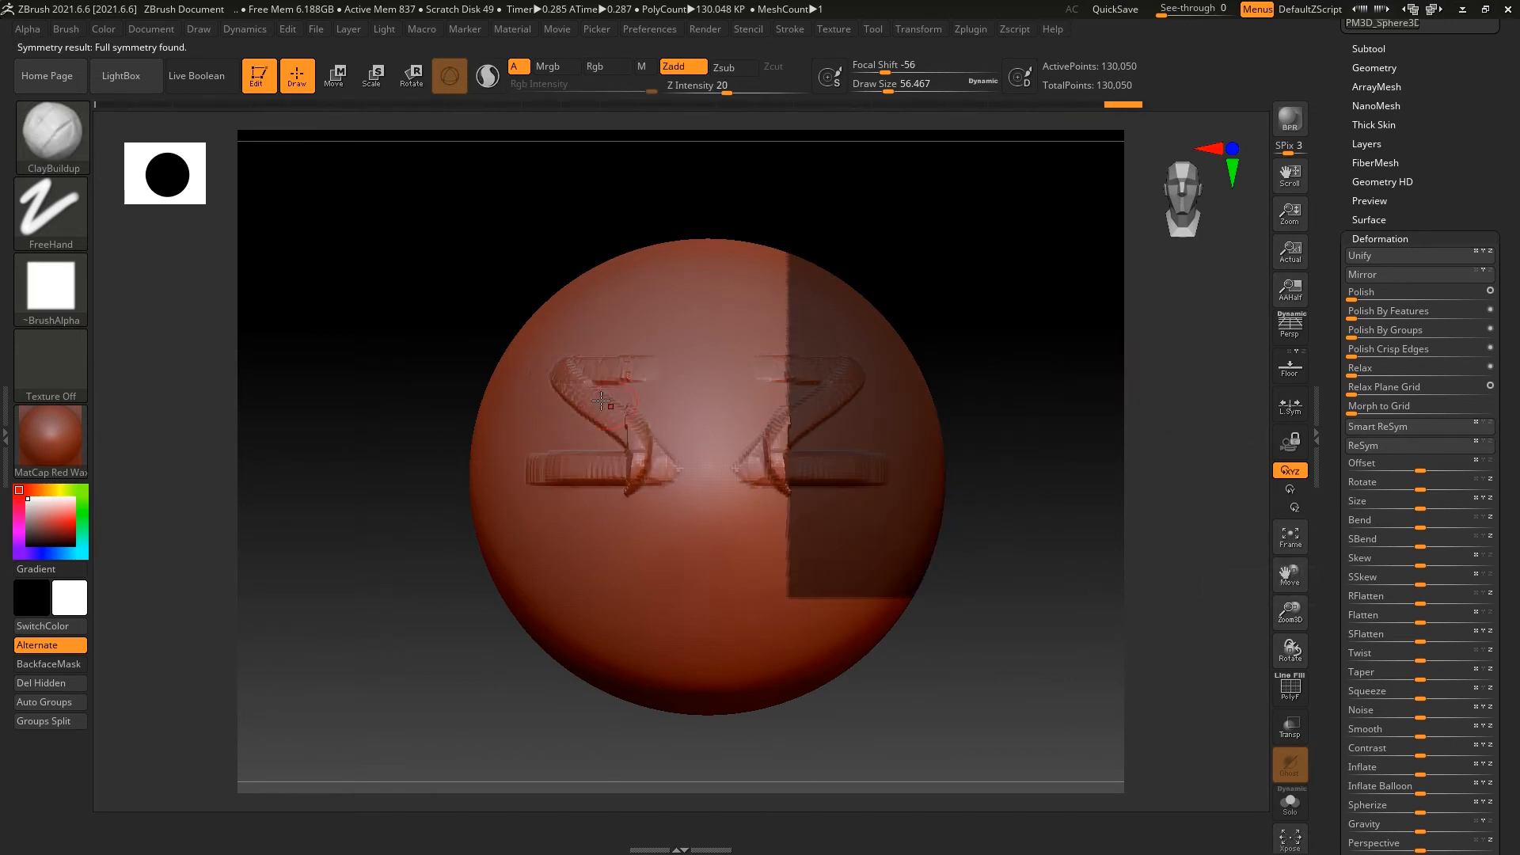
pyautogui.hotkey('ctrl', 'z')
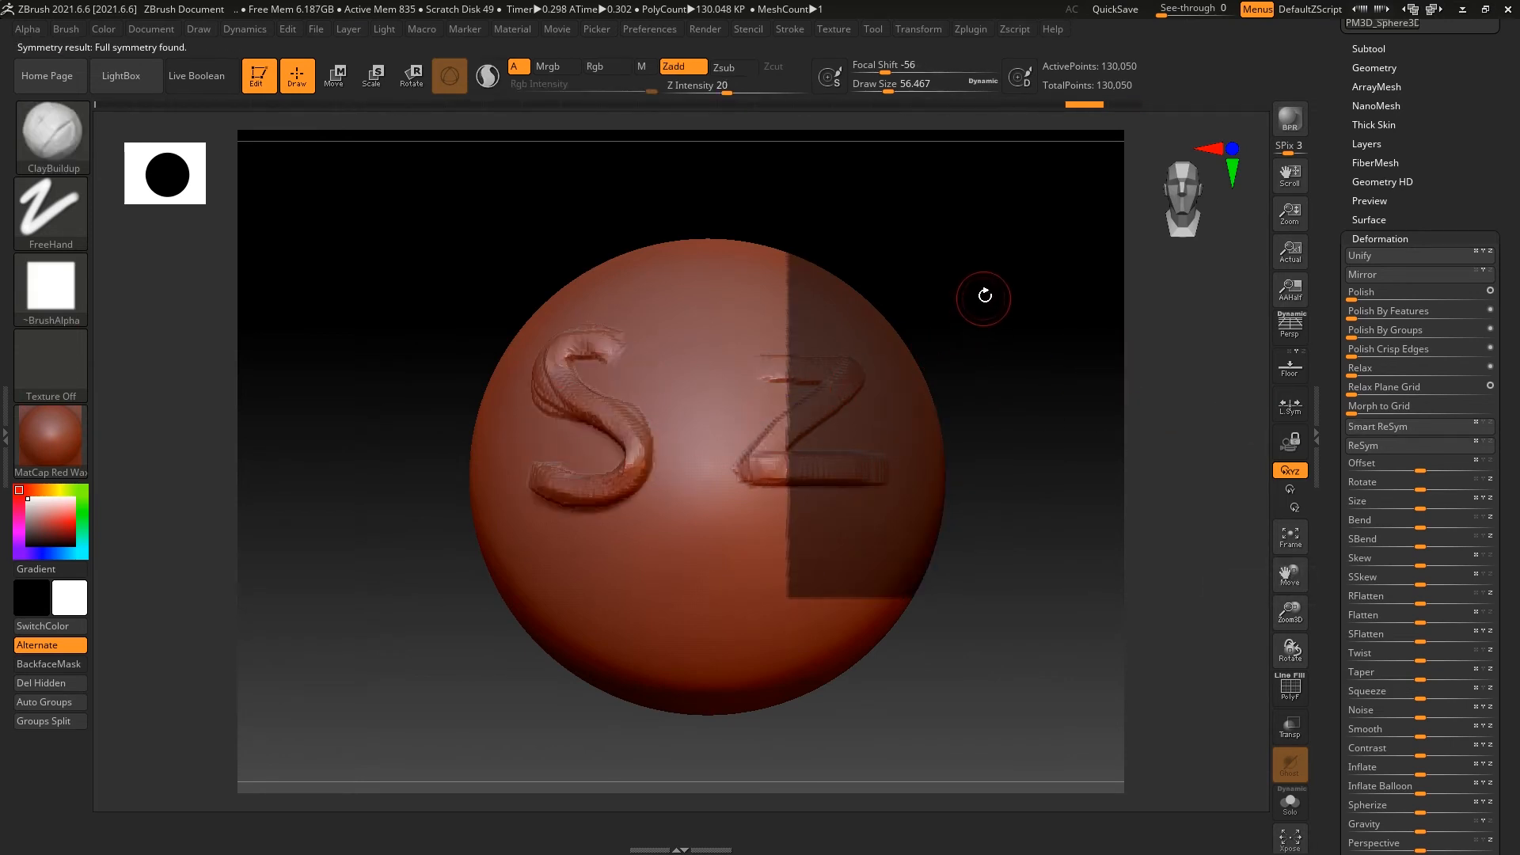
# Try masking the sphere's Z half up to the centre line, undoing each mask.
pyautogui.keyDown('alt'); pyautogui.moveTo(993, 287); pyautogui.dragTo(980, 262); pyautogui.keyUp('alt')
pyautogui.keyDown('ctrl'); pyautogui.moveTo(987, 206); pyautogui.dragTo(716, 771); pyautogui.keyUp('ctrl')
pyautogui.keyDown('alt'); pyautogui.moveTo(981, 393); pyautogui.dragTo(986, 417); pyautogui.keyUp('alt')
pyautogui.hotkey('ctrl', 'z')
pyautogui.keyDown('ctrl'); pyautogui.moveTo(989, 210); pyautogui.dragTo(716, 807); pyautogui.keyUp('ctrl')
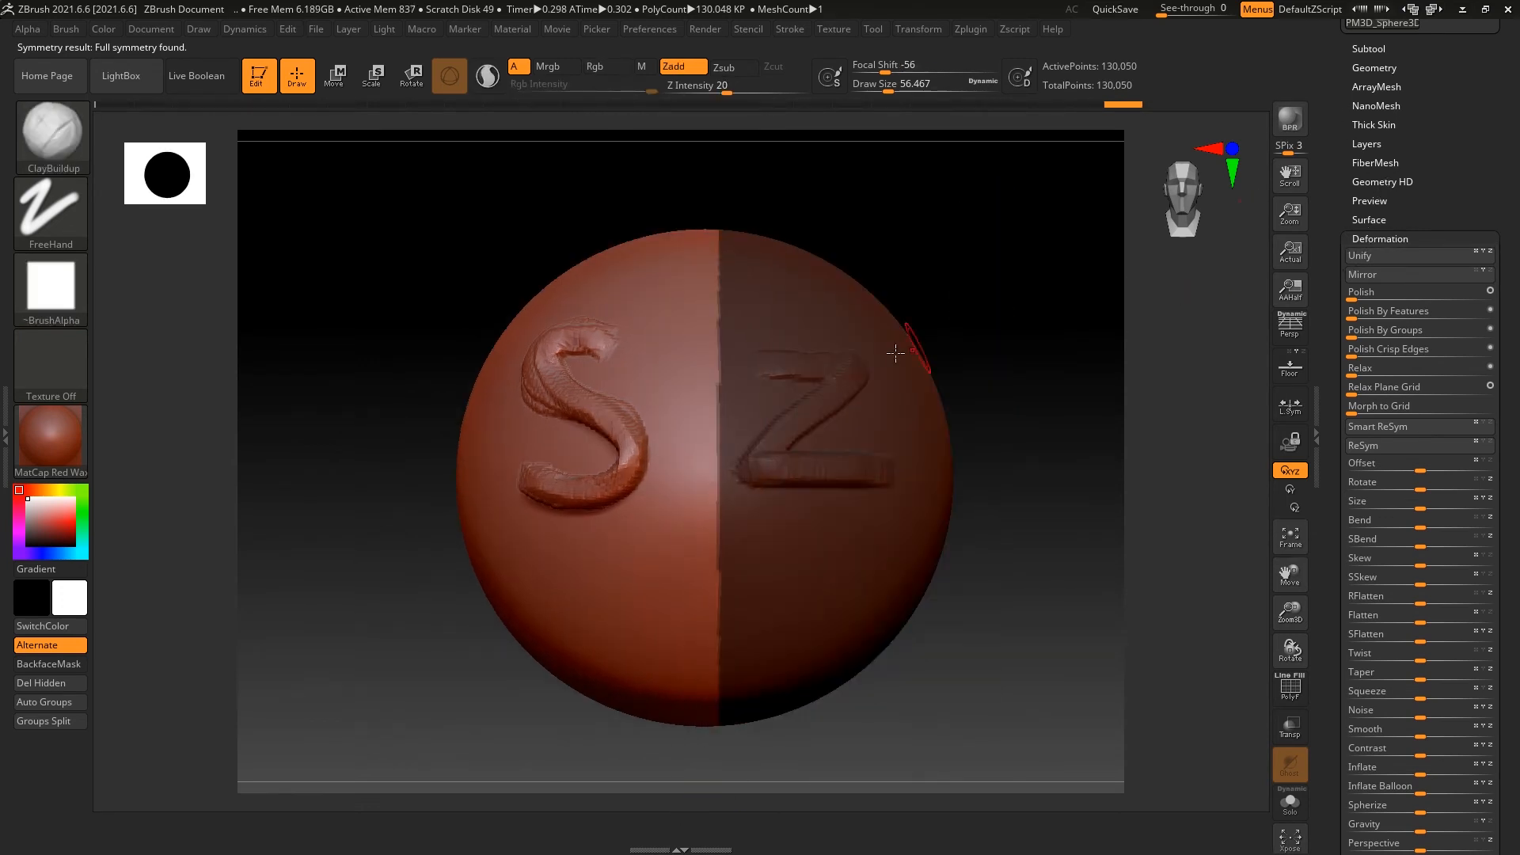
pyautogui.hotkey('ctrl', 'z')
# Try masking the lower half of the sphere, and undo that mask.
pyautogui.keyDown('ctrl'); pyautogui.moveTo(1046, 724); pyautogui.dragTo(358, 445); pyautogui.keyUp('ctrl')
pyautogui.hotkey('ctrl', 'z')
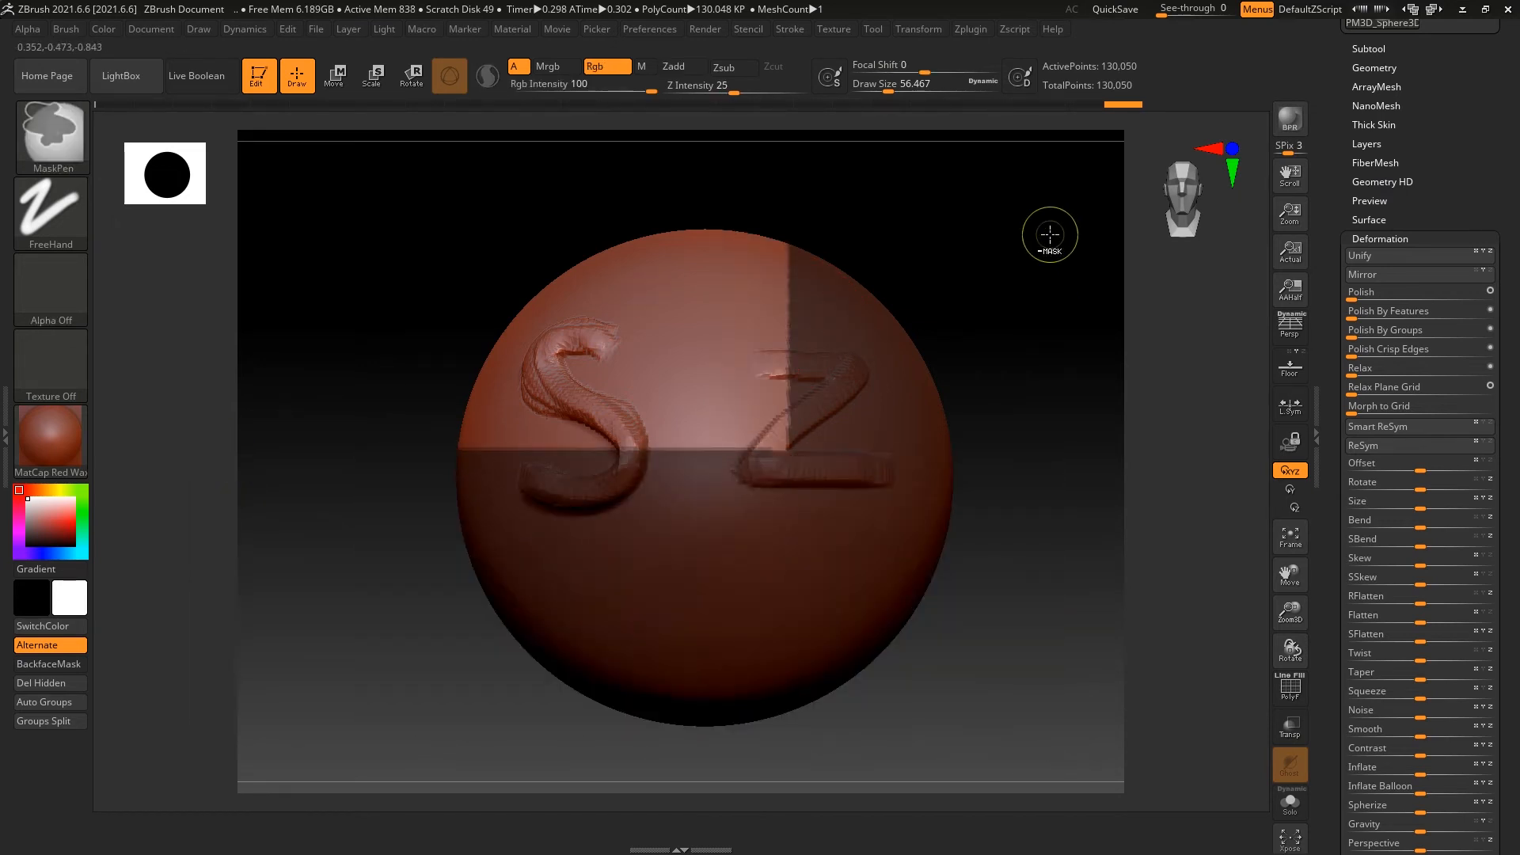
pyautogui.hotkey('ctrl', 'a')
pyautogui.keyDown('ctrl'); pyautogui.moveTo(1071, 419); pyautogui.dragTo(1090, 474); pyautogui.keyUp('ctrl')
pyautogui.keyDown('ctrl'); pyautogui.moveTo(996, 781); pyautogui.dragTo(300, 443); pyautogui.keyUp('ctrl')
pyautogui.hotkey('ctrl', 'z')
# Mask the side of the sphere with the S, try Smart ReSym along the X axis, and undo it.
pyautogui.moveTo(363, 200)
pyautogui.keyDown('ctrl'); pyautogui.mouseDown()
pyautogui.moveTo(703, 830)
pyautogui.moveTo(668, 830)
pyautogui.mouseUp(); pyautogui.keyUp('ctrl')
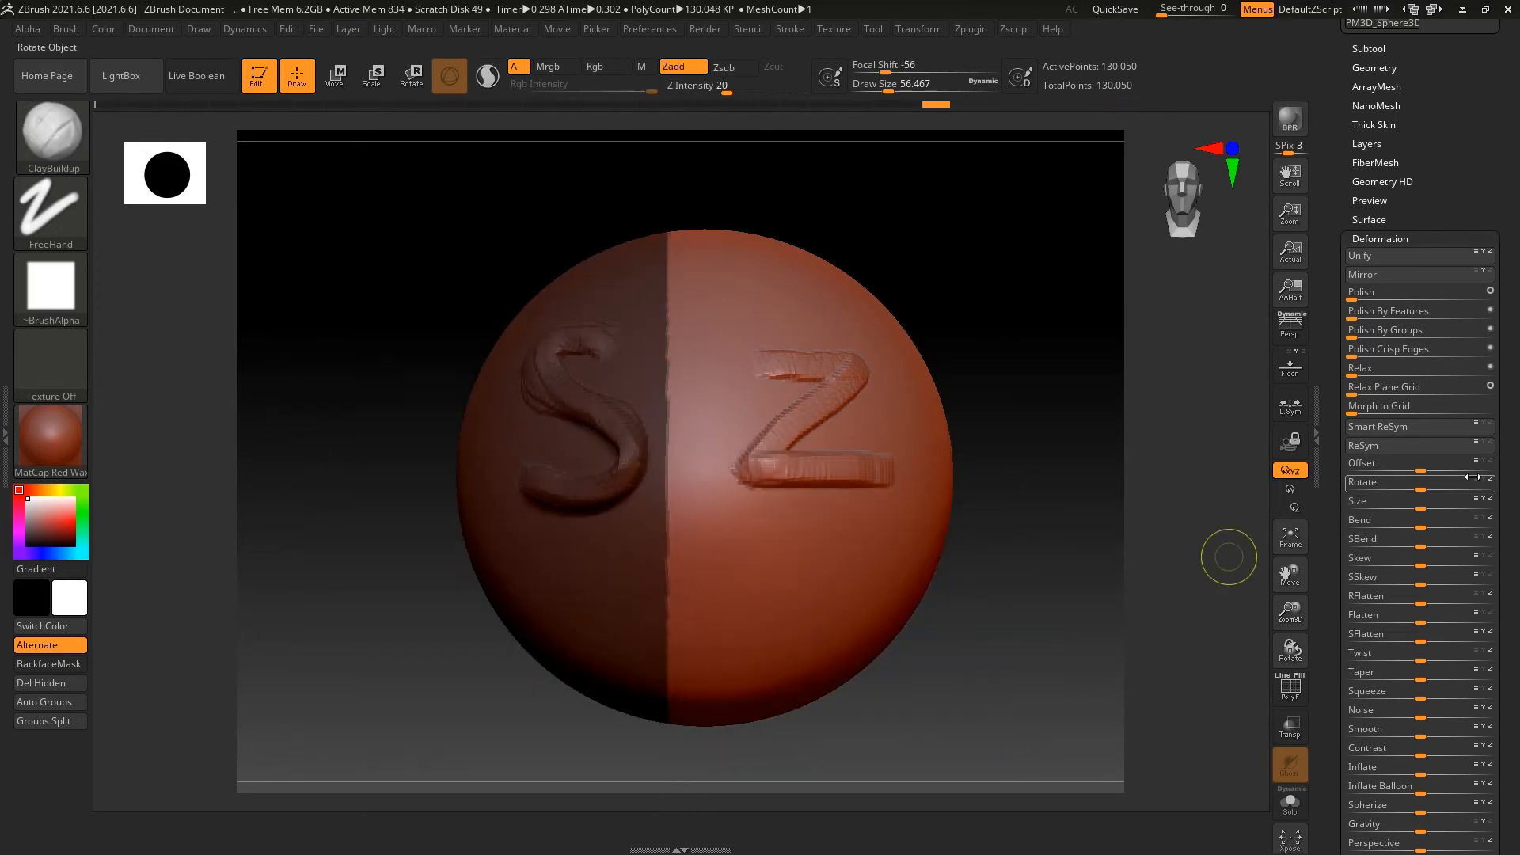
pyautogui.click(1408, 431)
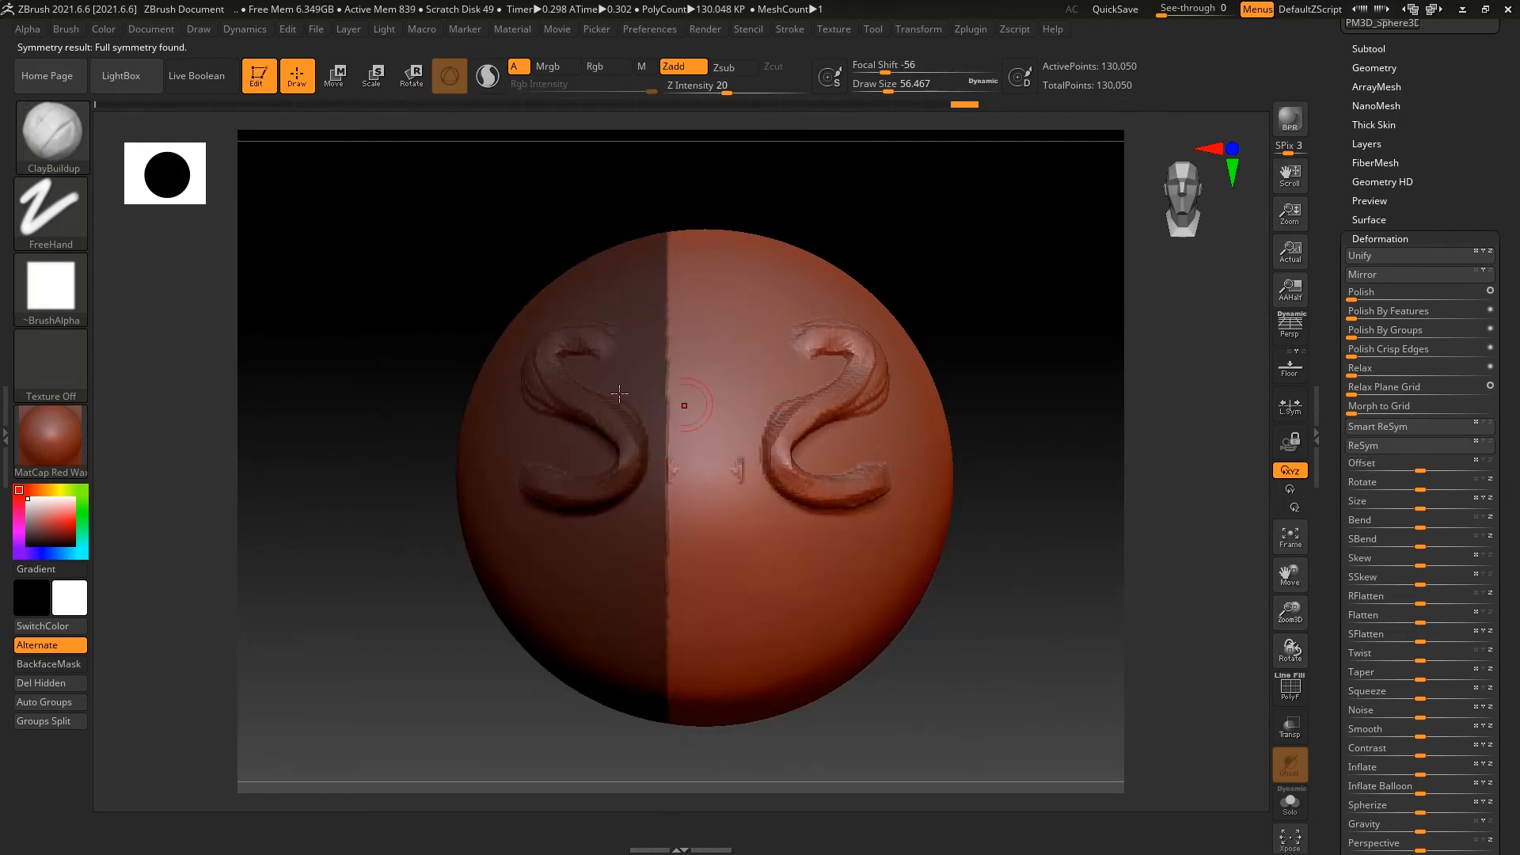
pyautogui.hotkey('ctrl', 'z')
# Mask the S half up to the centre, try ClayBuildup strokes over the Z with a larger brush, and undo them.
pyautogui.keyDown('ctrl'); pyautogui.moveTo(437, 166); pyautogui.dragTo(701, 820); pyautogui.keyUp('ctrl')
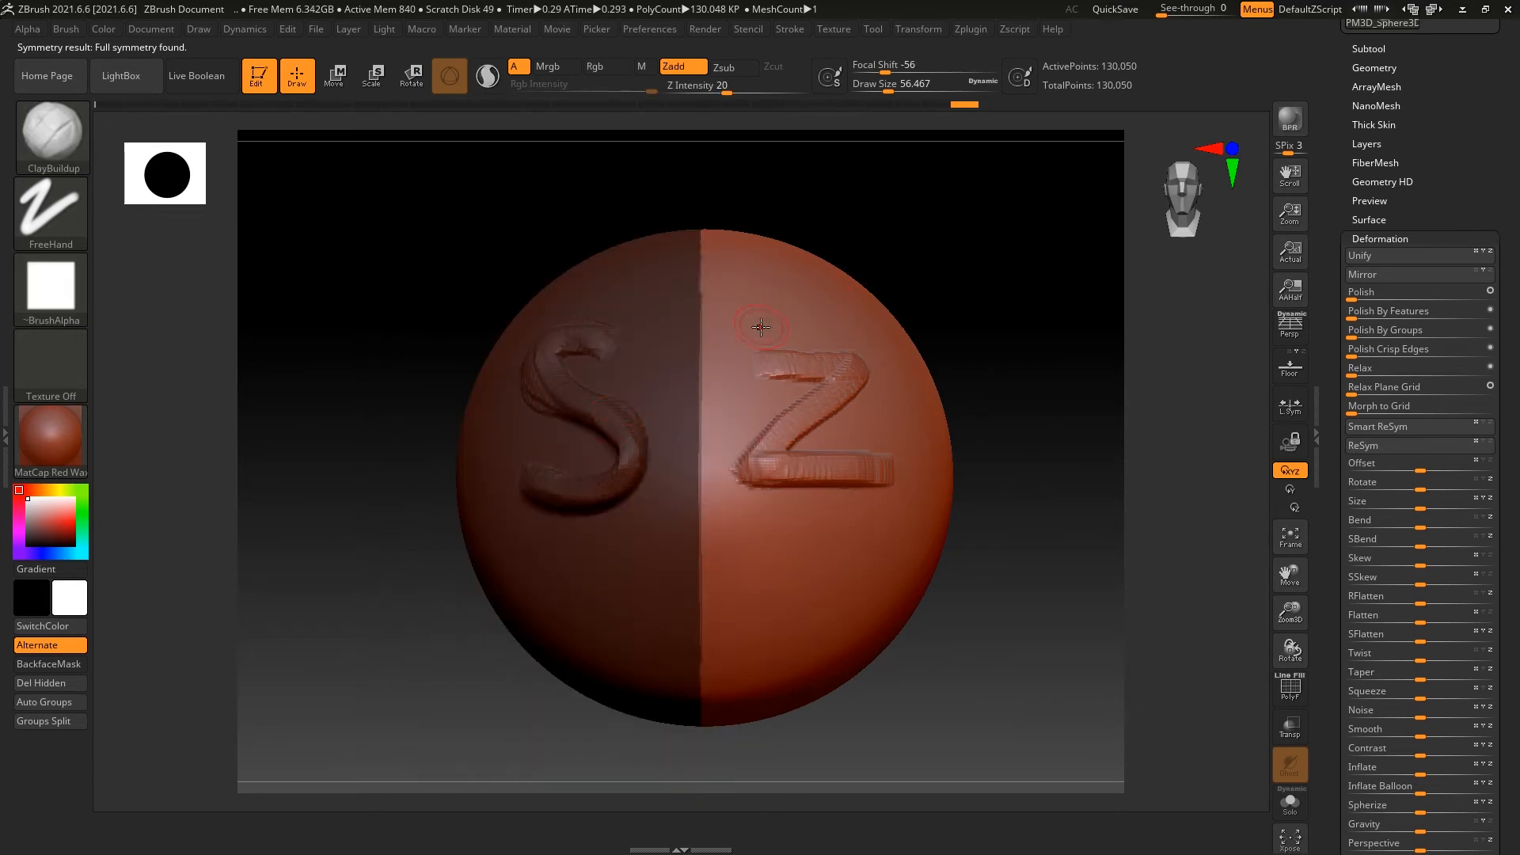
pyautogui.press('s')
pyautogui.moveTo(771, 329)
pyautogui.mouseDown()
pyautogui.moveTo(764, 360)
pyautogui.moveTo(853, 341)
pyautogui.moveTo(767, 360)
pyautogui.moveTo(830, 372)
pyautogui.mouseUp()
pyautogui.hotkey('ctrl', 'z')
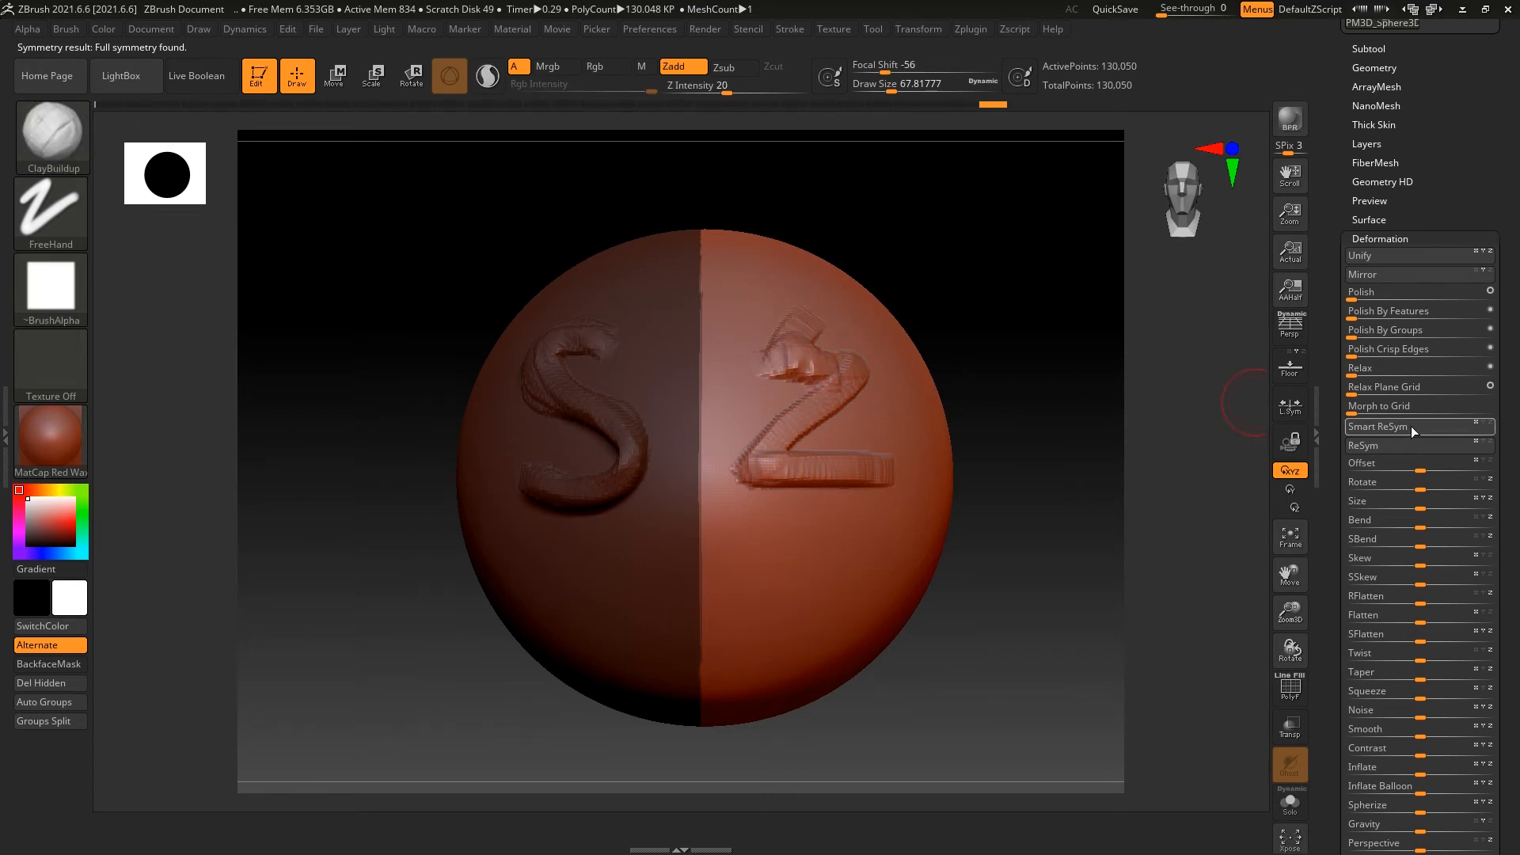
pyautogui.hotkey('ctrl', 'z')
# Reduce the brush's draw size to about 51, try more strokes across the unmasked Z, and undo them.
pyautogui.press('s')
pyautogui.moveTo(751, 342)
pyautogui.mouseDown()
pyautogui.moveTo(852, 346)
pyautogui.moveTo(859, 365)
pyautogui.moveTo(980, 398)
pyautogui.moveTo(1034, 367)
pyautogui.moveTo(1018, 336)
pyautogui.mouseUp()
pyautogui.hotkey('ctrl', 'z')
pyautogui.moveTo(800, 334)
pyautogui.mouseDown()
pyautogui.moveTo(770, 366)
pyautogui.moveTo(824, 363)
pyautogui.moveTo(862, 390)
pyautogui.mouseUp()
pyautogui.hotkey('ctrl', 'z')
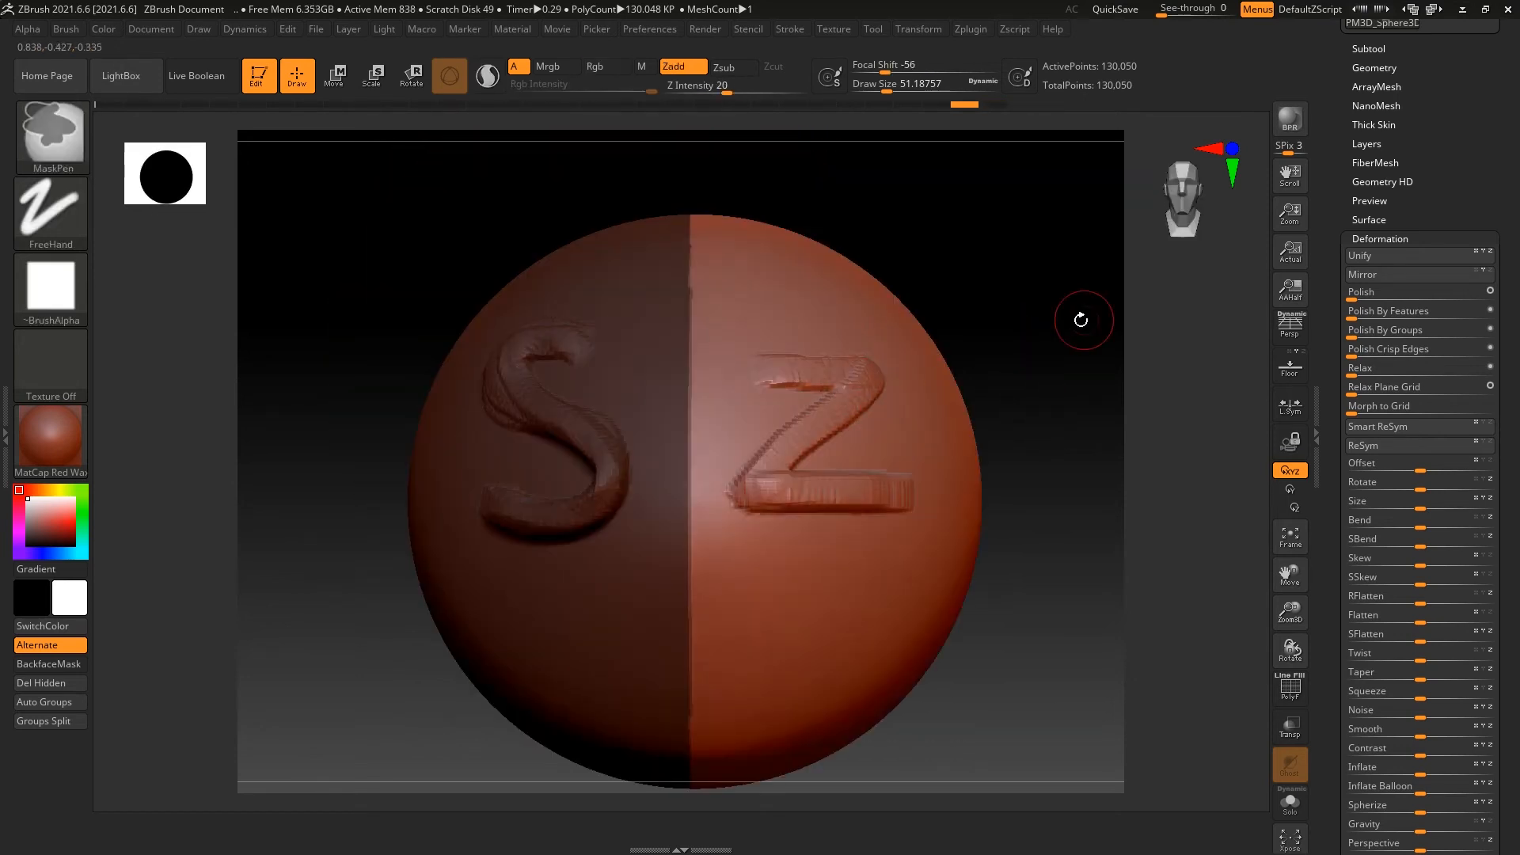
# Replace the mask with one over the Z half, try Smart ReSym along the X axis again, and undo it.
pyautogui.keyDown('alt'); pyautogui.moveTo(1081, 319); pyautogui.dragTo(969, 314); pyautogui.keyUp('alt')
pyautogui.keyDown('ctrl'); pyautogui.moveTo(993, 264); pyautogui.dragTo(1038, 320); pyautogui.keyUp('ctrl')
pyautogui.keyDown('alt'); pyautogui.moveTo(933, 271); pyautogui.dragTo(920, 312); pyautogui.keyUp('alt')
pyautogui.keyDown('ctrl'); pyautogui.moveTo(950, 200); pyautogui.dragTo(723, 792); pyautogui.keyUp('ctrl')
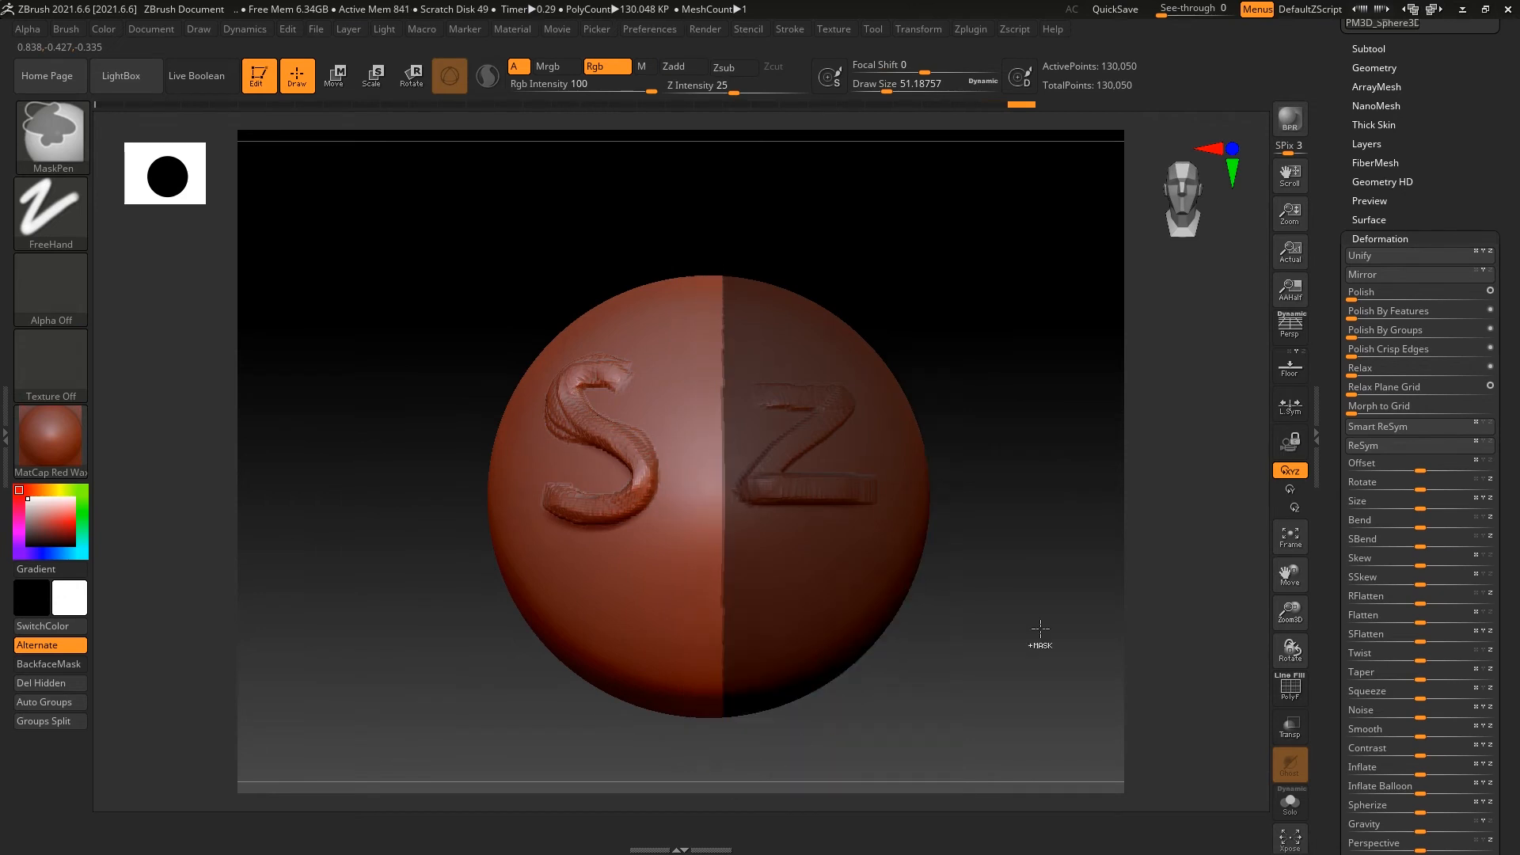
pyautogui.click(1461, 428)
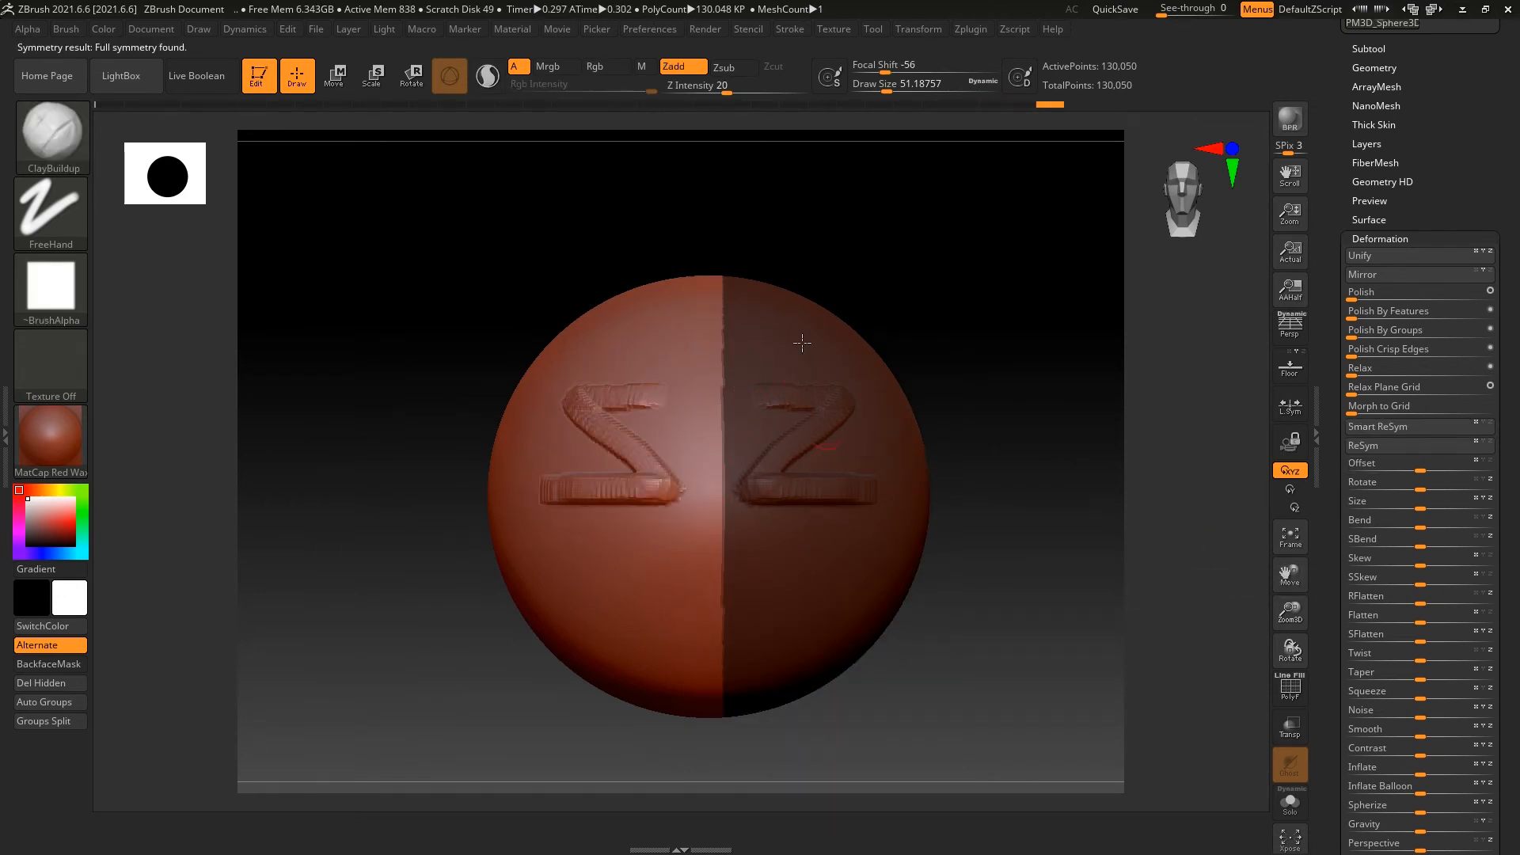
pyautogui.hotkey('ctrl', 'z')
pyautogui.keyDown('alt'); pyautogui.moveTo(1027, 322); pyautogui.dragTo(1125, 329); pyautogui.keyUp('alt')
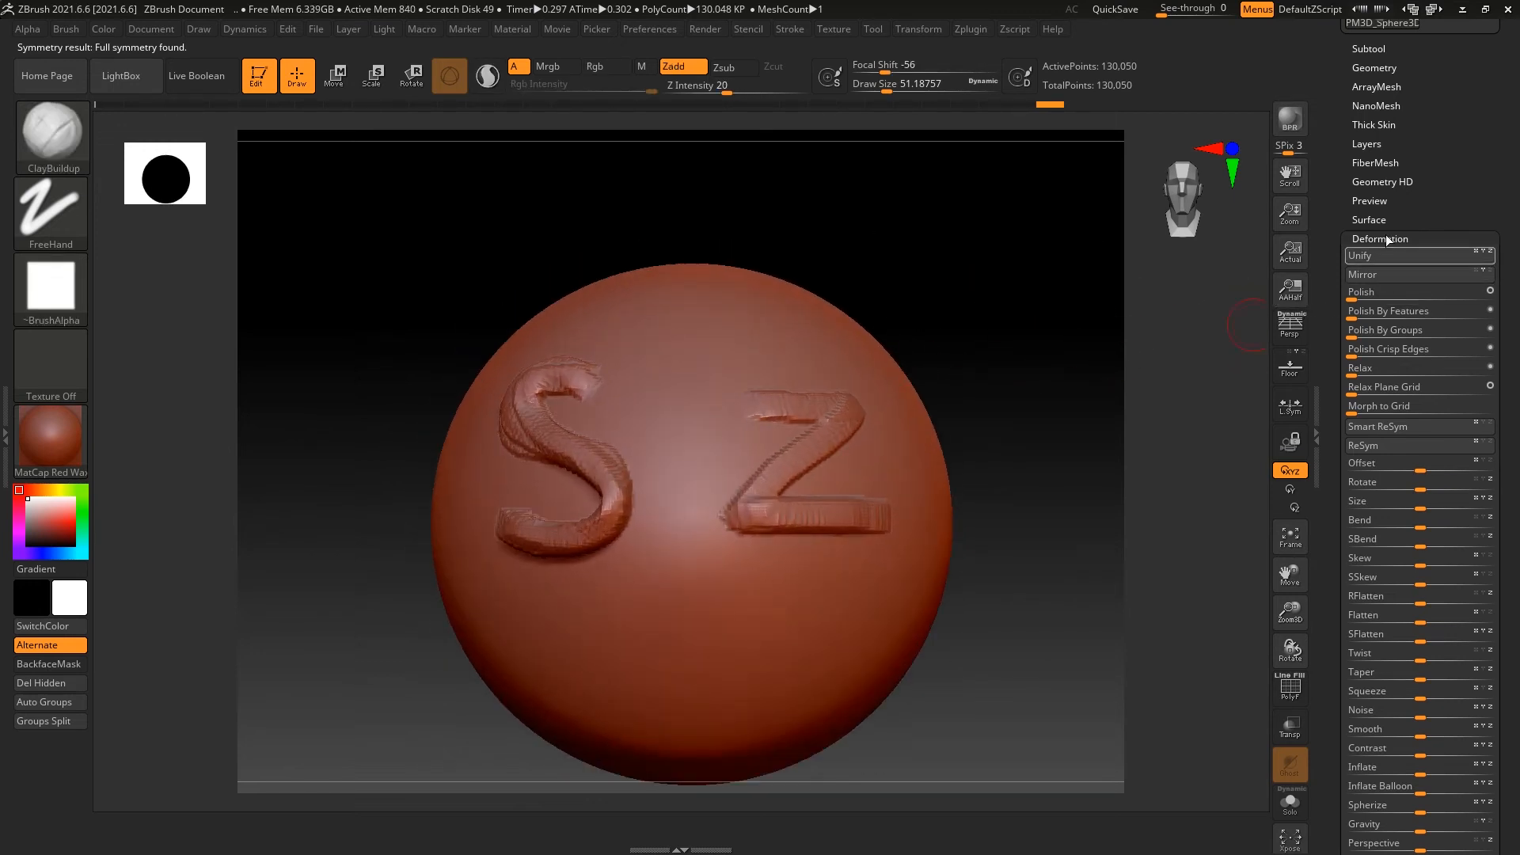
# Open the Geometry options to view Mirror And Weld, and return to Smart ReSym in the Deformation options.
pyautogui.click(1392, 73)
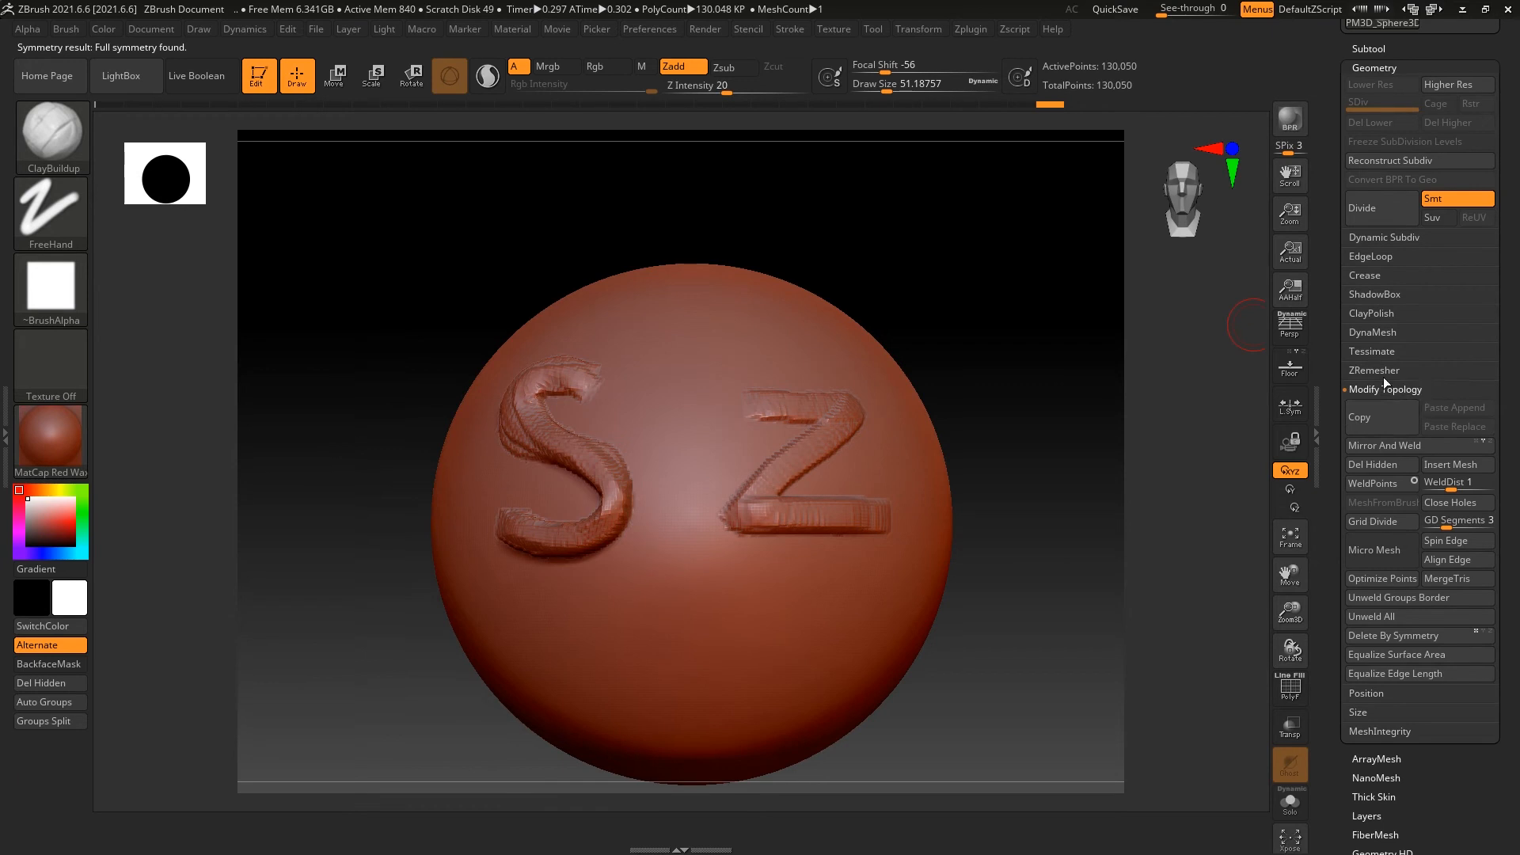
pyautogui.moveTo(1492, 790); pyautogui.dragTo(1397, 549)
pyautogui.click(1394, 507)
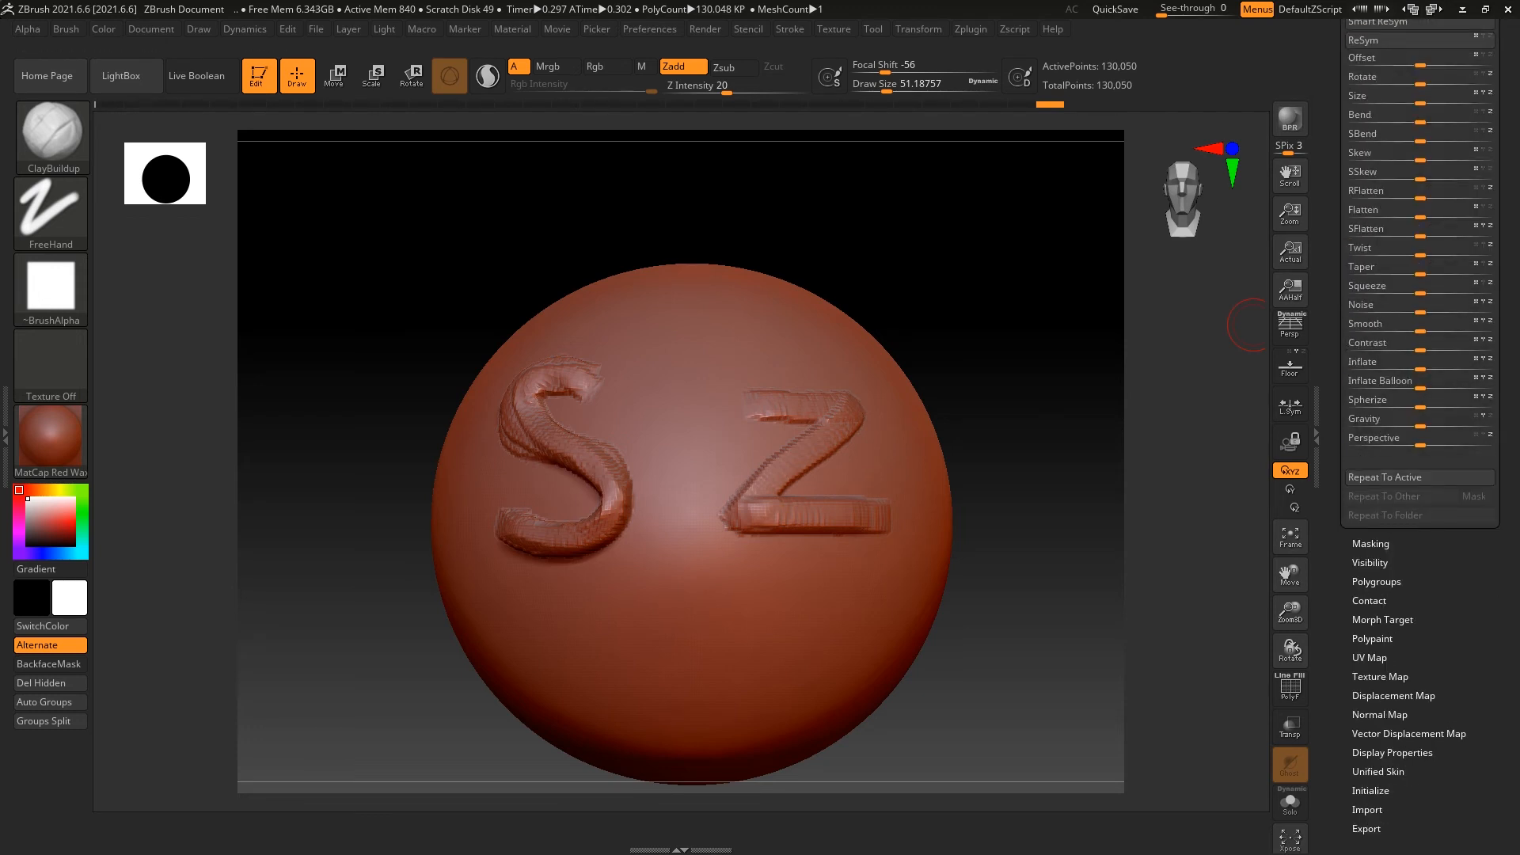
pyautogui.moveTo(1365, 22); pyautogui.dragTo(1365, 135)
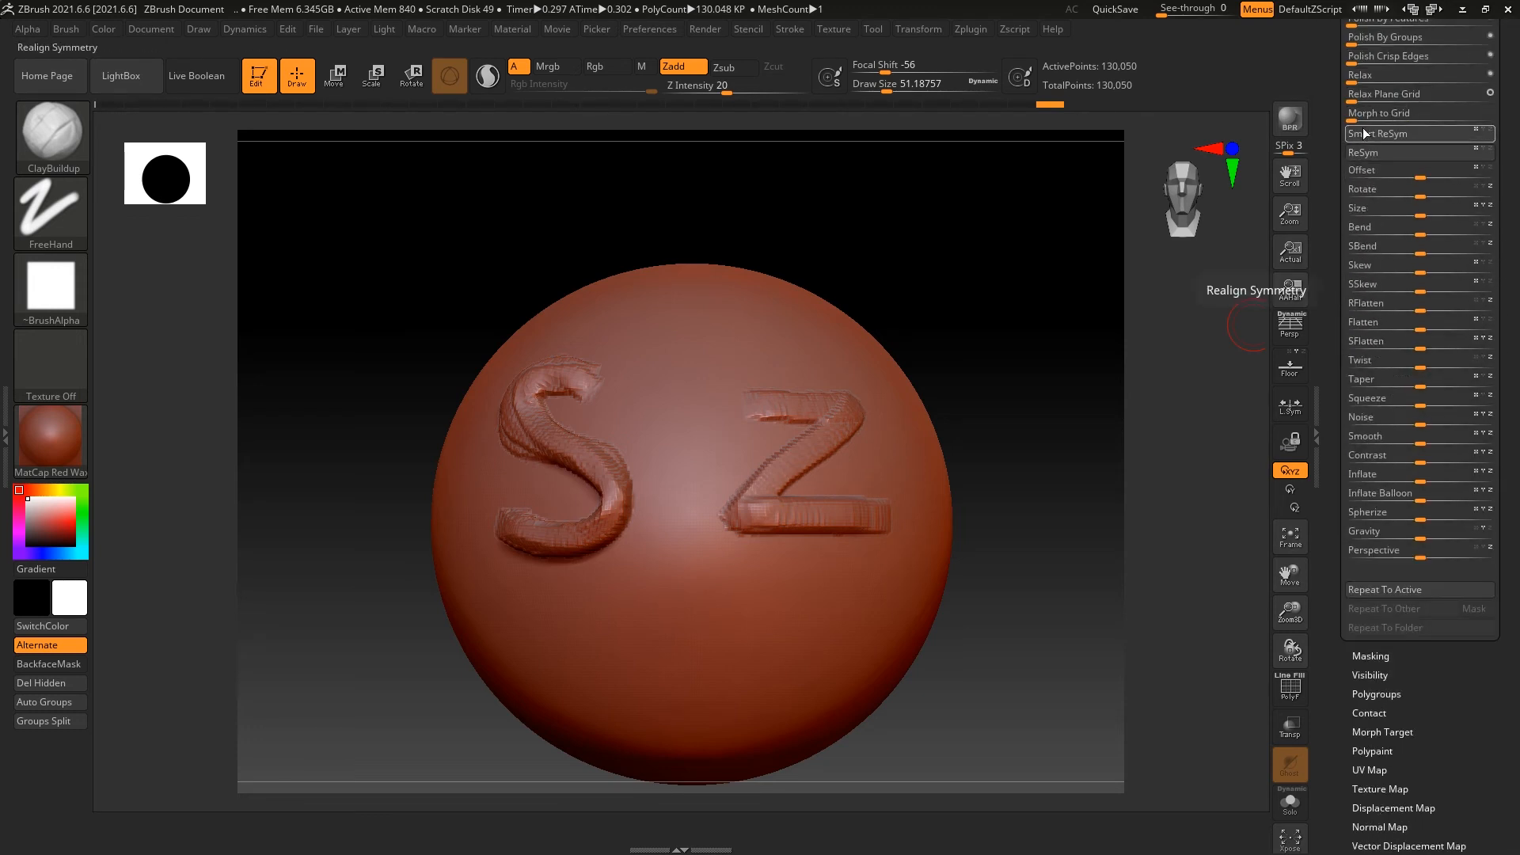
pyautogui.click(1365, 135)
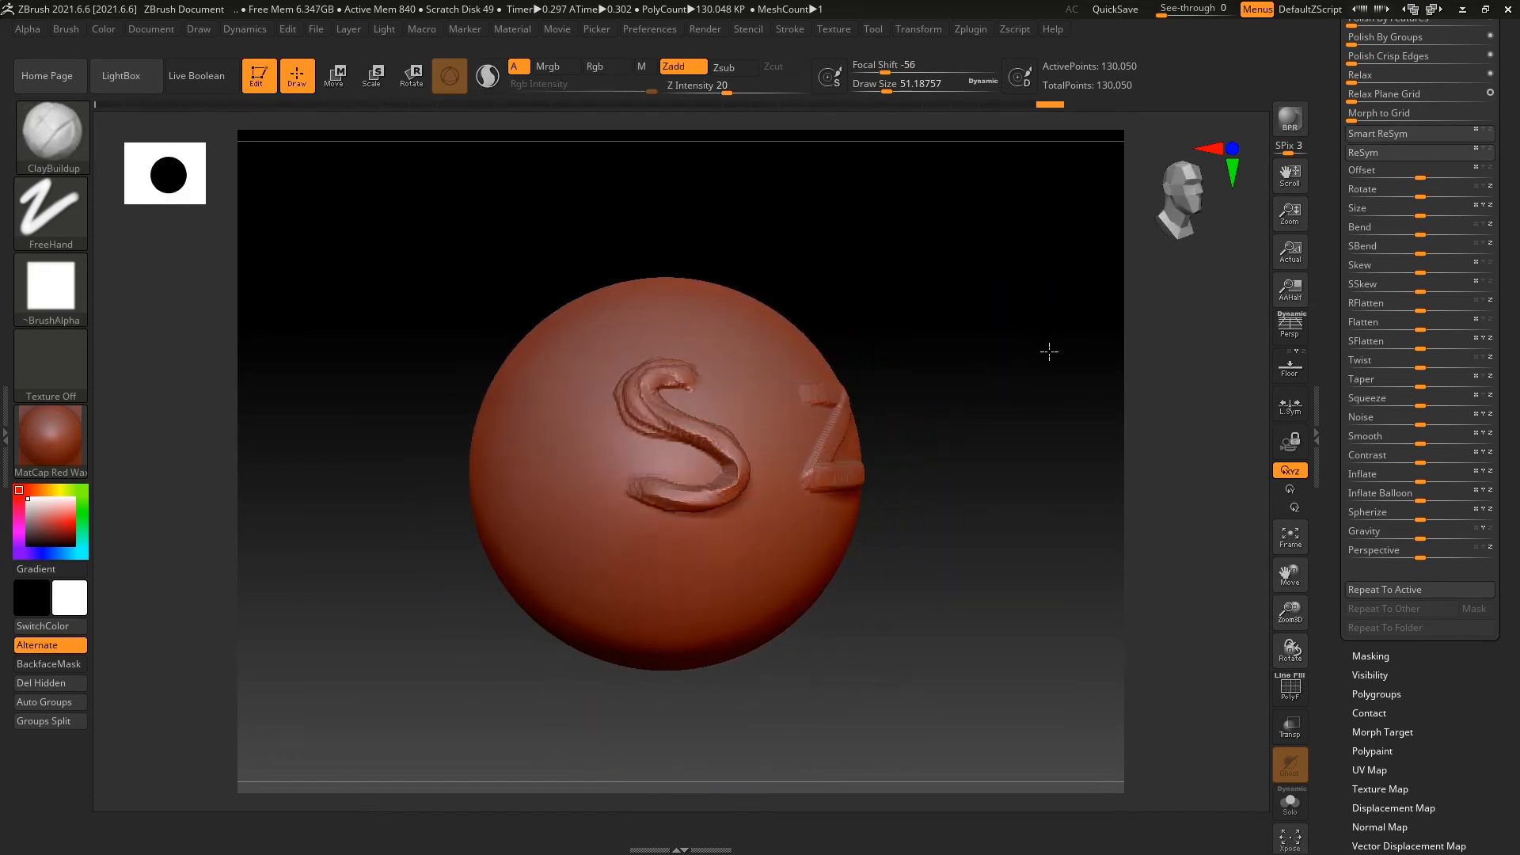
# Mask the sphere's lower half in front view, try Smart ReSym along the Y axis, and undo it.
pyautogui.keyDown('shift'); pyautogui.moveTo(1049, 352); pyautogui.dragTo(1049, 384); pyautogui.keyUp('shift')
pyautogui.keyDown('ctrl'); pyautogui.moveTo(1045, 724); pyautogui.dragTo(366, 448); pyautogui.keyUp('ctrl')
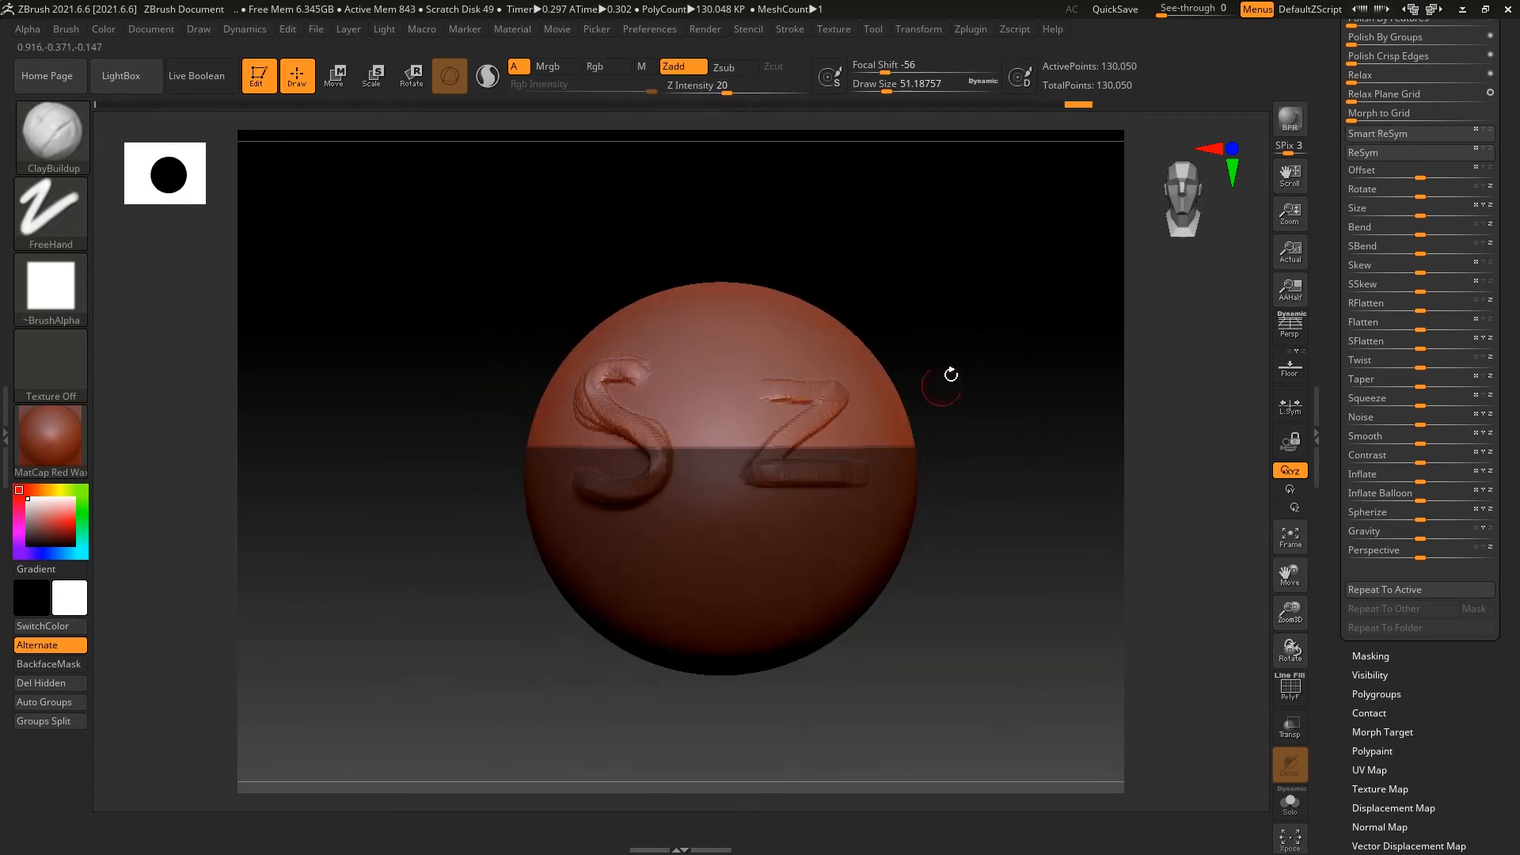
pyautogui.keyDown('alt'); pyautogui.moveTo(984, 314); pyautogui.dragTo(975, 336); pyautogui.keyUp('alt')
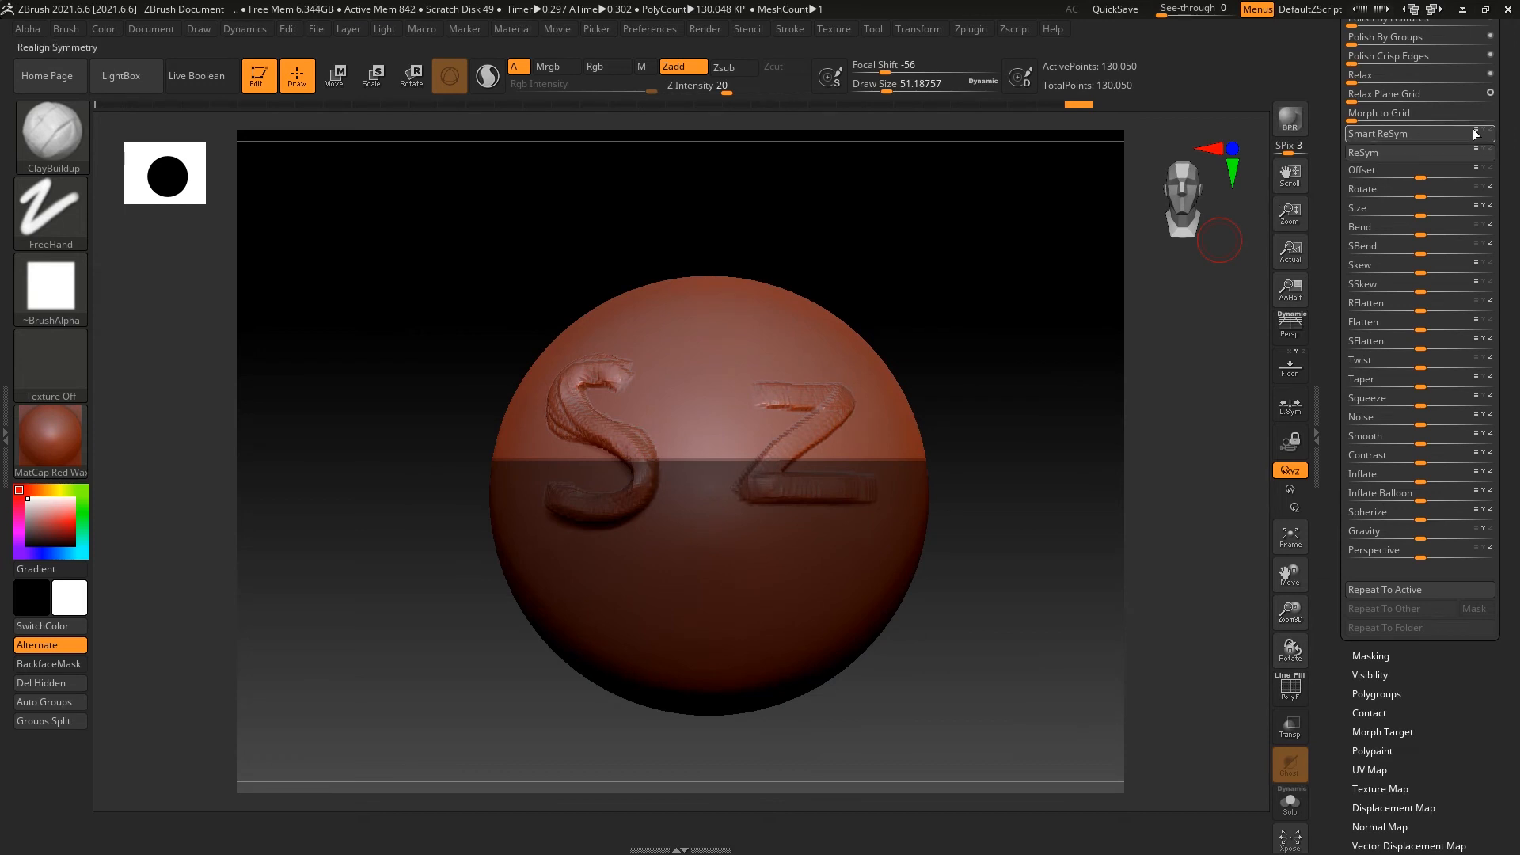
pyautogui.click(1393, 140)
pyautogui.keyDown('alt'); pyautogui.moveTo(1008, 336); pyautogui.dragTo(1026, 369); pyautogui.keyUp('alt')
pyautogui.moveTo(1026, 369); pyautogui.dragTo(1106, 333)
pyautogui.hotkey('ctrl', 'z')
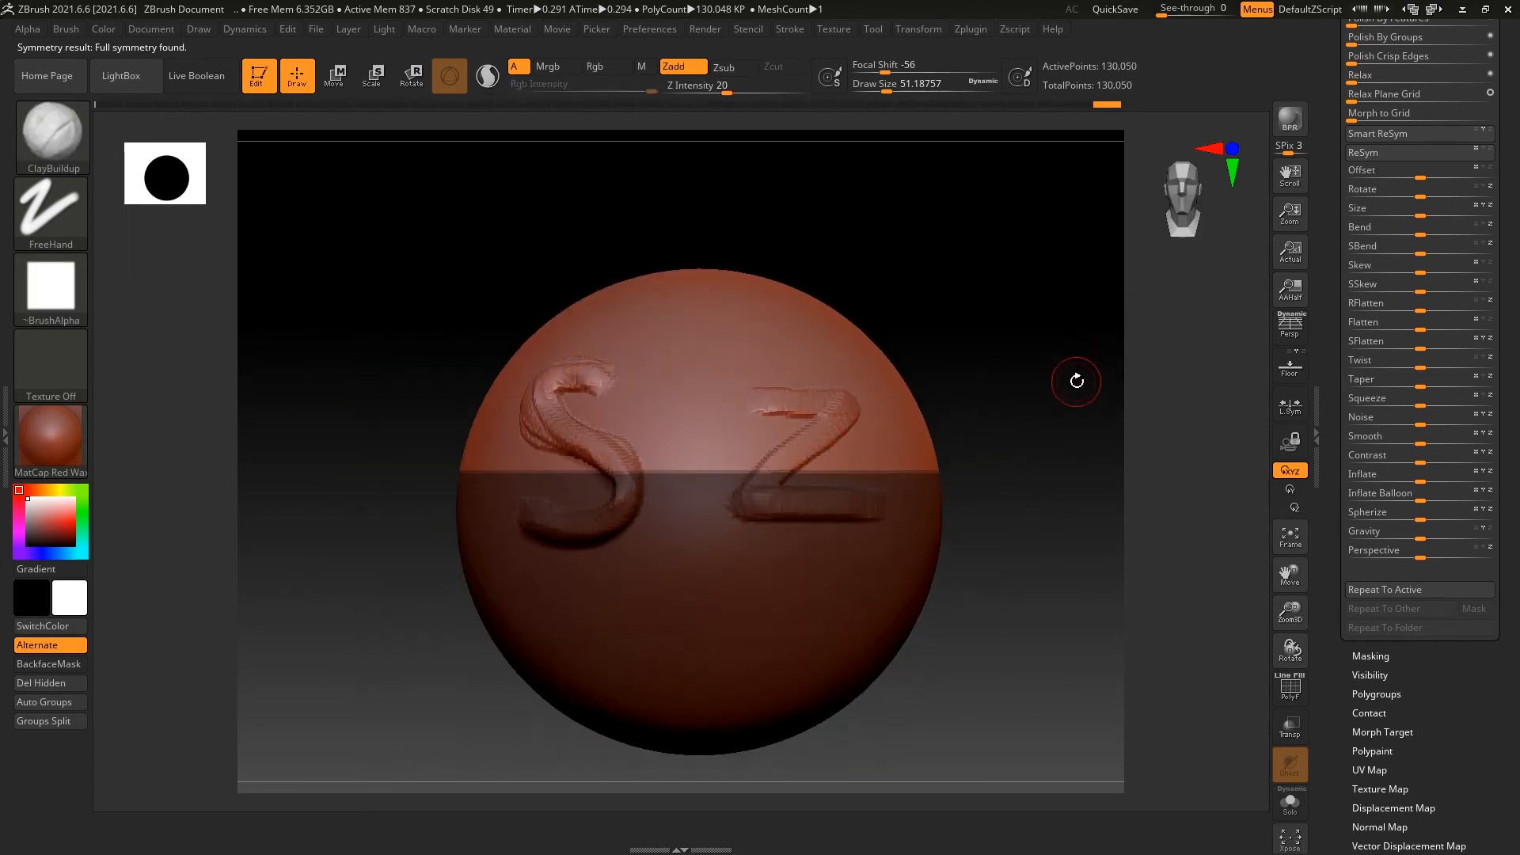
# Clear the mask and mask the upper part of the sphere down to the lower edge of the letters.
pyautogui.keyDown('ctrl'); pyautogui.moveTo(1045, 194); pyautogui.dragTo(298, 498); pyautogui.keyUp('ctrl')
pyautogui.hotkey('ctrl', 'z')
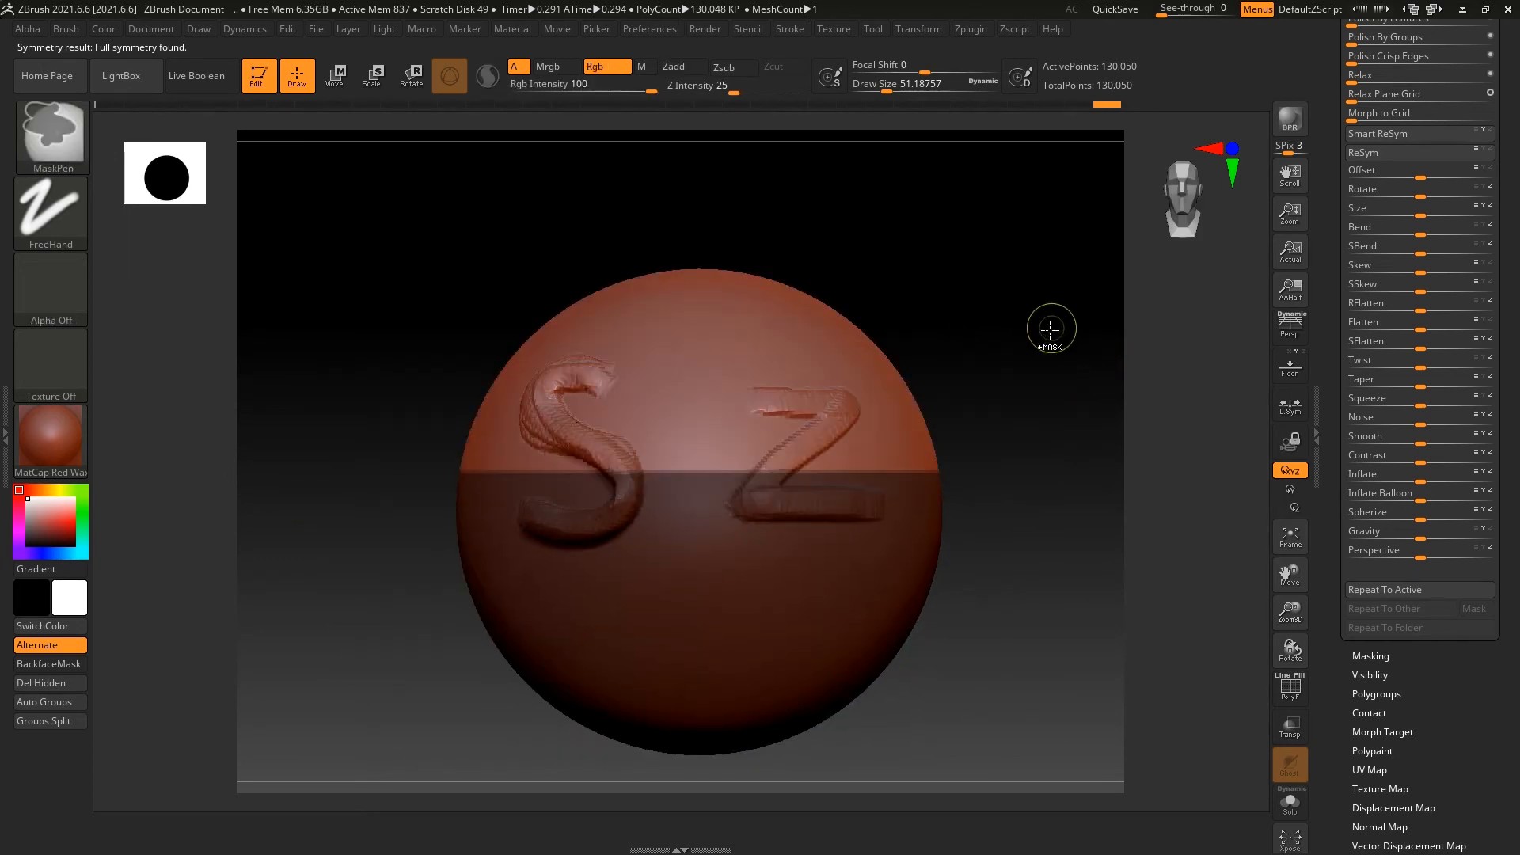
pyautogui.keyDown('ctrl'); pyautogui.moveTo(1052, 321); pyautogui.dragTo(1061, 357); pyautogui.keyUp('ctrl')
pyautogui.keyDown('ctrl'); pyautogui.moveTo(1071, 242); pyautogui.dragTo(381, 529); pyautogui.keyUp('ctrl')
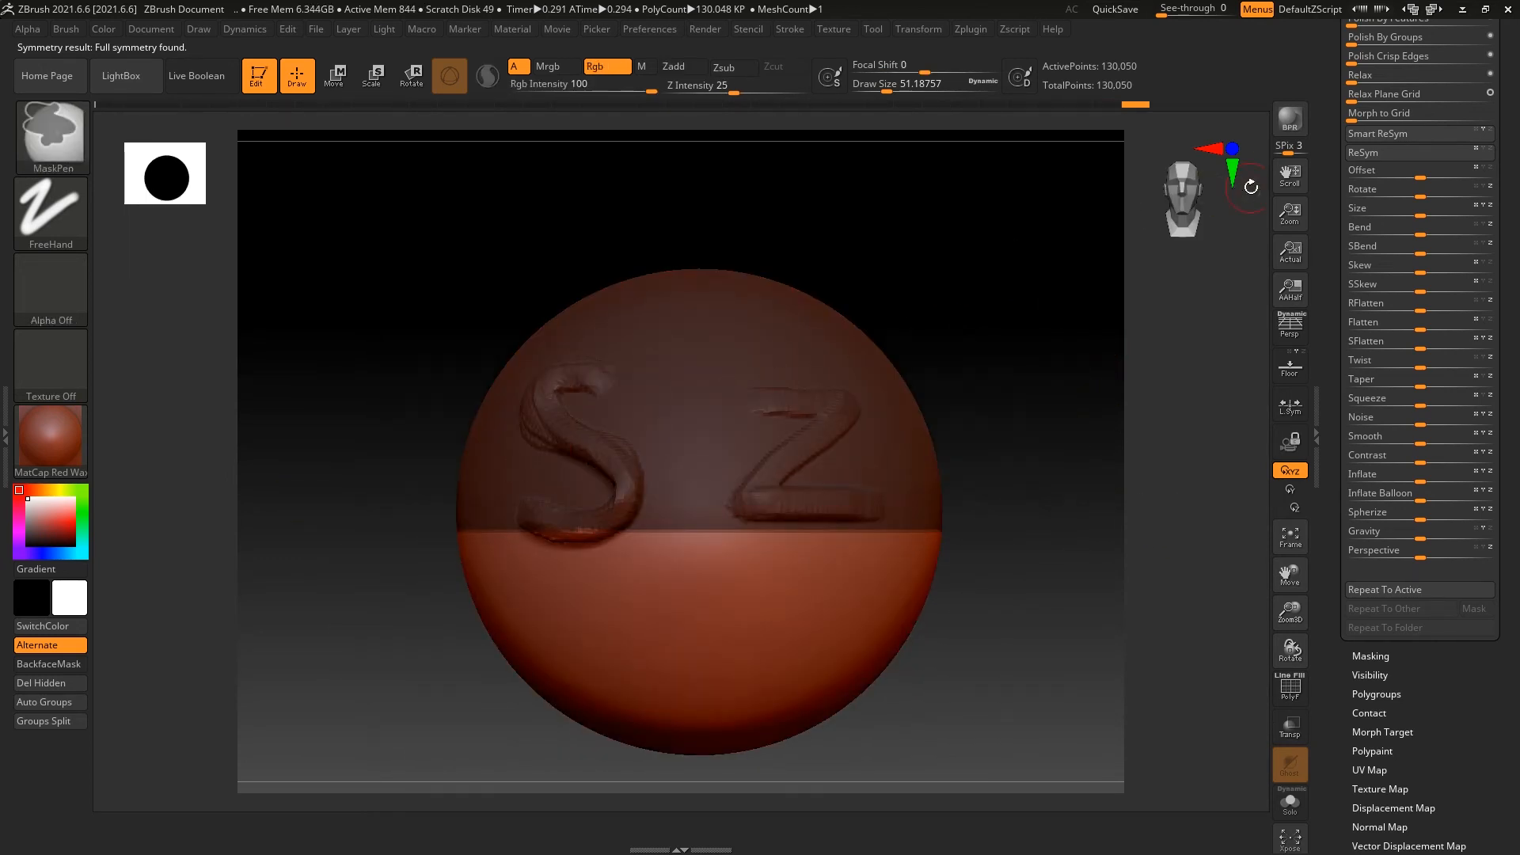
# Apply Smart ReSym along the Y axis to copy the masked letters onto the lower part, and clear the mask.
pyautogui.click(1386, 133)
pyautogui.hotkey('ctrl', 'z')
pyautogui.keyDown('ctrl'); pyautogui.moveTo(1063, 518); pyautogui.dragTo(1112, 569); pyautogui.keyUp('ctrl')
pyautogui.hotkey('ctrl', 'z')
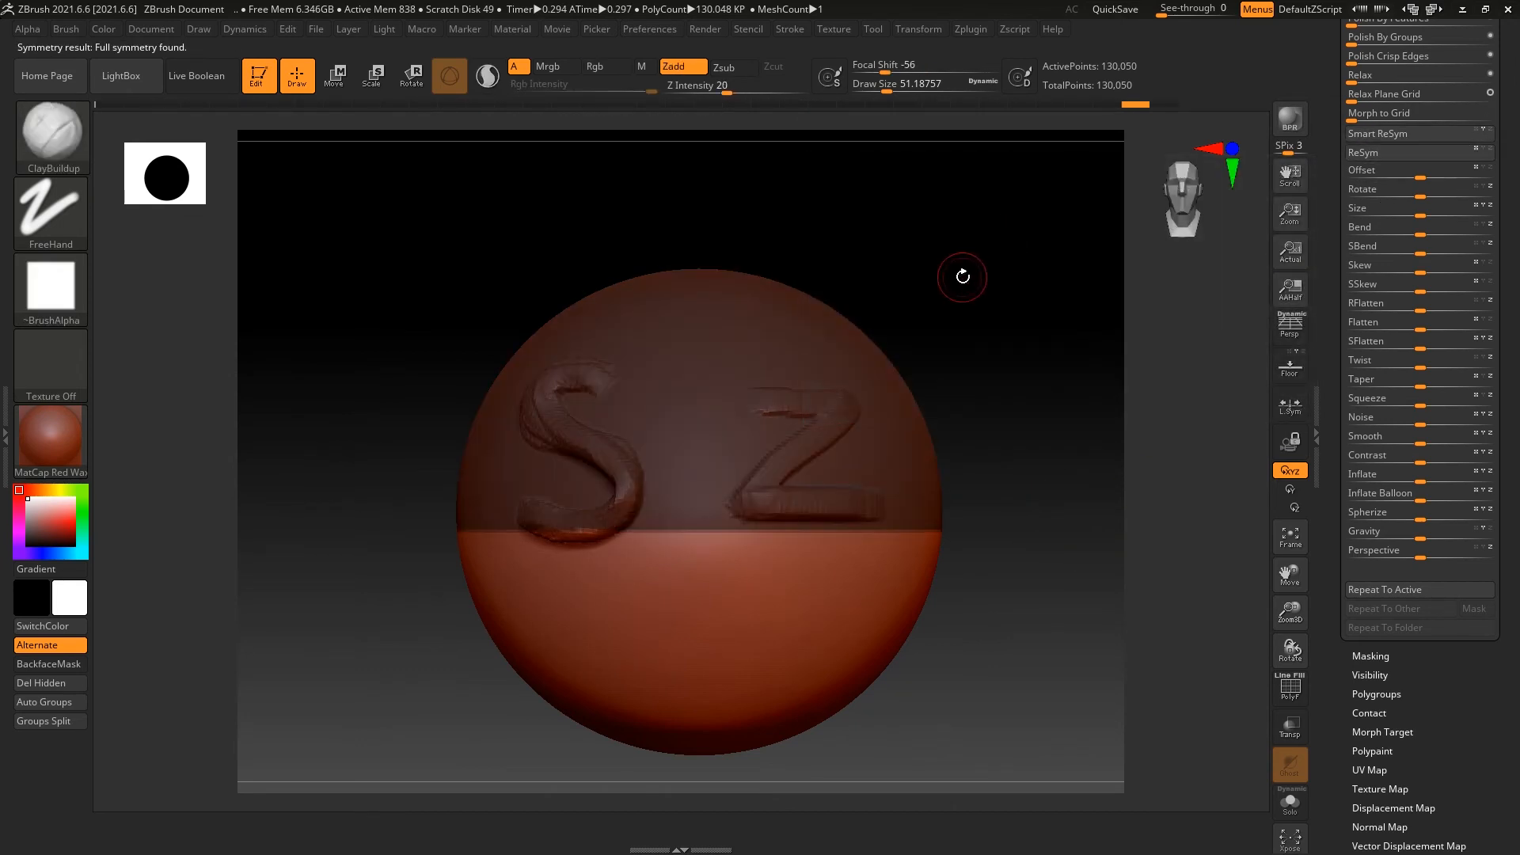
pyautogui.click(1385, 133)
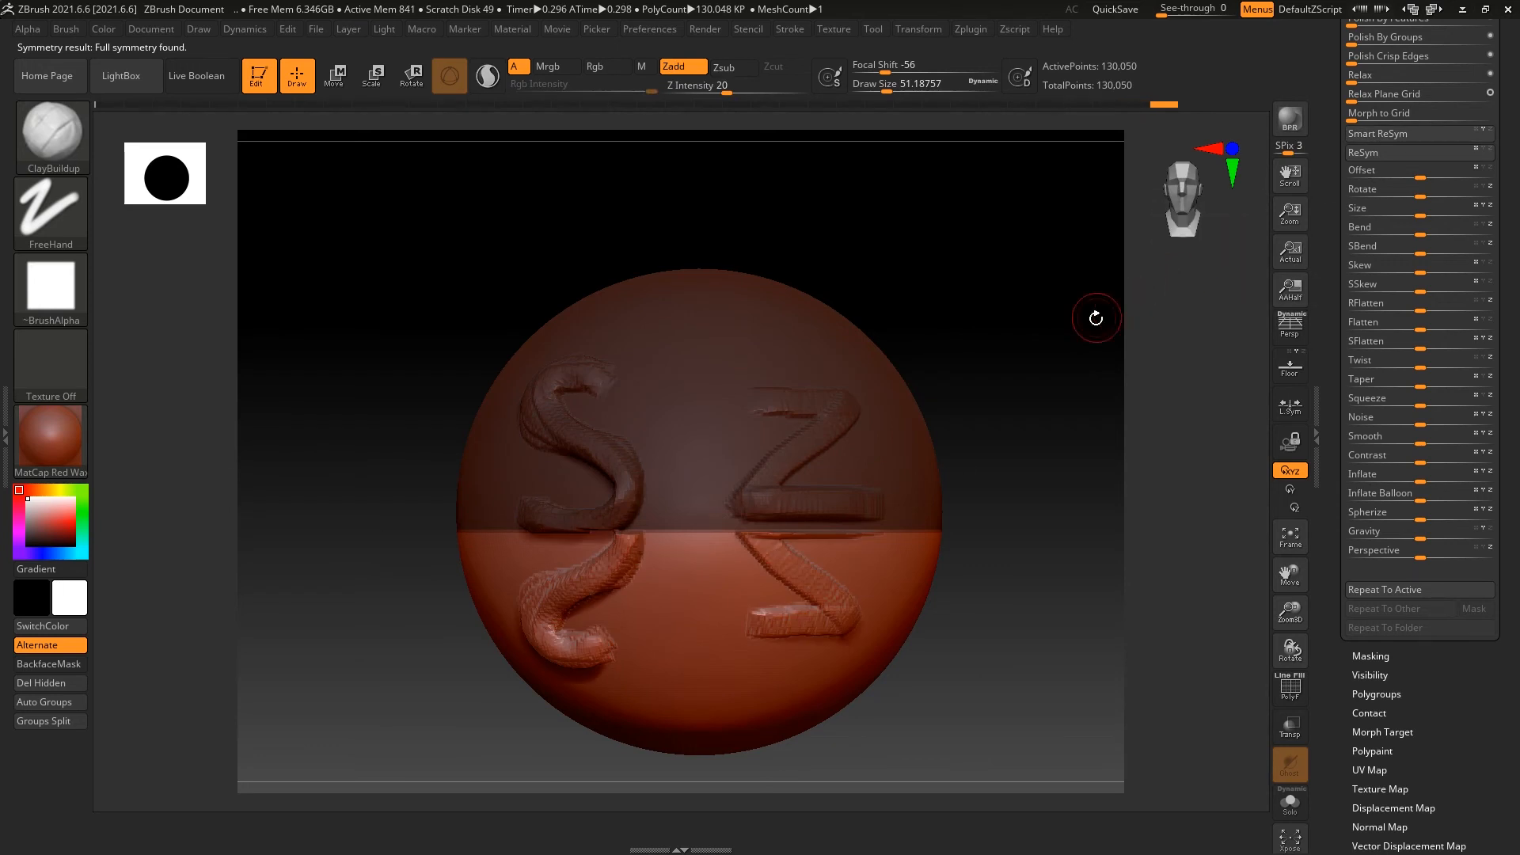
pyautogui.keyDown('ctrl'); pyautogui.click(1130, 447); pyautogui.keyUp('ctrl')
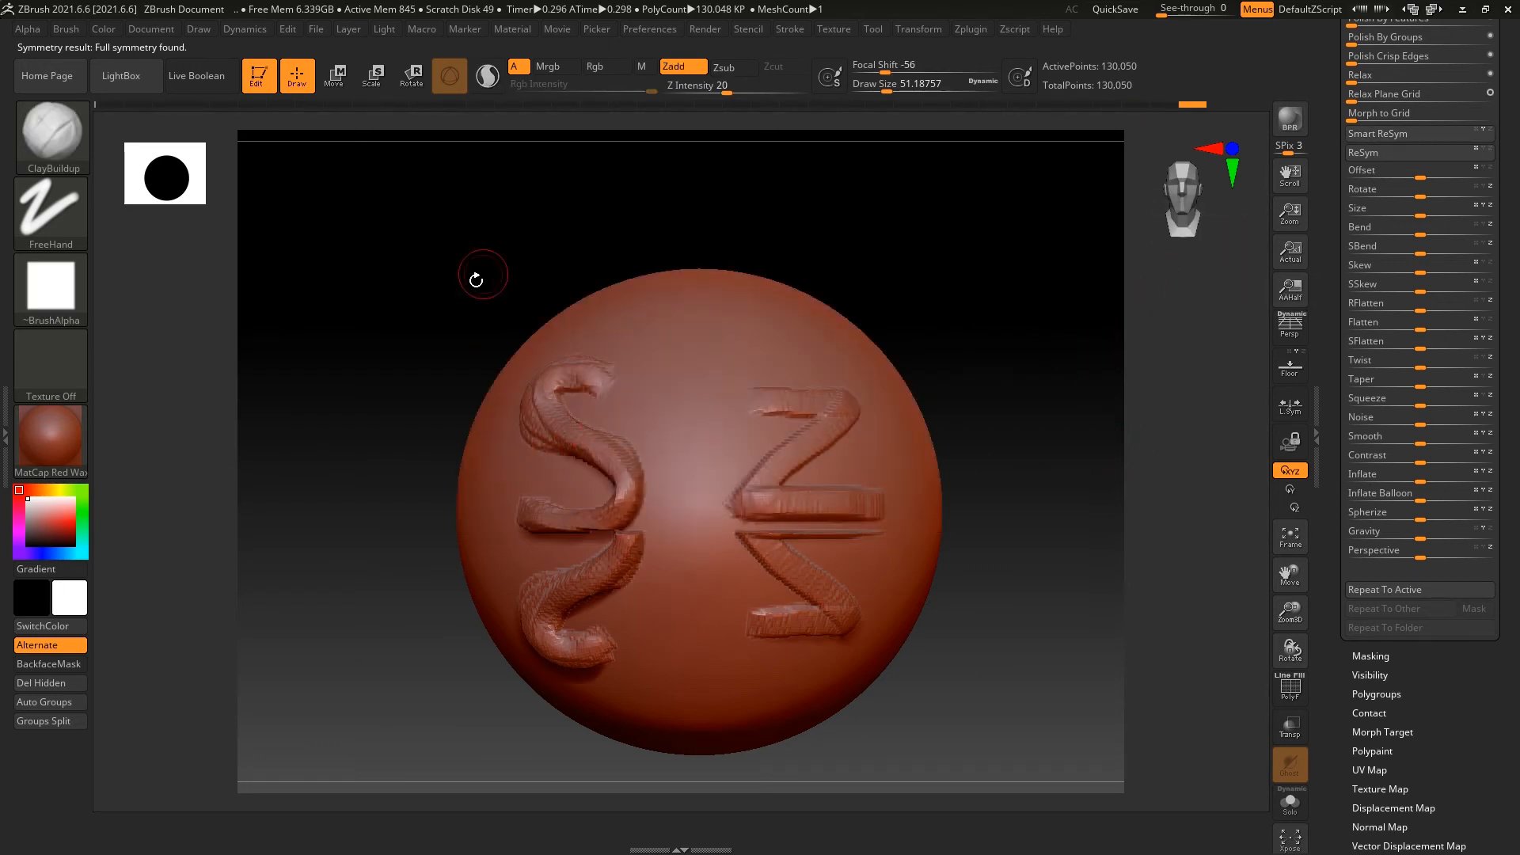
# Mask the upper part of the sphere, reapply Smart ReSym along the Y axis, and clear the mask.
pyautogui.keyDown('ctrl'); pyautogui.moveTo(392, 257); pyautogui.dragTo(1262, 467); pyautogui.keyUp('ctrl')
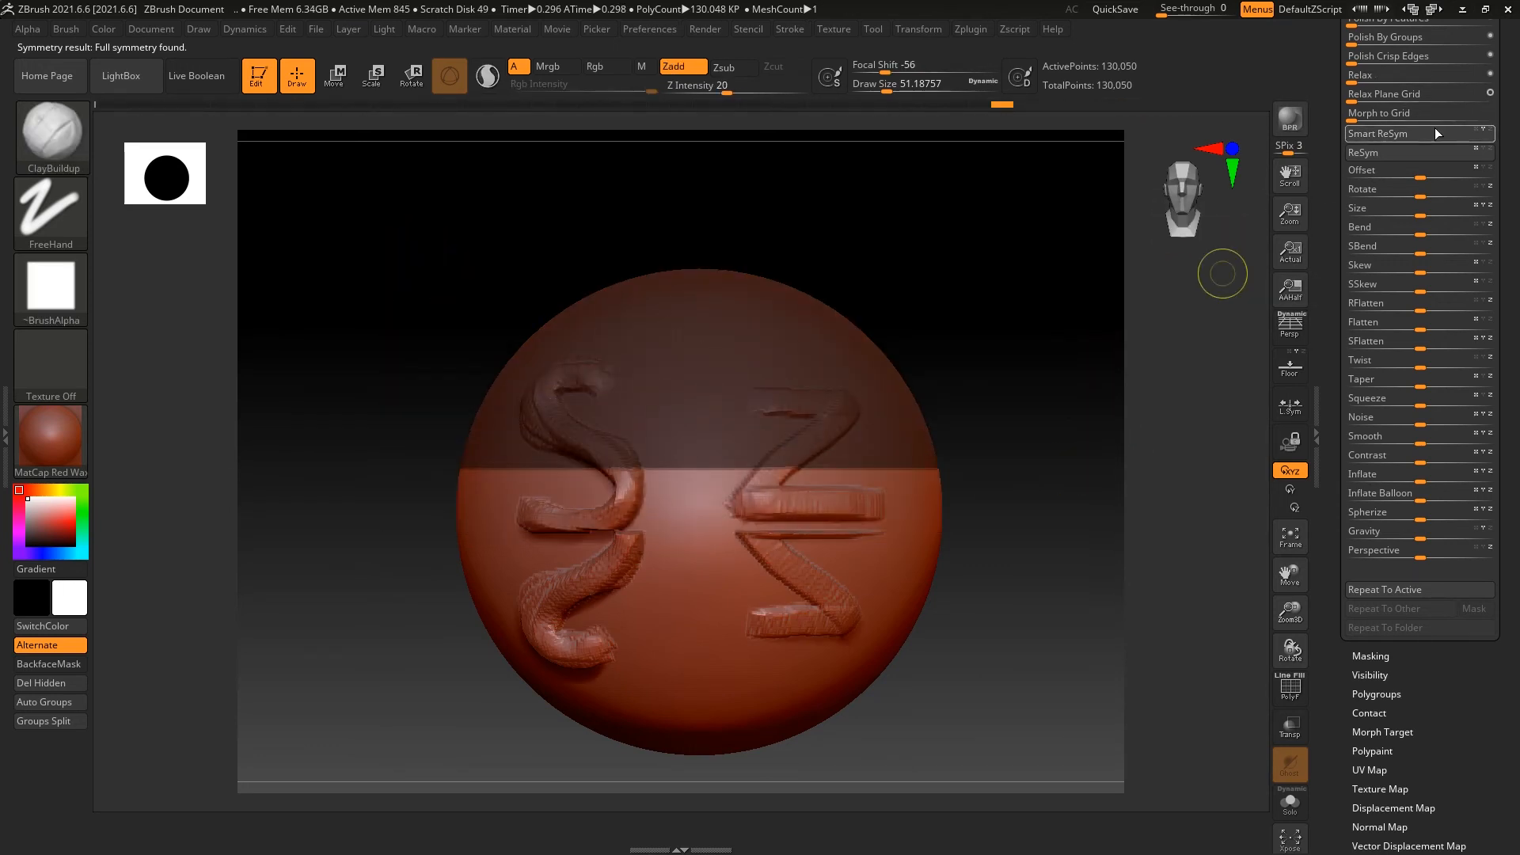
pyautogui.click(1455, 136)
pyautogui.moveTo(1040, 587); pyautogui.dragTo(1046, 506)
pyautogui.keyDown('ctrl'); pyautogui.click(1052, 499); pyautogui.keyUp('ctrl')
# Mask the half of the sphere with the Z-shaped letters, and undo that mask.
pyautogui.moveTo(1016, 208)
pyautogui.keyDown('ctrl'); pyautogui.mouseDown()
pyautogui.moveTo(729, 844)
pyautogui.moveTo(697, 836)
pyautogui.mouseUp(); pyautogui.keyUp('ctrl')
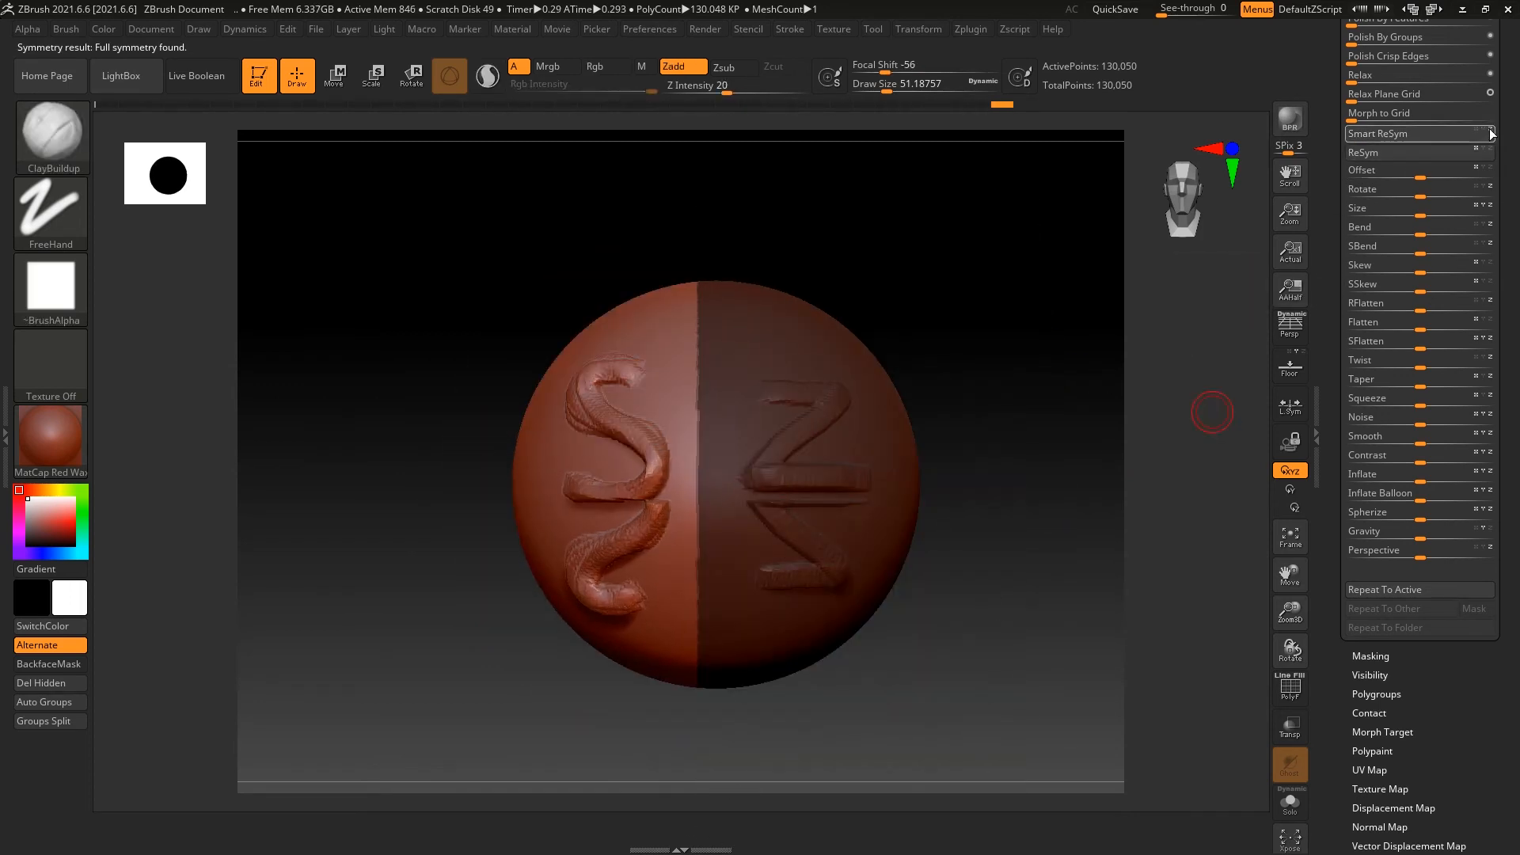
pyautogui.moveTo(1003, 383)
pyautogui.keyDown('alt'); pyautogui.mouseDown()
pyautogui.moveTo(991, 343)
pyautogui.moveTo(1062, 390)
pyautogui.moveTo(1063, 332)
pyautogui.mouseUp(); pyautogui.keyUp('alt')
pyautogui.hotkey('ctrl', 'z')
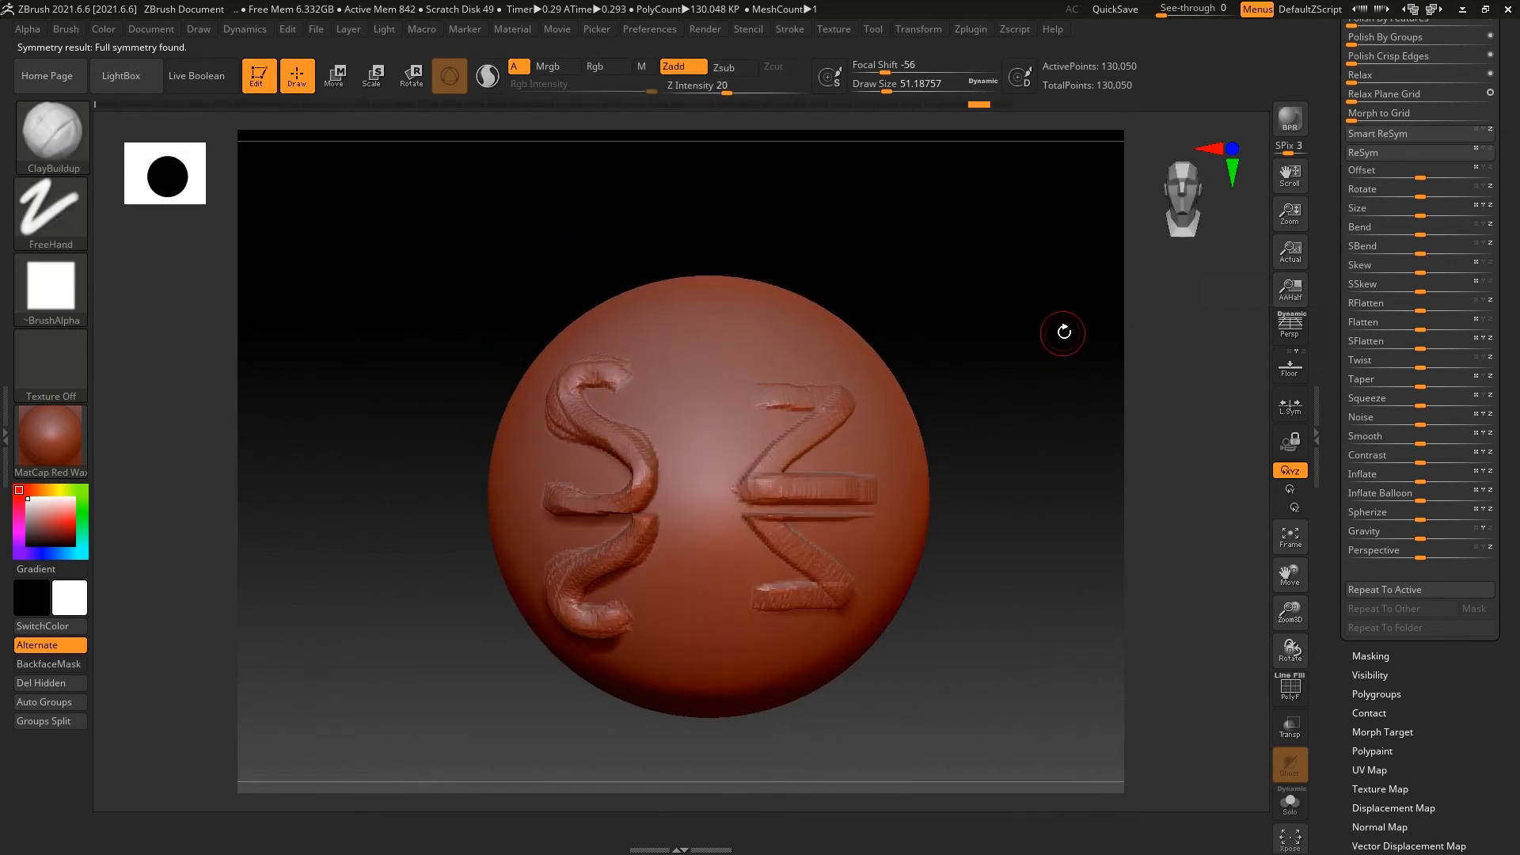
# Mask the half with the S-shaped letters, copy it to the other half with Smart ReSym along the X axis, and clear the mask.
pyautogui.hotkey('alt', 'Tab')
pyautogui.hotkey('alt', 'Tab')
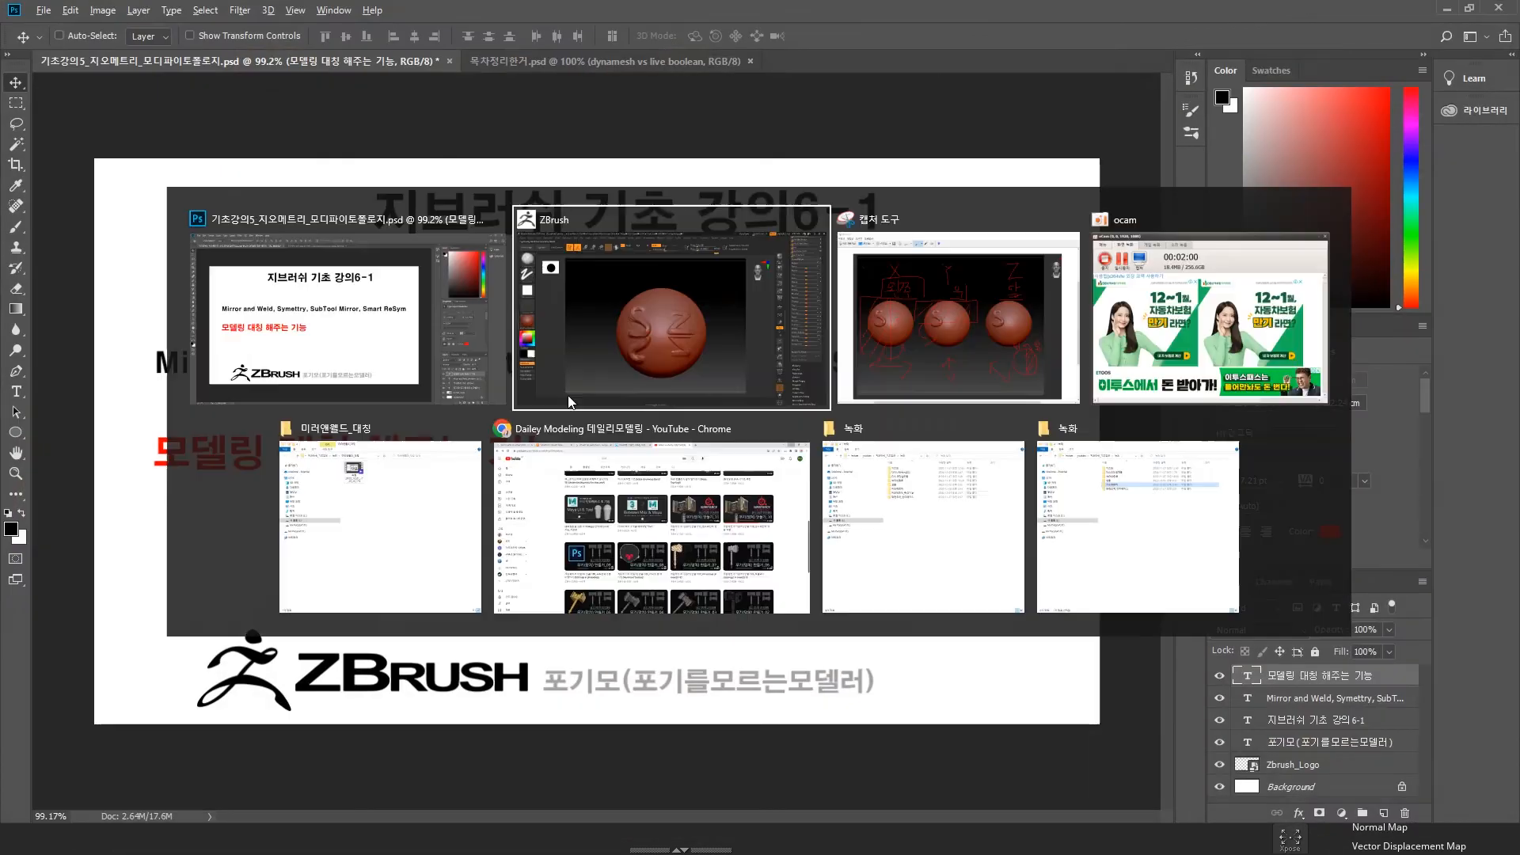
pyautogui.keyDown('alt'); pyautogui.moveTo(1009, 356); pyautogui.dragTo(979, 314); pyautogui.keyUp('alt')
pyautogui.keyDown('ctrl'); pyautogui.moveTo(451, 187); pyautogui.dragTo(724, 714); pyautogui.keyUp('ctrl')
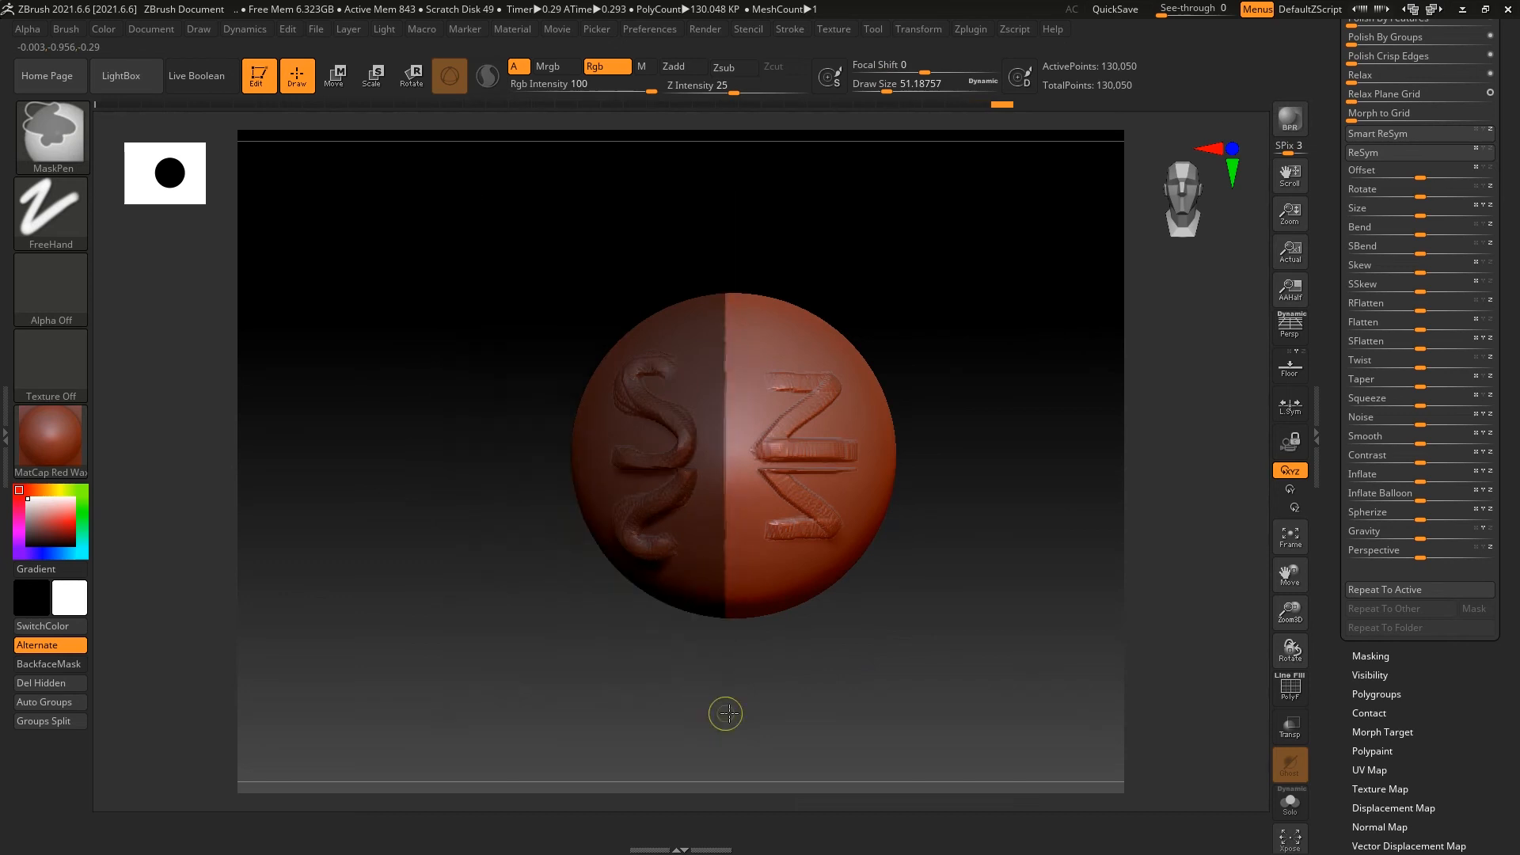
pyautogui.keyDown('alt'); pyautogui.moveTo(970, 475); pyautogui.dragTo(1007, 539); pyautogui.keyUp('alt')
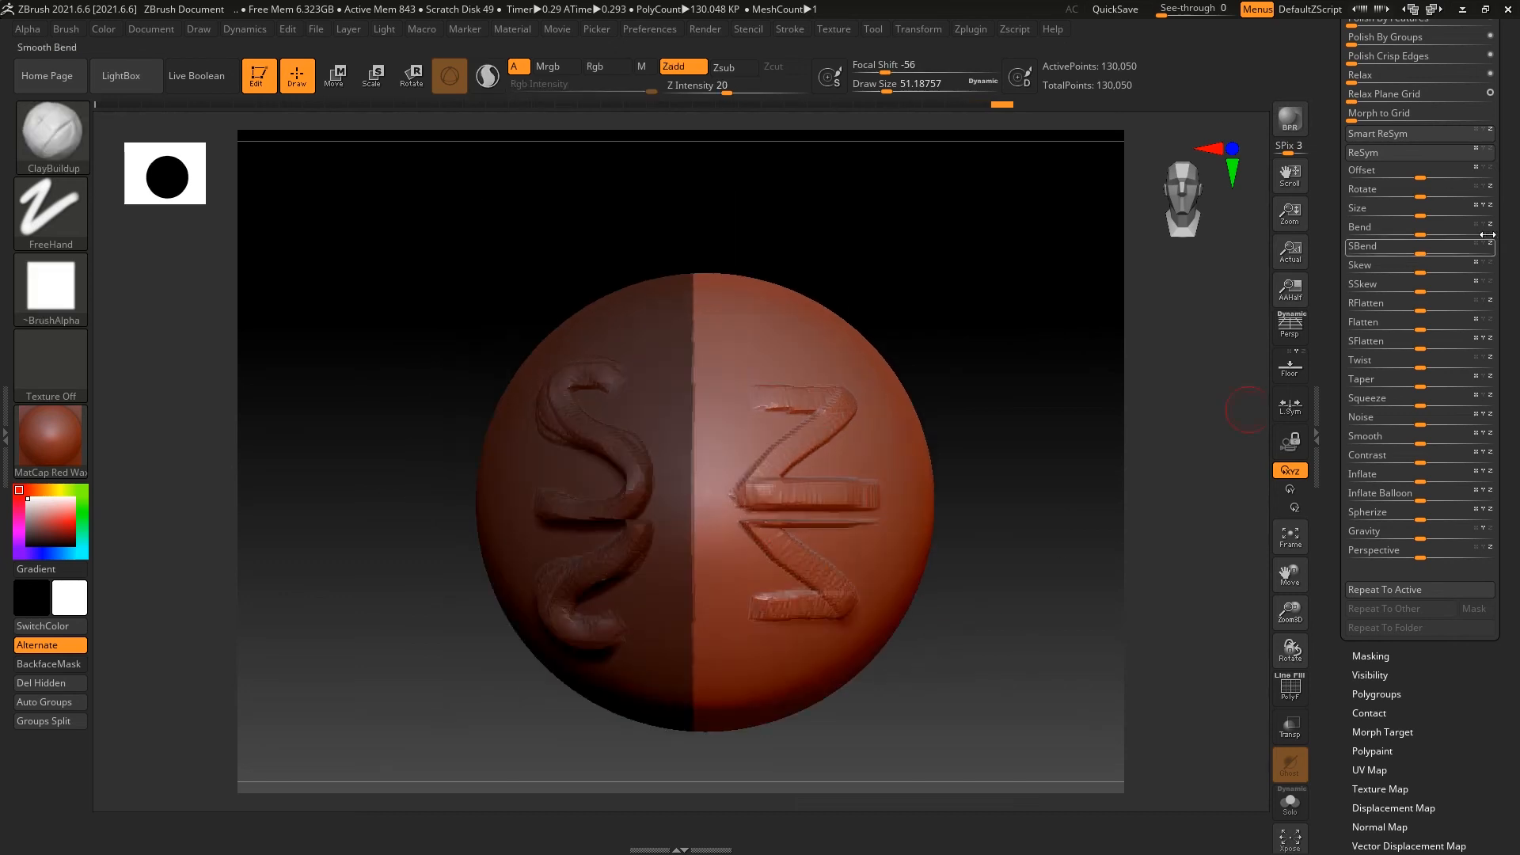
pyautogui.click(1466, 133)
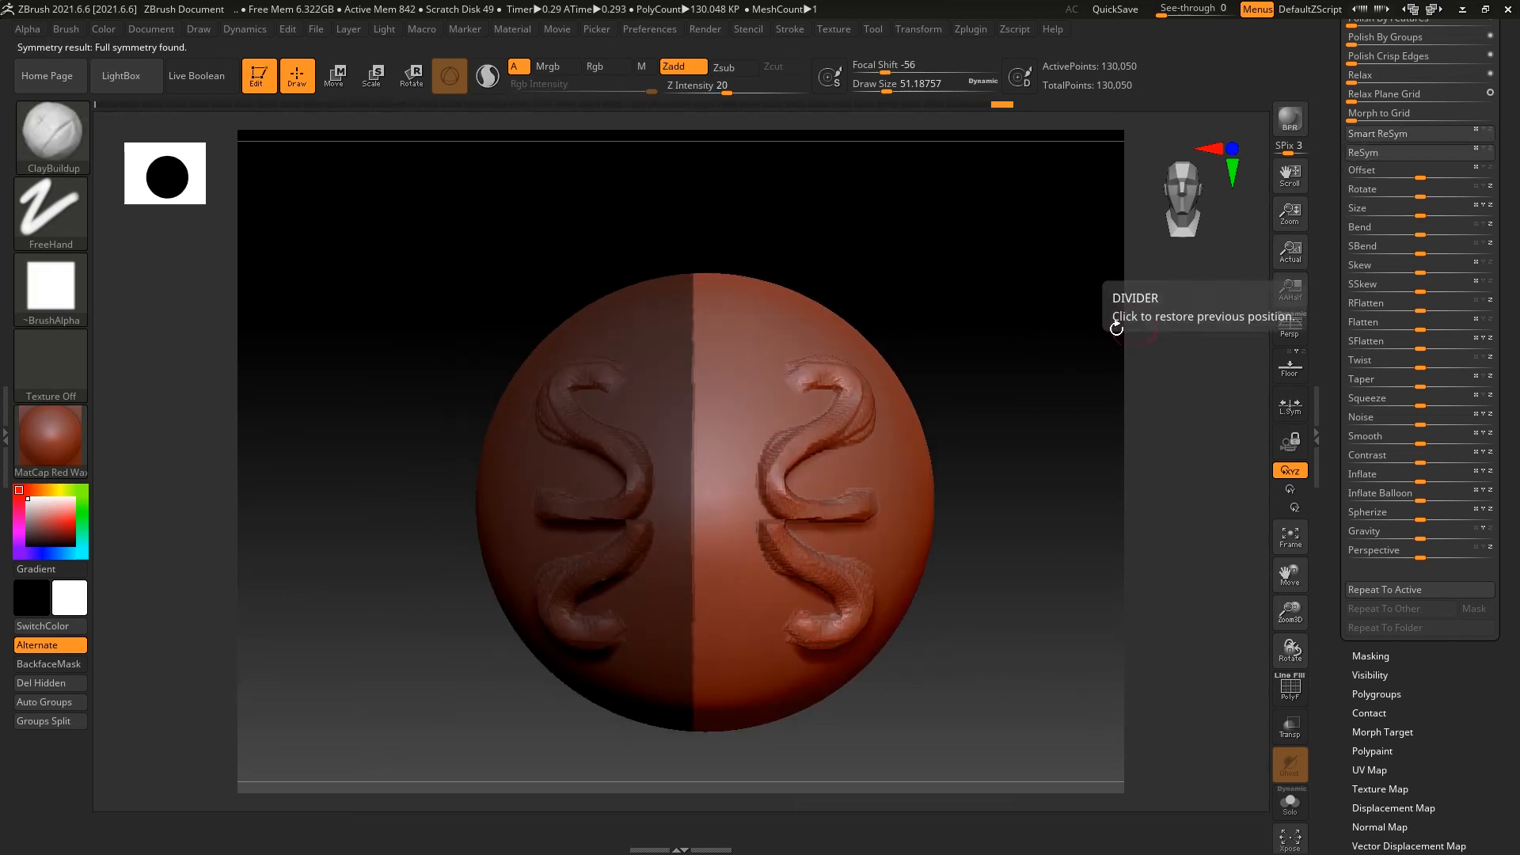
pyautogui.hotkey('alt', 'Tab')
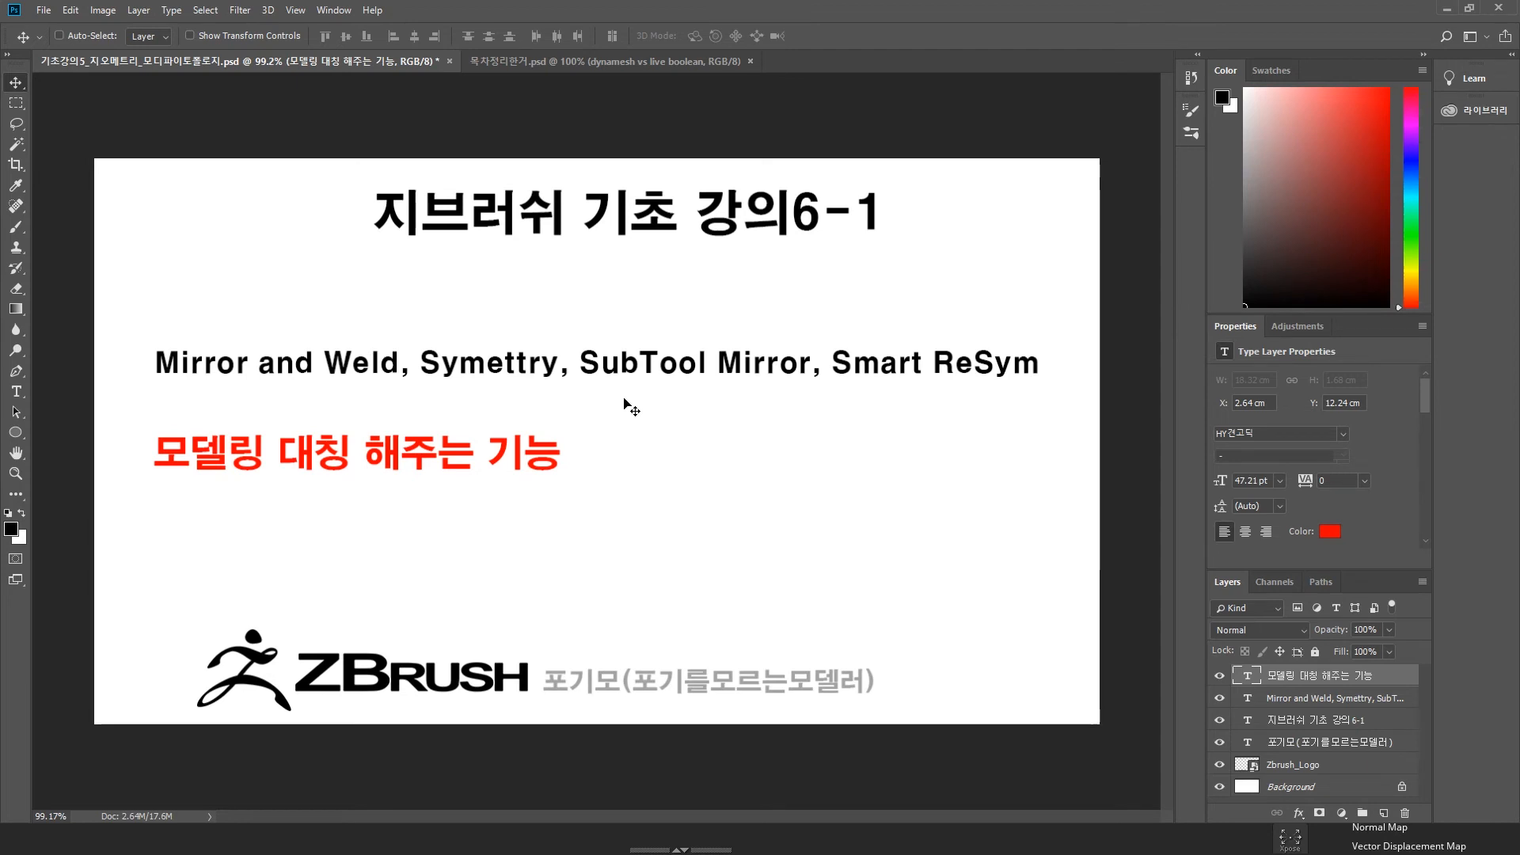
pyautogui.hotkey('alt', 'Tab')
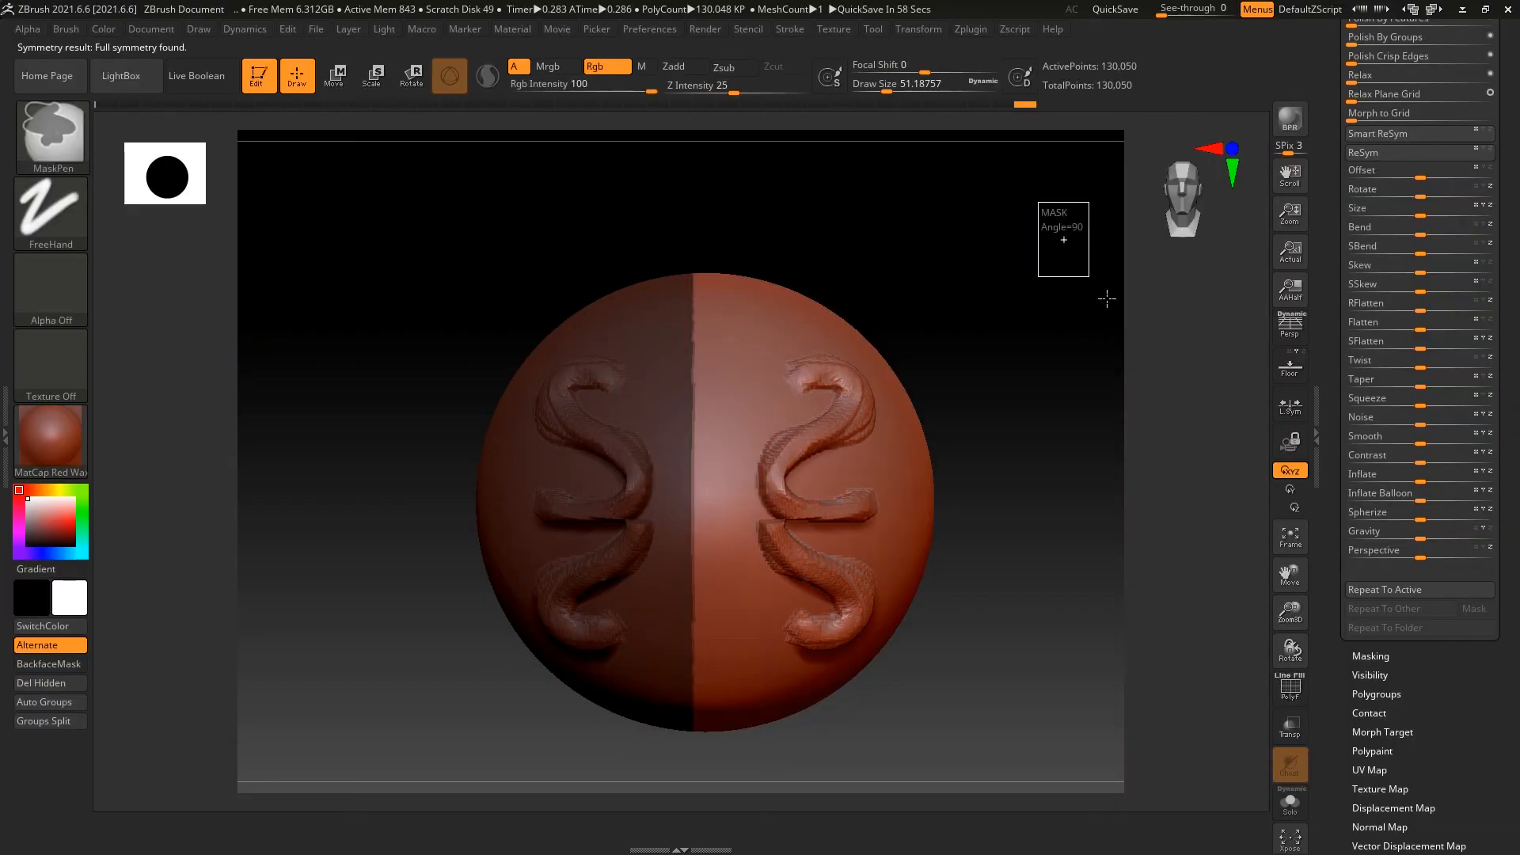
pyautogui.keyDown('ctrl'); pyautogui.click(1083, 336); pyautogui.keyUp('ctrl')
# Show the floor grid and move the sphere along the X axis, well away from the world centre.
pyautogui.keyDown('alt'); pyautogui.moveTo(1065, 370); pyautogui.dragTo(975, 362); pyautogui.keyUp('alt')
pyautogui.press('w')
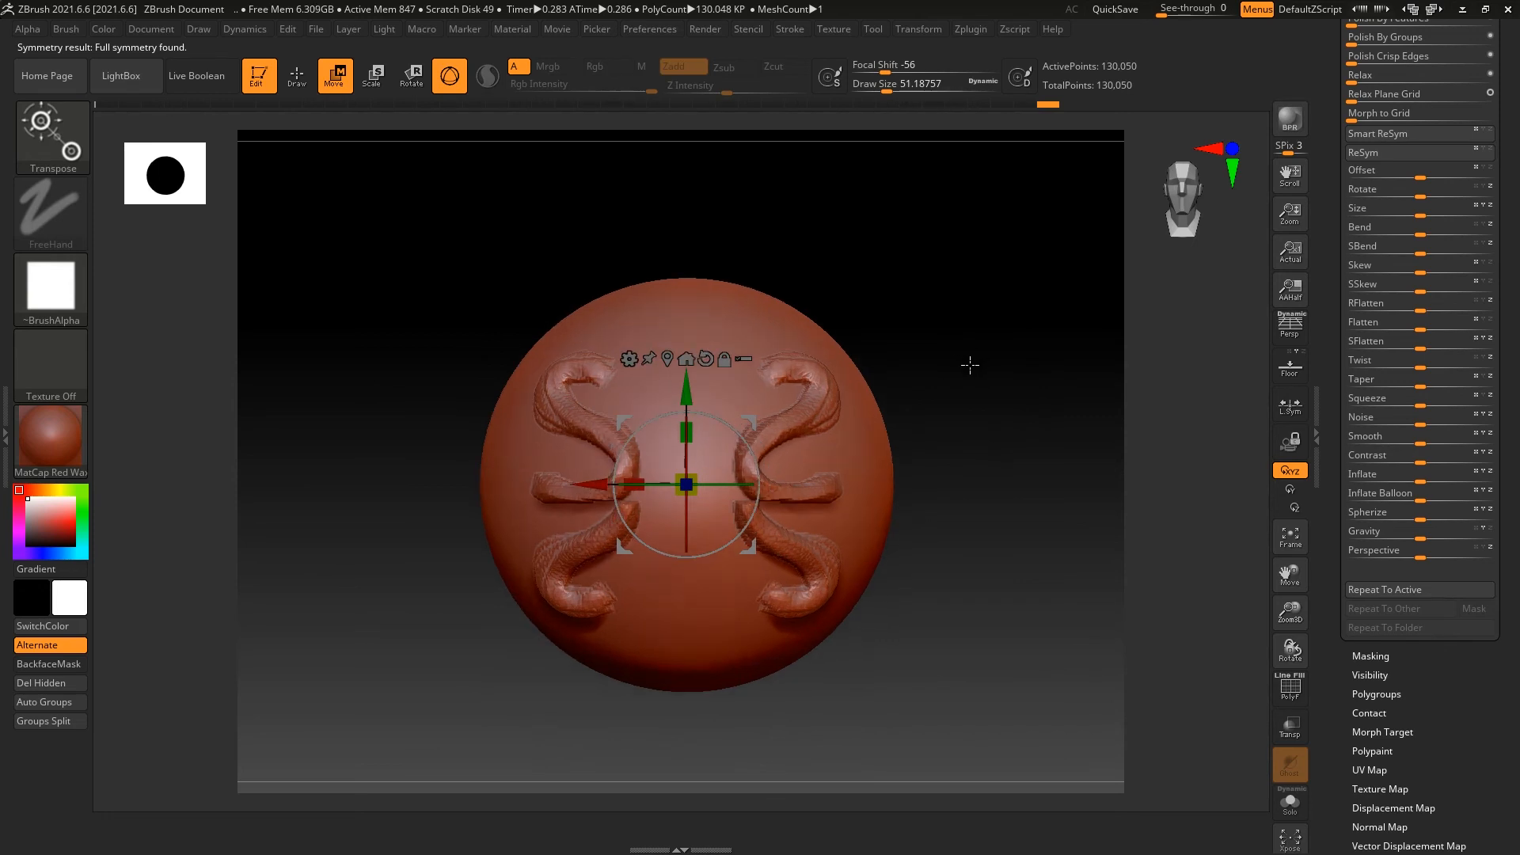
pyautogui.press('q')
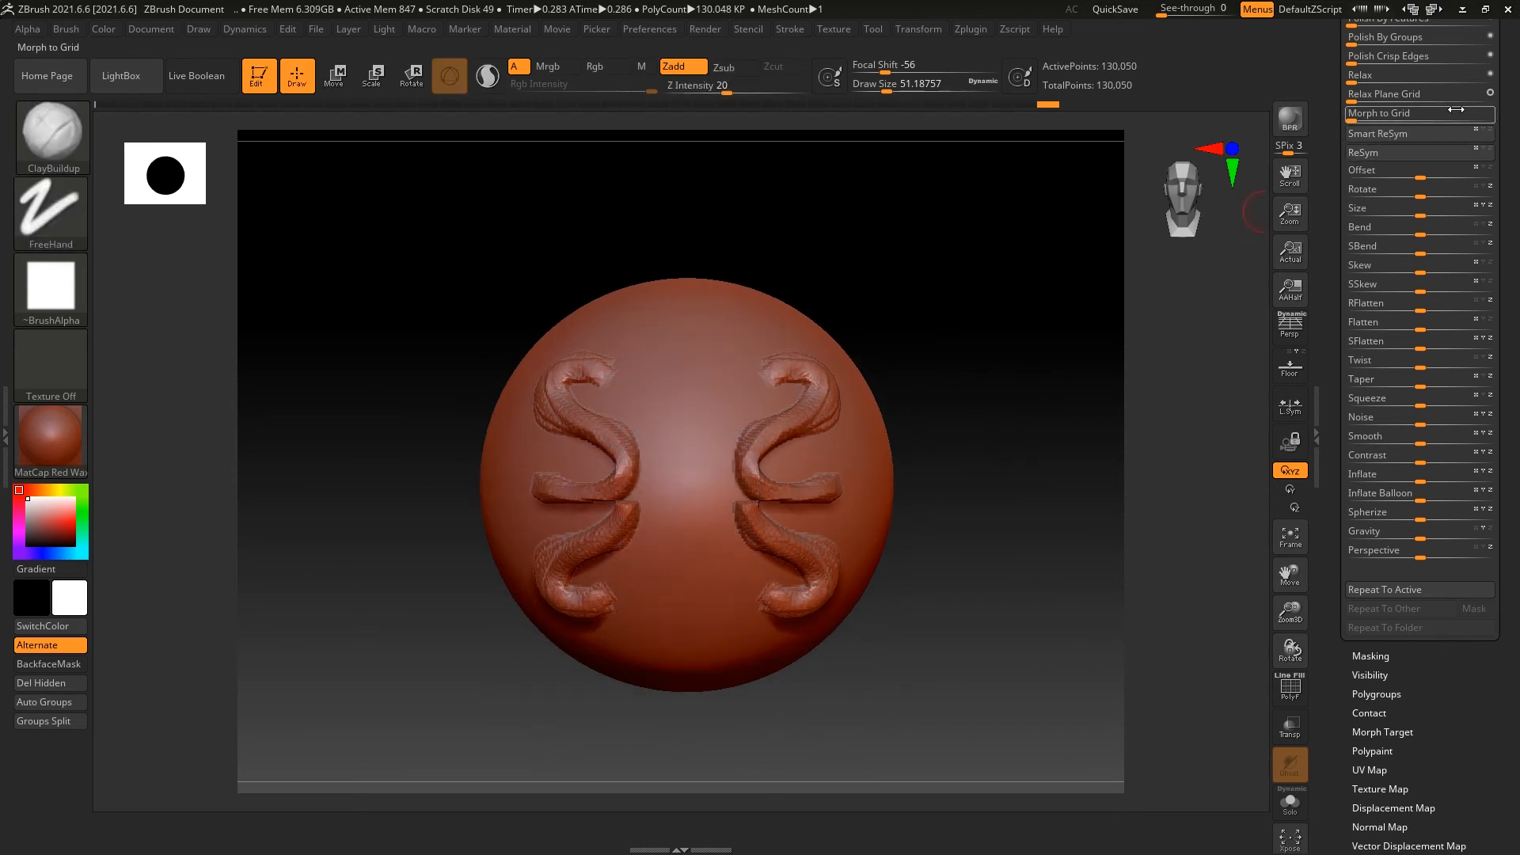
pyautogui.moveTo(1510, 127); pyautogui.dragTo(1510, 496)
pyautogui.press('w')
pyautogui.keyDown('alt'); pyautogui.moveTo(919, 469); pyautogui.dragTo(877, 424); pyautogui.keyUp('alt')
pyautogui.click(1290, 366)
pyautogui.moveTo(1025, 425); pyautogui.dragTo(880, 497)
pyautogui.moveTo(597, 471); pyautogui.dragTo(341, 473)
# Reset the gizmo to the world centre while leaving the sphere in its offset position, and face the front view.
pyautogui.keyDown('shift'); pyautogui.moveTo(740, 411); pyautogui.dragTo(742, 309); pyautogui.keyUp('shift')
pyautogui.moveTo(735, 370); pyautogui.dragTo(707, 453)
pyautogui.press('alt')
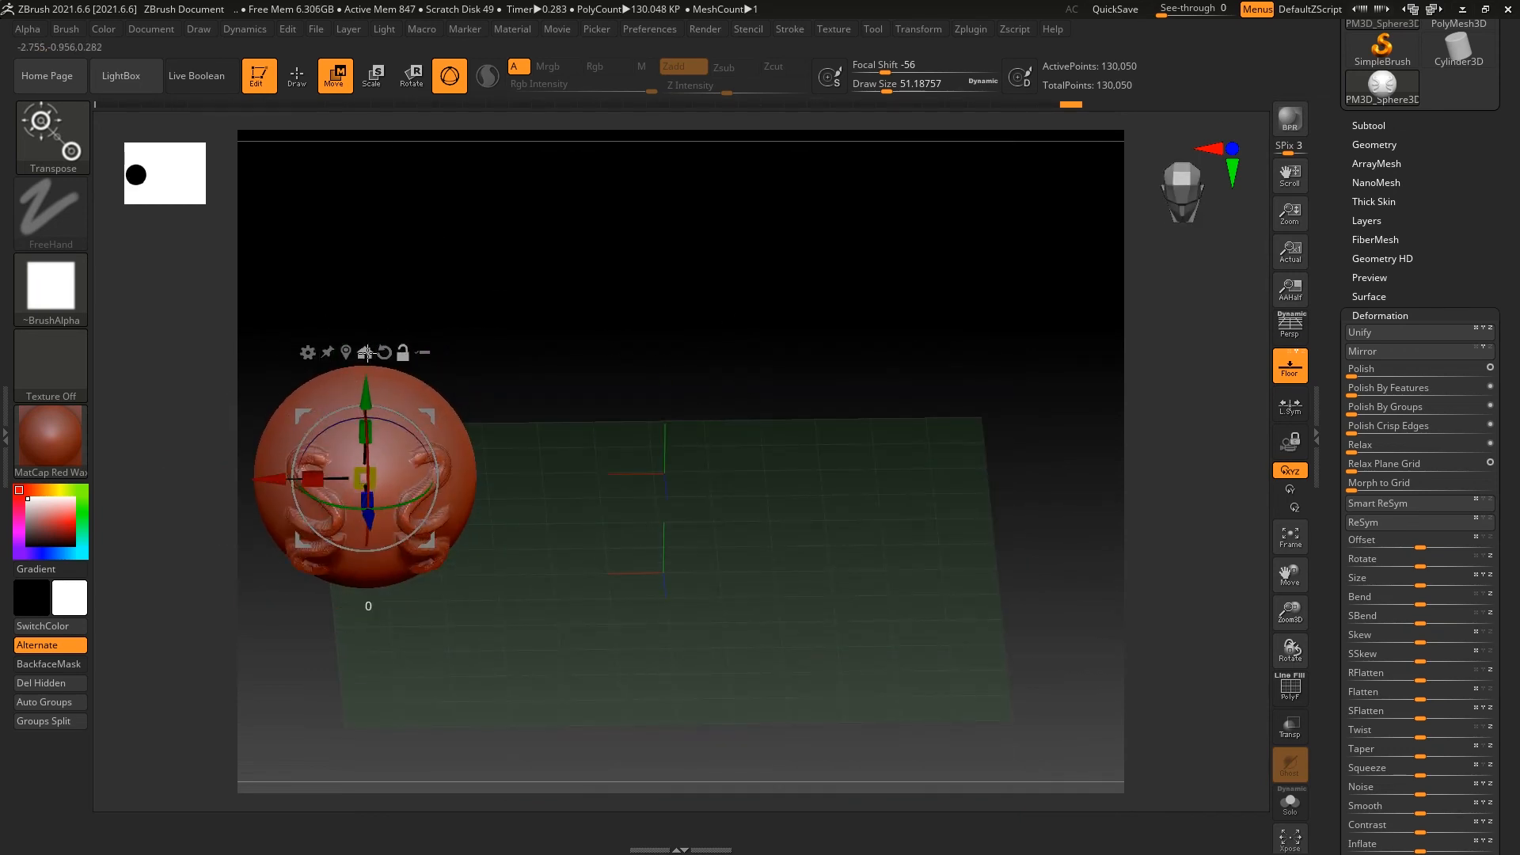
pyautogui.keyDown('alt'); pyautogui.click(366, 353); pyautogui.keyUp('alt')
pyautogui.moveTo(926, 378); pyautogui.dragTo(935, 298)
pyautogui.moveTo(782, 389); pyautogui.dragTo(718, 482)
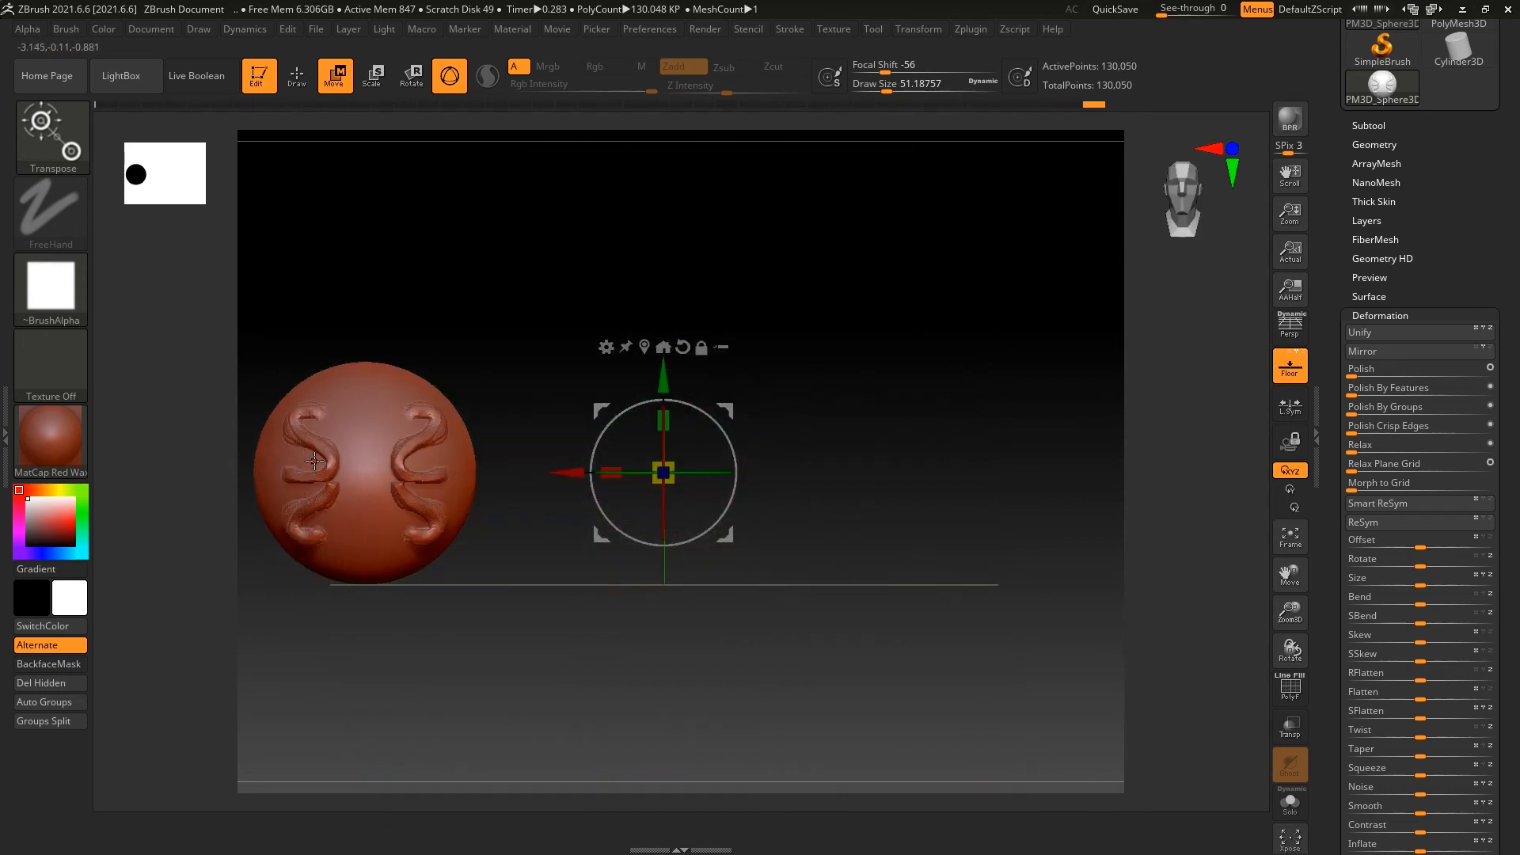
# Switch to the Snipping Tool and capture a new image of the ZBrush window with the offset sphere.
pyautogui.press('super')
pyautogui.click(642, 838)
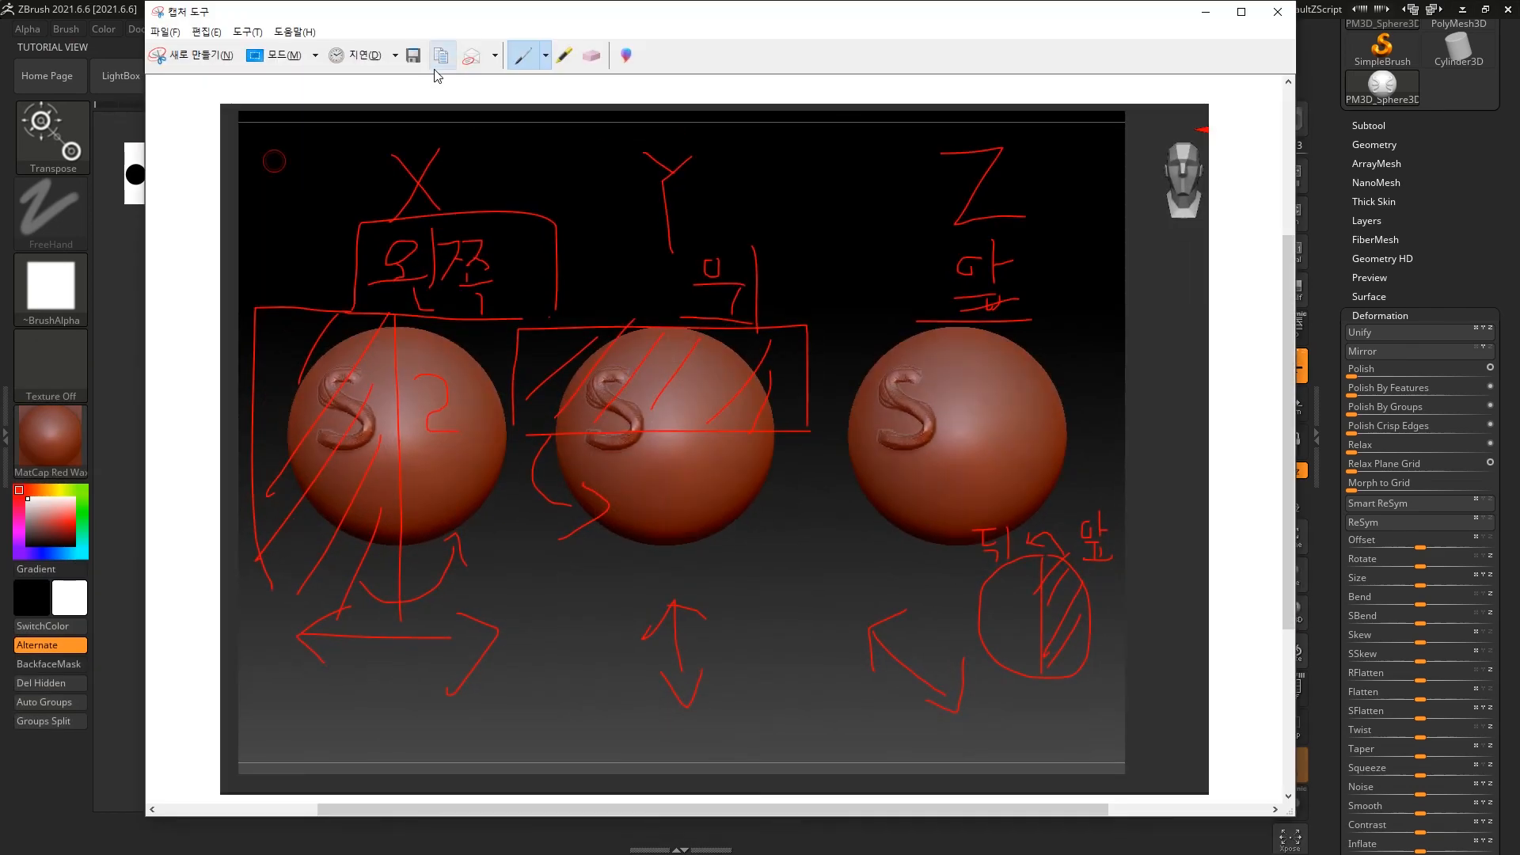
pyautogui.click(182, 55)
pyautogui.moveTo(119, 39); pyautogui.dragTo(1349, 796)
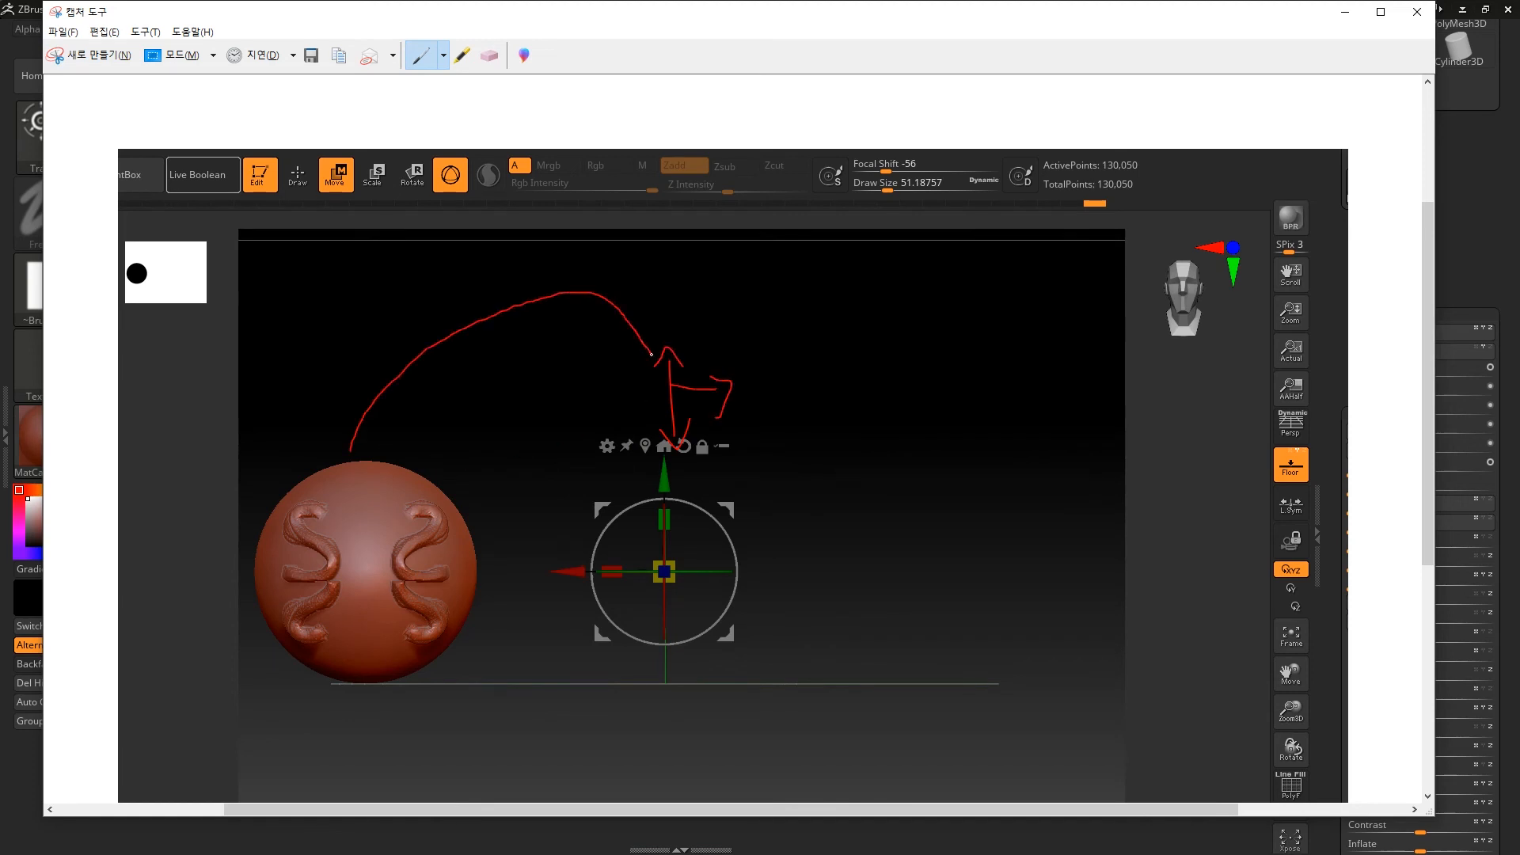
# Draw a mirrored circle across the centre axis on the capture, annotate the crossed-out vertex connection and weld, and return to ZBrush.
pyautogui.moveTo(681, 321); pyautogui.dragTo(981, 416)
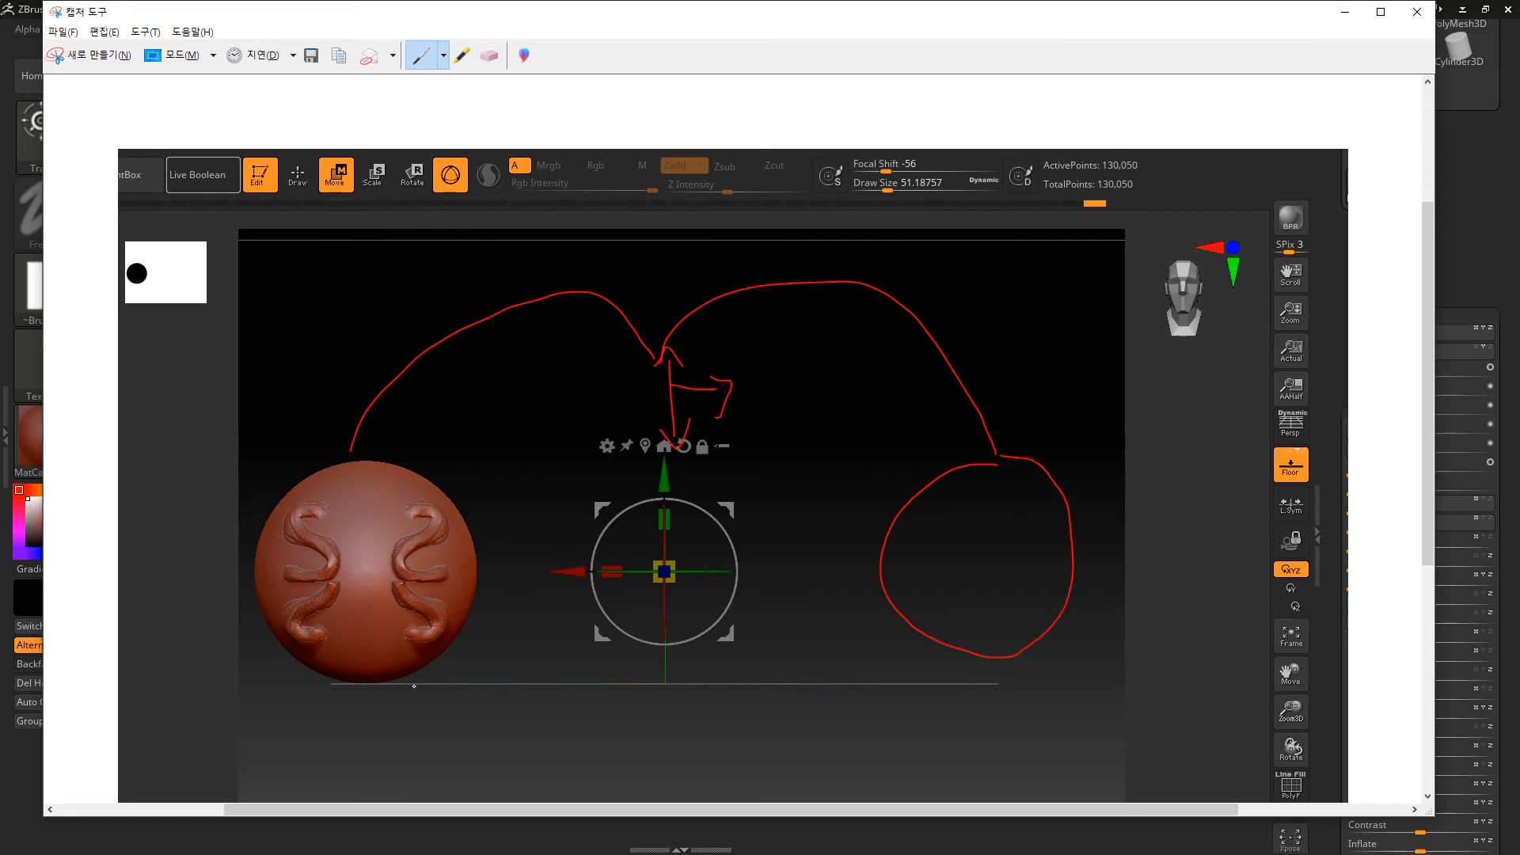
pyautogui.scroll(-2, 348, 590)
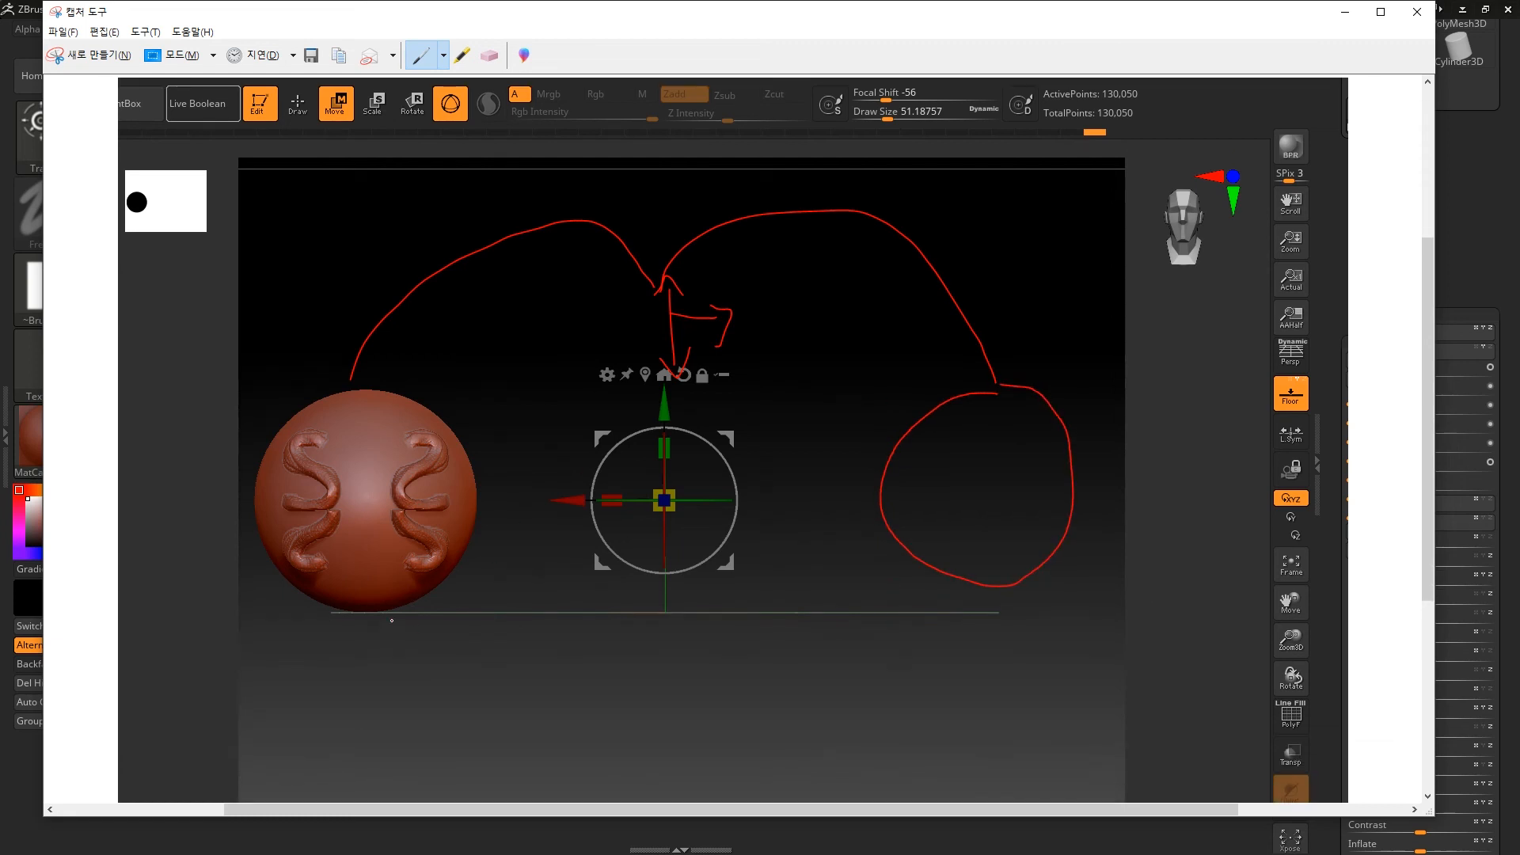
pyautogui.scroll(-2, 582, 723)
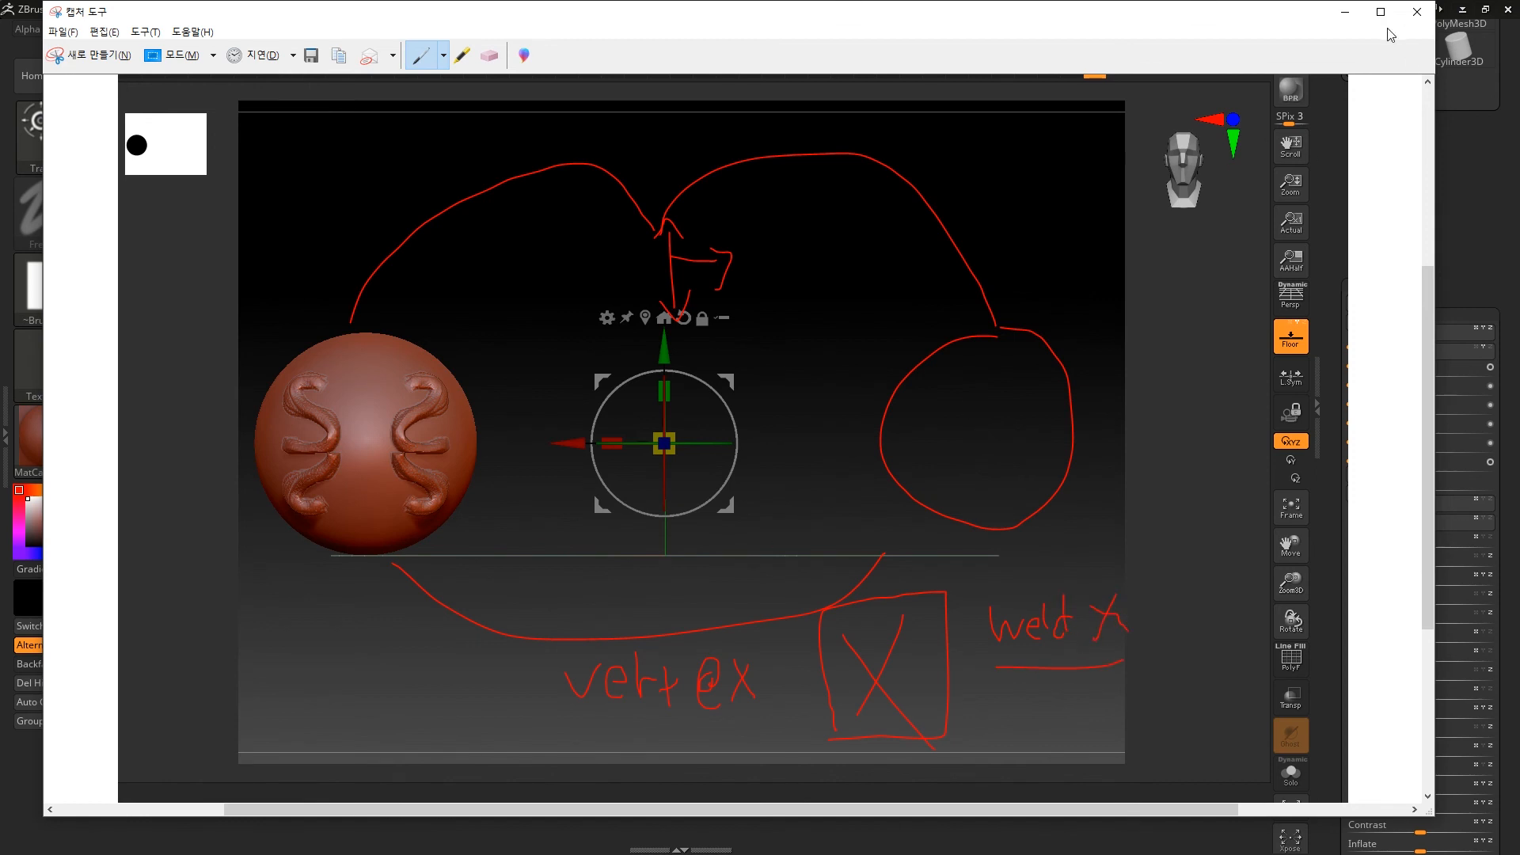
pyautogui.click(1345, 11)
# Mirror the sphere across the X axis with SubTool Master, using the Merge into one SubTool option.
pyautogui.moveTo(787, 353); pyautogui.dragTo(872, 317)
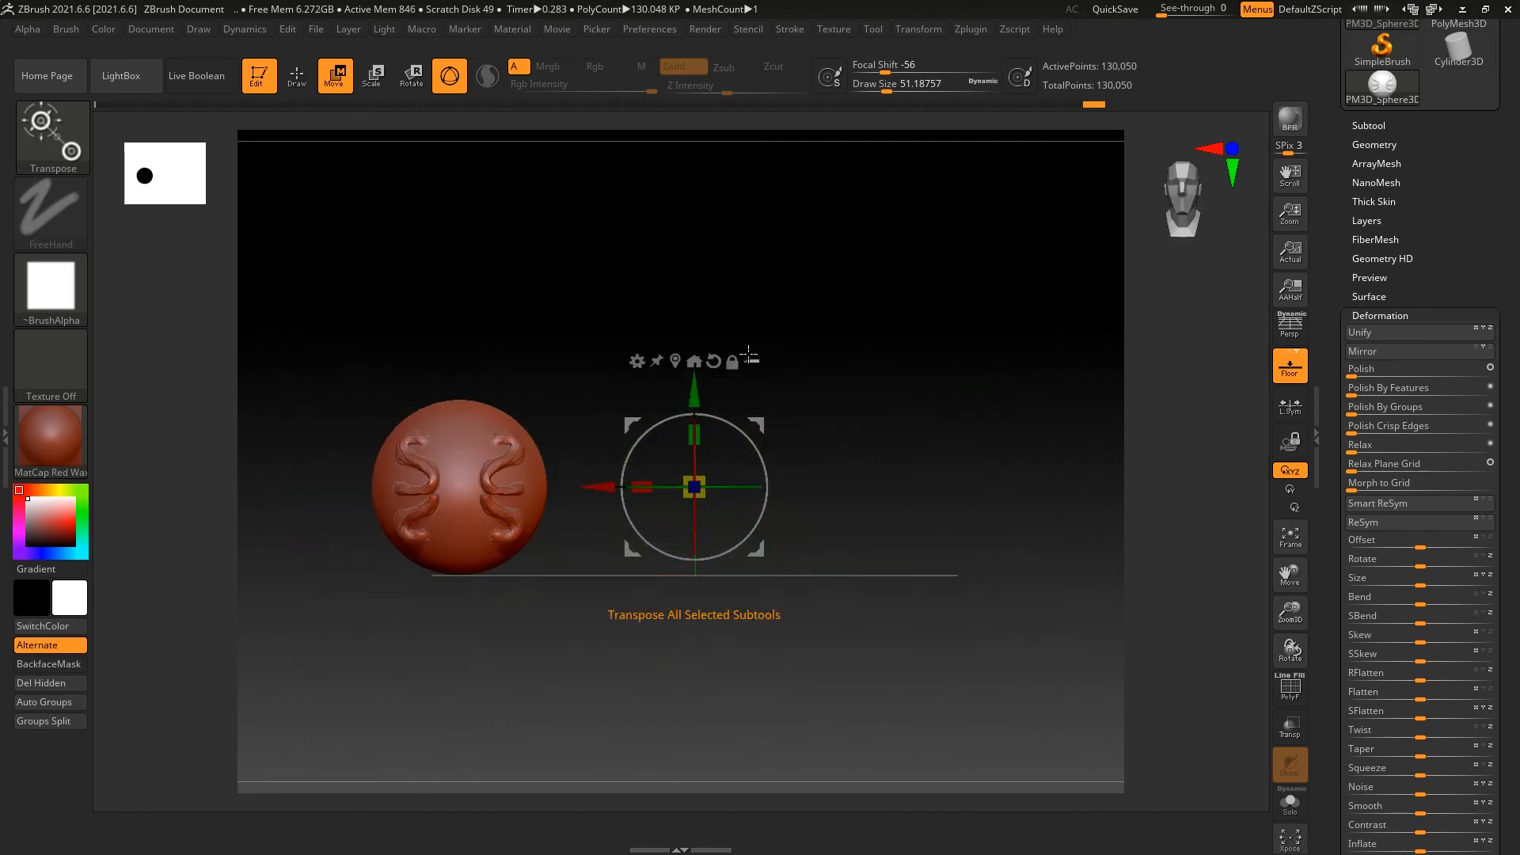
pyautogui.click(906, 27)
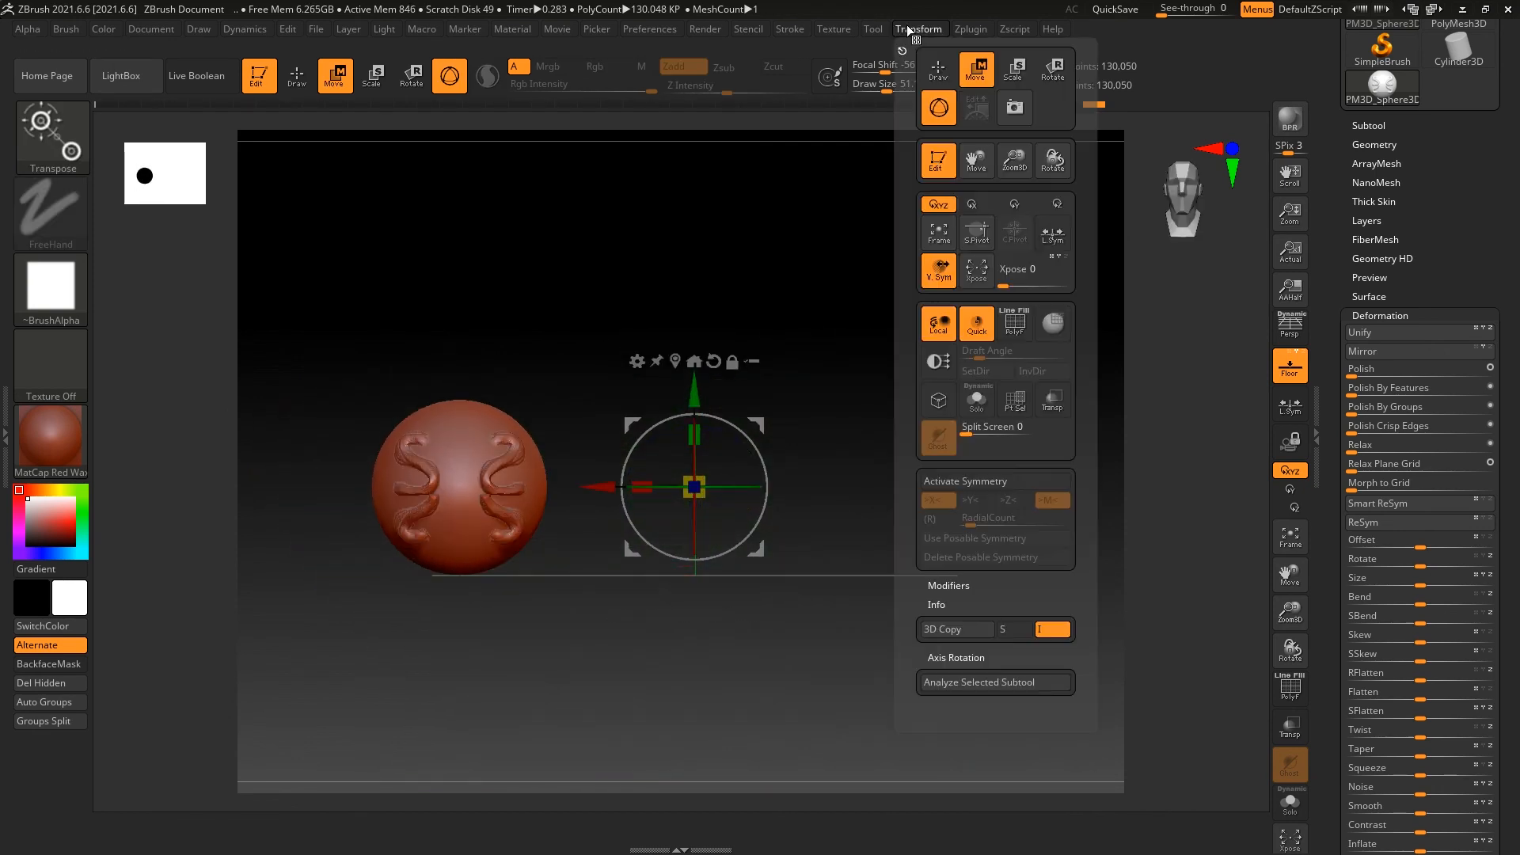
pyautogui.moveTo(987, 29)
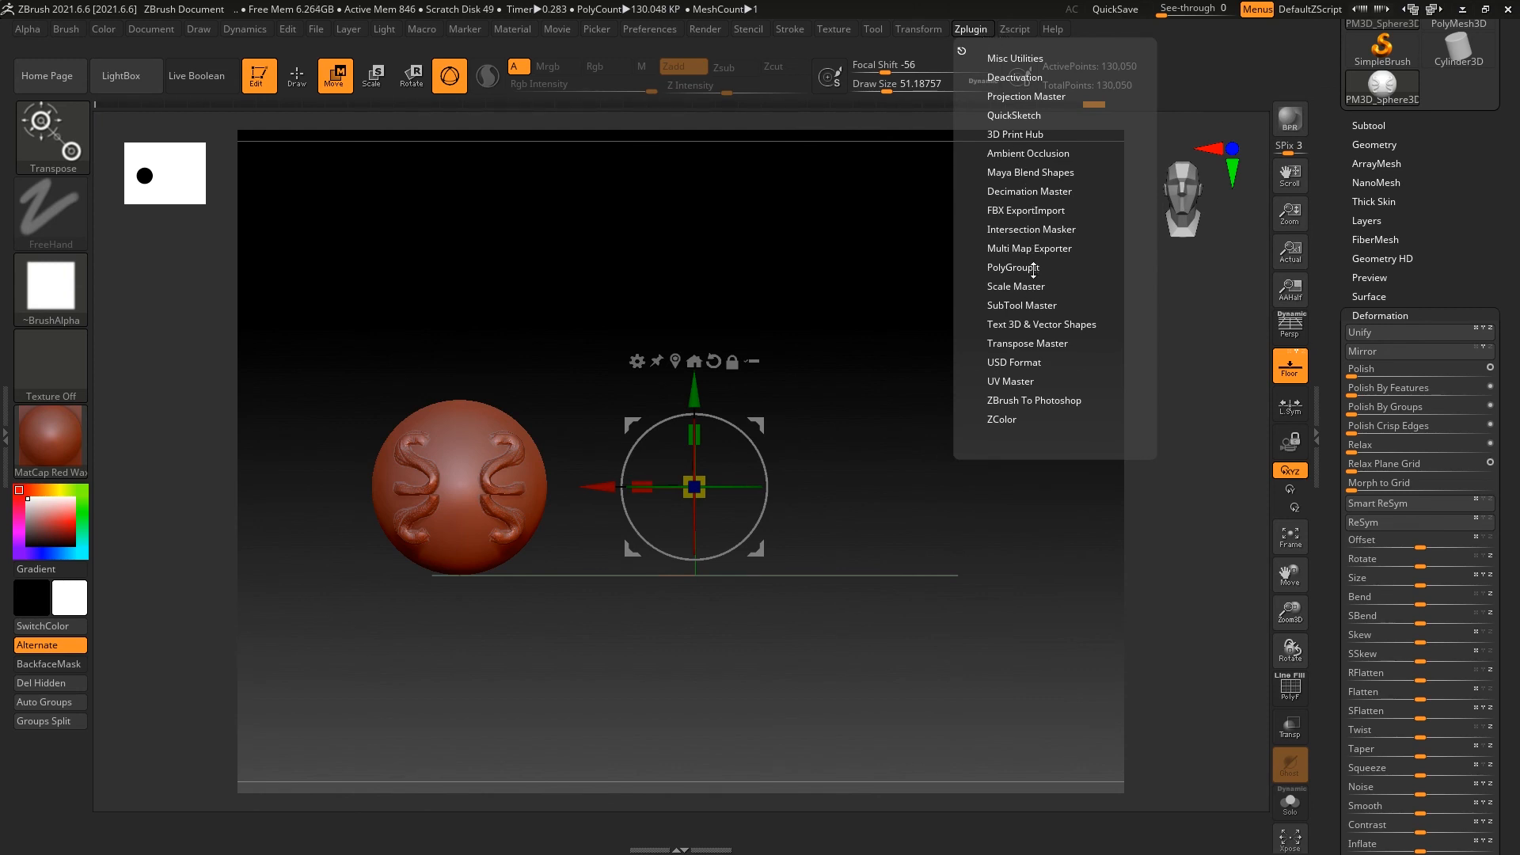
pyautogui.click(1028, 305)
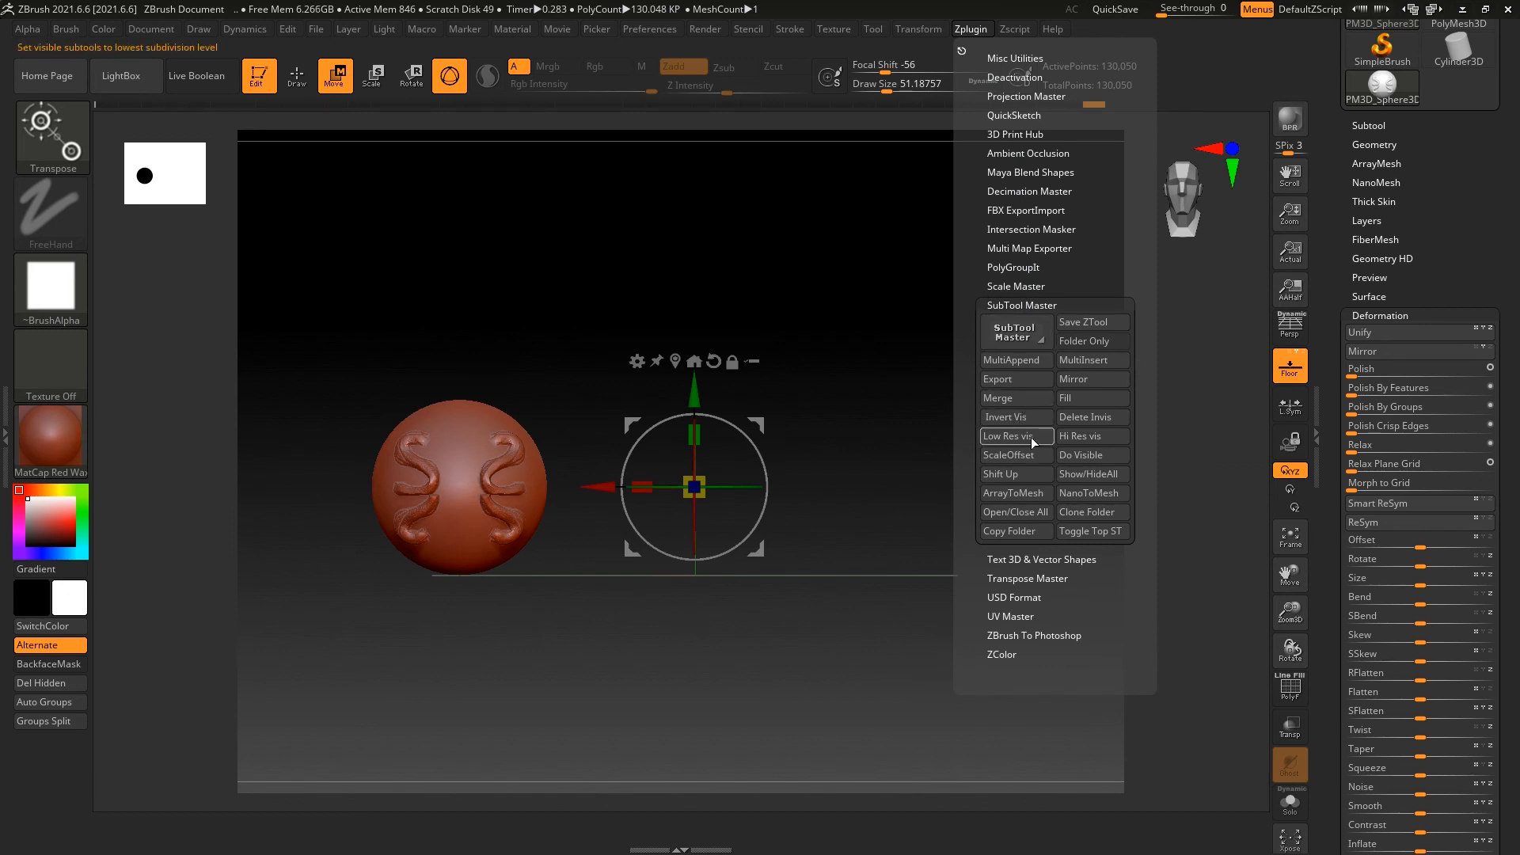
pyautogui.click(1080, 387)
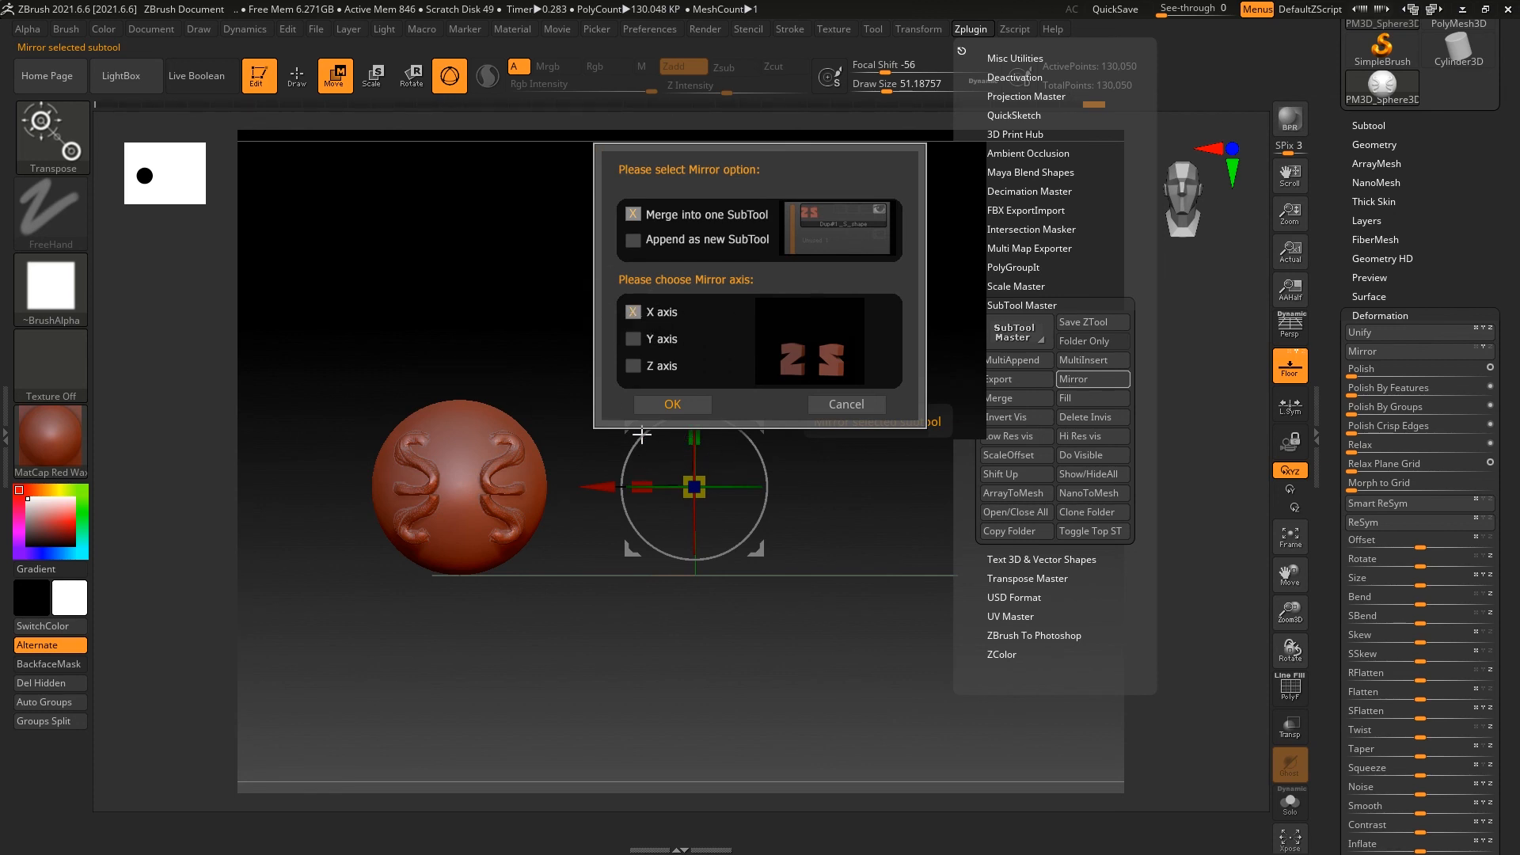
pyautogui.click(665, 400)
pyautogui.moveTo(910, 332); pyautogui.dragTo(932, 357)
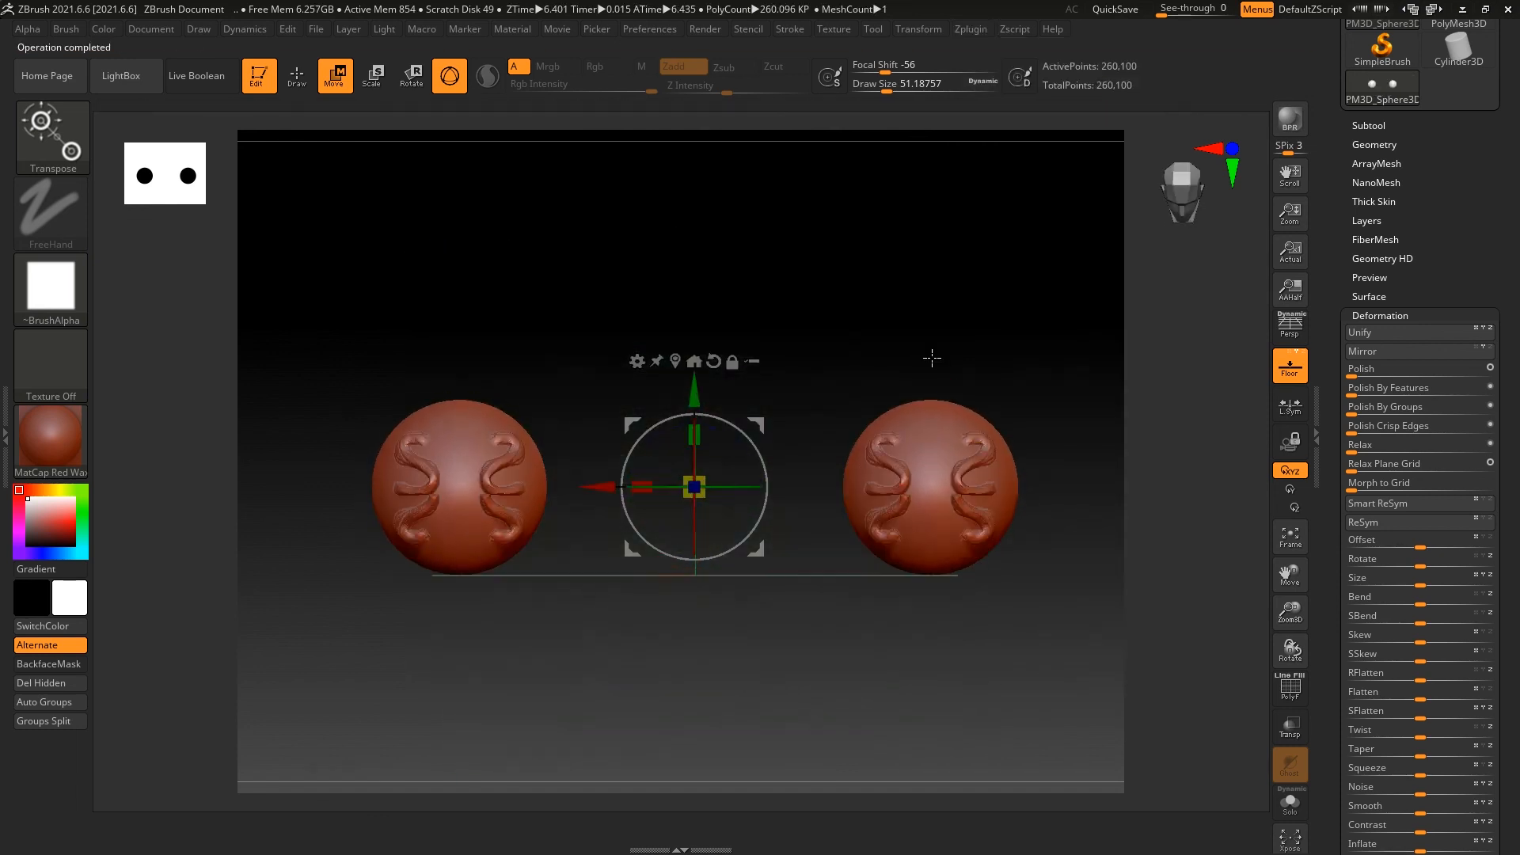
# Check the SubTool list for the merged spheres, and open the Geometry options to view Mirror And Weld.
pyautogui.click(1391, 125)
pyautogui.keyDown('alt'); pyautogui.moveTo(915, 275); pyautogui.dragTo(935, 313); pyautogui.keyUp('alt')
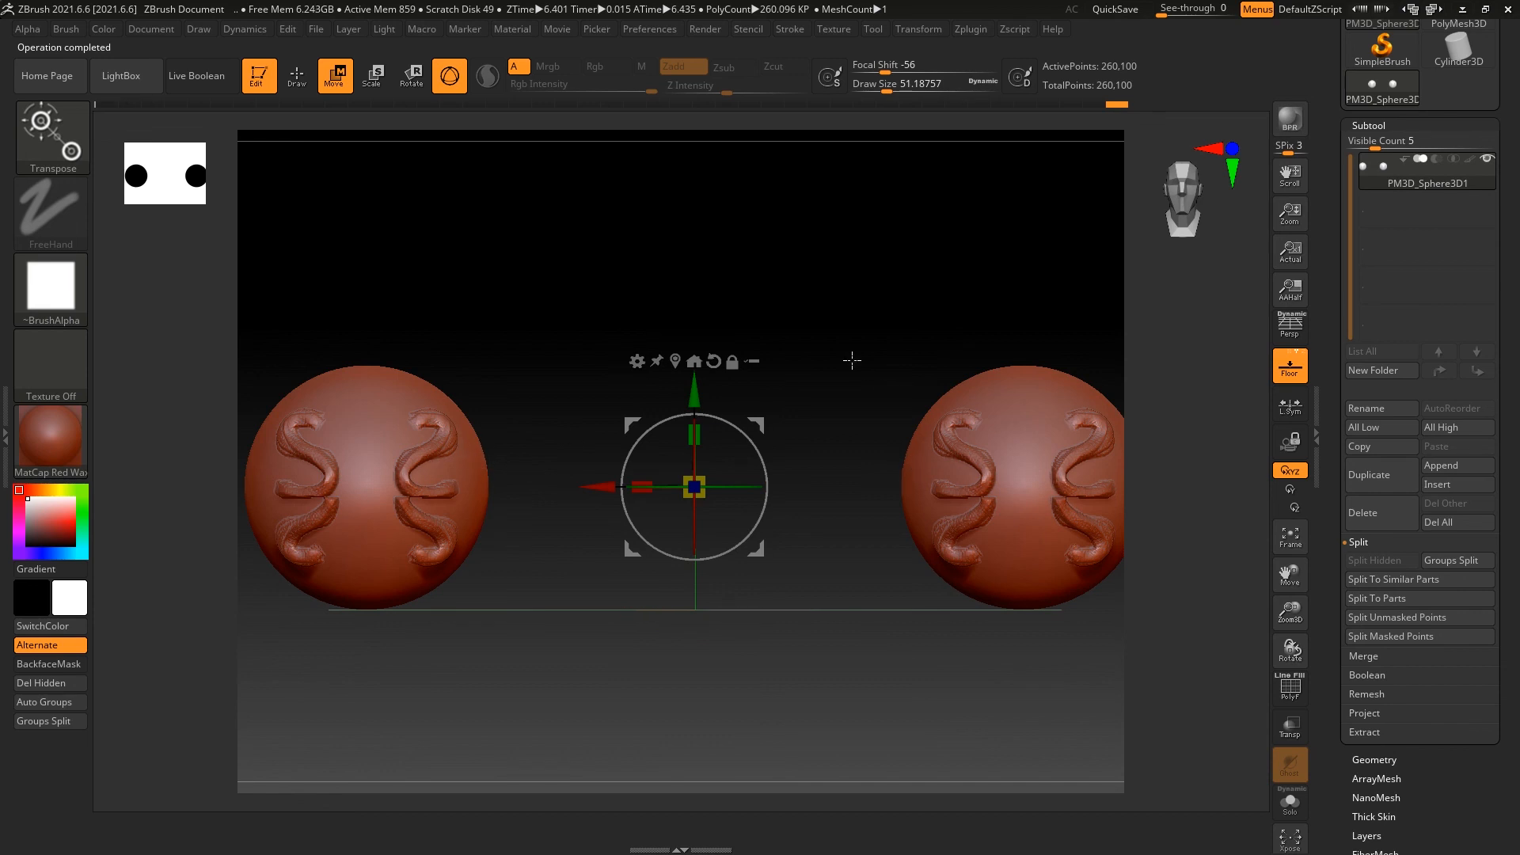
pyautogui.keyDown('alt'); pyautogui.click(1018, 366); pyautogui.keyUp('alt')
pyautogui.moveTo(855, 261); pyautogui.dragTo(819, 260)
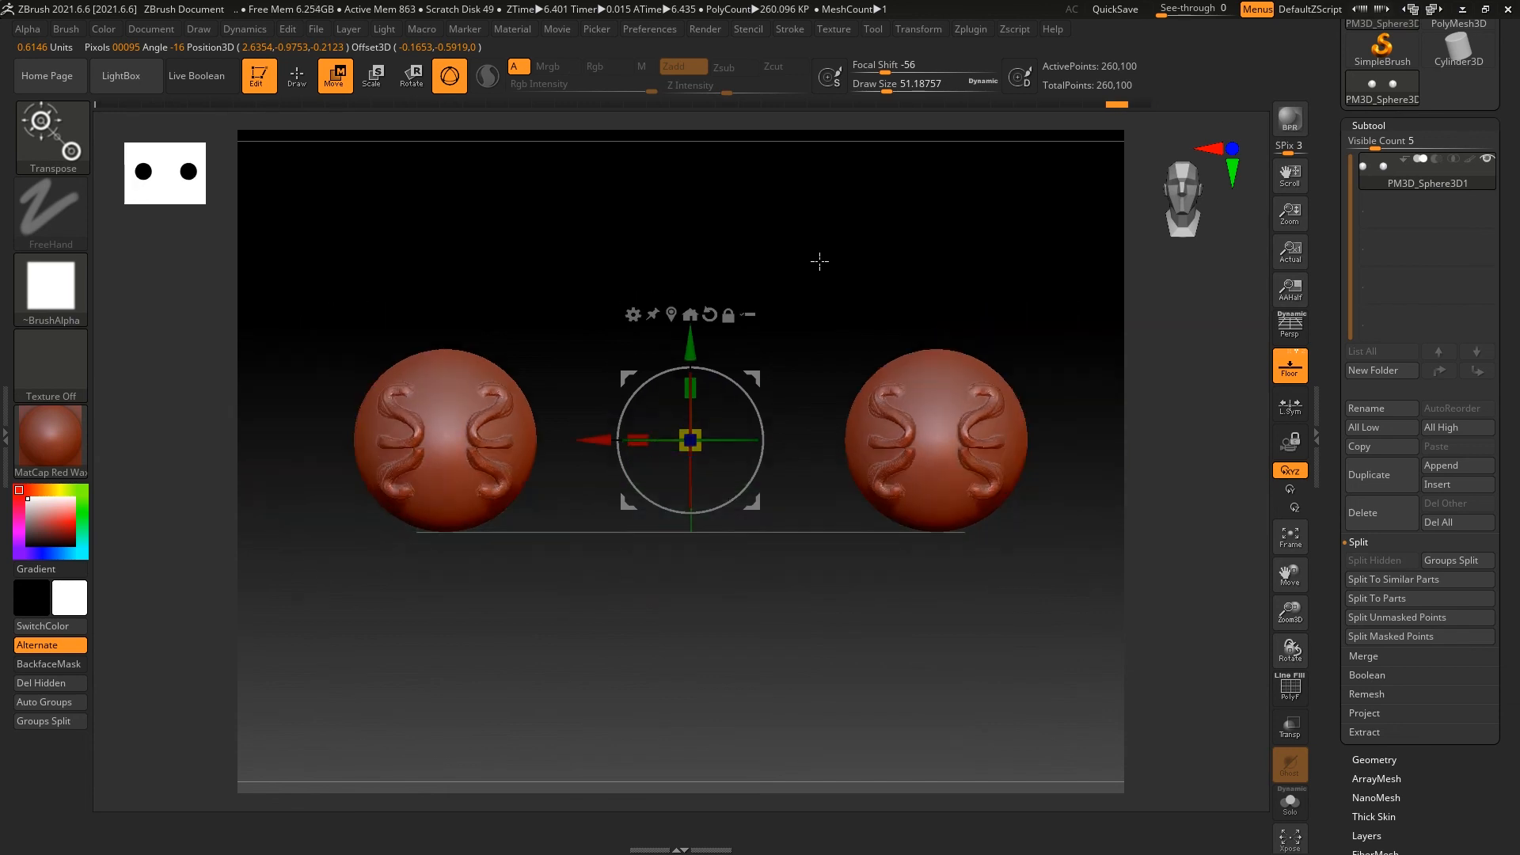
pyautogui.click(1399, 760)
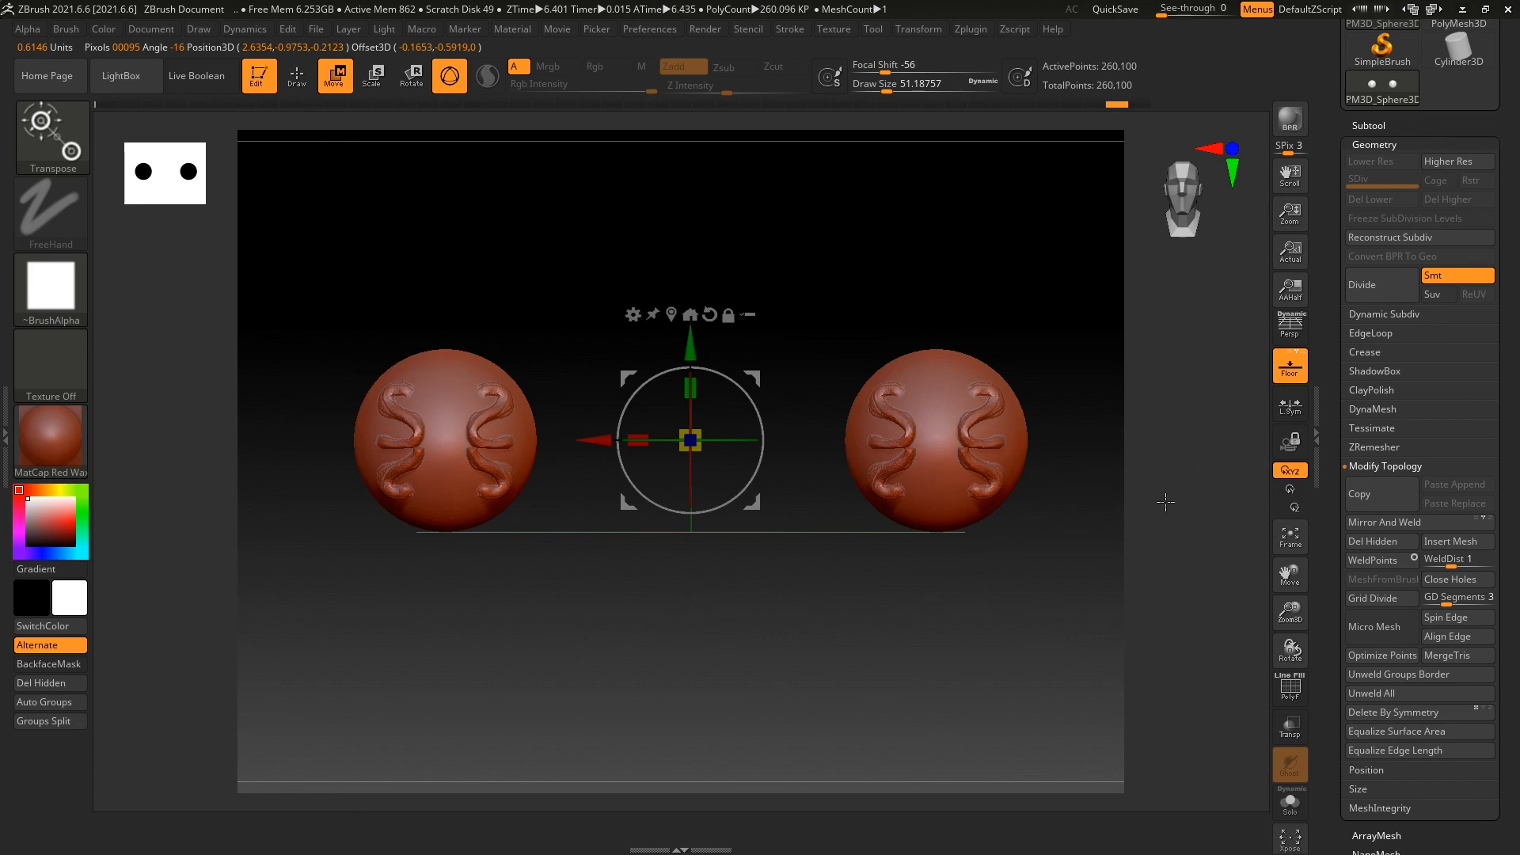
# Try to rotate the pair of spheres about the world centre, and undo the rotation.
pyautogui.press('q')
pyautogui.moveTo(971, 312)
pyautogui.mouseDown()
pyautogui.moveTo(974, 248)
pyautogui.moveTo(943, 230)
pyautogui.moveTo(735, 388)
pyautogui.mouseUp()
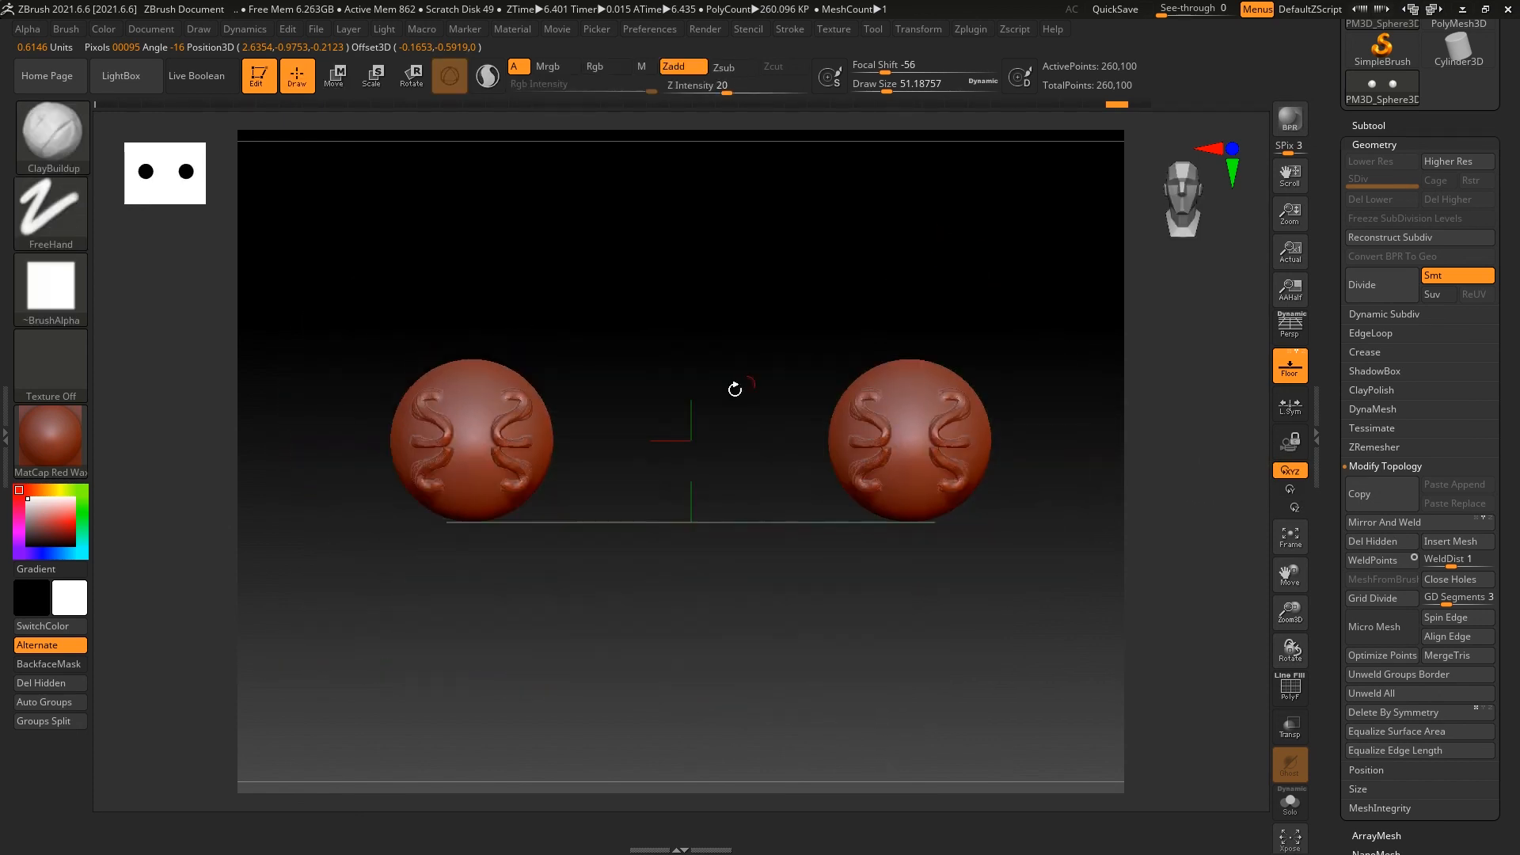
pyautogui.press('w')
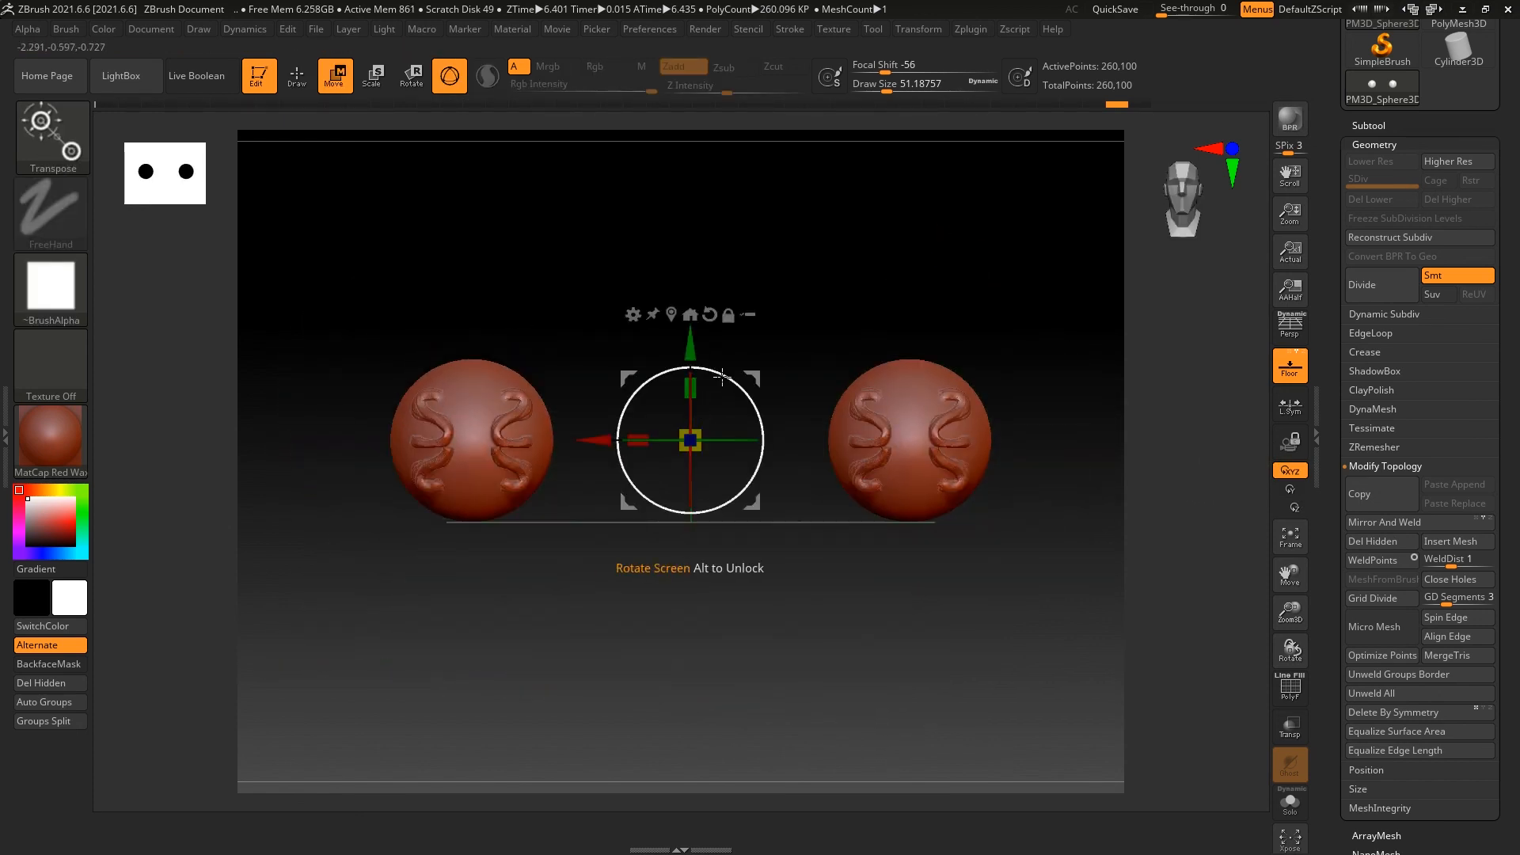
pyautogui.keyDown('shift'); pyautogui.moveTo(724, 379); pyautogui.dragTo(763, 476); pyautogui.keyUp('shift')
pyautogui.hotkey('ctrl', 'z')
pyautogui.hotkey('ctrl', 'z')
pyautogui.hotkey('ctrl', 'z')
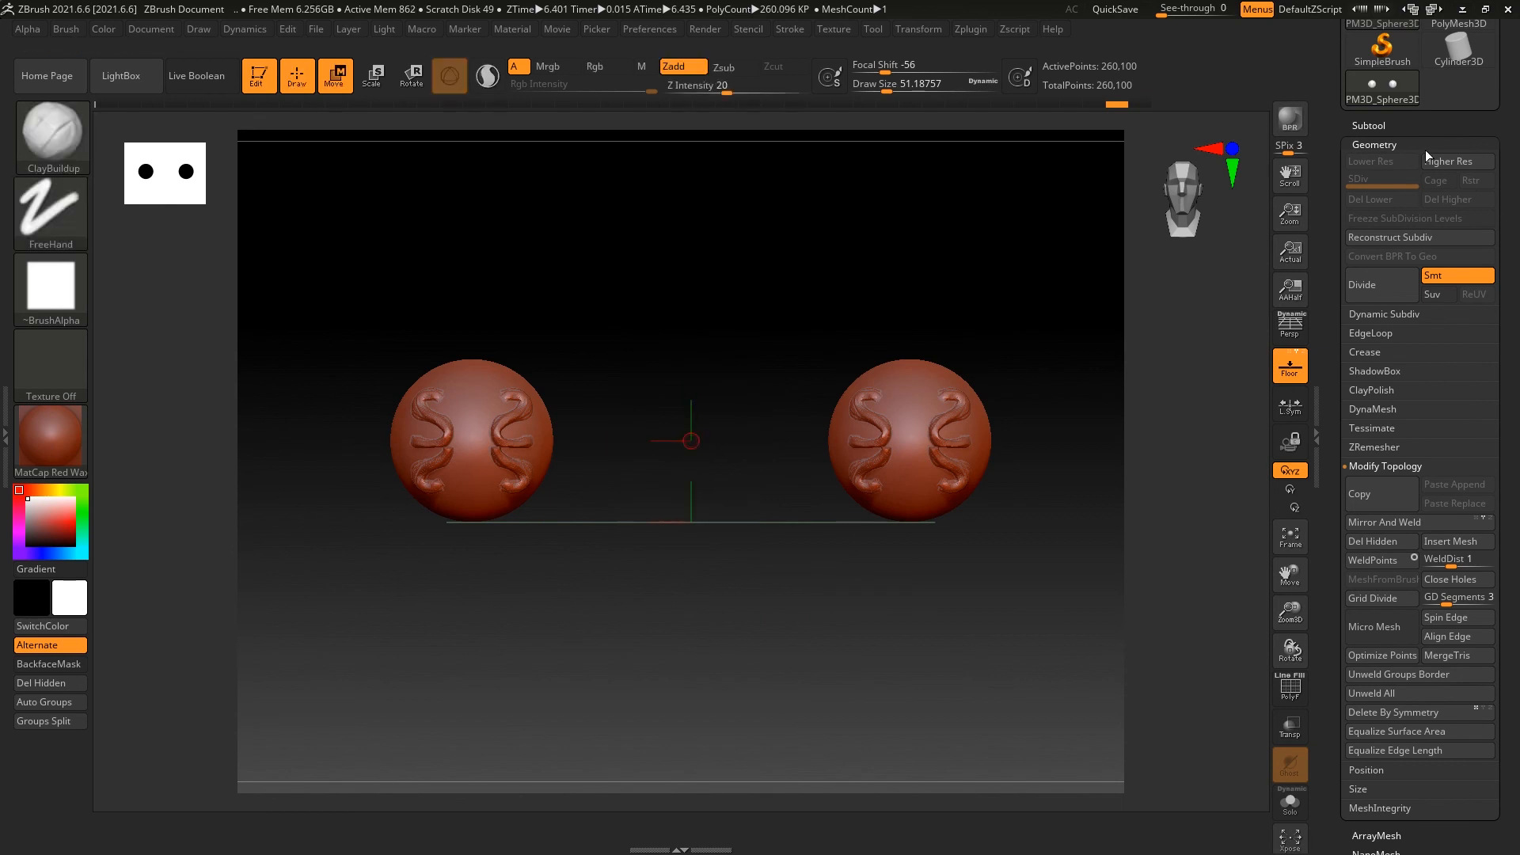
# Duplicate the sphere pair twice and rotate each copy about the world centre to form a ring of six spheres.
pyautogui.click(1427, 129)
pyautogui.click(1369, 475)
pyautogui.moveTo(727, 381); pyautogui.dragTo(739, 445)
pyautogui.click(1388, 475)
pyautogui.keyDown('shift'); pyautogui.moveTo(734, 382); pyautogui.dragTo(769, 448); pyautogui.keyUp('shift')
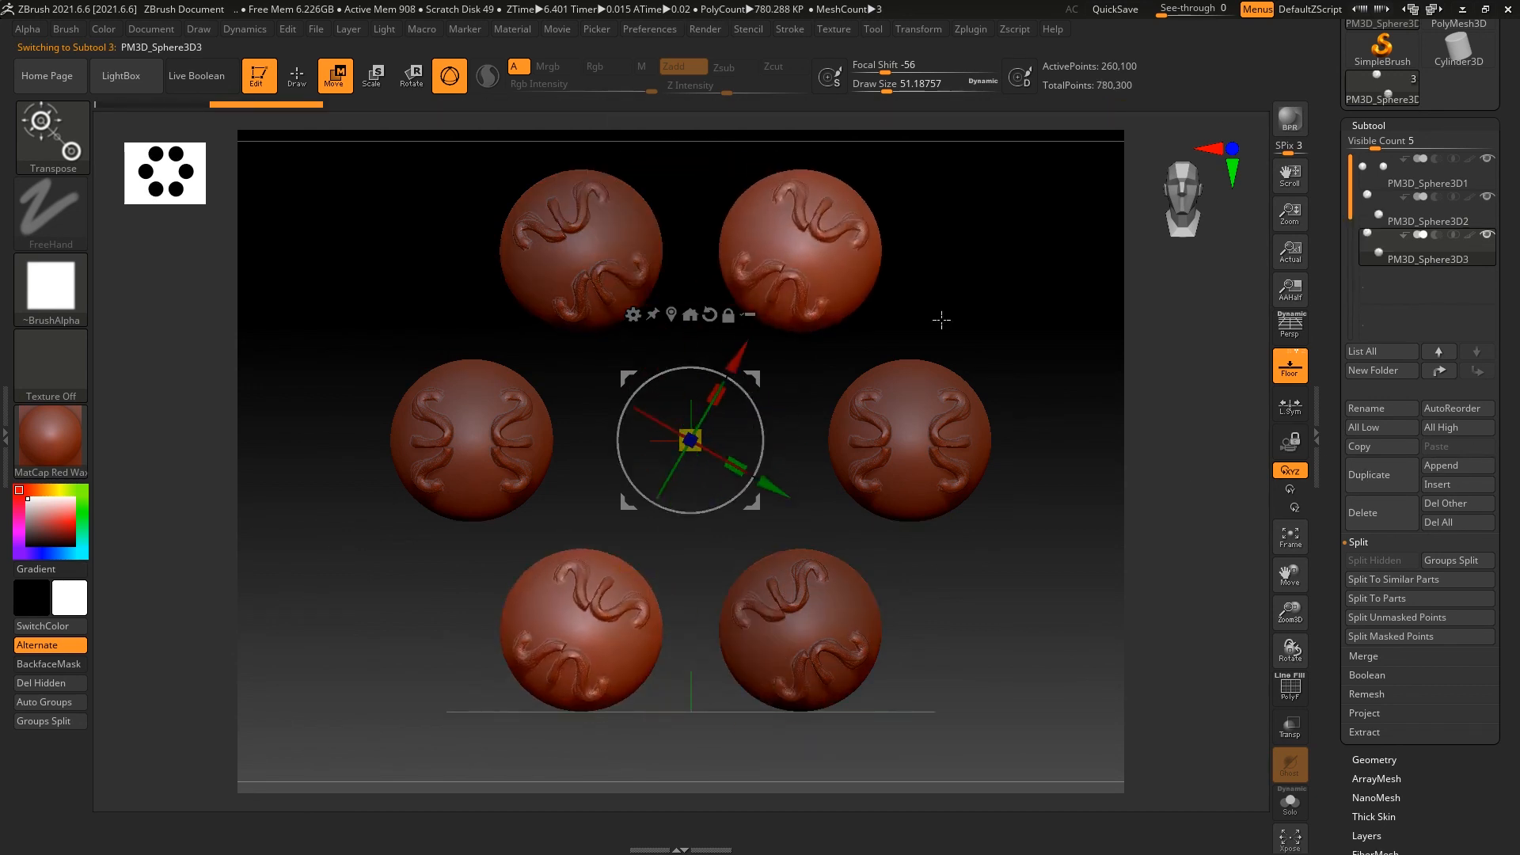
# Inspect the ring of spheres from several angles, and delete the rotated copies.
pyautogui.press('q')
pyautogui.moveTo(1000, 342); pyautogui.dragTo(559, 448)
pyautogui.moveTo(982, 349)
pyautogui.keyDown('shift'); pyautogui.mouseDown()
pyautogui.moveTo(964, 397)
pyautogui.moveTo(955, 360)
pyautogui.mouseUp(); pyautogui.keyUp('shift')
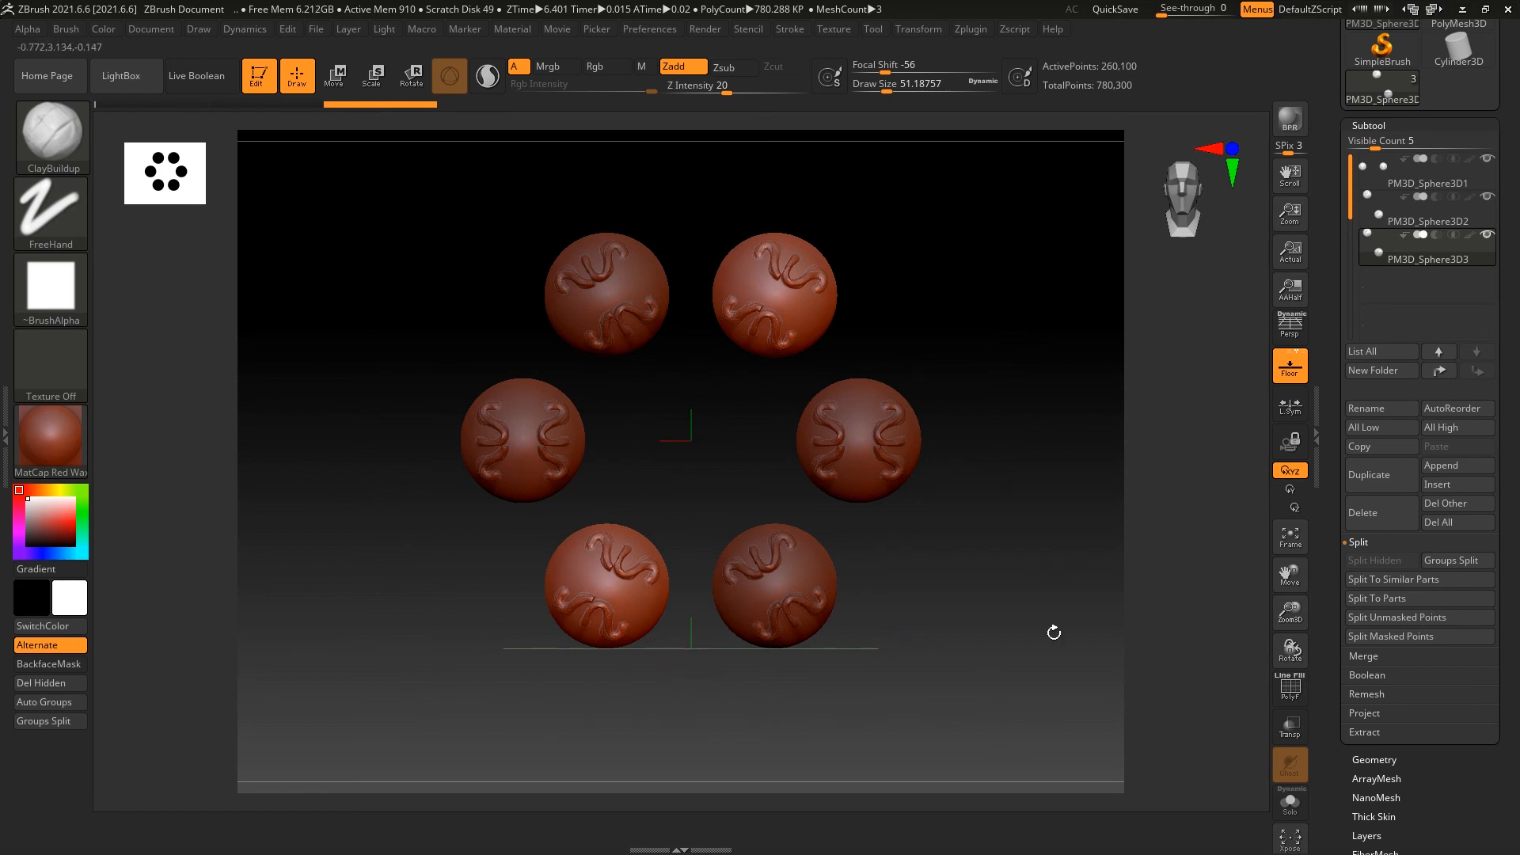
pyautogui.moveTo(1029, 431); pyautogui.dragTo(1063, 425, button='right')
pyautogui.press('w')
pyautogui.press('q')
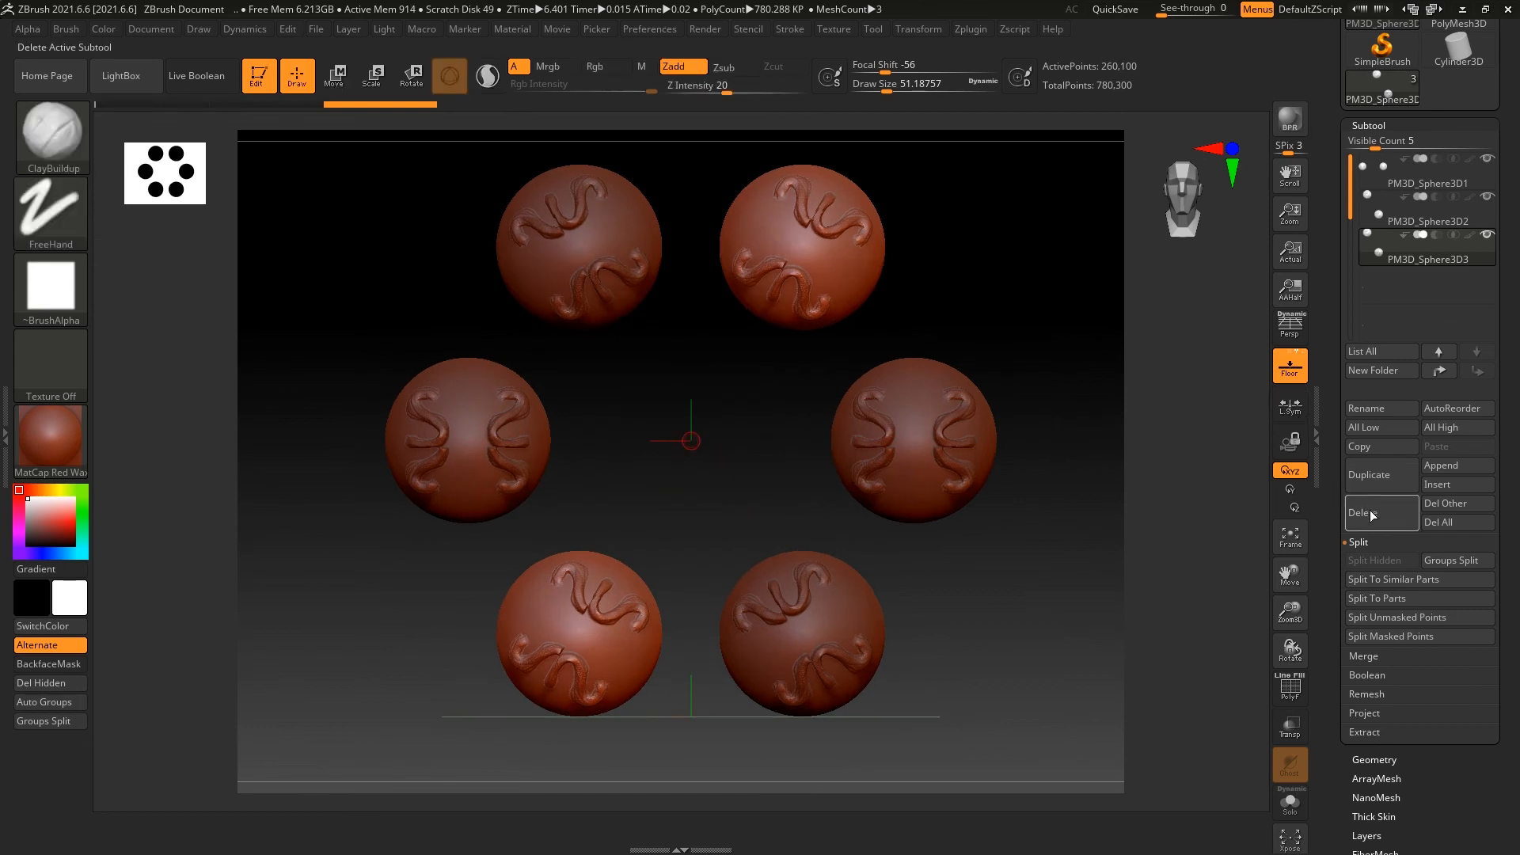
pyautogui.click(1371, 512)
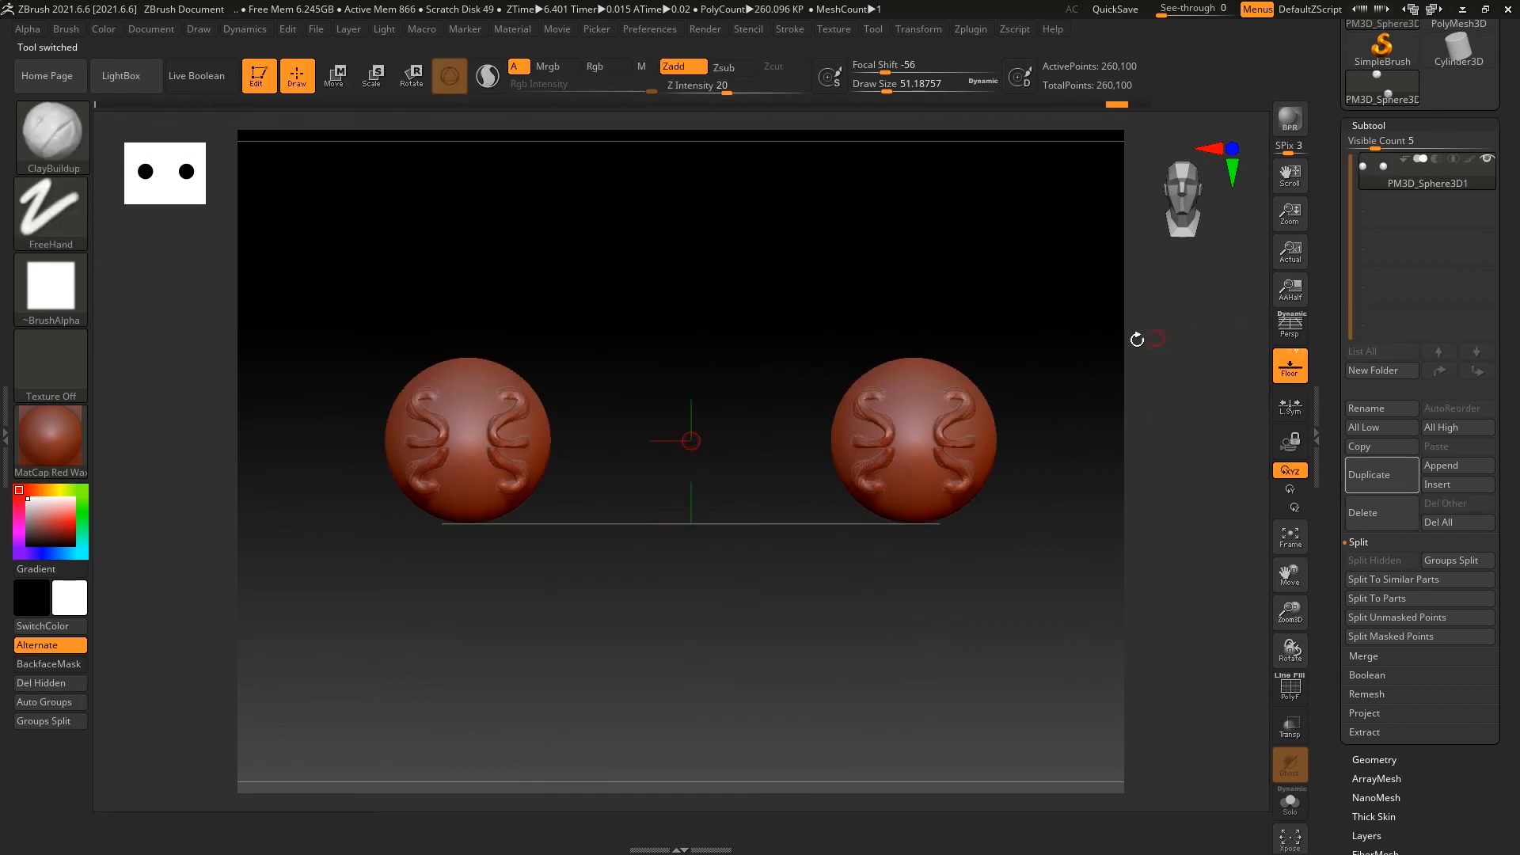
# Isolate the original sphere, split the hidden mirrored sphere into its own SubTool, and delete it.
pyautogui.keyDown('ctrl'); pyautogui.keyDown('shift'); pyautogui.moveTo(579, 219); pyautogui.dragTo(249, 796); pyautogui.keyUp('shift'); pyautogui.keyUp('ctrl')
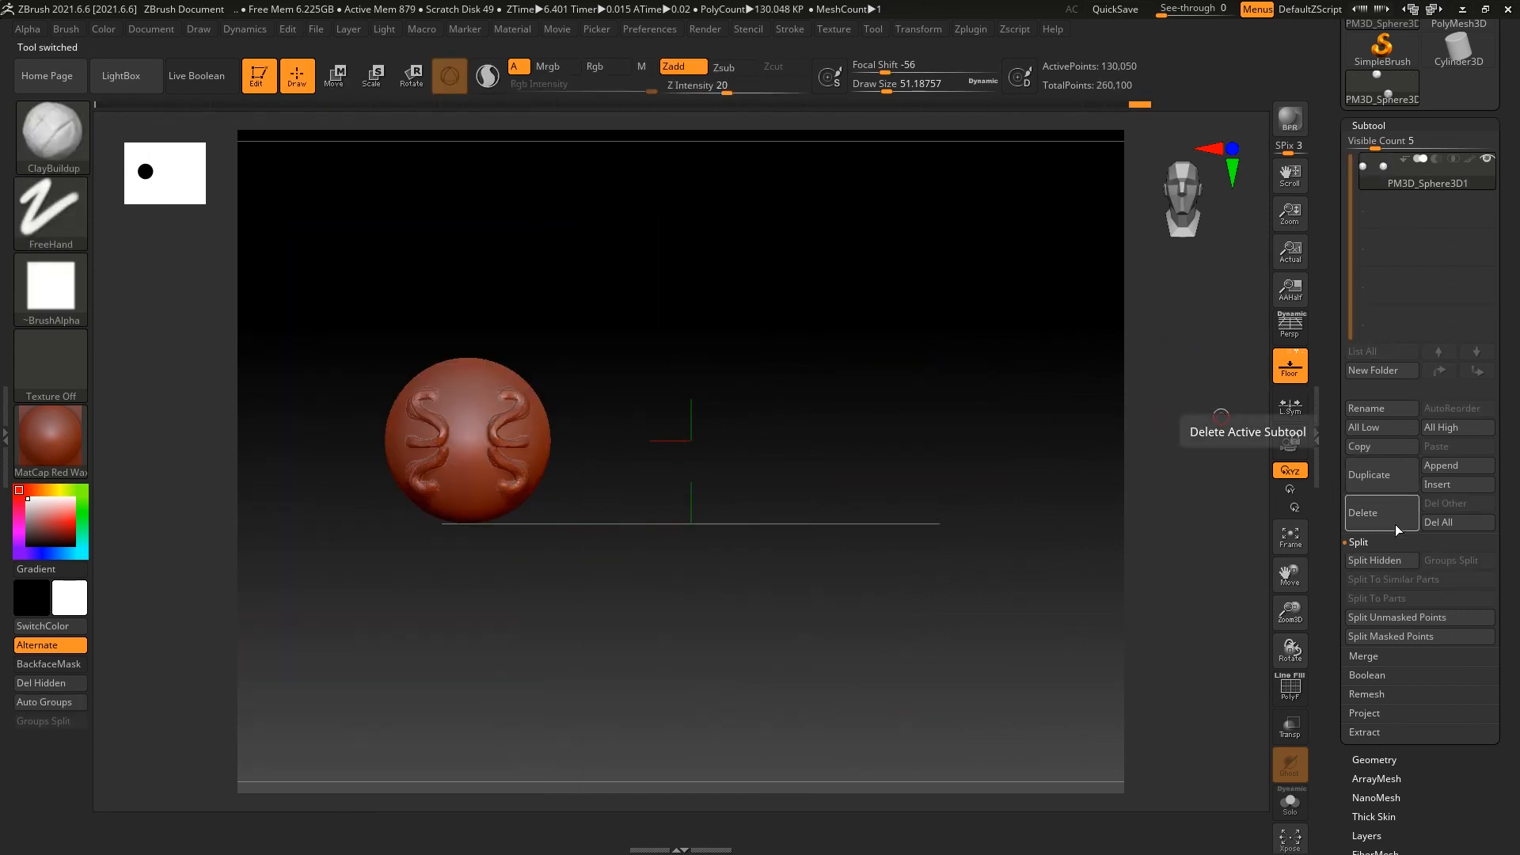
pyautogui.click(1397, 561)
pyautogui.click(1419, 206)
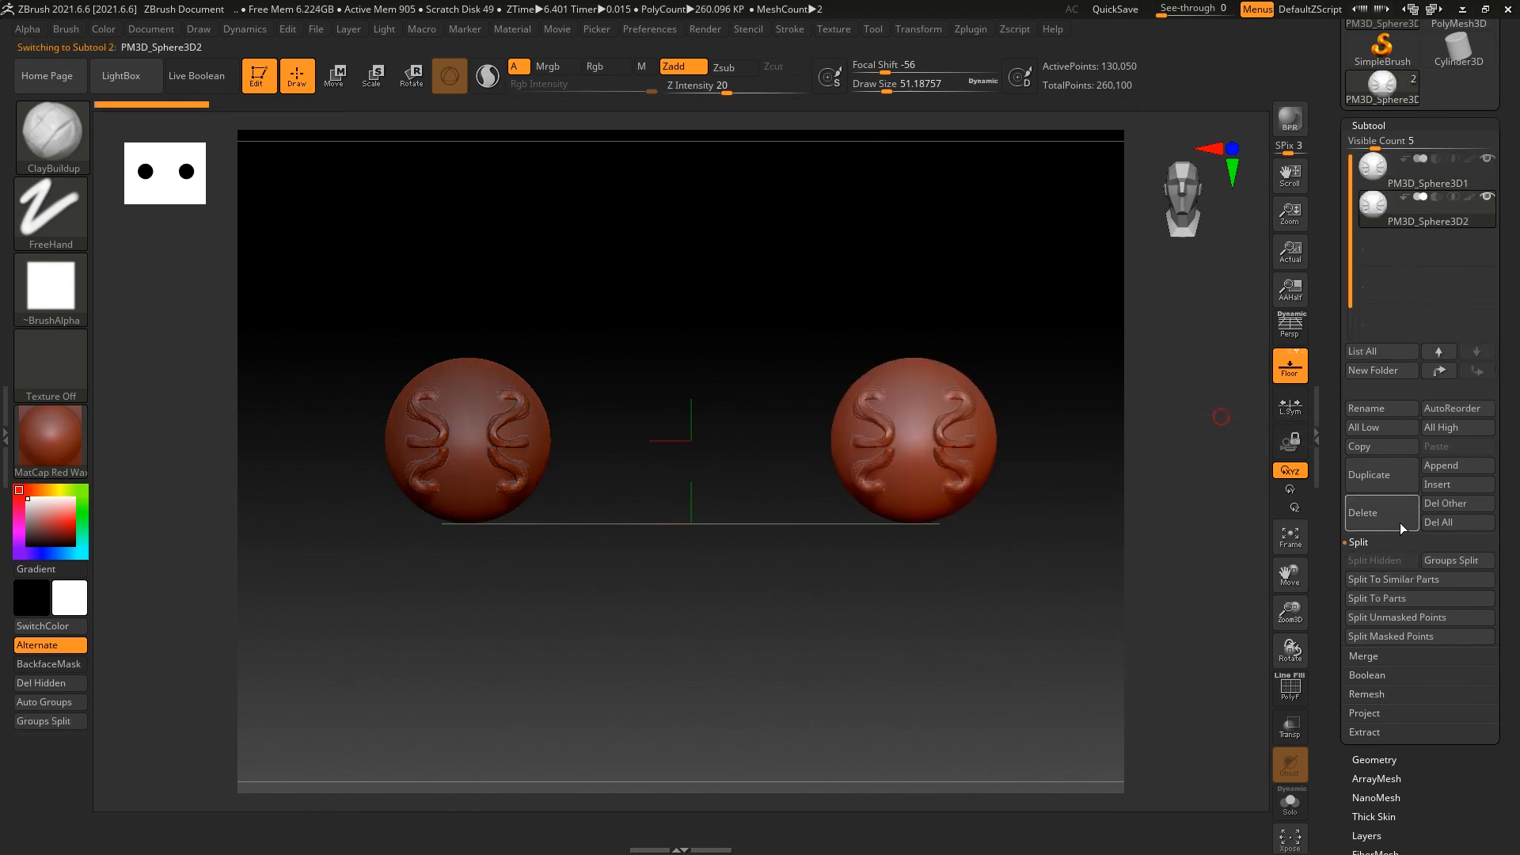
pyautogui.click(1400, 524)
# Centre the gizmo on the remaining sphere, return the sphere to the world centre, and frame it.
pyautogui.press('w')
pyautogui.click(671, 314)
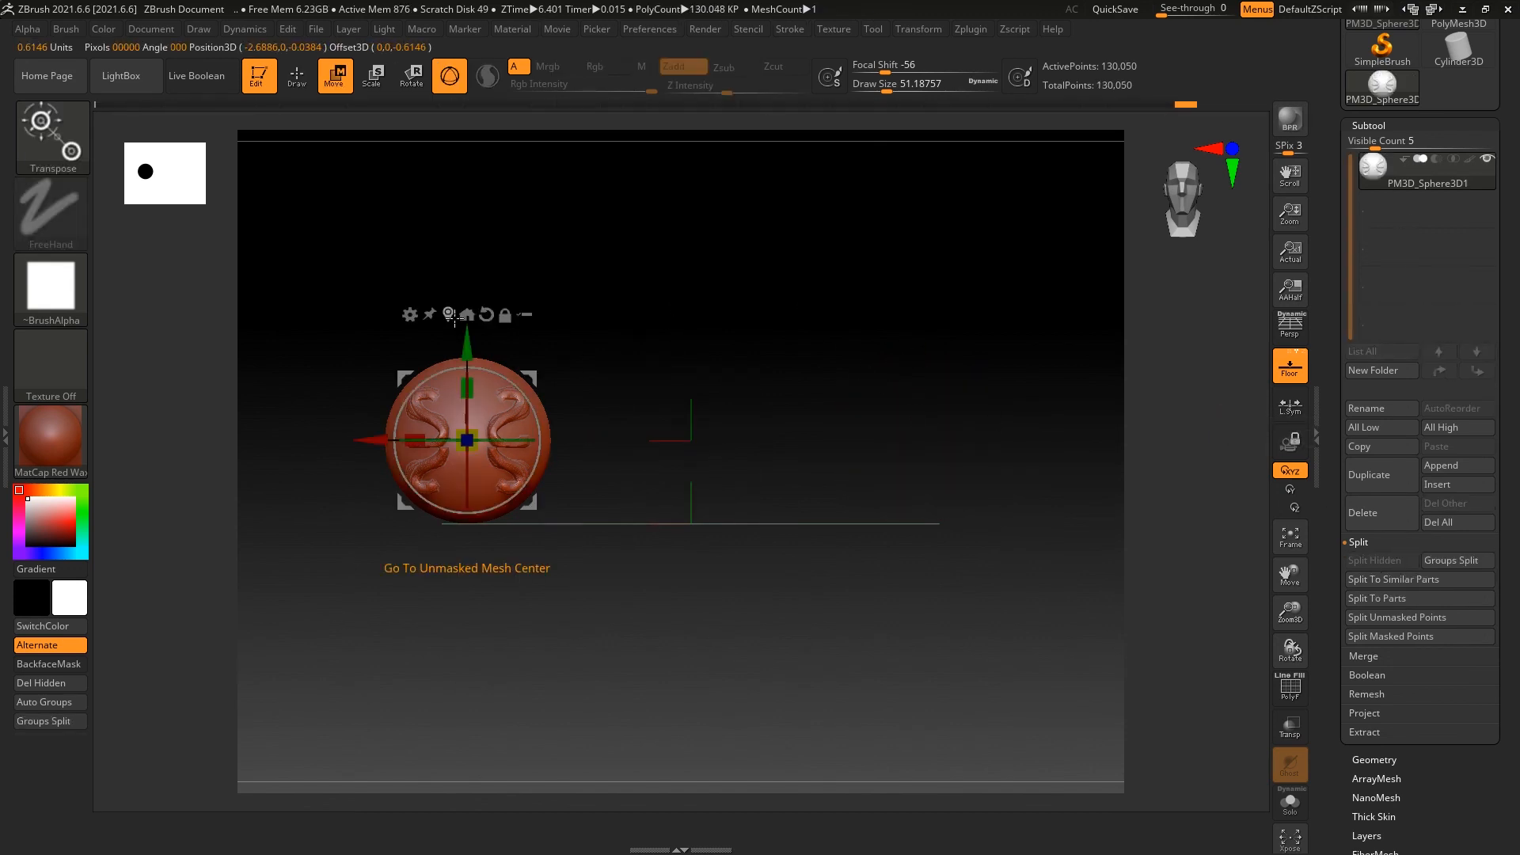
pyautogui.click(463, 314)
pyautogui.moveTo(843, 322); pyautogui.dragTo(1062, 266)
pyautogui.press('f')
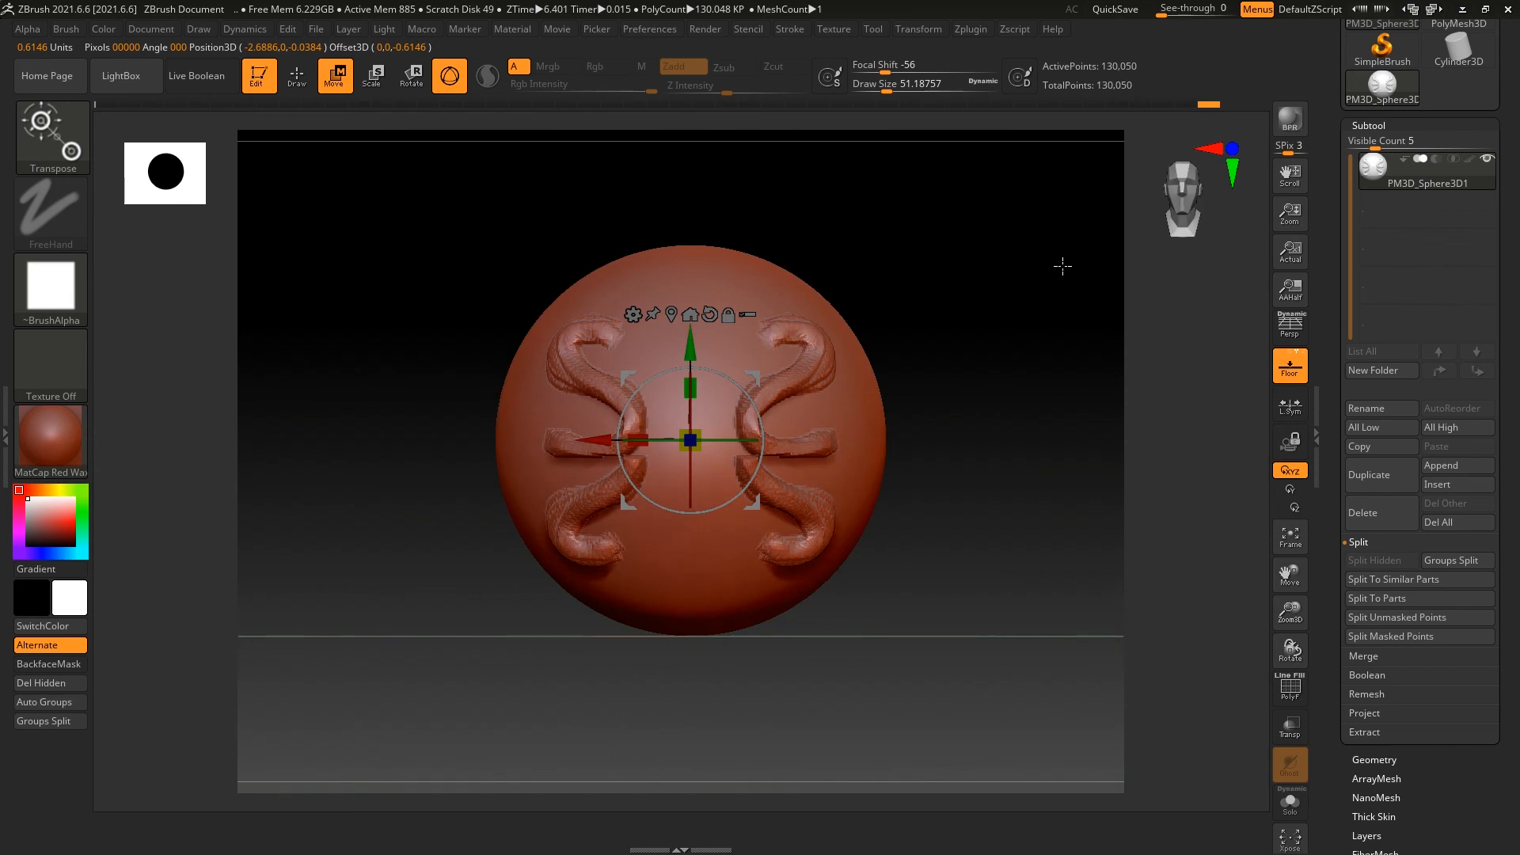
# Switch to Photoshop to review the lesson's title slide, and return to ZBrush.
pyautogui.press('super')
pyautogui.click(604, 840)
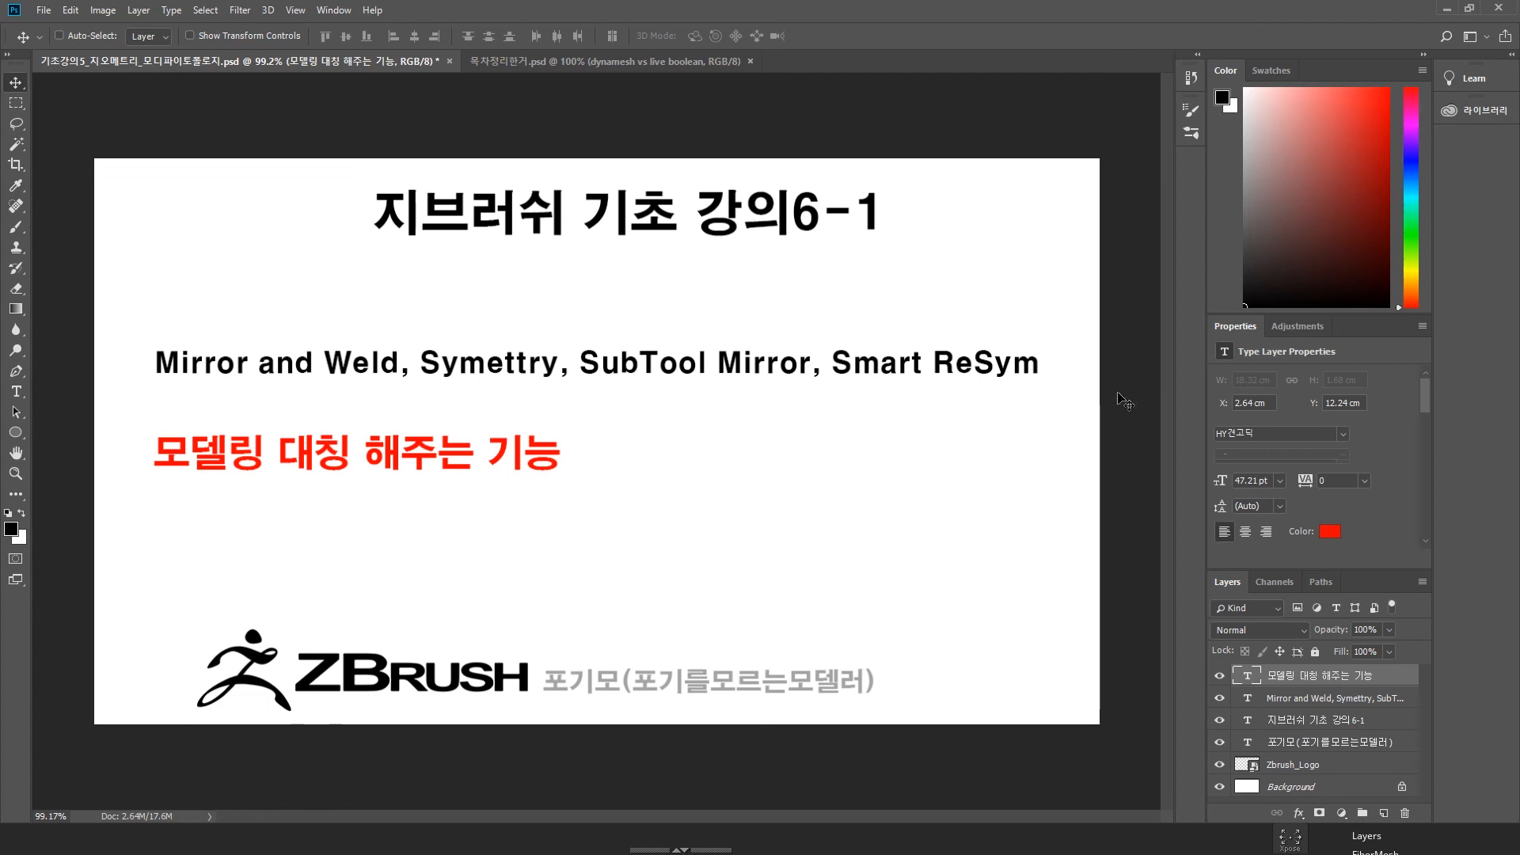
pyautogui.click(1447, 10)
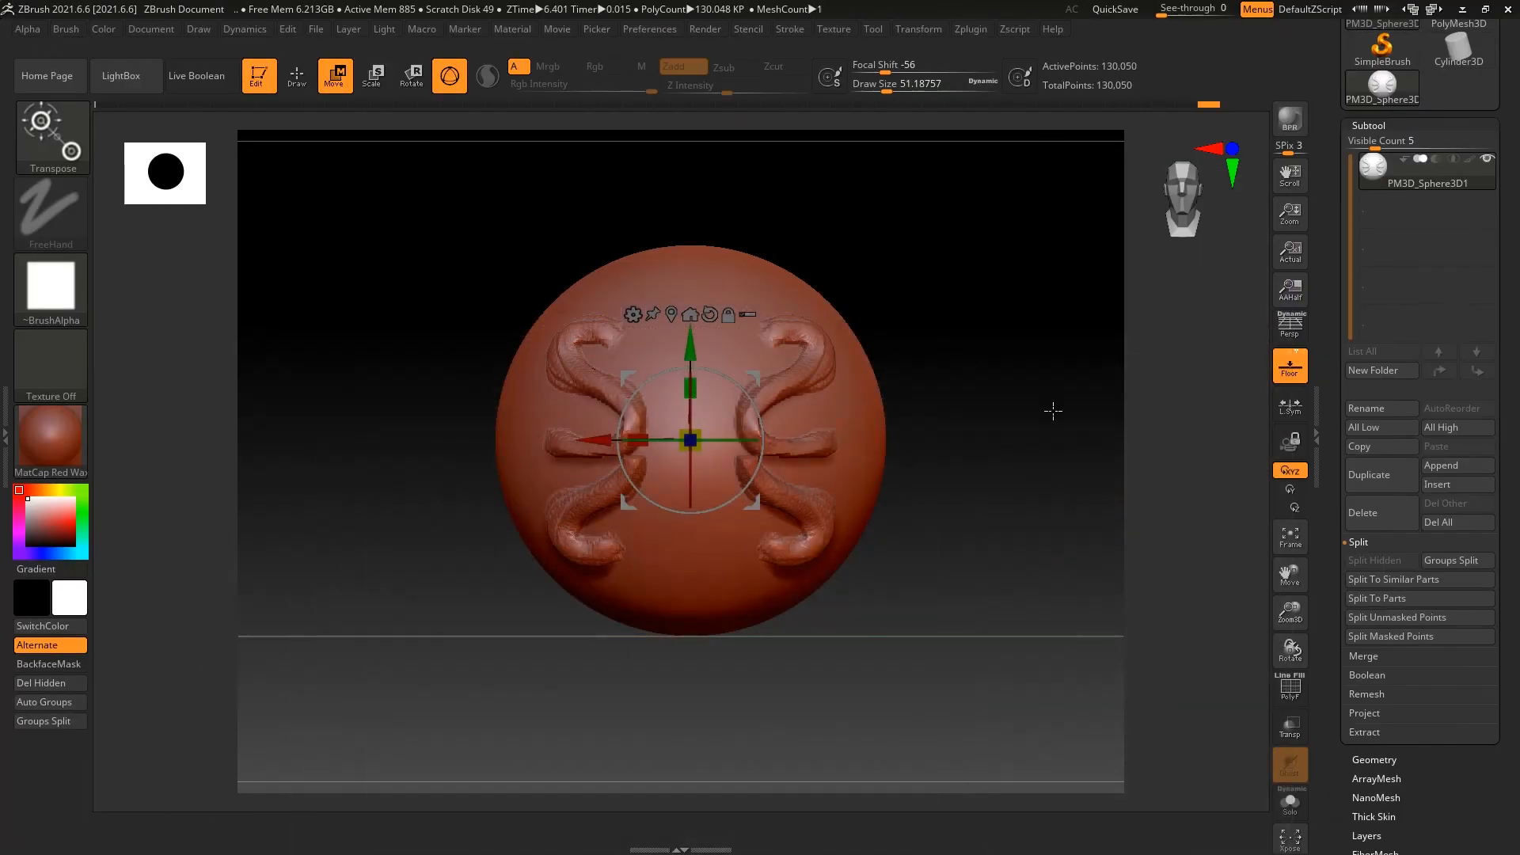